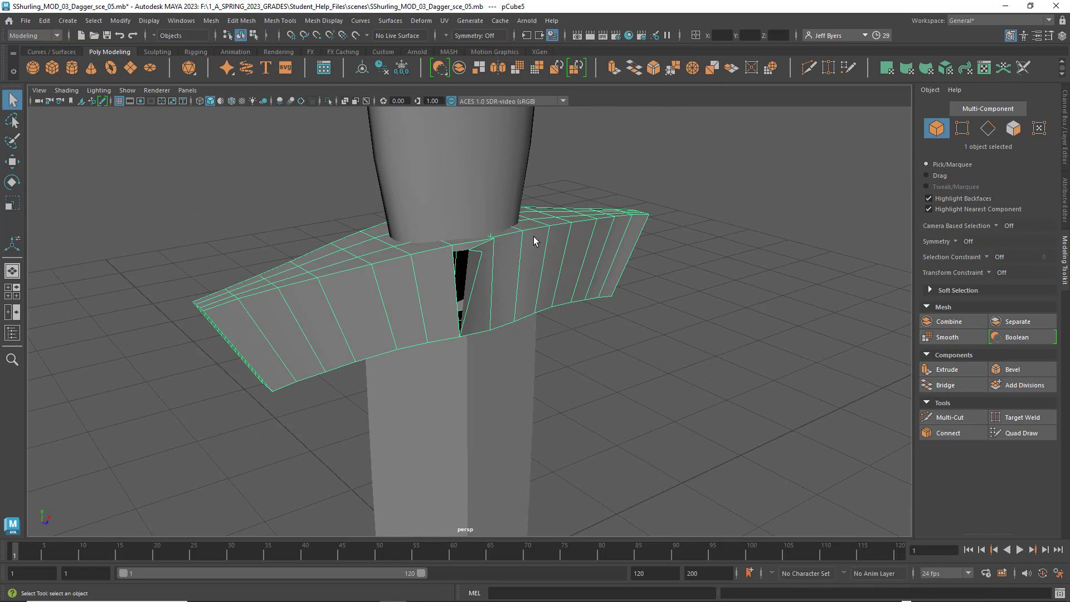
Isolate the dagger's crossguard and delete the distorted front face beside its central gap
{"action": "left_click_drag", "start_coordinate": [533, 237], "coordinate": [537, 271], "text": "alt"}
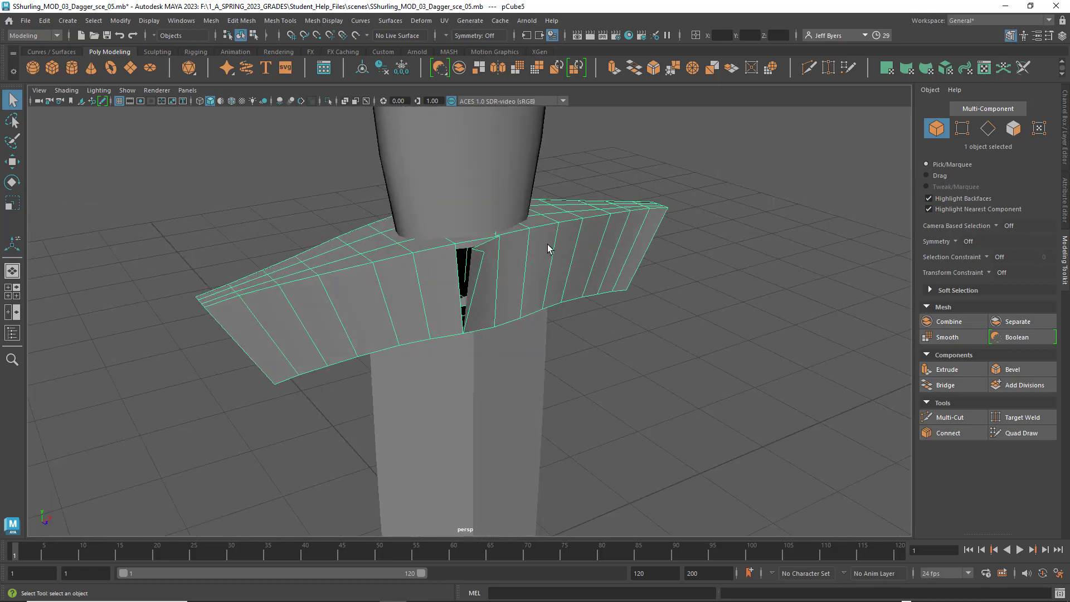
{"action": "key", "text": "ctrl+1"}
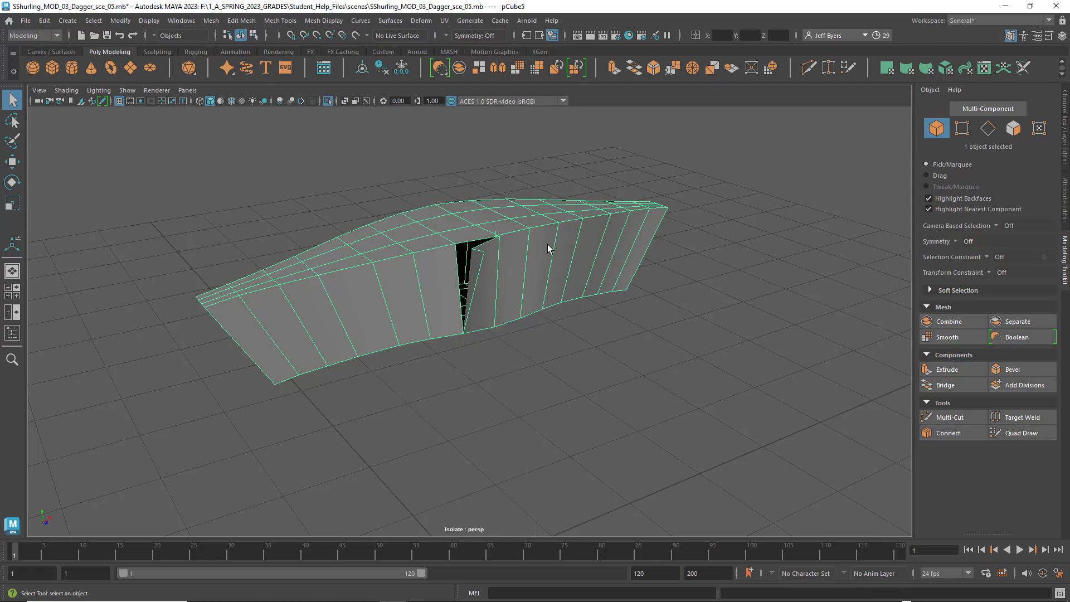
{"action": "left_click_drag", "start_coordinate": [531, 258], "coordinate": [596, 225], "text": "alt"}
{"action": "scroll", "coordinate": [522, 267], "scroll_direction": "up", "scroll_amount": 5}
{"action": "scroll", "coordinate": [513, 267], "scroll_direction": "down", "scroll_amount": 1}
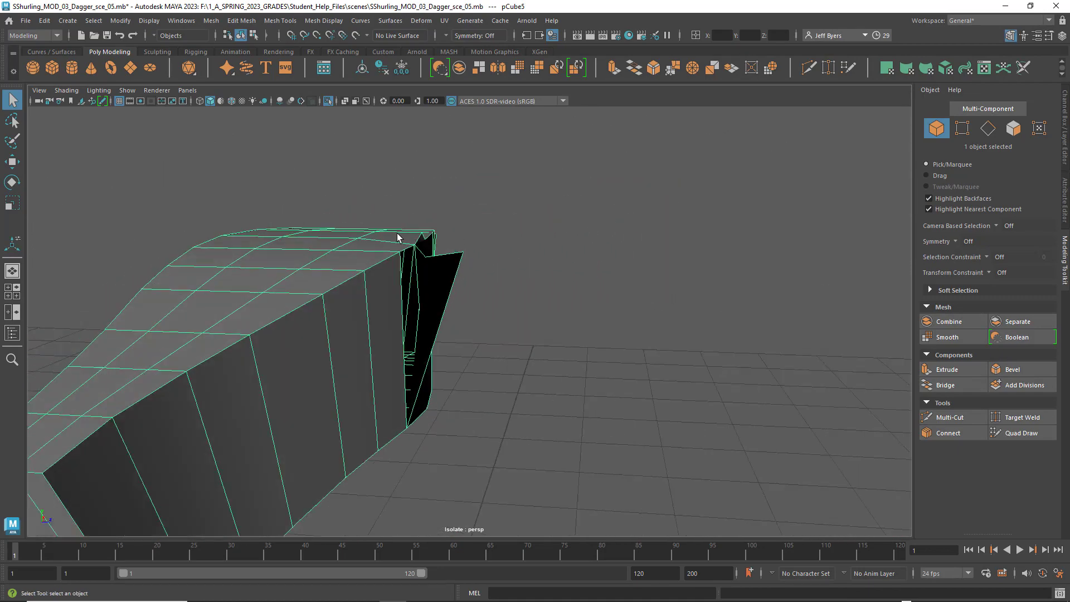
{"action": "left_click_drag", "start_coordinate": [396, 237], "coordinate": [304, 238], "text": "alt"}
{"action": "middle_click_drag", "start_coordinate": [490, 285], "coordinate": [496, 293], "text": "alt"}
{"action": "left_click_drag", "start_coordinate": [495, 292], "coordinate": [513, 303], "text": "alt"}
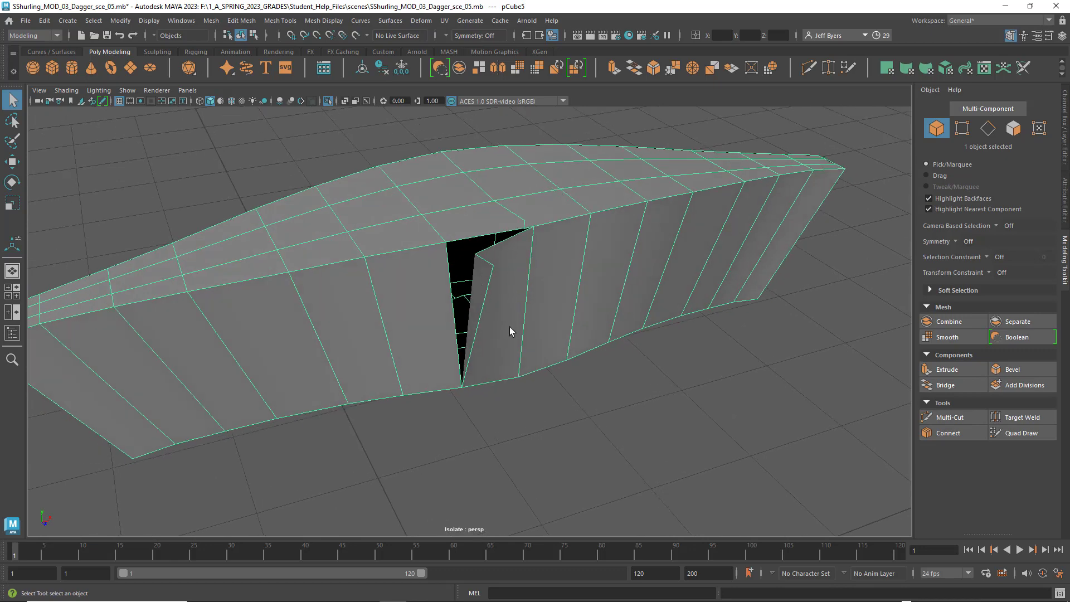
{"action": "right_click_drag", "start_coordinate": [493, 299], "coordinate": [503, 301]}
{"action": "left_click", "coordinate": [492, 302]}
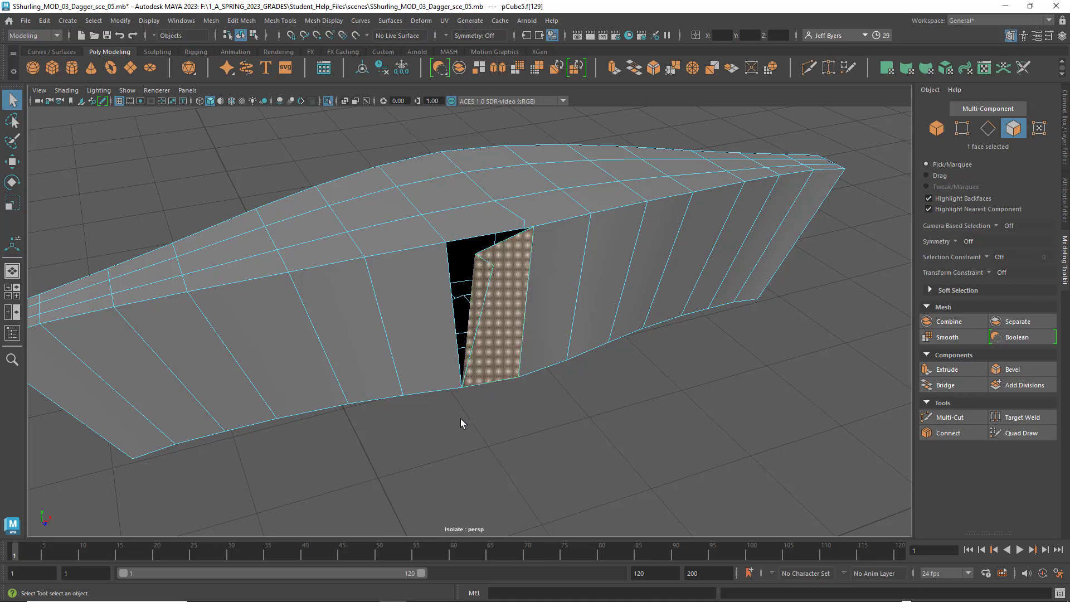
{"action": "key", "text": "Delete"}
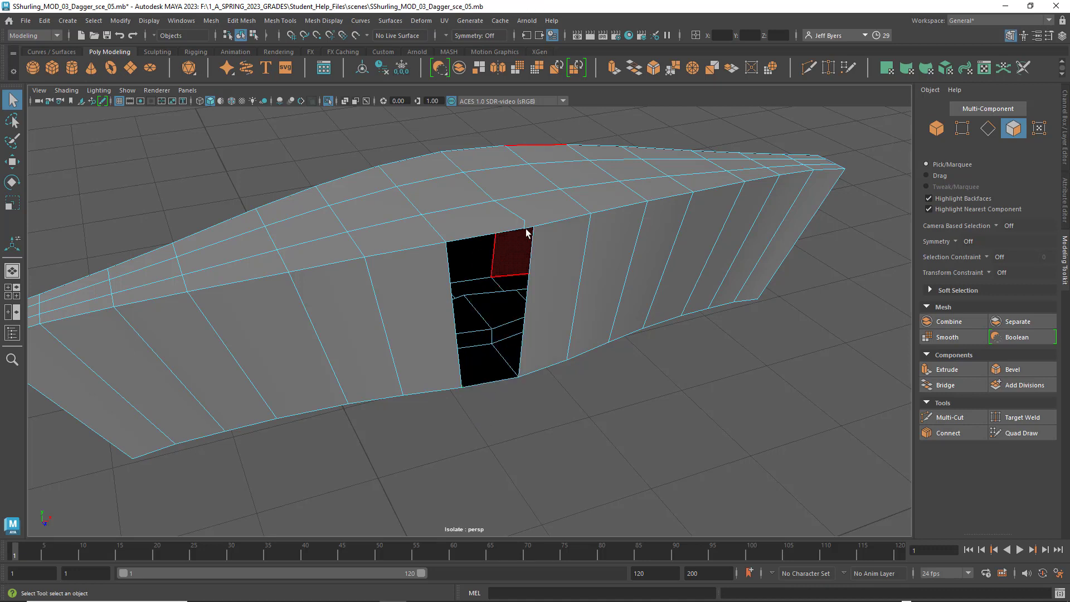
Delete the top face beside the central gap and the front face directly below it
{"action": "left_click", "coordinate": [543, 205]}
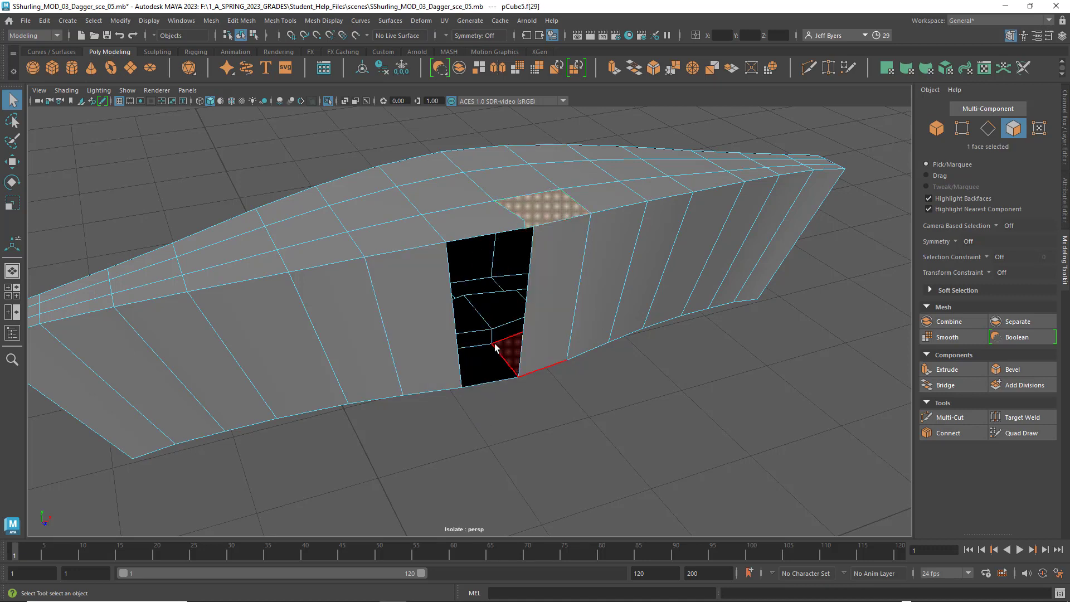
{"action": "left_click_drag", "start_coordinate": [449, 333], "coordinate": [476, 307], "text": "alt"}
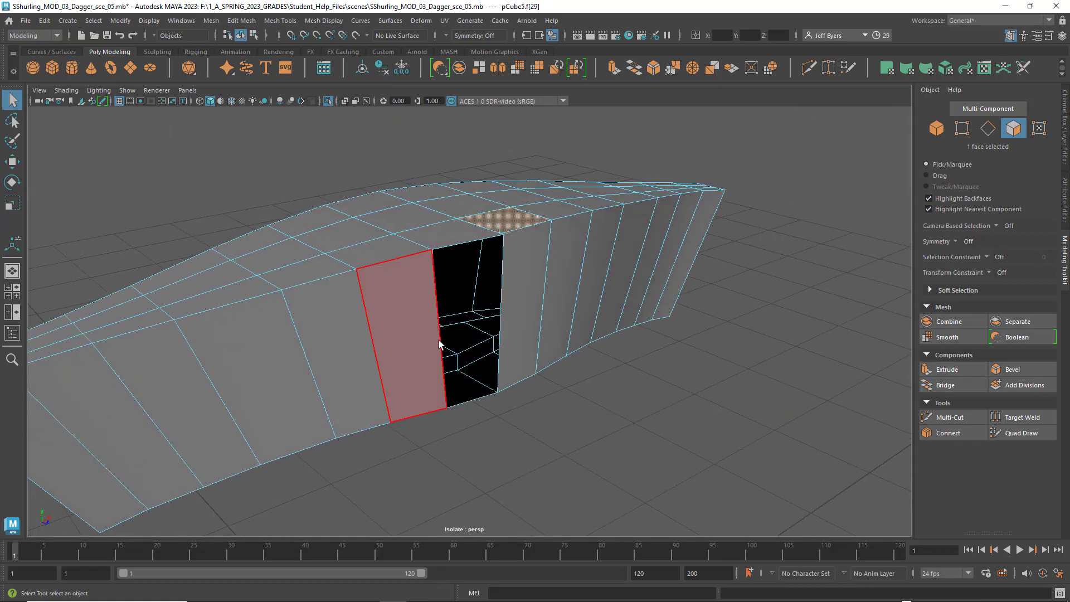
{"action": "key", "text": "Delete"}
{"action": "left_click_drag", "start_coordinate": [526, 279], "coordinate": [690, 317], "text": "alt"}
{"action": "left_click", "coordinate": [560, 249]}
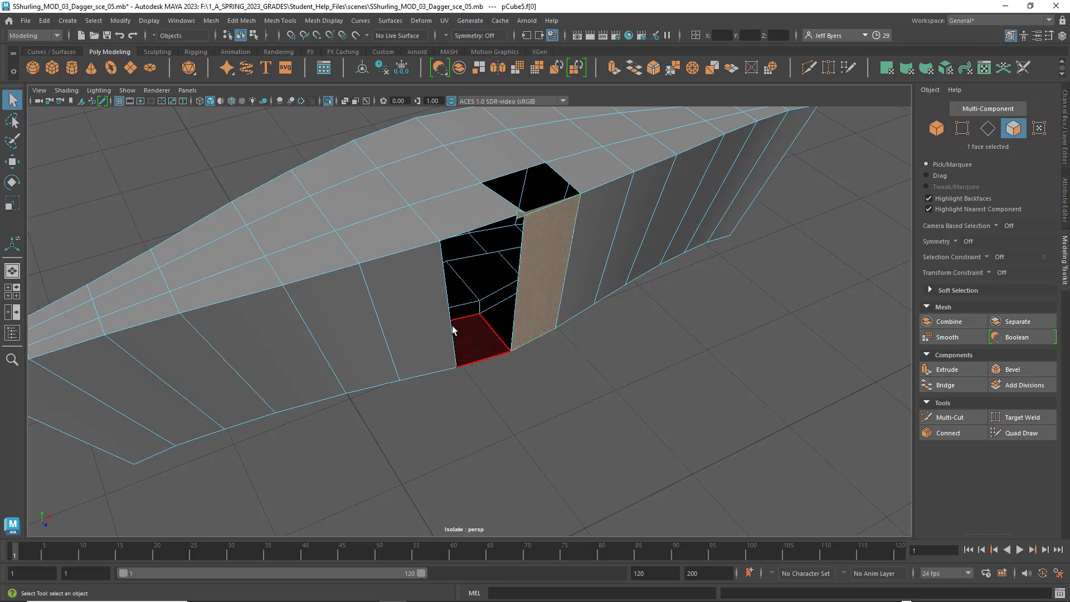
{"action": "key", "text": "Delete"}
Move the stray top-front corner vertex at the opening to the guard's centerline in the top wireframe view, at about X 0, Z 0.44
{"action": "mouse_move", "coordinate": [546, 206]}
{"action": "left_mouse_down", "text": "alt"}
{"action": "mouse_move", "coordinate": [453, 182]}
{"action": "mouse_move", "coordinate": [534, 196]}
{"action": "mouse_move", "coordinate": [526, 193]}
{"action": "mouse_move", "coordinate": [537, 145]}
{"action": "mouse_move", "coordinate": [518, 201]}
{"action": "mouse_move", "coordinate": [545, 208]}
{"action": "left_mouse_up", "text": "alt"}
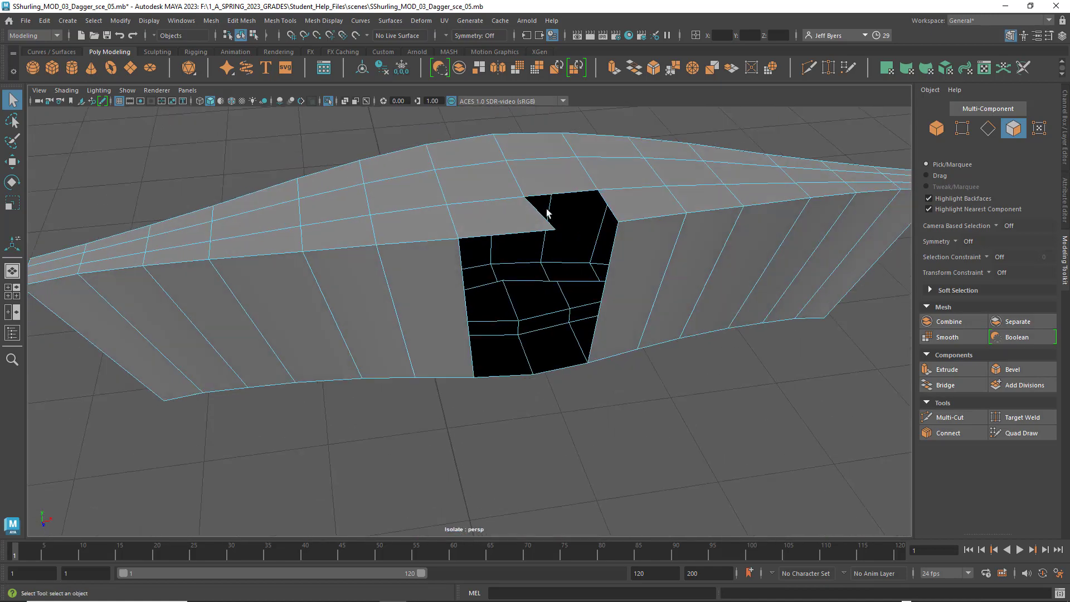
{"action": "left_click_drag", "start_coordinate": [663, 239], "coordinate": [545, 226], "text": "alt"}
{"action": "right_click", "coordinate": [531, 221]}
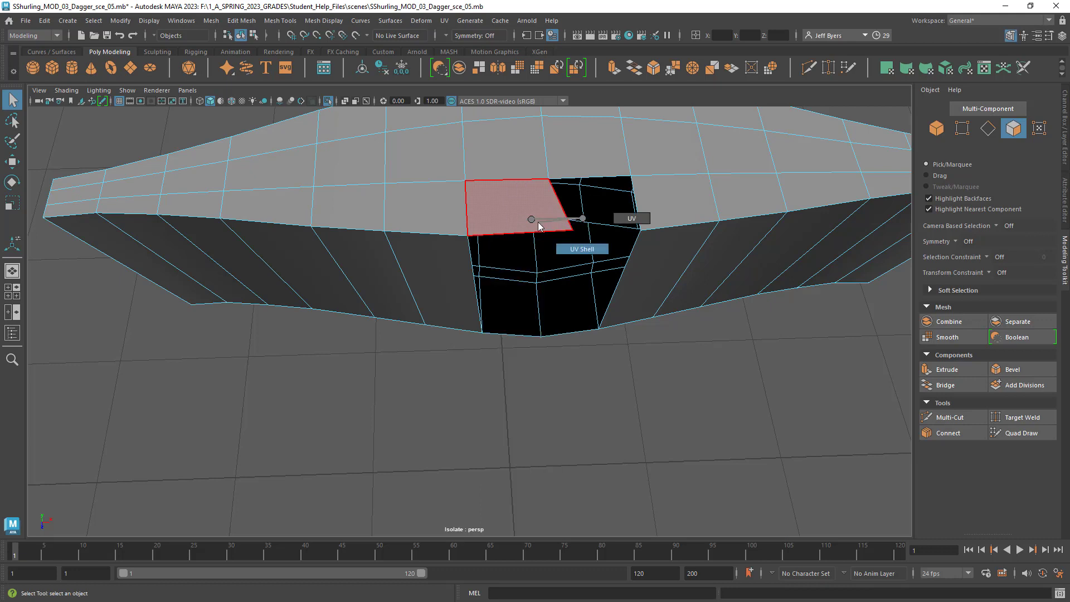
{"action": "left_click", "coordinate": [483, 223]}
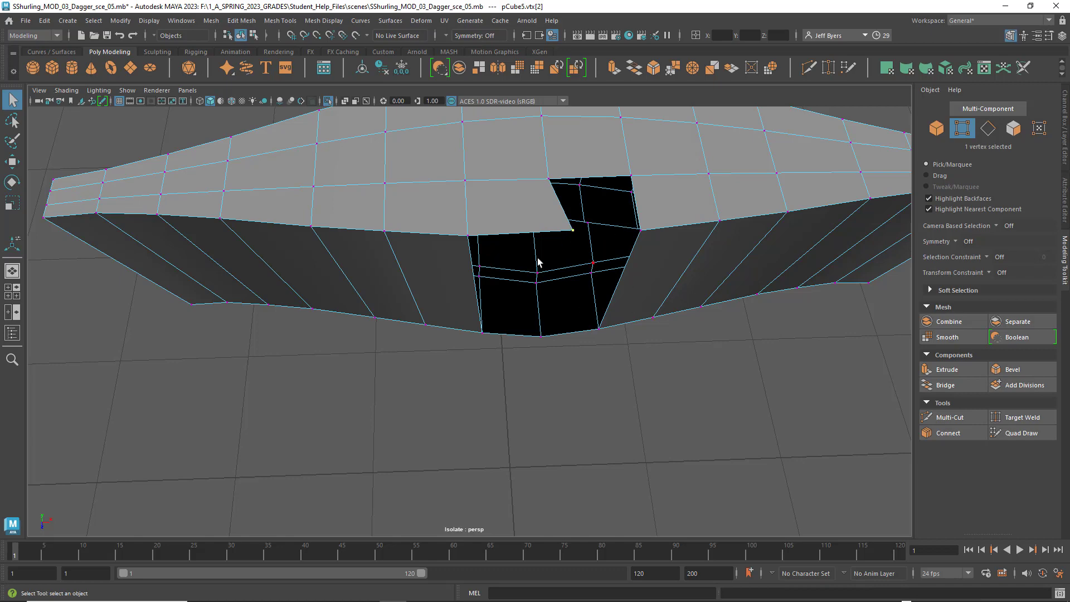
{"action": "key", "text": "space"}
{"action": "key", "text": "space"}
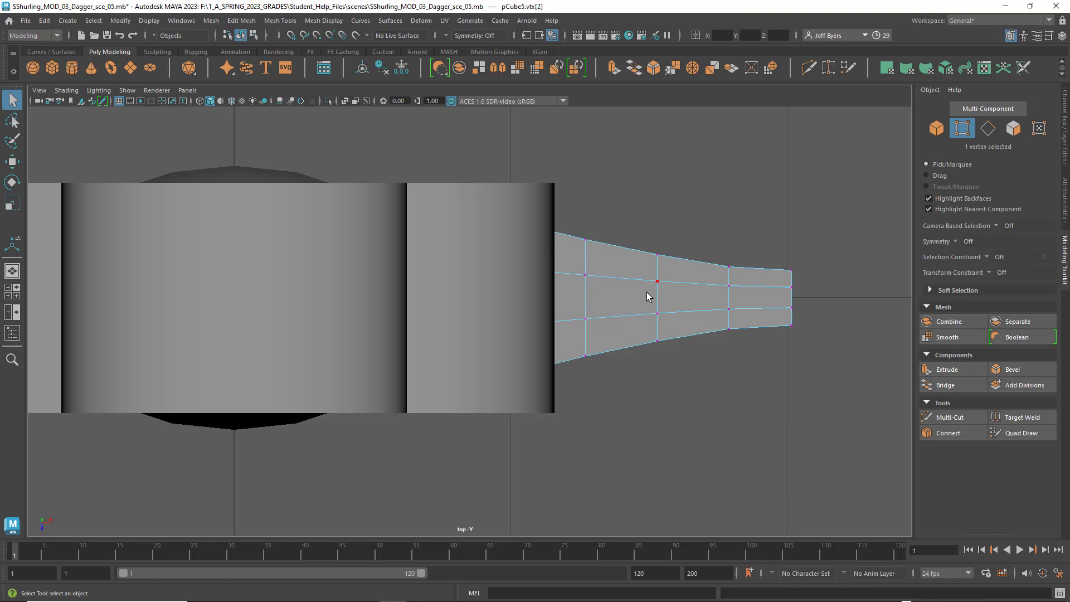
{"action": "key", "text": "4"}
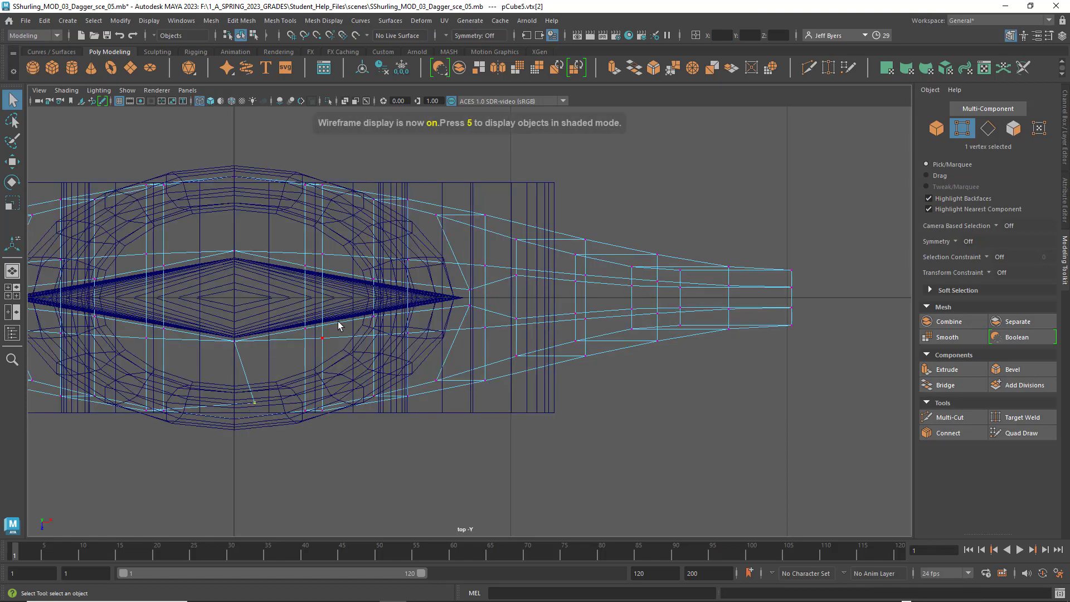
{"action": "middle_click_drag", "start_coordinate": [337, 322], "coordinate": [478, 302], "text": "alt"}
{"action": "scroll", "coordinate": [470, 333], "scroll_direction": "up", "scroll_amount": 3}
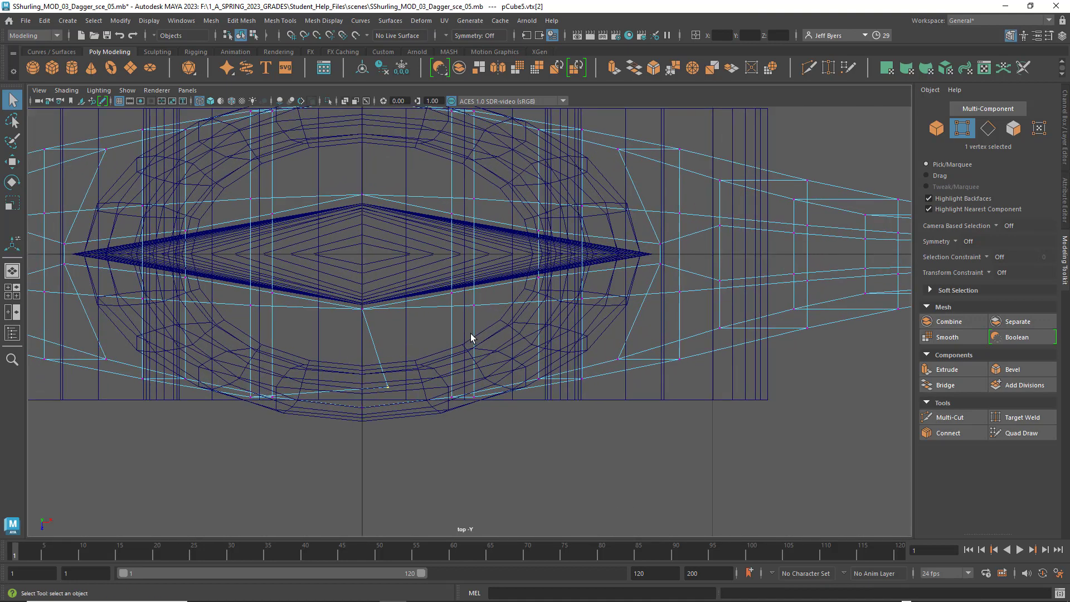
{"action": "scroll", "coordinate": [470, 333], "scroll_direction": "up", "scroll_amount": 2}
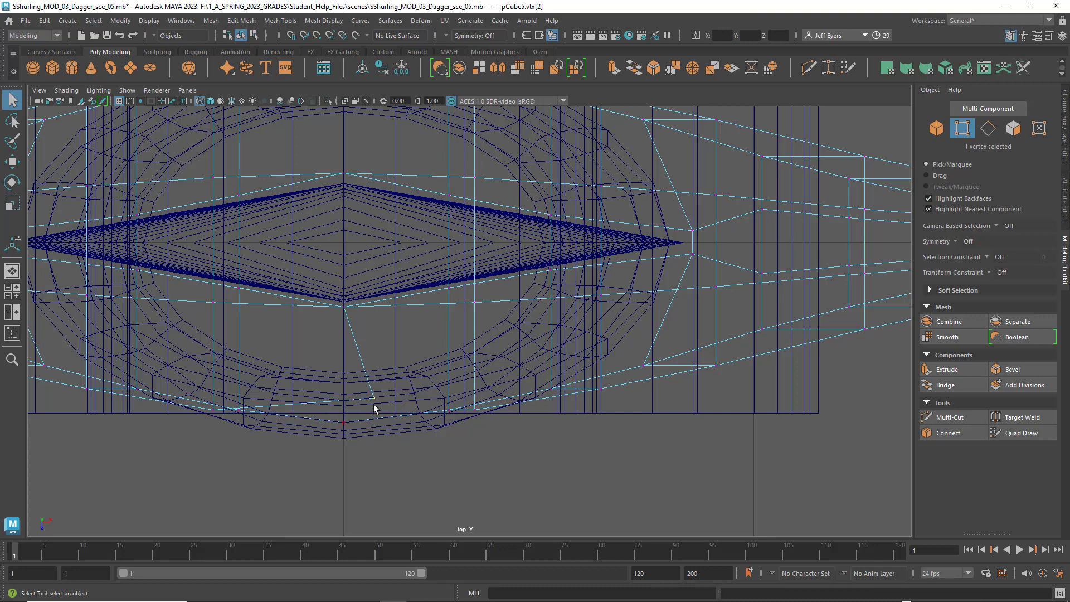
{"action": "key", "text": "w"}
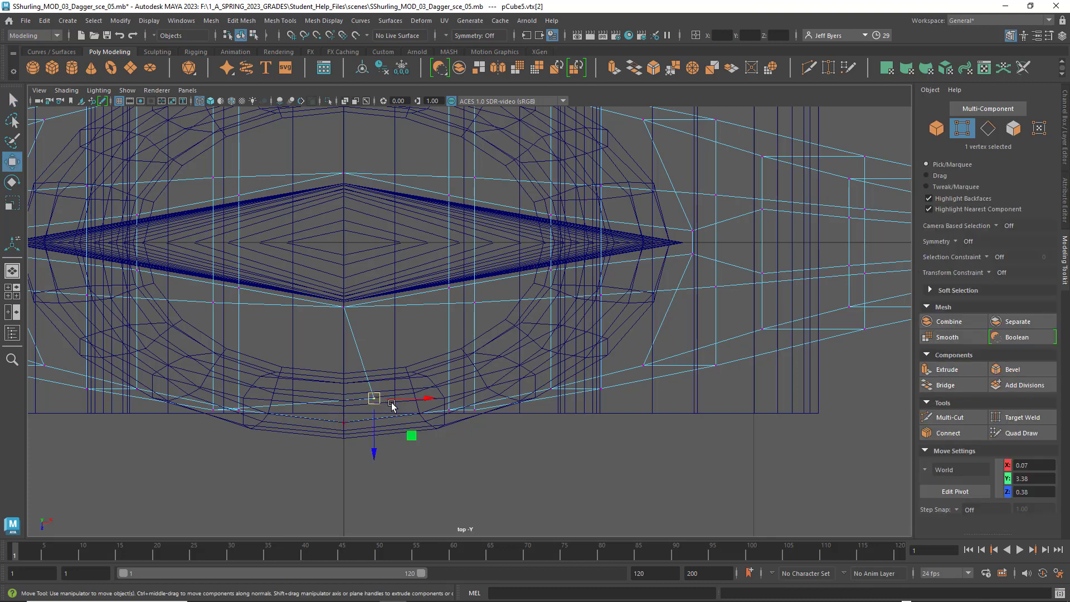
{"action": "left_click_drag", "start_coordinate": [424, 400], "coordinate": [388, 412]}
{"action": "left_click_drag", "start_coordinate": [346, 446], "coordinate": [348, 473]}
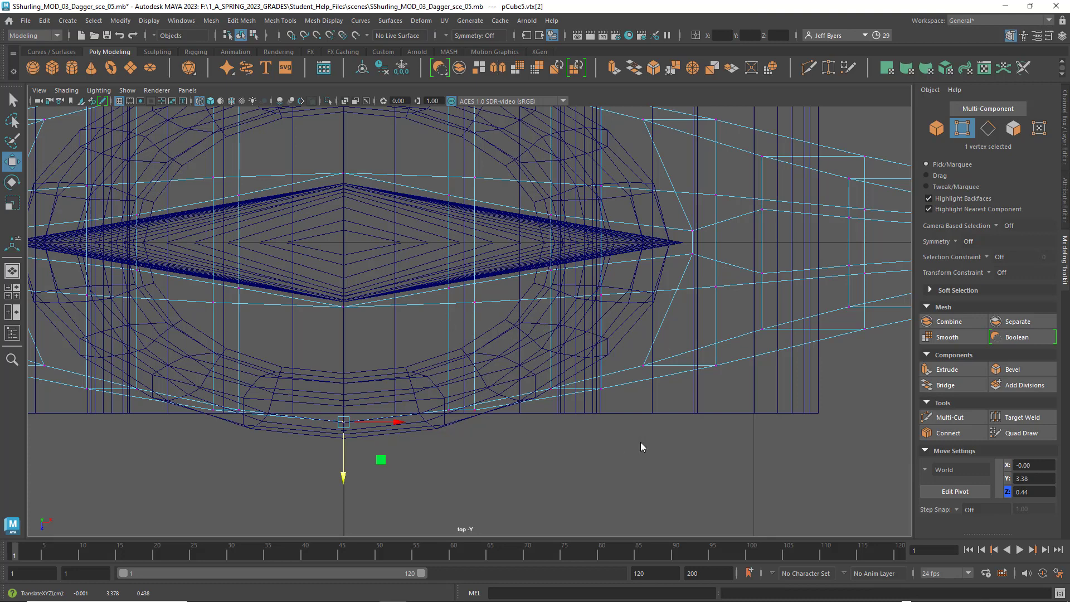
Raise the same vertex to about Y 3.41 in the front wireframe view, in line with the guard's curved top edge
{"action": "key", "text": "space"}
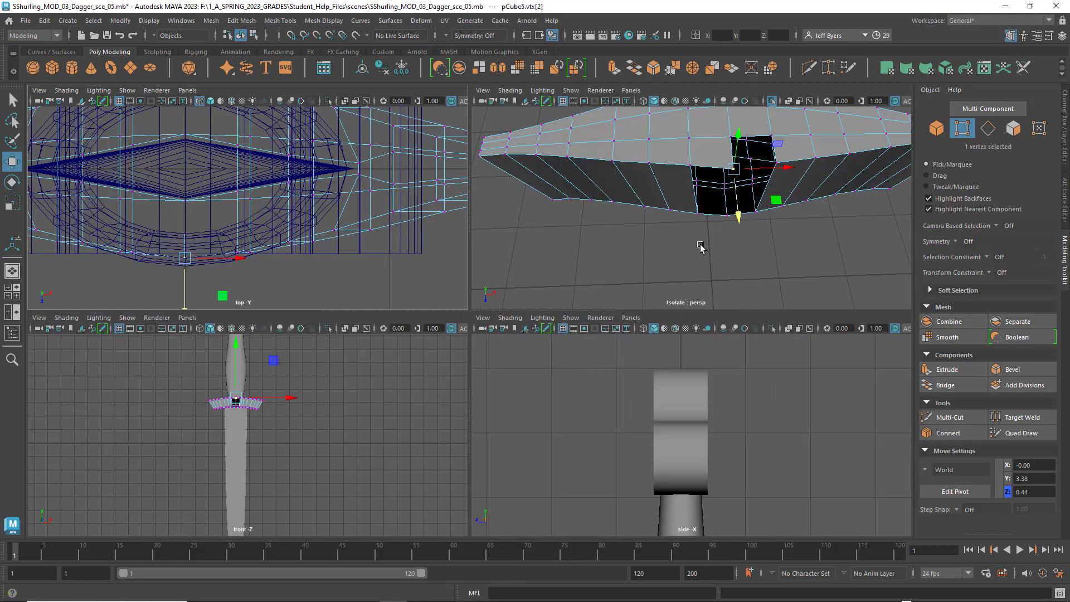
{"action": "key", "text": "space"}
{"action": "left_click_drag", "start_coordinate": [577, 355], "coordinate": [528, 322], "text": "alt"}
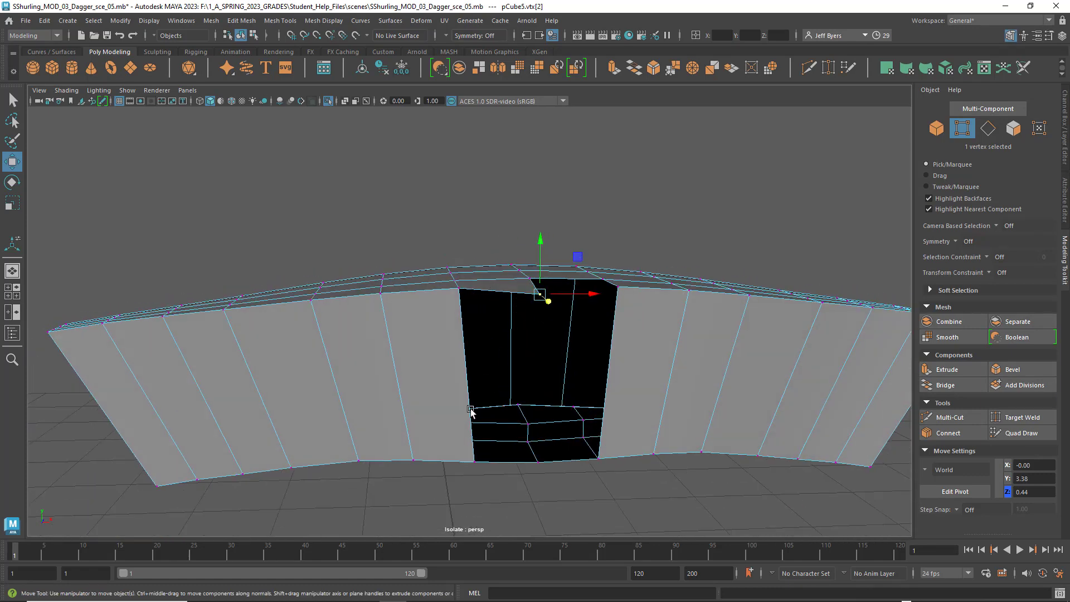
{"action": "key", "text": "space"}
{"action": "key", "text": "space"}
{"action": "scroll", "coordinate": [466, 351], "scroll_direction": "up", "scroll_amount": 5}
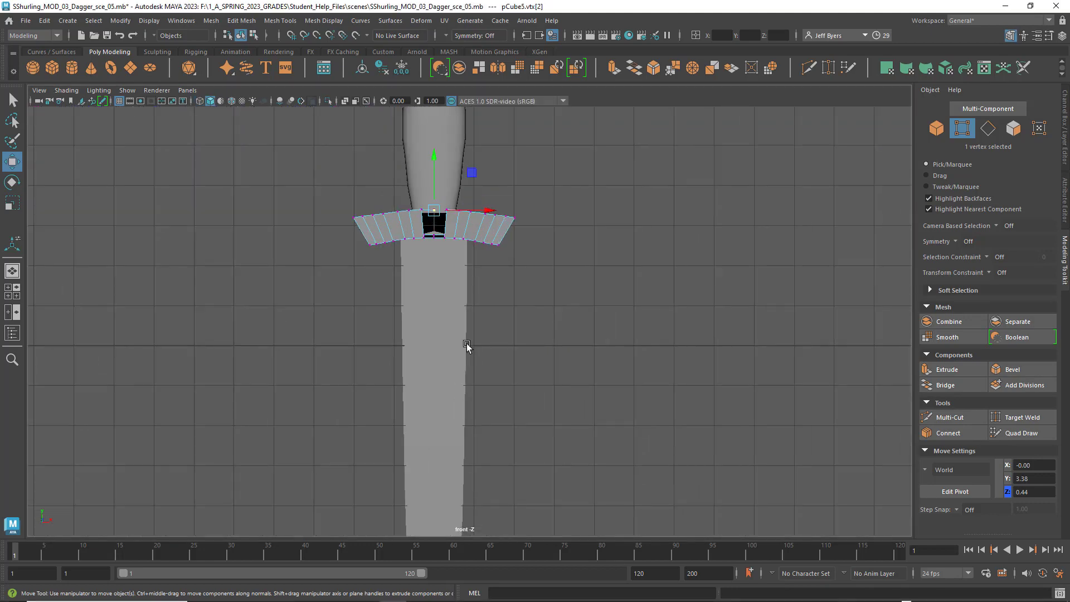
{"action": "middle_click_drag", "start_coordinate": [485, 266], "coordinate": [593, 507], "text": "alt"}
{"action": "scroll", "coordinate": [549, 447], "scroll_direction": "up", "scroll_amount": 4}
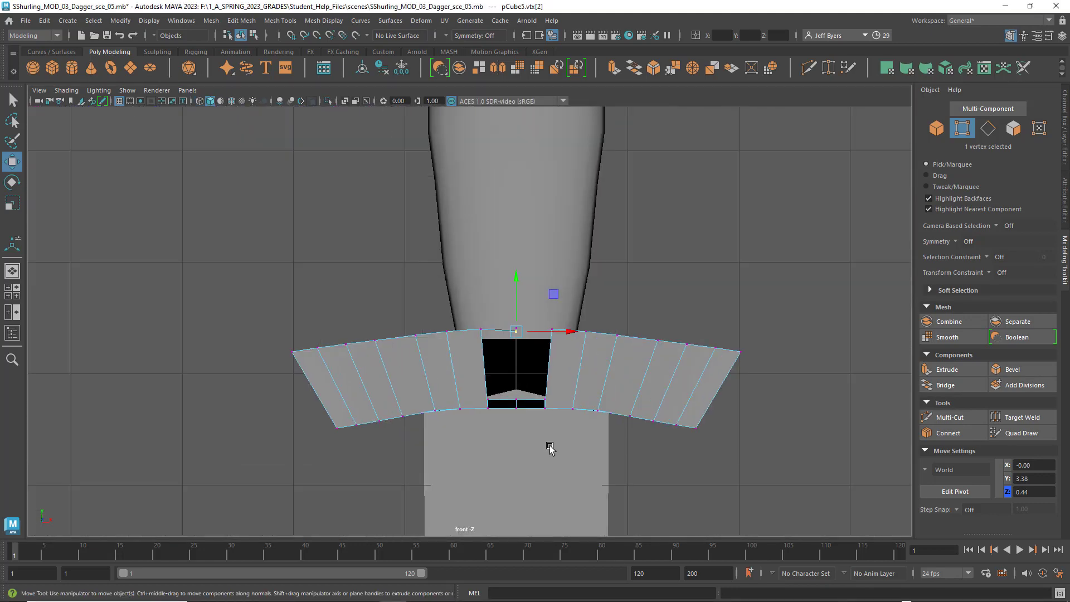
{"action": "key", "text": "4"}
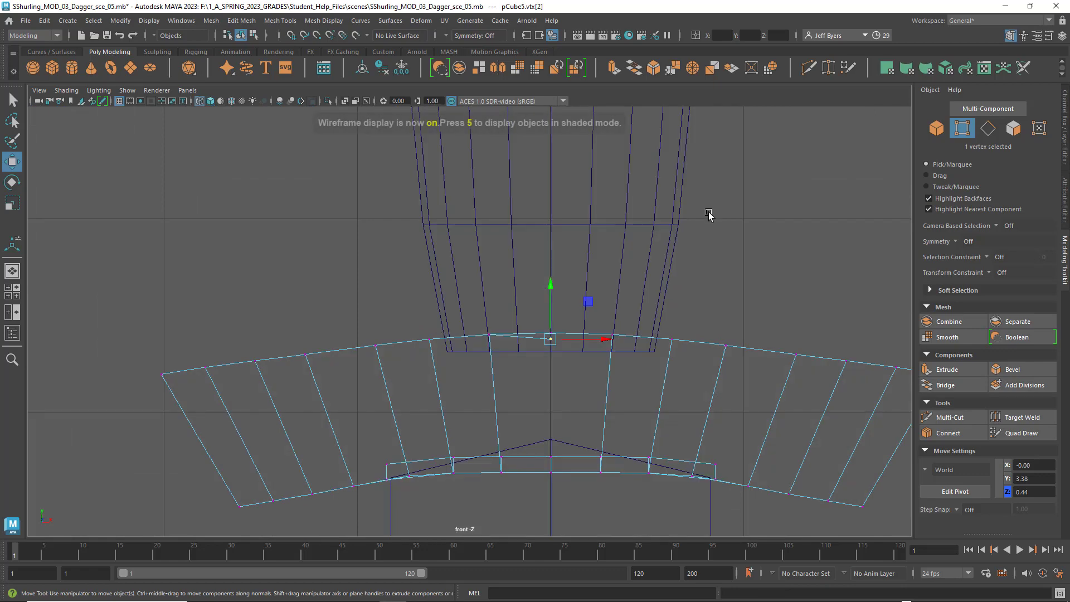
{"action": "scroll", "coordinate": [707, 215], "scroll_direction": "up", "scroll_amount": 3}
{"action": "middle_click_drag", "start_coordinate": [559, 178], "coordinate": [469, 127], "text": "alt"}
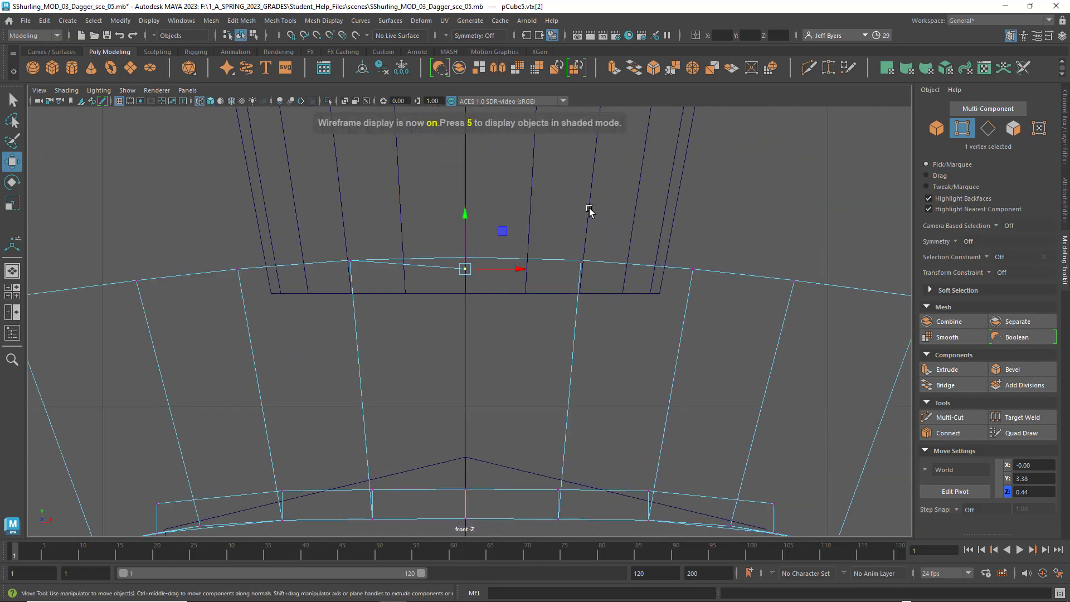
{"action": "scroll", "coordinate": [562, 203], "scroll_direction": "up", "scroll_amount": 2}
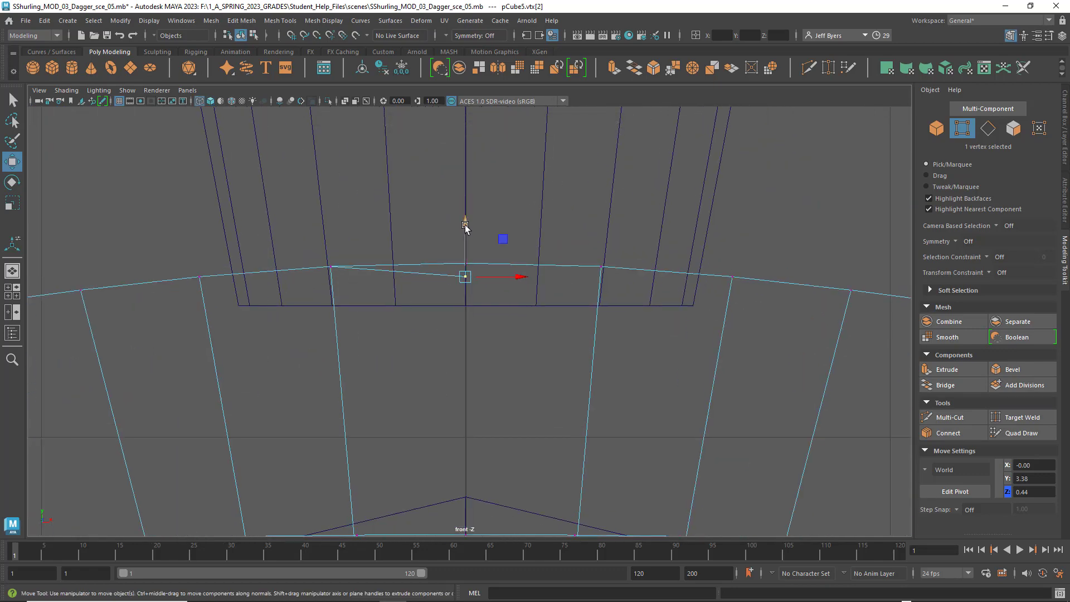
{"action": "left_click_drag", "start_coordinate": [465, 226], "coordinate": [467, 212]}
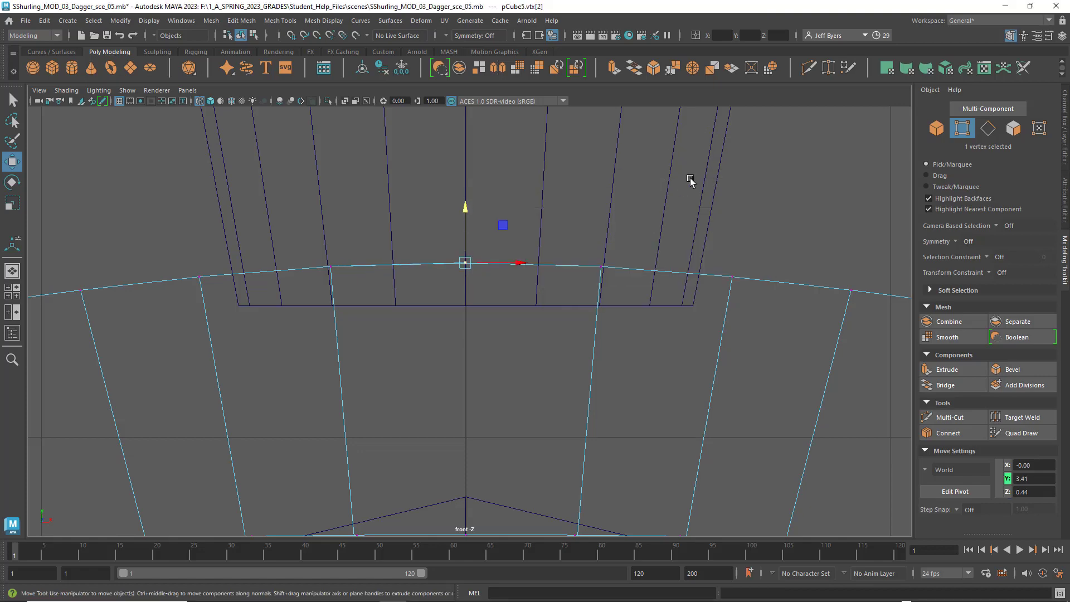
{"action": "key", "text": "space"}
{"action": "key", "text": "space"}
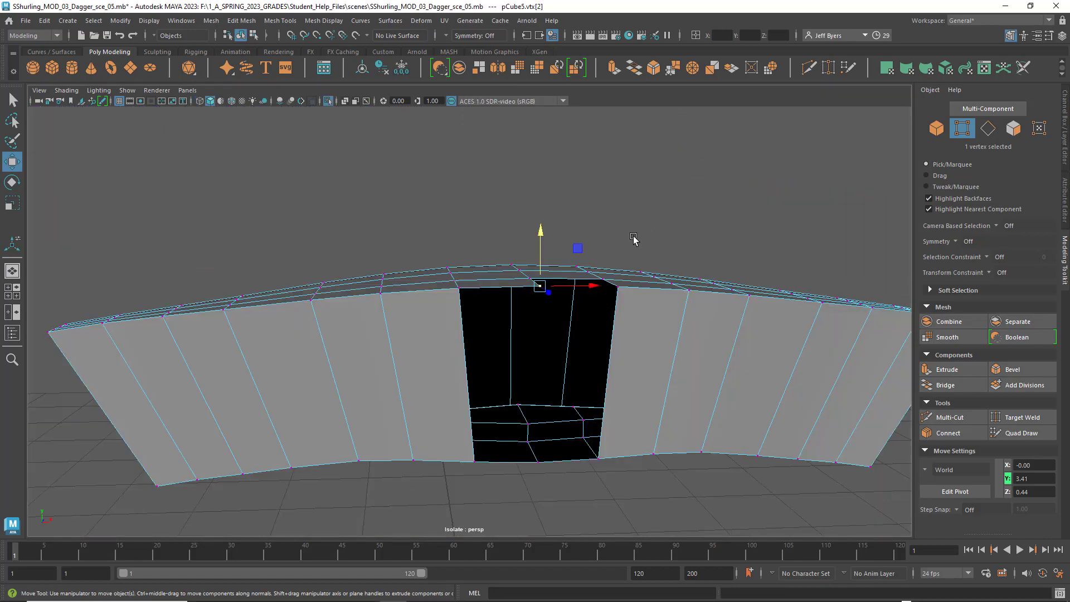
Return the crossguard to object mode and examine the missing top and front faces around the opening from several angles
{"action": "left_click_drag", "start_coordinate": [643, 228], "coordinate": [657, 200], "text": "alt"}
{"action": "left_click", "coordinate": [684, 130]}
{"action": "left_click_drag", "start_coordinate": [503, 244], "coordinate": [554, 283], "text": "alt"}
{"action": "right_click_drag", "start_coordinate": [617, 271], "coordinate": [593, 340]}
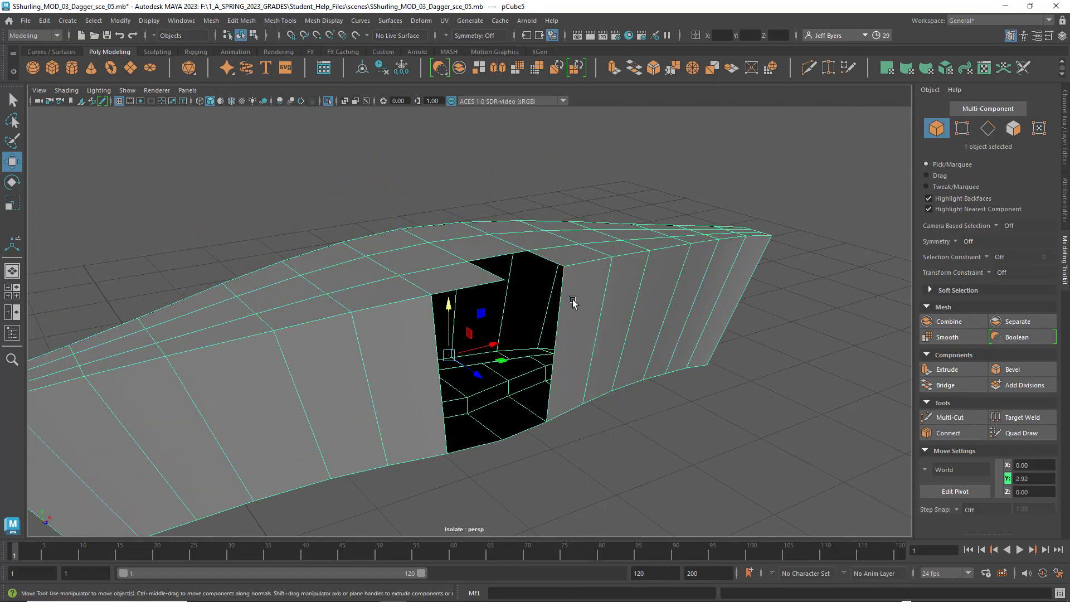
{"action": "left_click_drag", "start_coordinate": [573, 301], "coordinate": [539, 291], "text": "alt"}
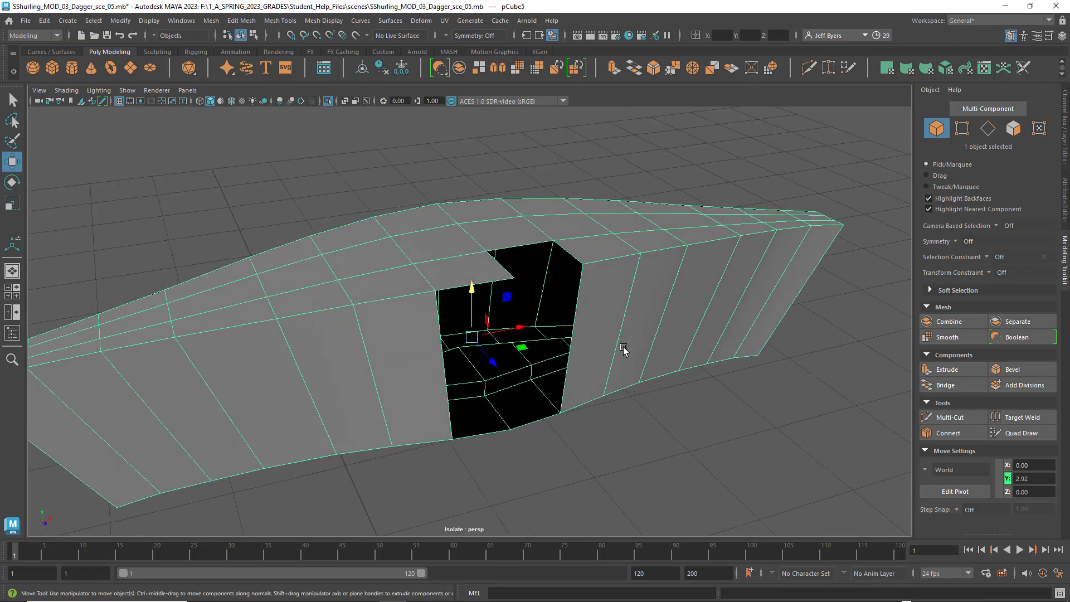
{"action": "left_click_drag", "start_coordinate": [624, 350], "coordinate": [492, 252], "text": "alt"}
{"action": "left_click_drag", "start_coordinate": [556, 260], "coordinate": [441, 268], "text": "alt"}
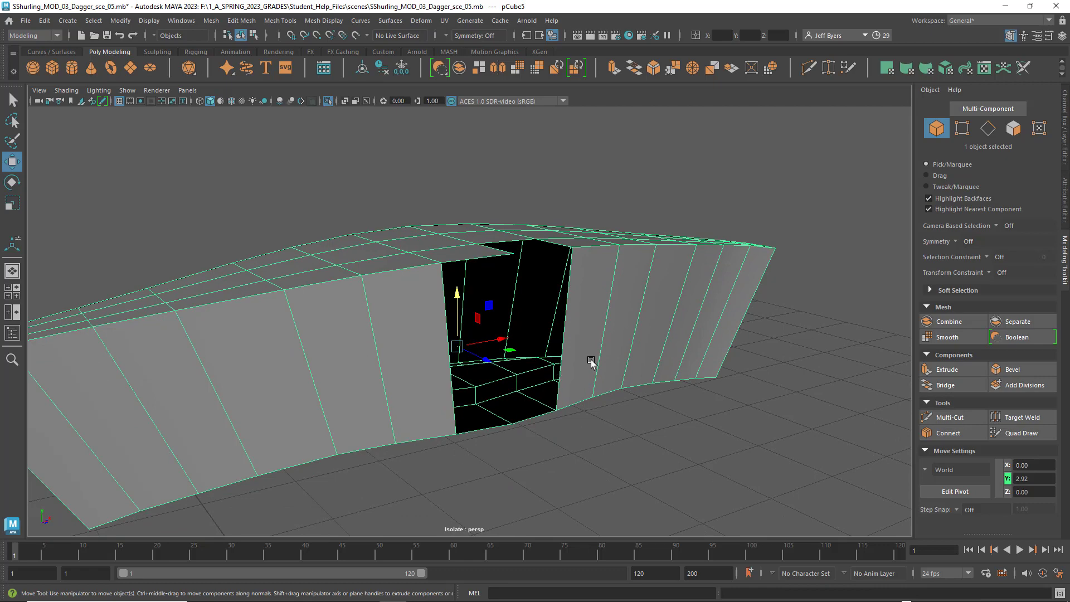
{"action": "left_click_drag", "start_coordinate": [591, 362], "coordinate": [491, 263], "text": "alt"}
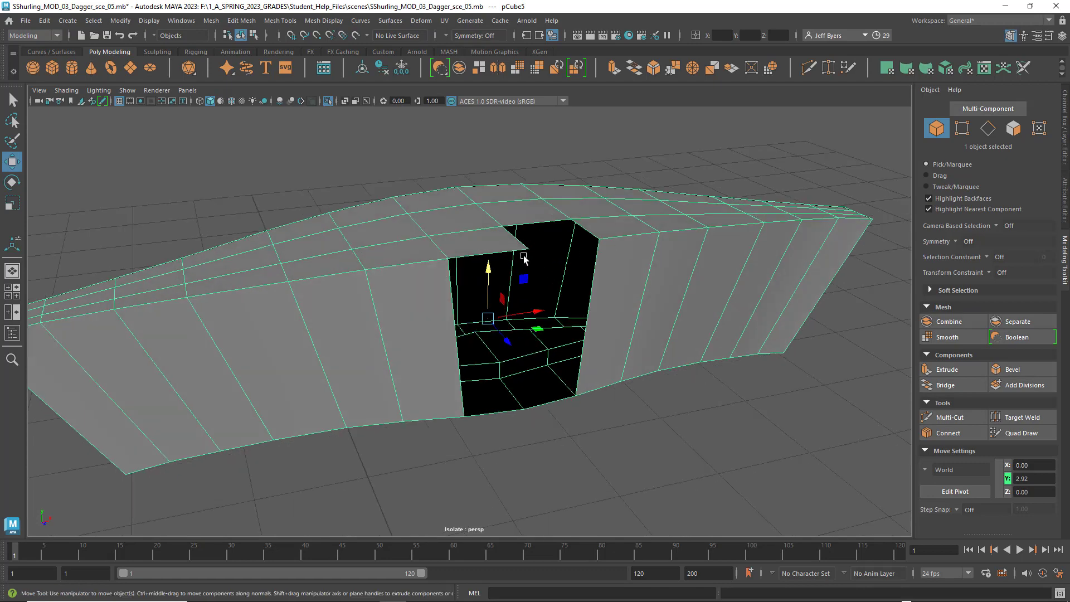
{"action": "left_click_drag", "start_coordinate": [516, 302], "coordinate": [520, 265], "text": "alt"}
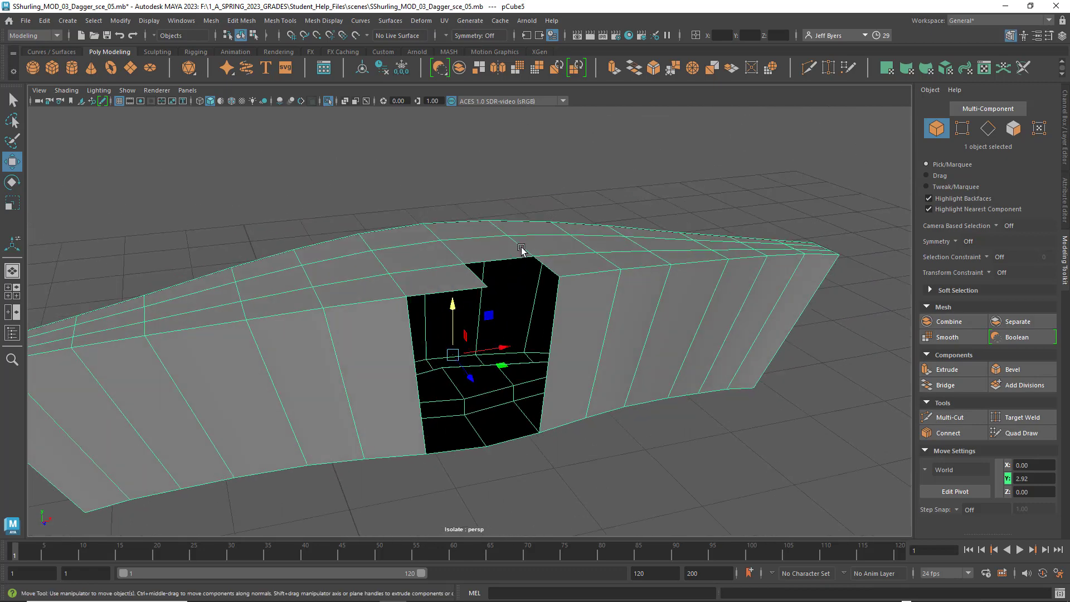
Extrude the open side edge of the remaining top face beside the gap, working in edge mode
{"action": "right_click", "coordinate": [513, 227]}
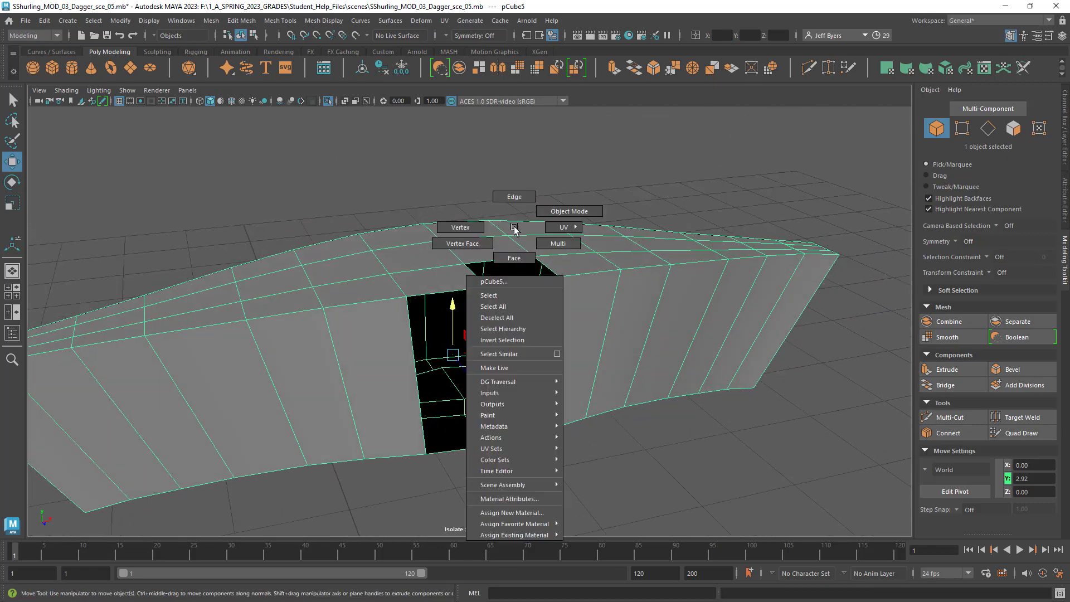
{"action": "left_click", "coordinate": [514, 197]}
{"action": "left_click_drag", "start_coordinate": [540, 273], "coordinate": [520, 282], "text": "alt"}
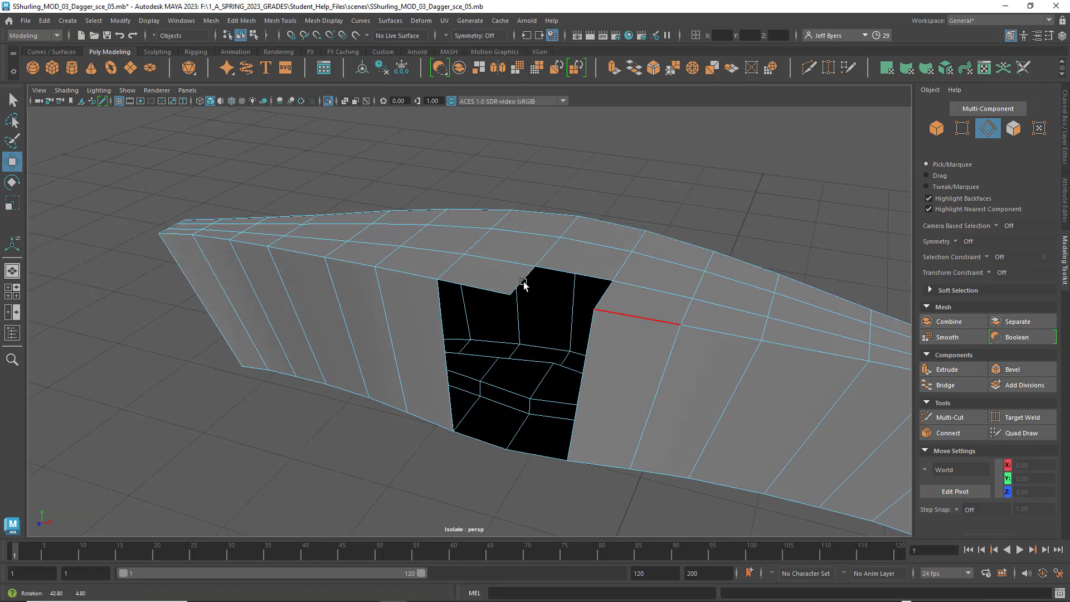
{"action": "left_click", "coordinate": [522, 280]}
{"action": "left_click_drag", "start_coordinate": [569, 308], "coordinate": [610, 356], "text": "alt"}
{"action": "key", "text": "q"}
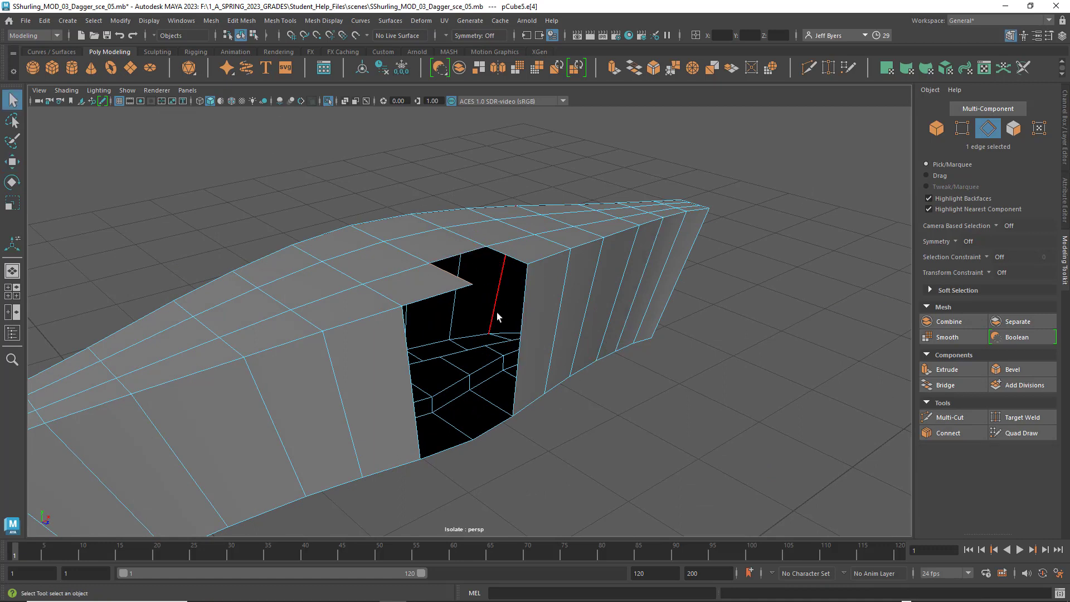
{"action": "key", "text": "ctrl+e"}
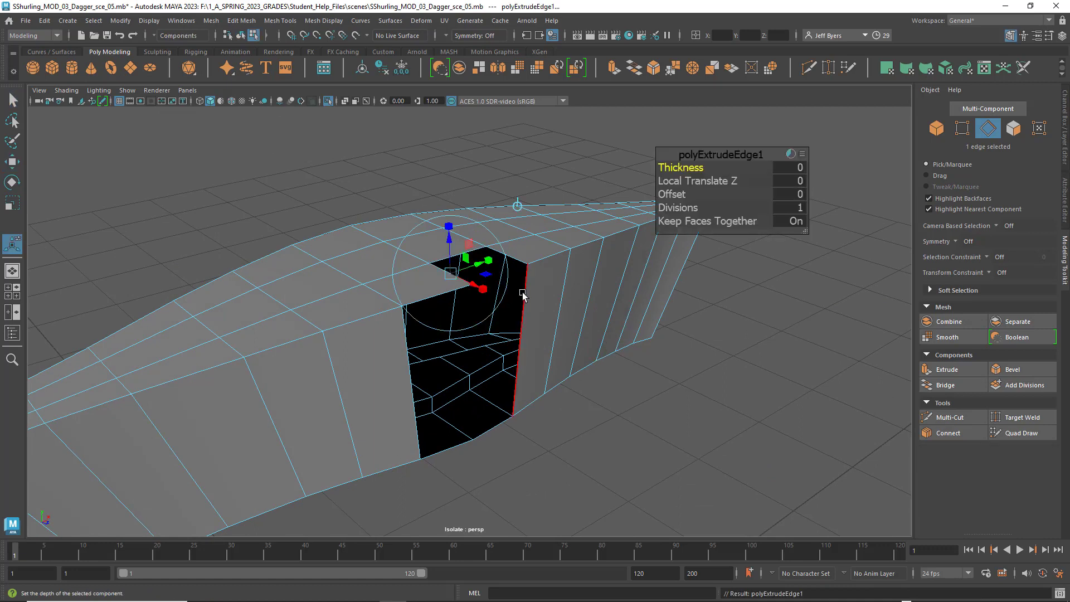
Move the extruded edge across the top gap to about X 0.30, Z 0.32, close to the opening's opposite side
{"action": "left_click_drag", "start_coordinate": [593, 316], "coordinate": [532, 323], "text": "alt"}
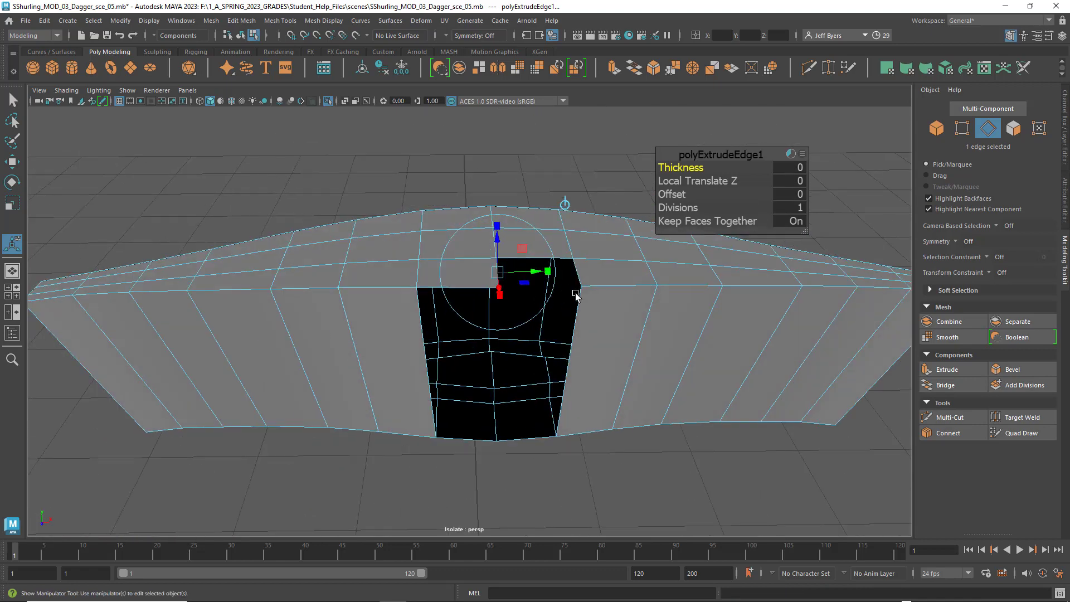
{"action": "left_click_drag", "start_coordinate": [618, 286], "coordinate": [600, 287], "text": "alt"}
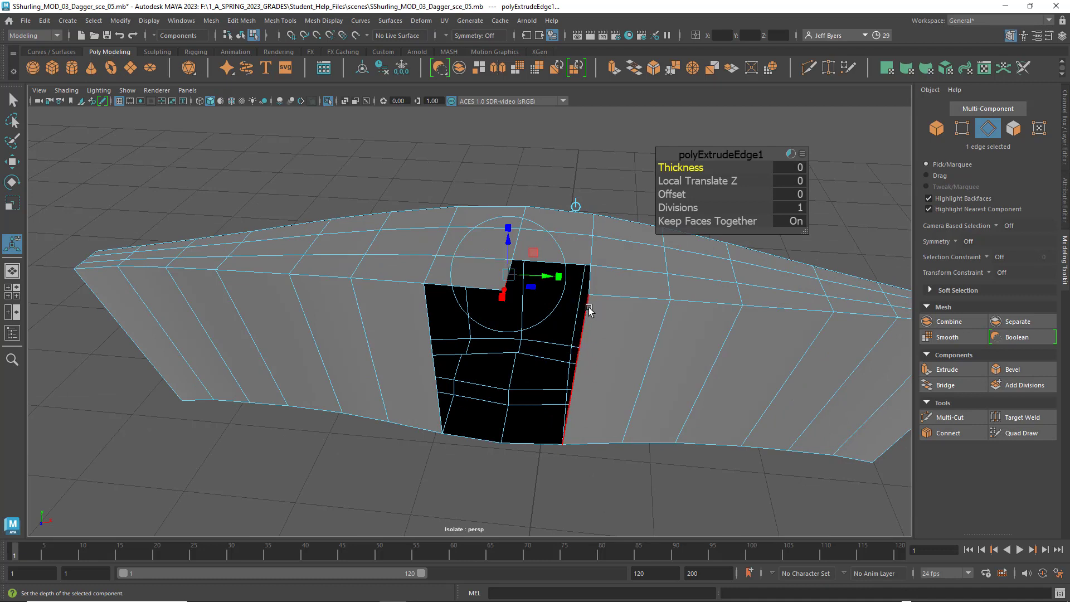
{"action": "key", "text": "w"}
{"action": "left_click_drag", "start_coordinate": [557, 276], "coordinate": [609, 317]}
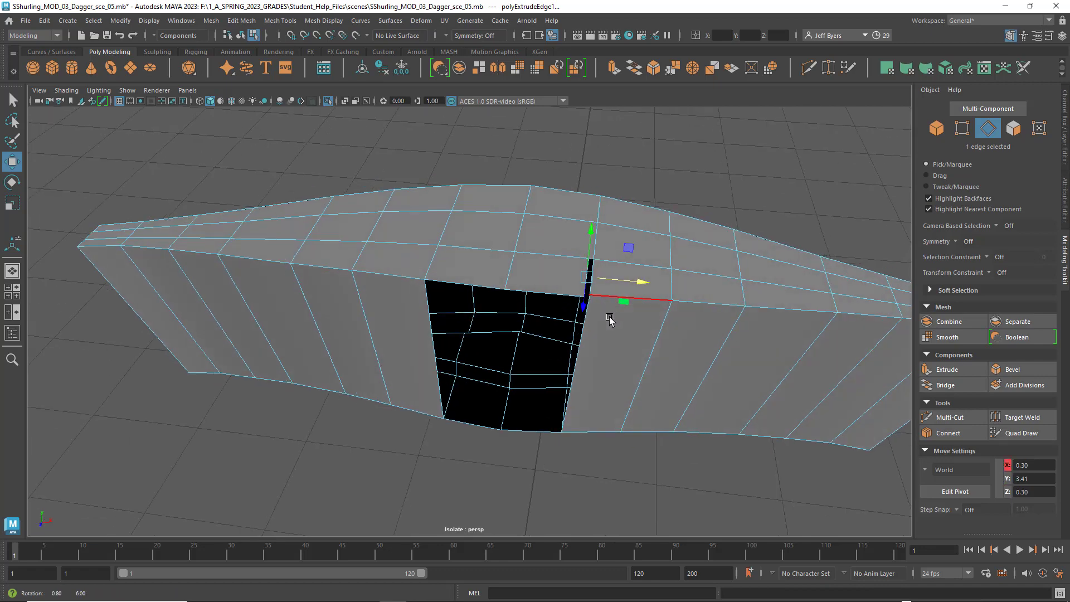
{"action": "scroll", "coordinate": [608, 317], "scroll_direction": "up", "scroll_amount": 3}
{"action": "middle_click_drag", "start_coordinate": [673, 291], "coordinate": [666, 303], "text": "alt"}
{"action": "left_click_drag", "start_coordinate": [666, 303], "coordinate": [691, 298], "text": "alt"}
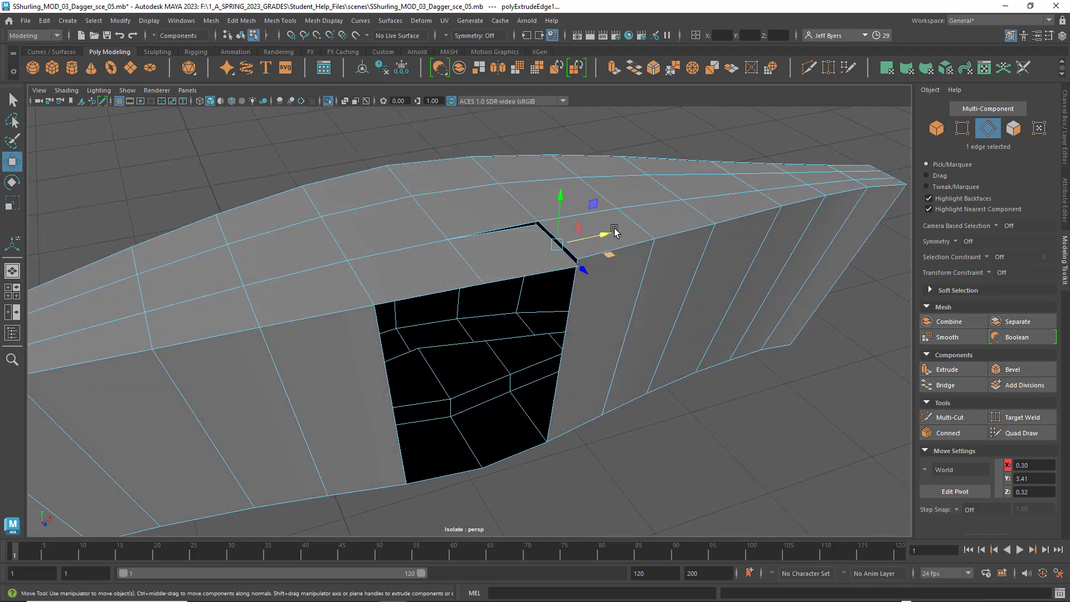
{"action": "left_click_drag", "start_coordinate": [603, 231], "coordinate": [607, 257], "text": "alt"}
Target-weld the new top face's rear corner vertex onto the adjacent vertex of the guard's top surface
{"action": "right_click", "coordinate": [474, 264]}
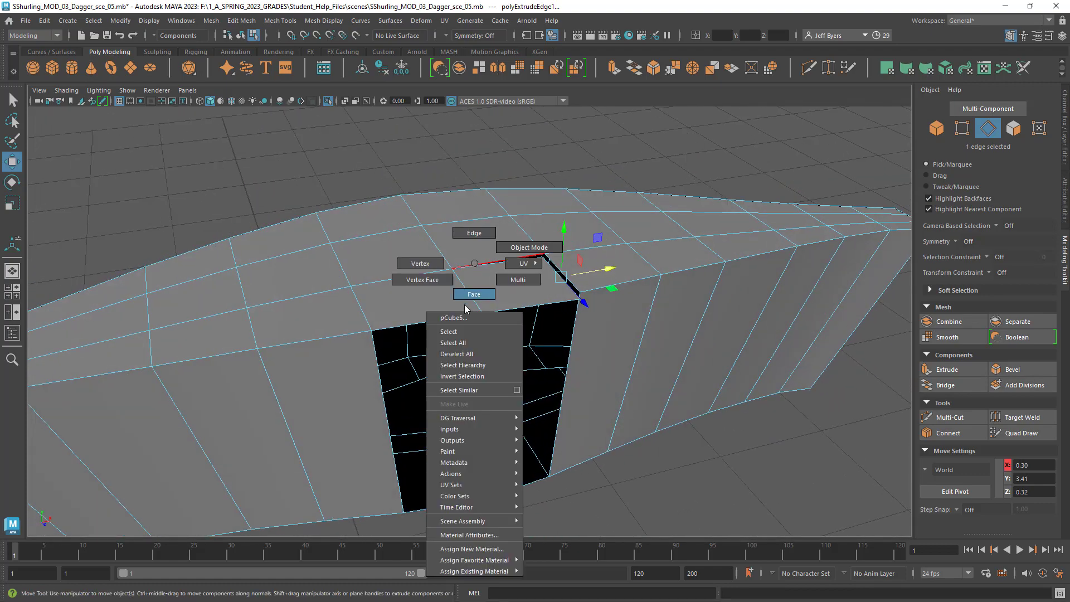
{"action": "left_click", "coordinate": [457, 332]}
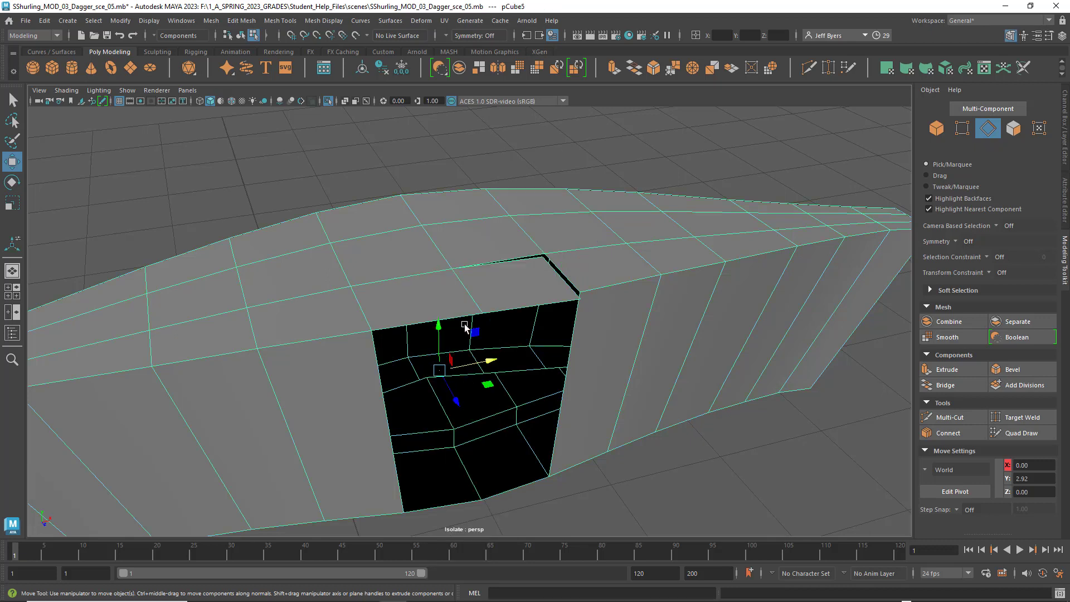
{"action": "right_click", "coordinate": [548, 224], "text": "shift"}
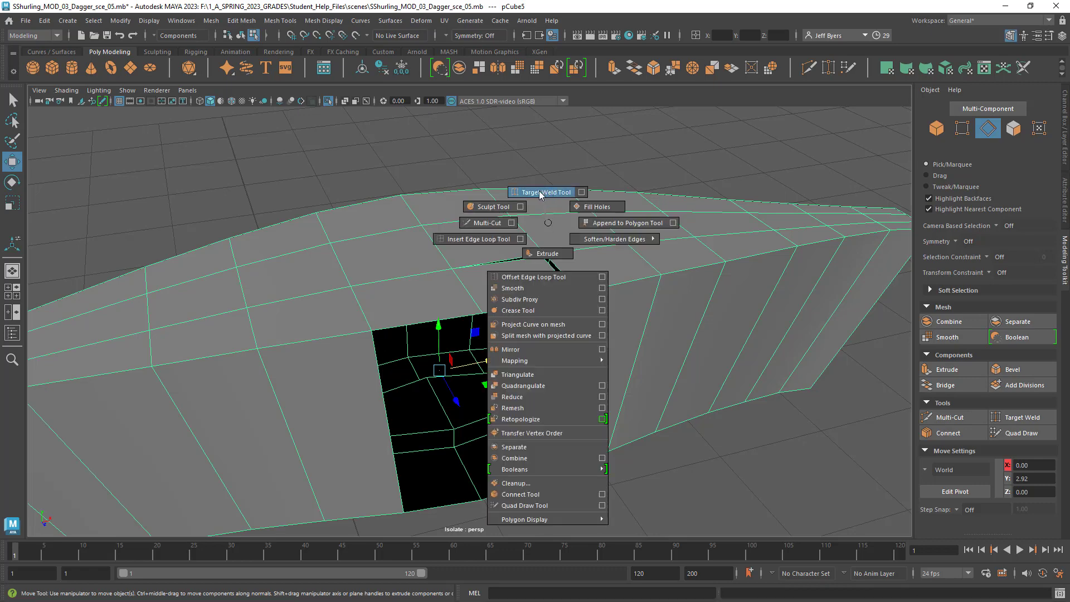
{"action": "left_click", "coordinate": [545, 194]}
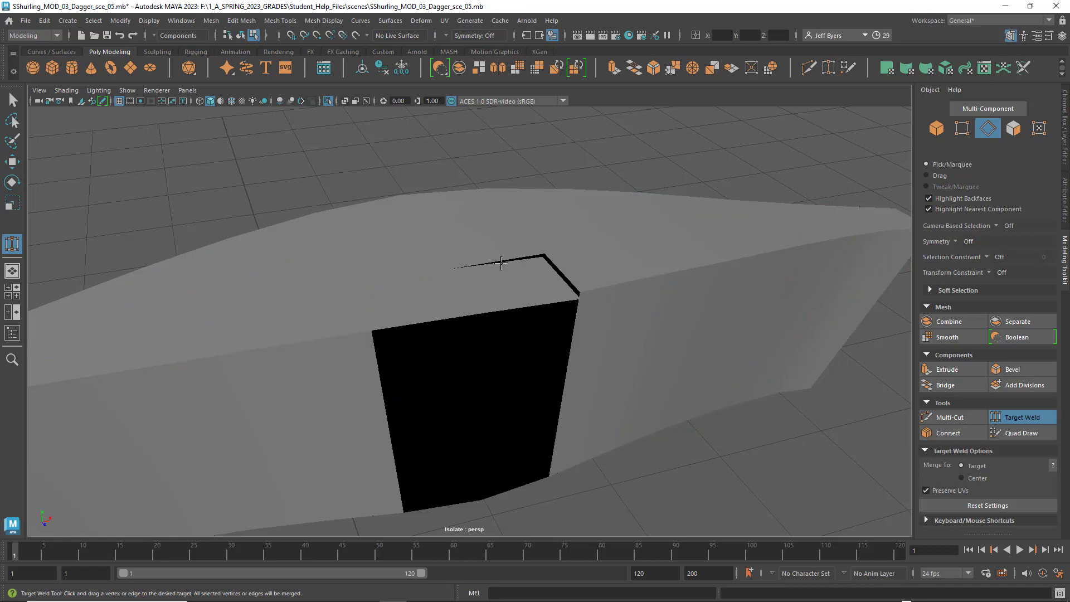
{"action": "left_click", "coordinate": [533, 266]}
{"action": "left_click_drag", "start_coordinate": [487, 280], "coordinate": [520, 292]}
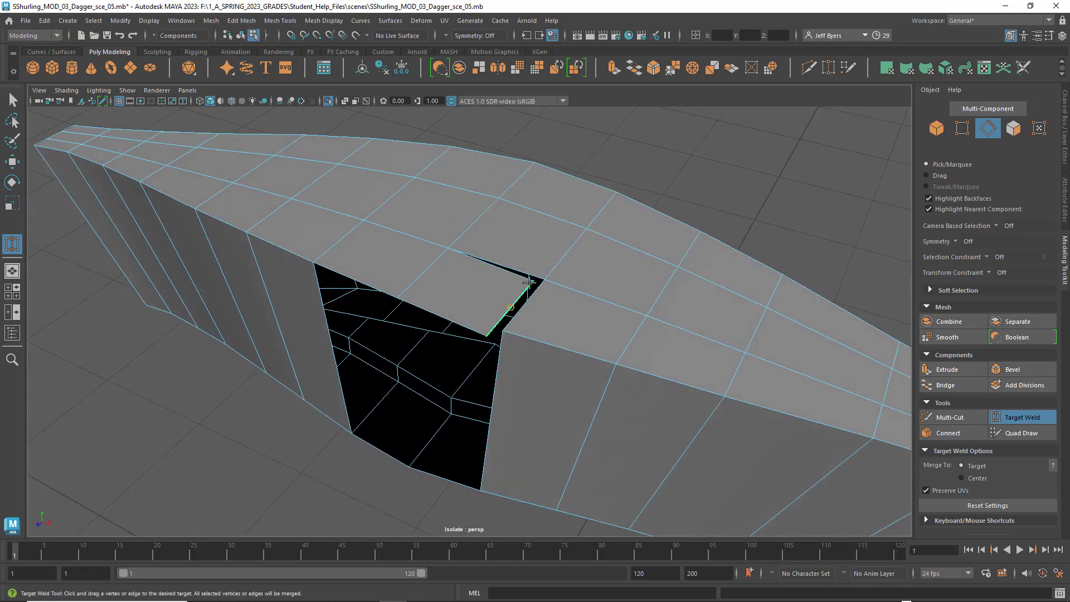
{"action": "right_click_drag", "start_coordinate": [503, 286], "coordinate": [473, 284]}
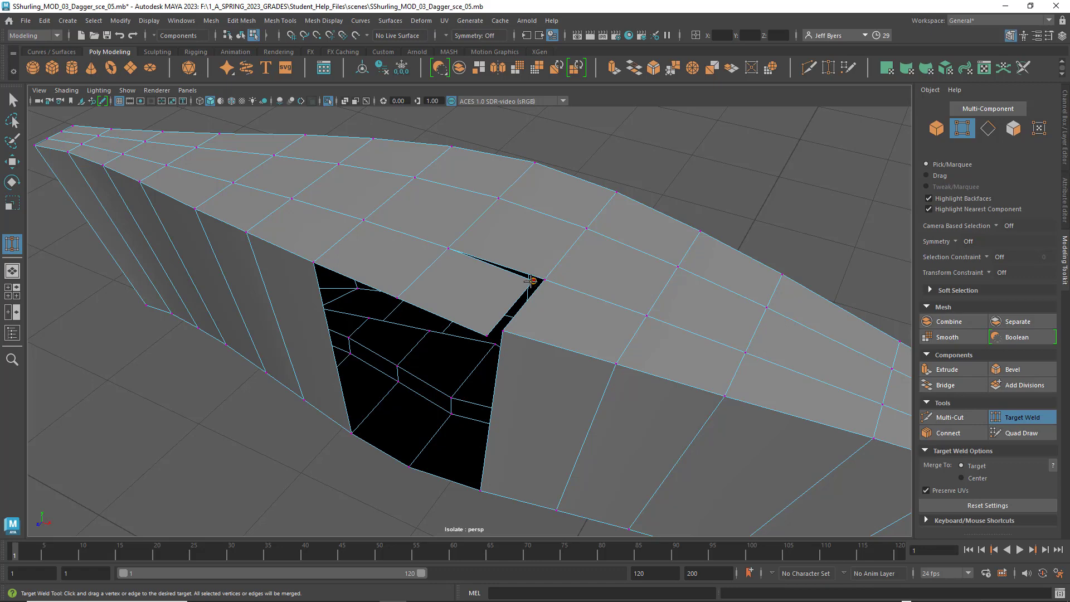
{"action": "scroll", "coordinate": [503, 287], "scroll_direction": "up", "scroll_amount": 1}
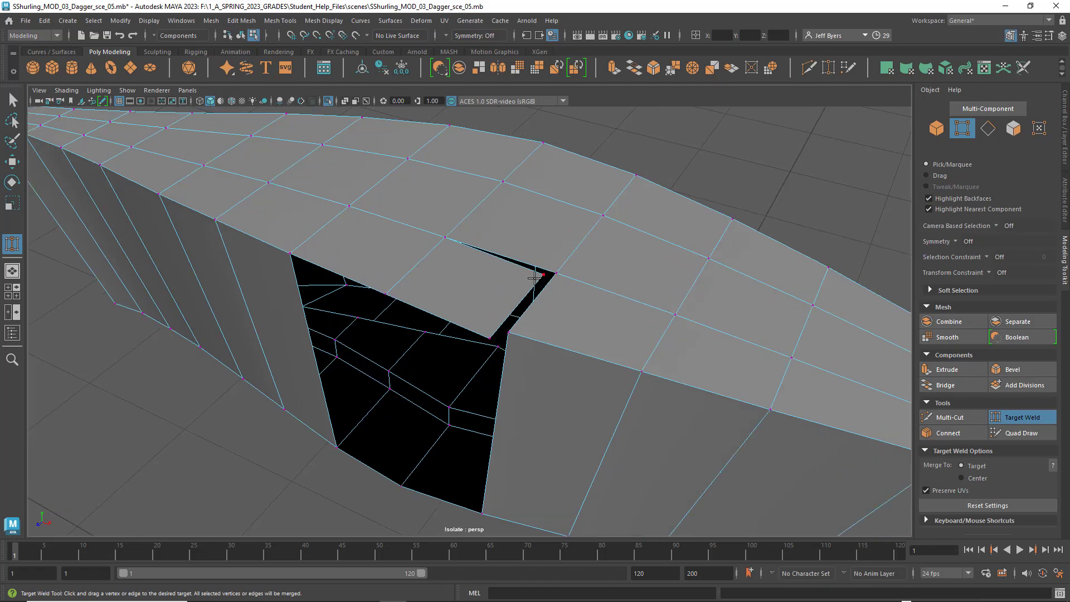
{"action": "left_click_drag", "start_coordinate": [534, 279], "coordinate": [491, 270], "text": "alt"}
{"action": "scroll", "coordinate": [542, 271], "scroll_direction": "up", "scroll_amount": 3}
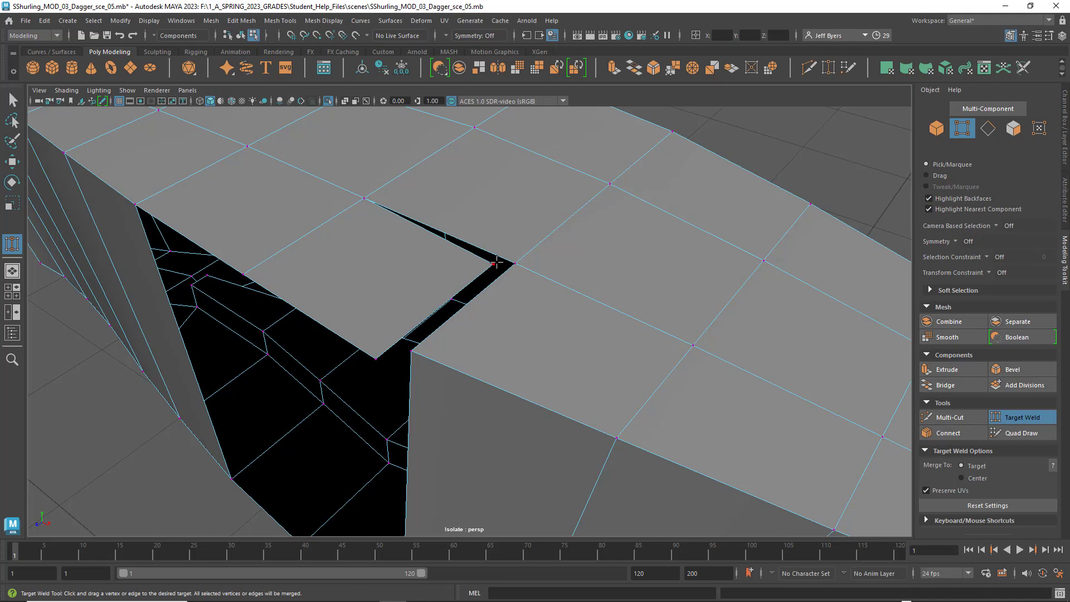
{"action": "left_click_drag", "start_coordinate": [495, 262], "coordinate": [493, 262]}
{"action": "left_click_drag", "start_coordinate": [493, 263], "coordinate": [516, 263]}
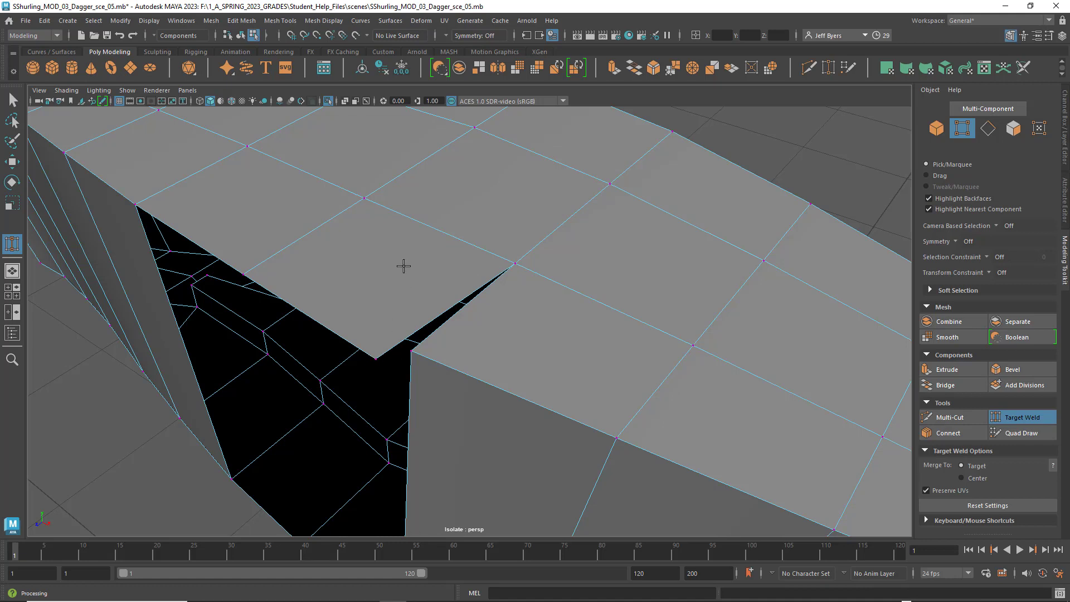
Target-weld the new top face's front corner vertex onto the upper corner vertex of the front opening and leave the weld tool
{"action": "right_click_drag", "start_coordinate": [404, 265], "coordinate": [390, 333]}
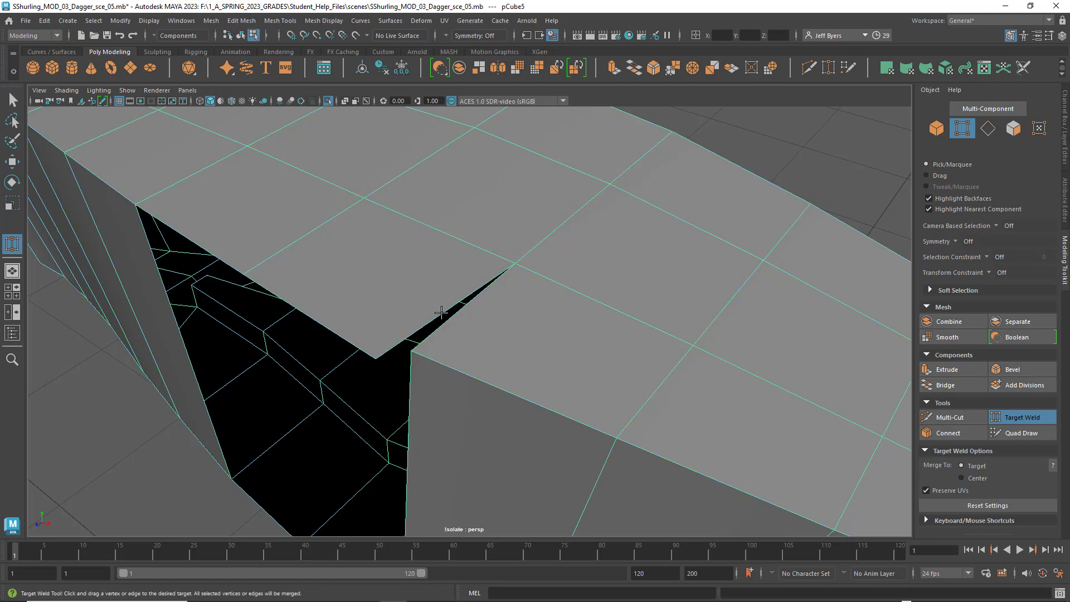
{"action": "left_click_drag", "start_coordinate": [406, 289], "coordinate": [419, 271], "text": "alt"}
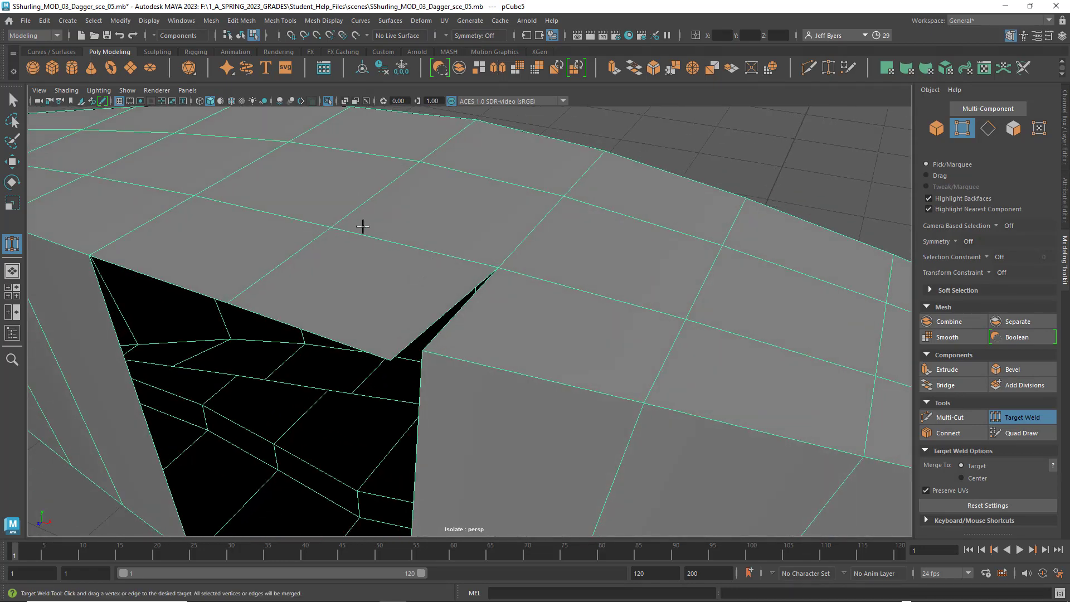
{"action": "right_click", "coordinate": [433, 201], "text": "shift"}
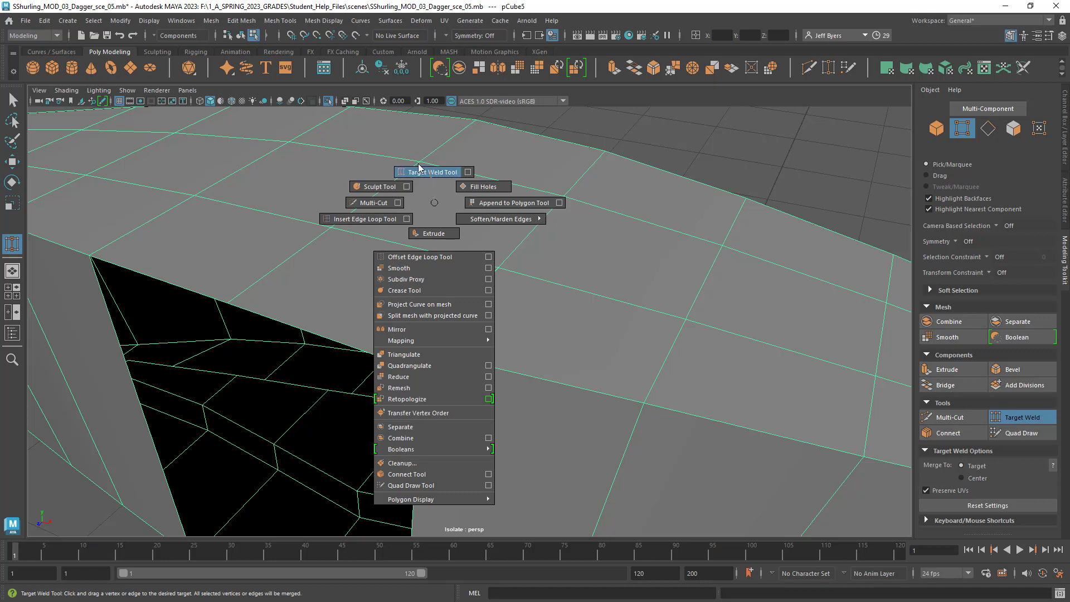
{"action": "left_click", "coordinate": [436, 176]}
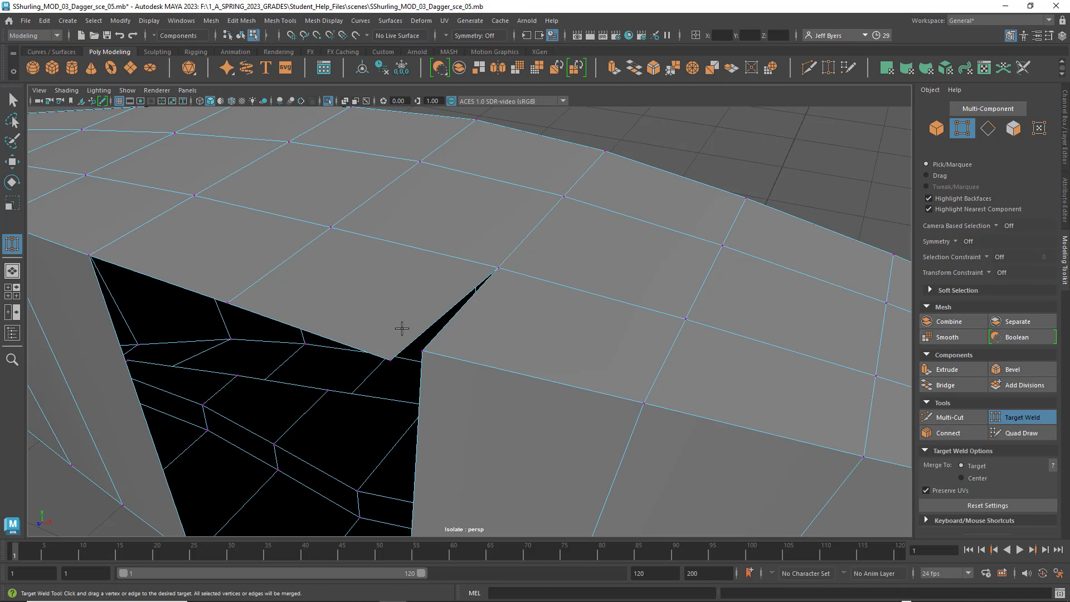
{"action": "right_click", "coordinate": [405, 315]}
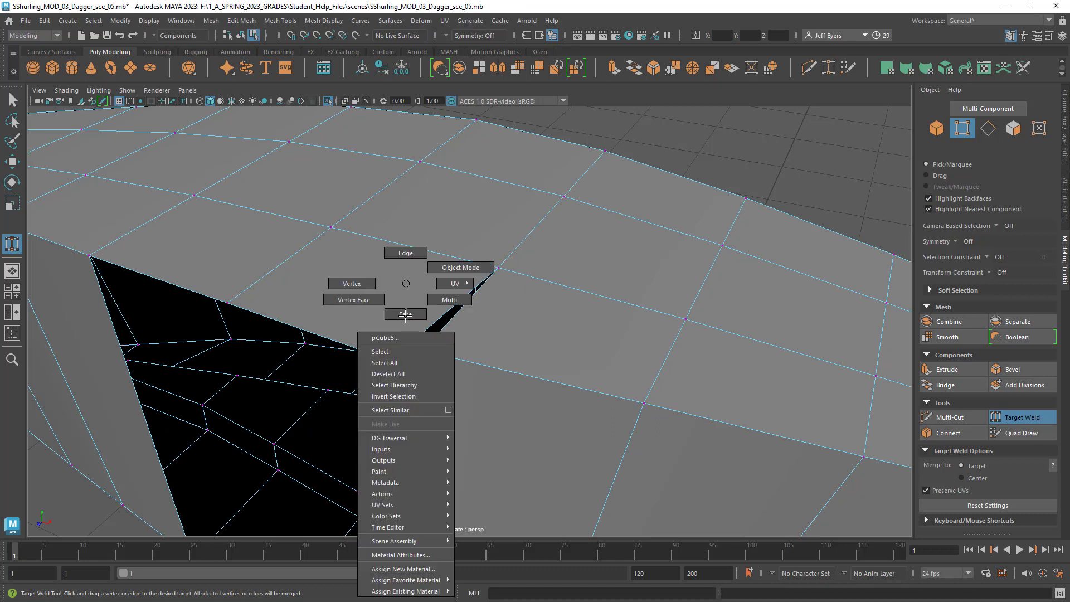
{"action": "left_click", "coordinate": [356, 285]}
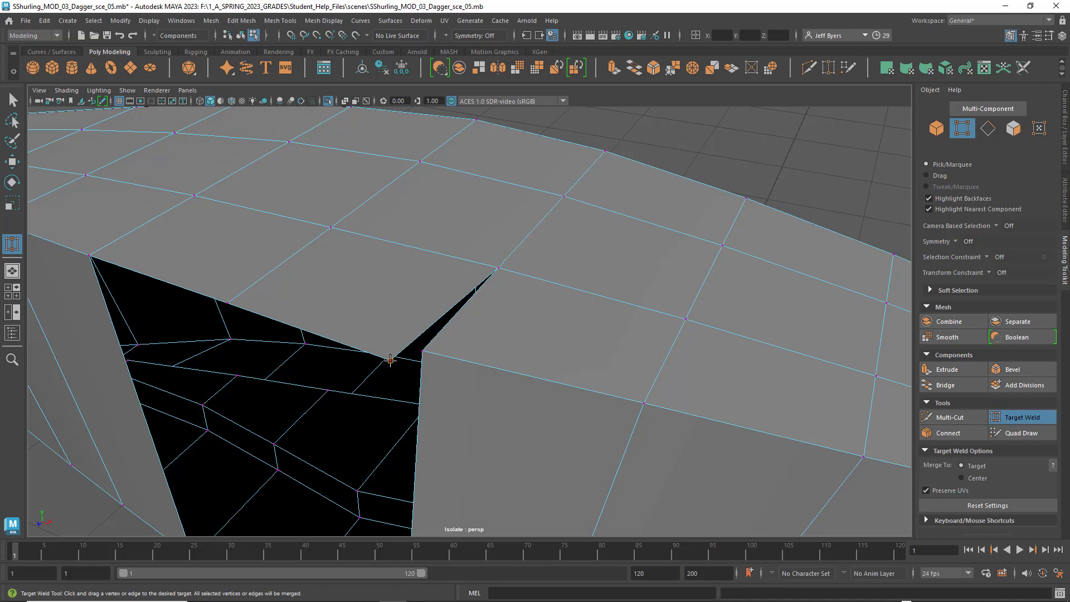
{"action": "left_click_drag", "start_coordinate": [395, 356], "coordinate": [413, 354]}
{"action": "mouse_move", "coordinate": [391, 359]}
{"action": "left_mouse_down"}
{"action": "mouse_move", "coordinate": [559, 335]}
{"action": "mouse_move", "coordinate": [526, 369]}
{"action": "left_mouse_up"}
{"action": "middle_click_drag", "start_coordinate": [507, 334], "coordinate": [585, 274], "text": "alt"}
{"action": "scroll", "coordinate": [585, 273], "scroll_direction": "down", "scroll_amount": 5}
{"action": "left_click_drag", "start_coordinate": [561, 243], "coordinate": [585, 273], "text": "alt"}
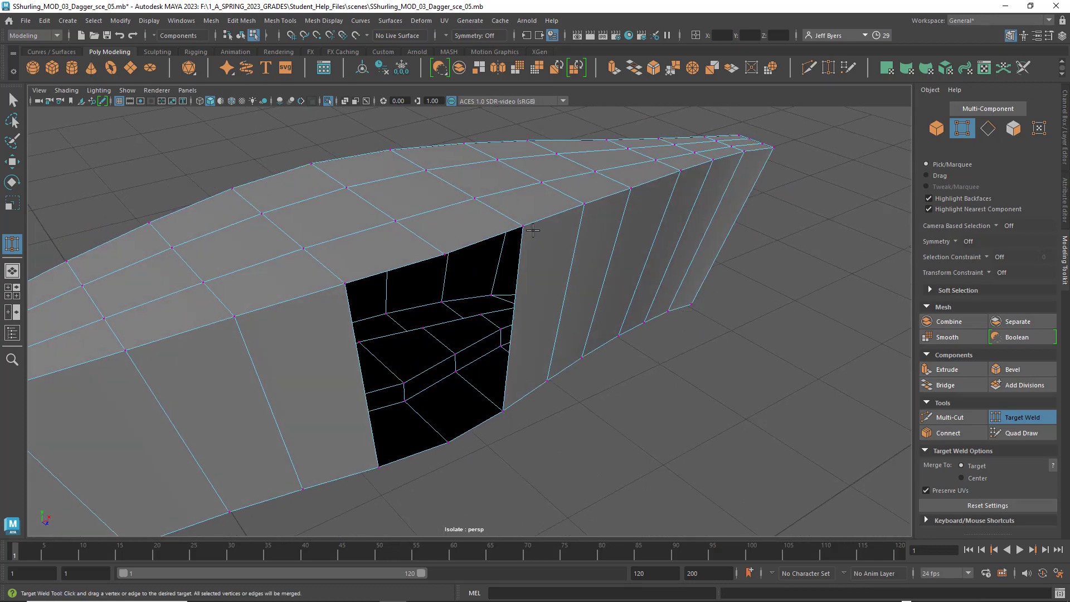
{"action": "mouse_move", "coordinate": [532, 229]}
{"action": "left_mouse_down", "text": "alt"}
{"action": "mouse_move", "coordinate": [530, 211]}
{"action": "mouse_move", "coordinate": [525, 234]}
{"action": "left_mouse_up", "text": "alt"}
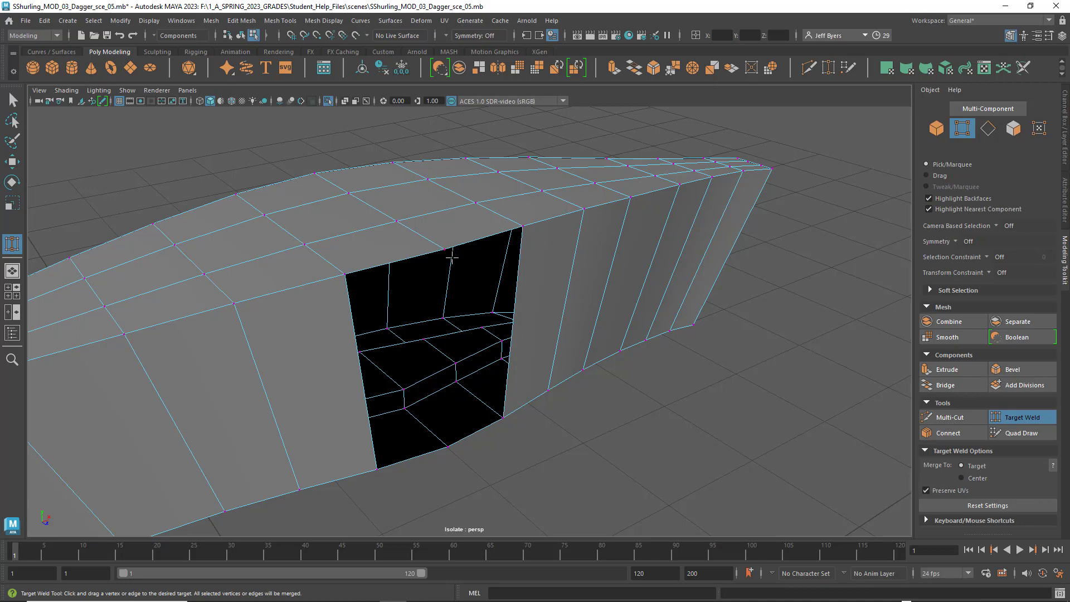
{"action": "key", "text": "q"}
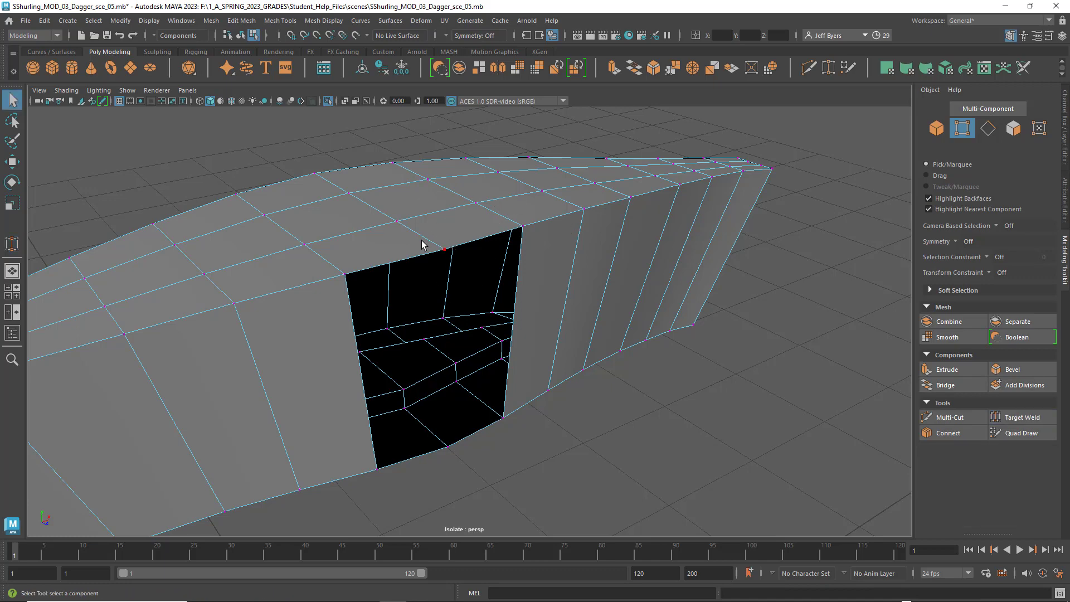
Set the Append to Polygon tool to keep new faces planar, with the crossguard in object mode
{"action": "left_click_drag", "start_coordinate": [433, 248], "coordinate": [464, 202], "text": "alt"}
{"action": "right_click_drag", "start_coordinate": [465, 202], "coordinate": [532, 211]}
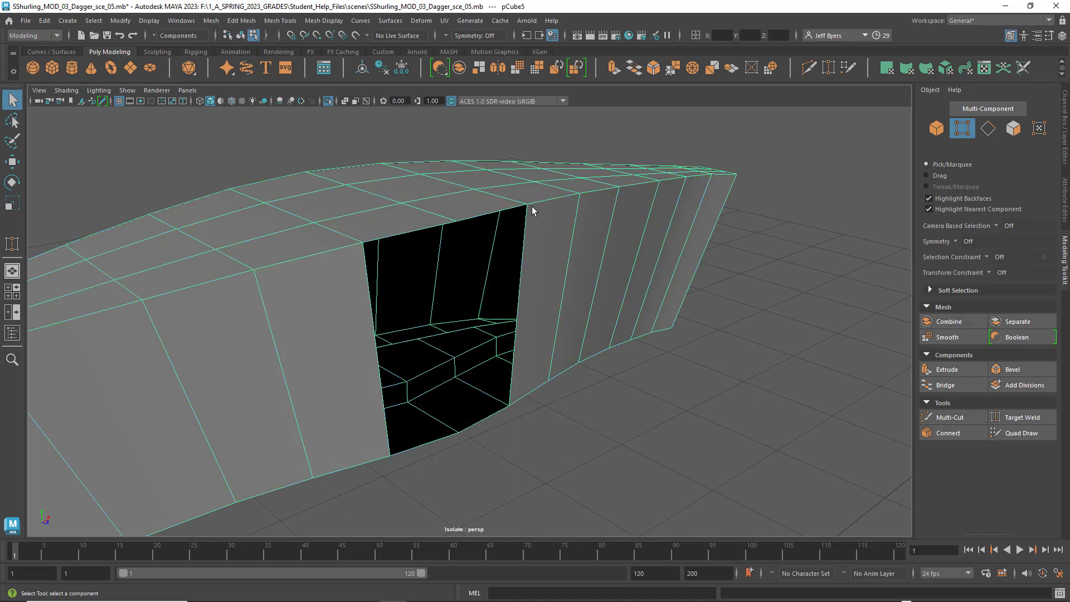
{"action": "right_click", "coordinate": [456, 193], "text": "shift"}
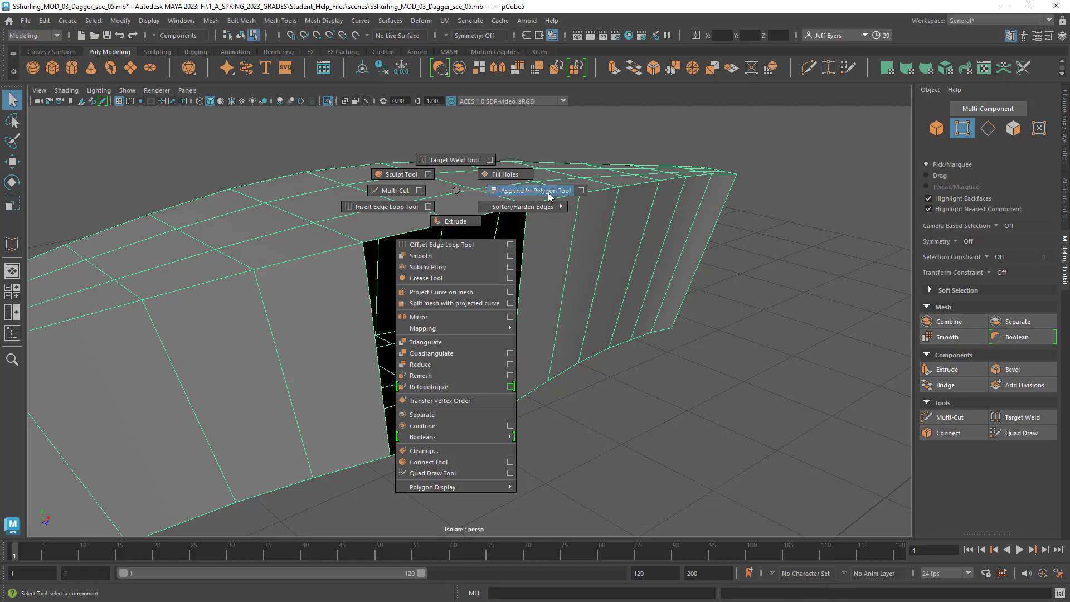
{"action": "left_click", "coordinate": [580, 191]}
{"action": "left_click_drag", "start_coordinate": [889, 185], "coordinate": [809, 153]}
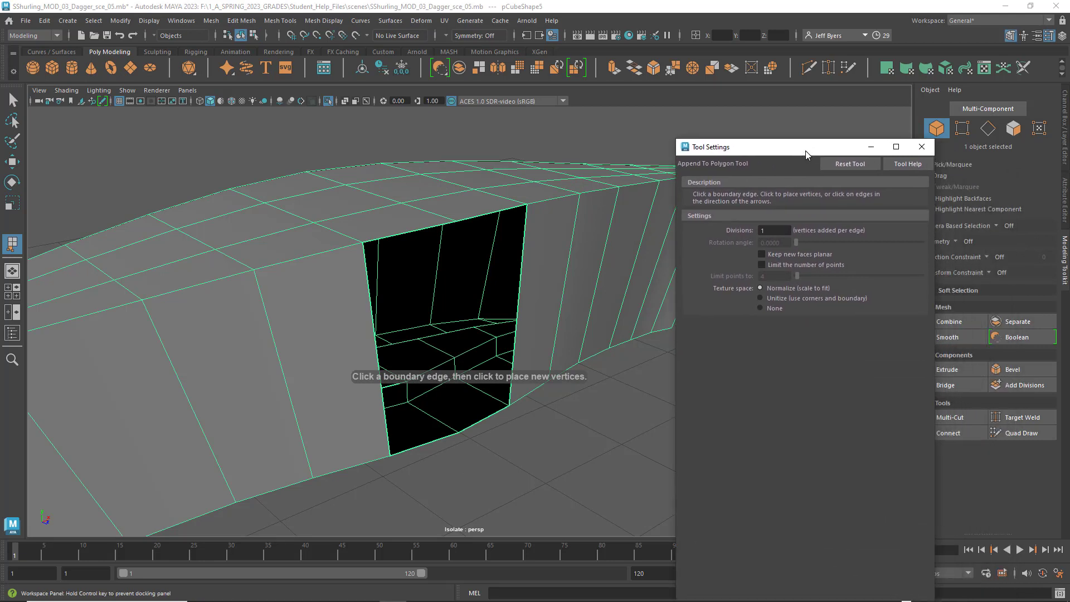
{"action": "left_click", "coordinate": [761, 254]}
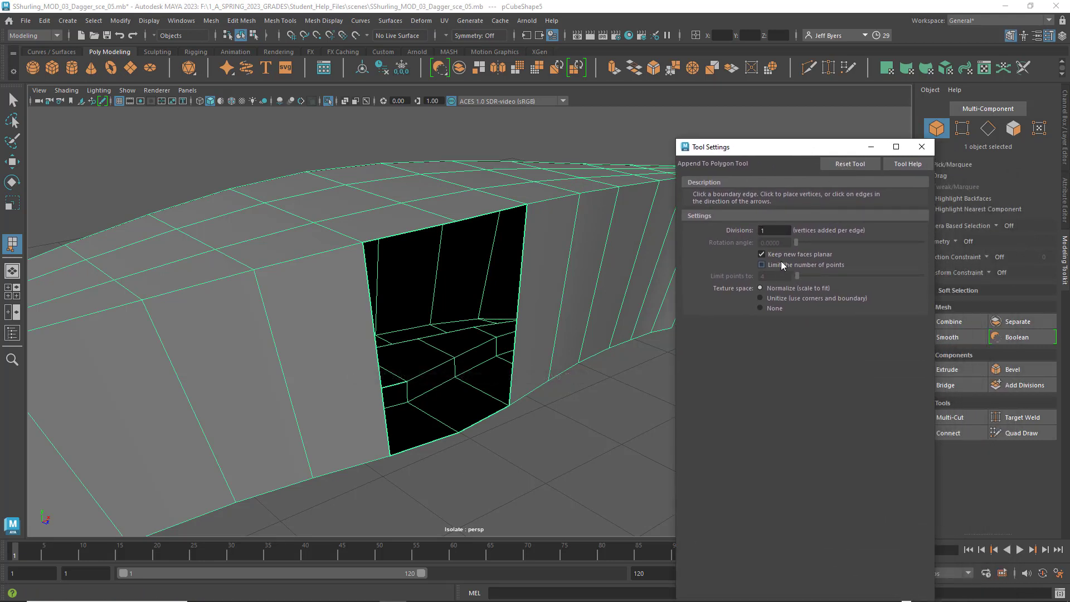
{"action": "left_click_drag", "start_coordinate": [791, 147], "coordinate": [751, 150]}
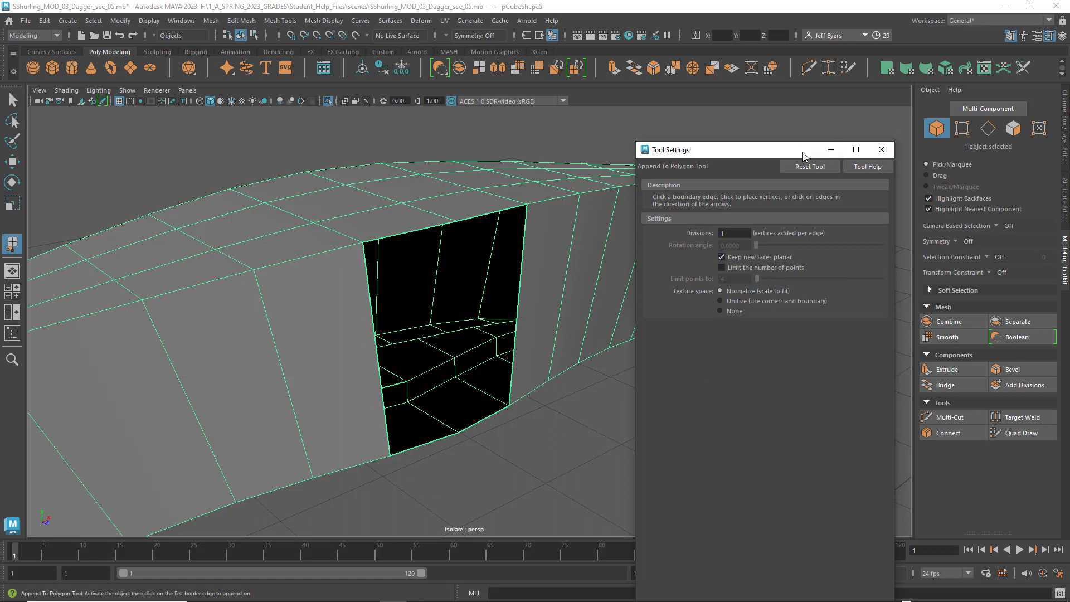
{"action": "left_click_drag", "start_coordinate": [811, 152], "coordinate": [886, 144]}
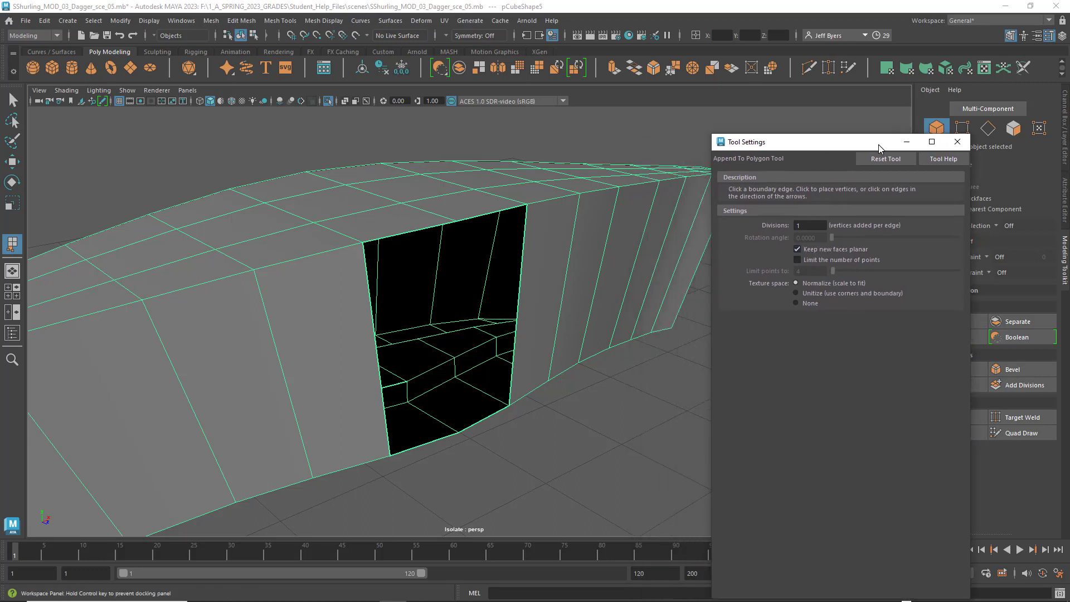
Try to append a planar polygon to the front opening from its top, side and bottom boundary edges
{"action": "left_click", "coordinate": [405, 231]}
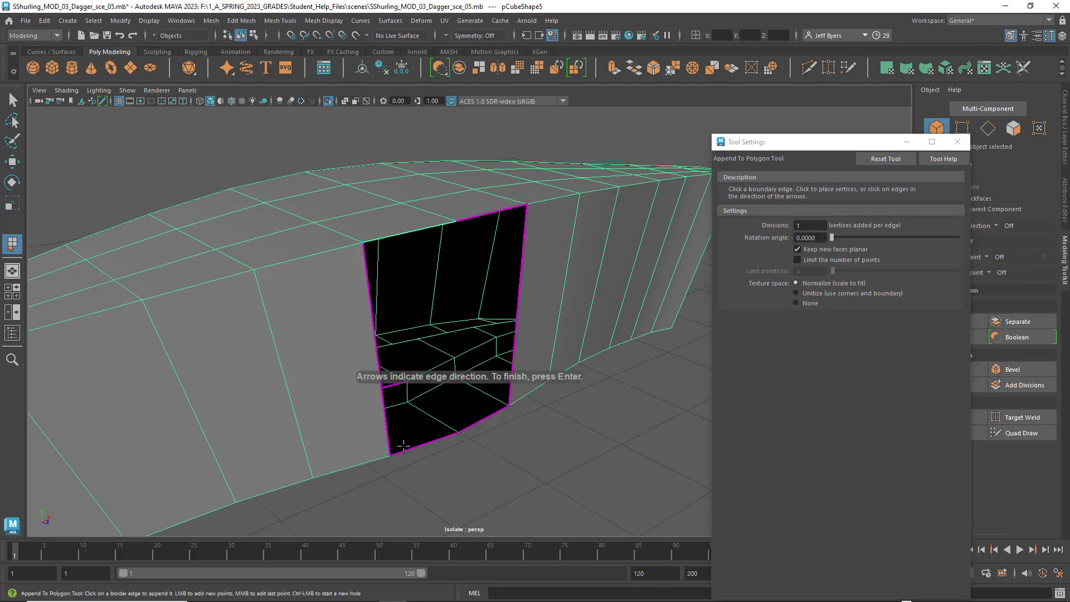
{"action": "left_click", "coordinate": [423, 443]}
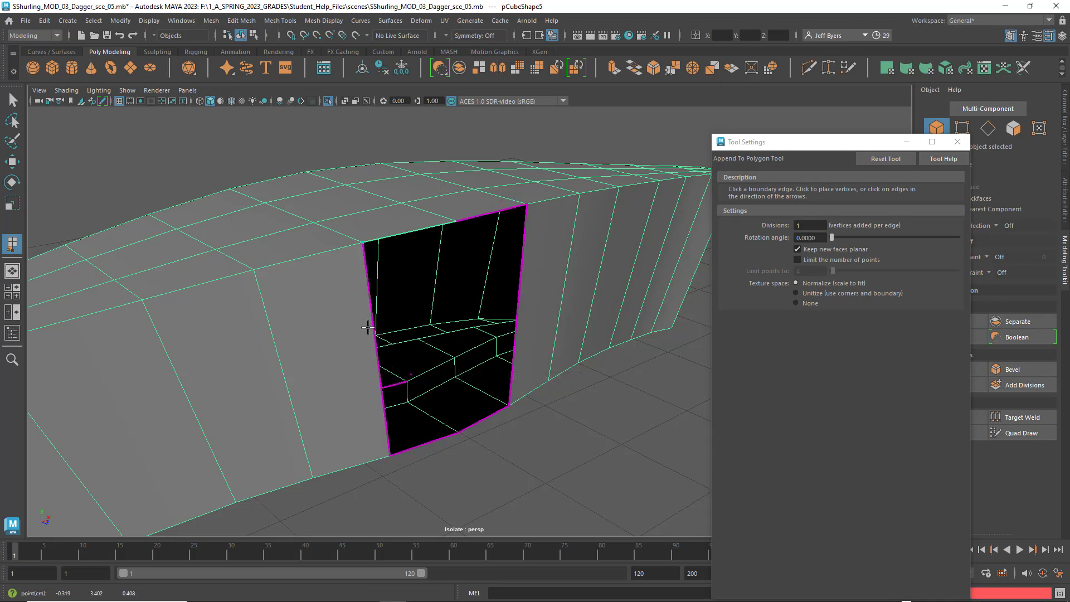
{"action": "left_click", "coordinate": [374, 354]}
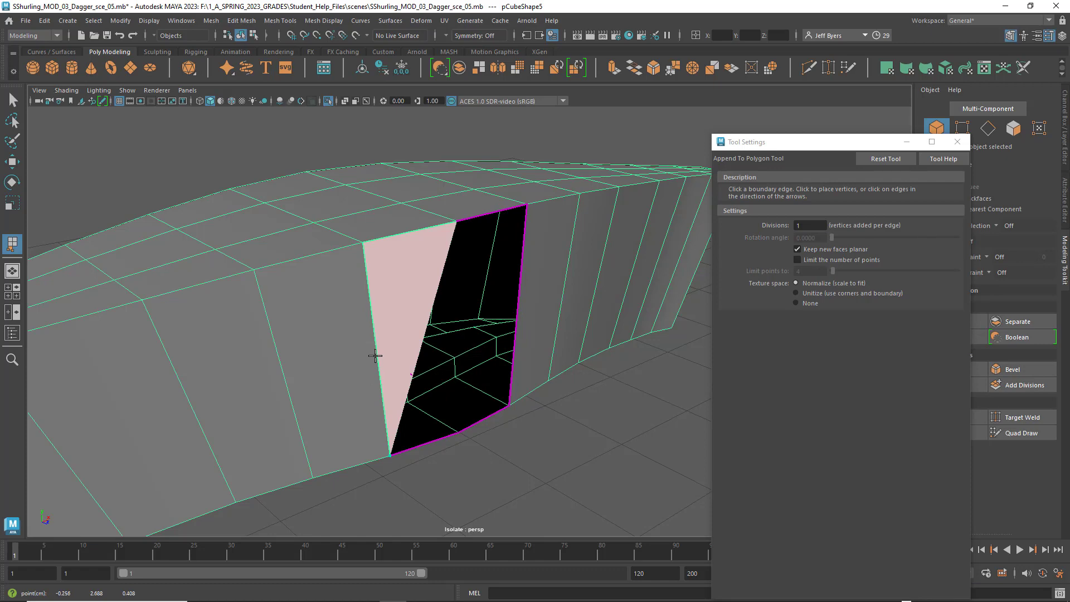
{"action": "left_click_drag", "start_coordinate": [452, 410], "coordinate": [407, 436], "text": "alt"}
{"action": "left_click", "coordinate": [410, 433]}
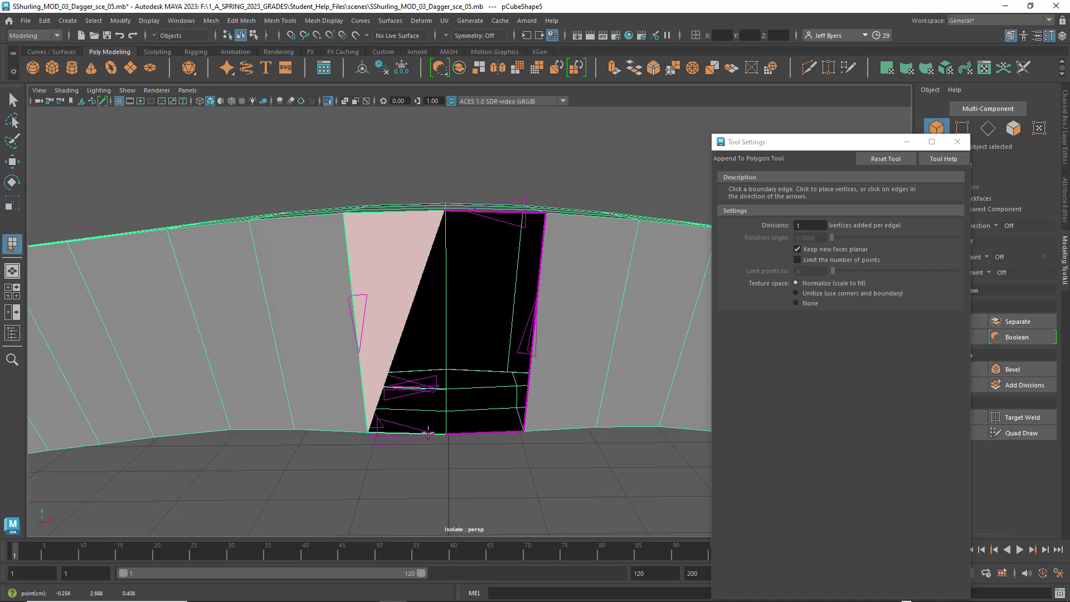
{"action": "left_click", "coordinate": [449, 440]}
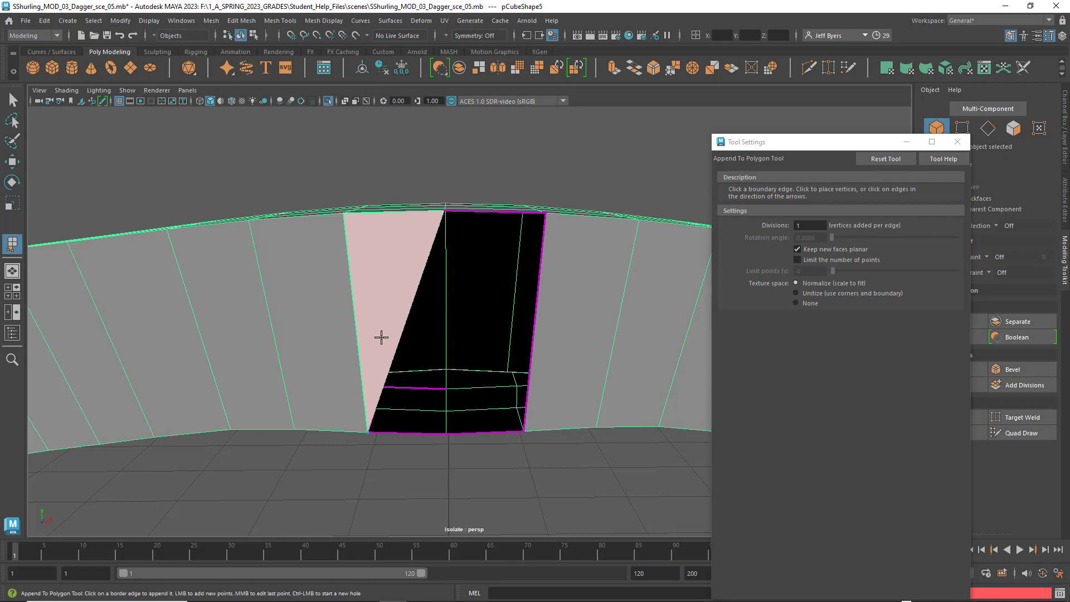
{"action": "left_click_drag", "start_coordinate": [317, 329], "coordinate": [371, 343], "text": "alt"}
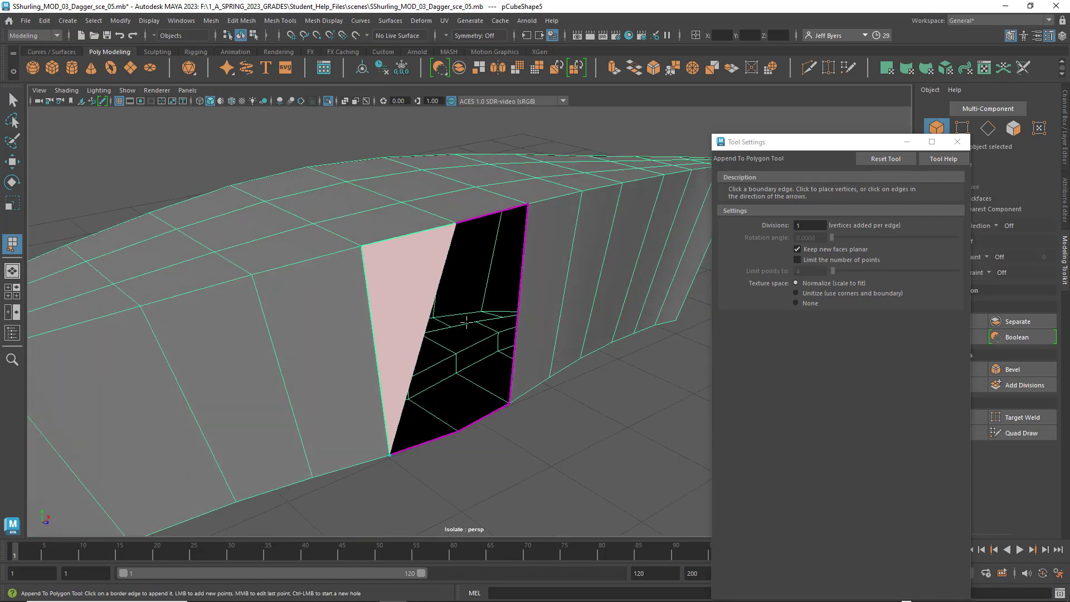
{"action": "key", "text": "ctrl+z"}
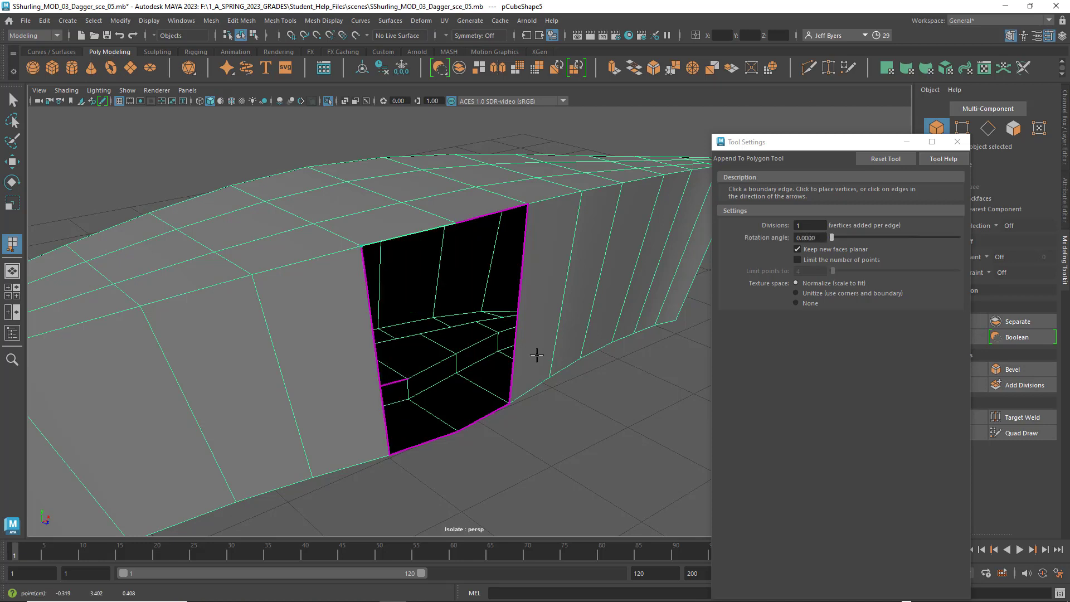
{"action": "left_click", "coordinate": [797, 249]}
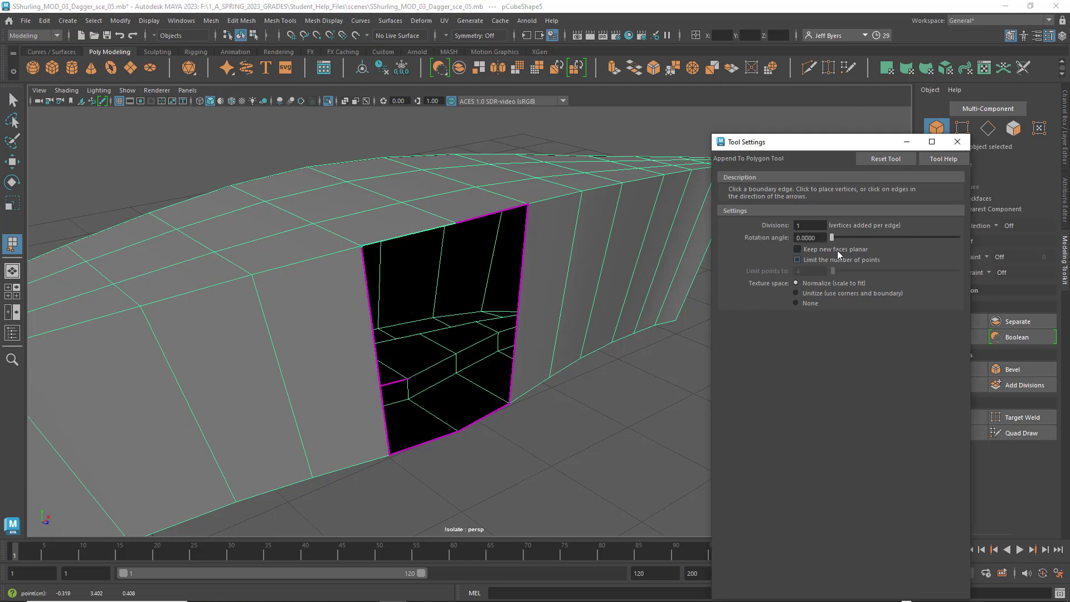
{"action": "left_click", "coordinate": [493, 213]}
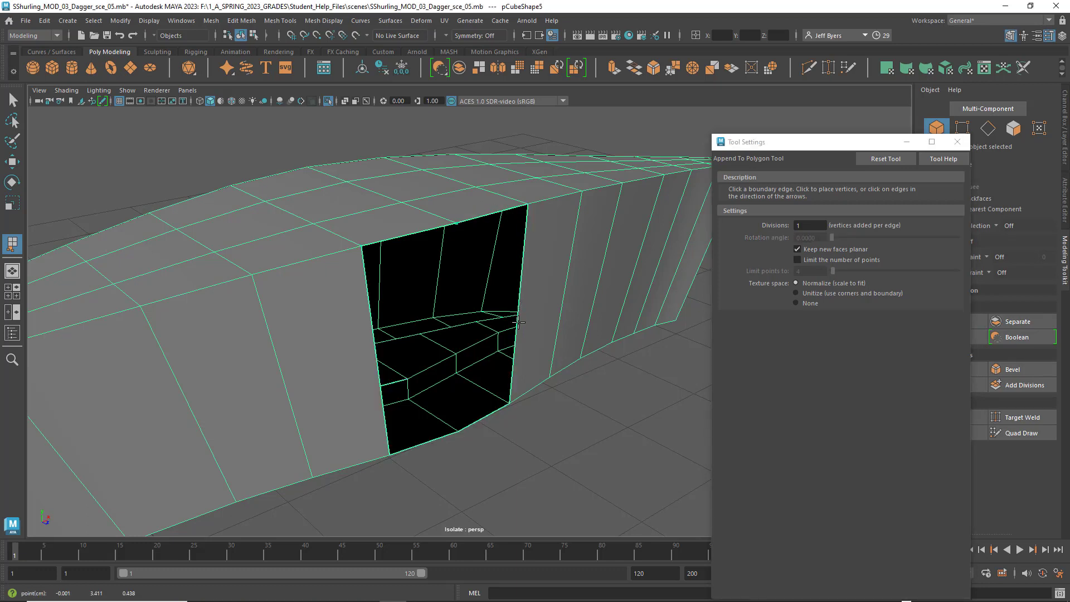
{"action": "left_click", "coordinate": [486, 415]}
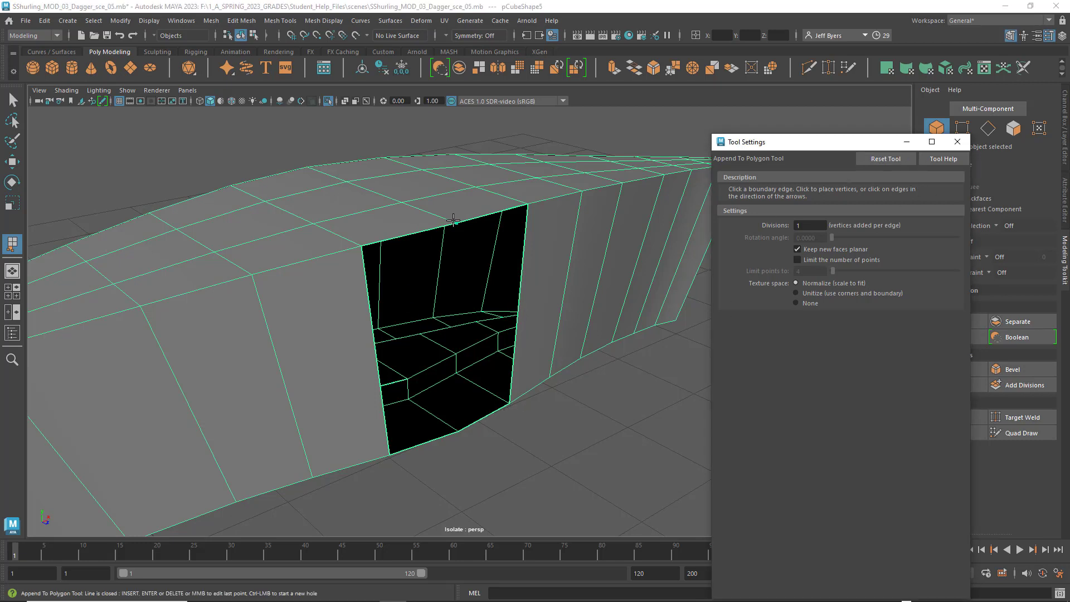
{"action": "left_click", "coordinate": [495, 235]}
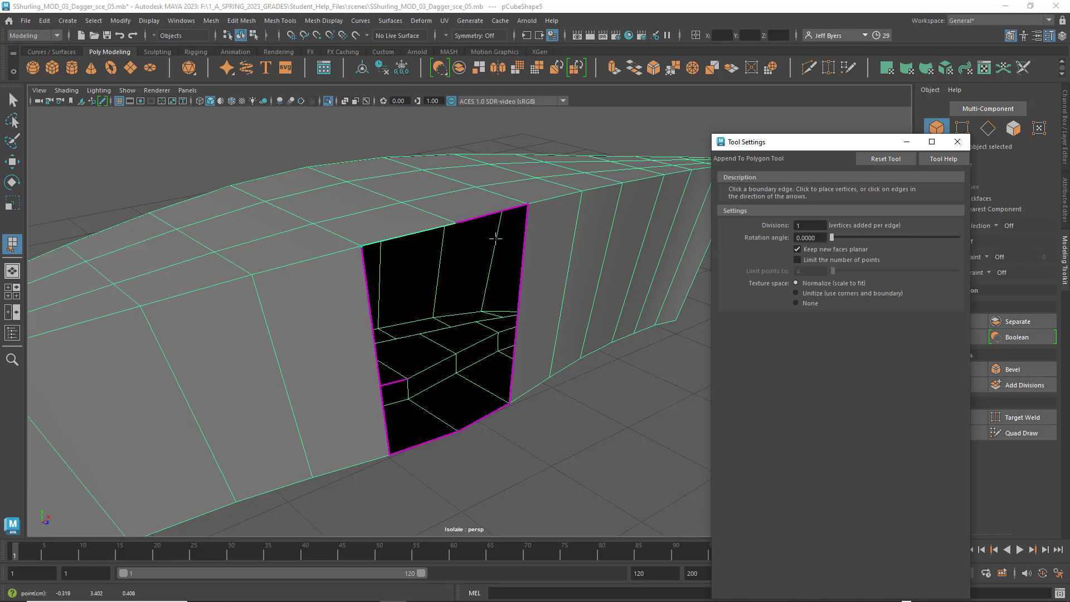
{"action": "key", "text": "Delete"}
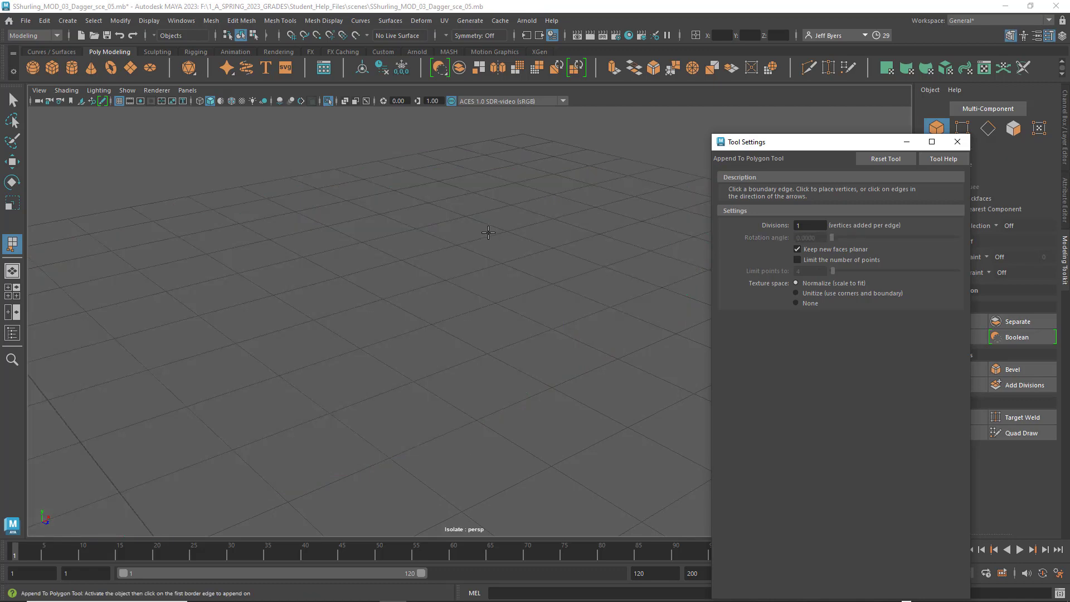
{"action": "key", "text": "ctrl+z"}
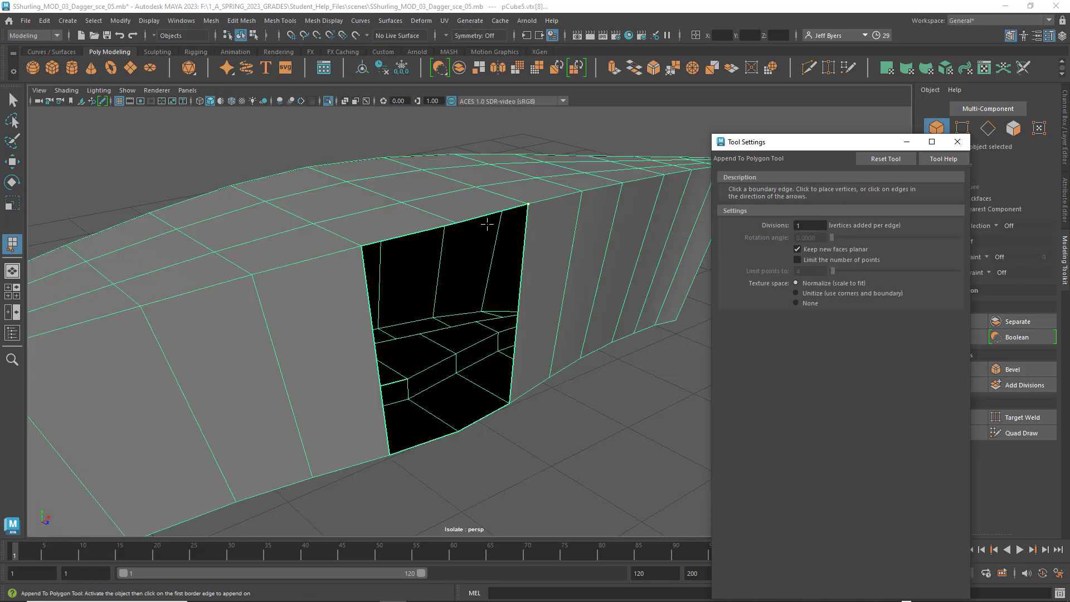
{"action": "key", "text": "q"}
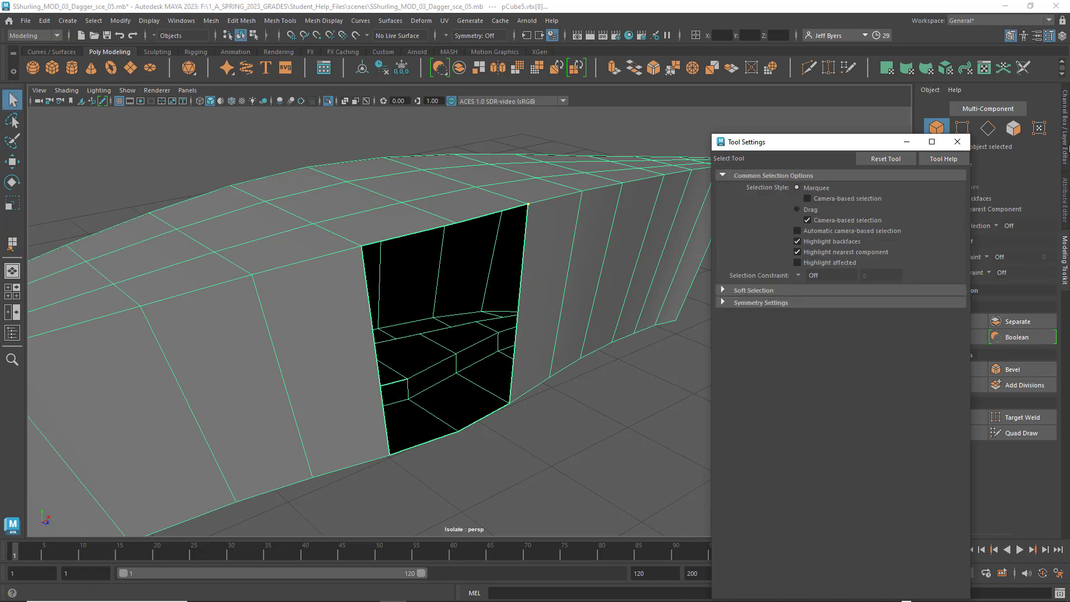
{"action": "left_click", "coordinate": [957, 141]}
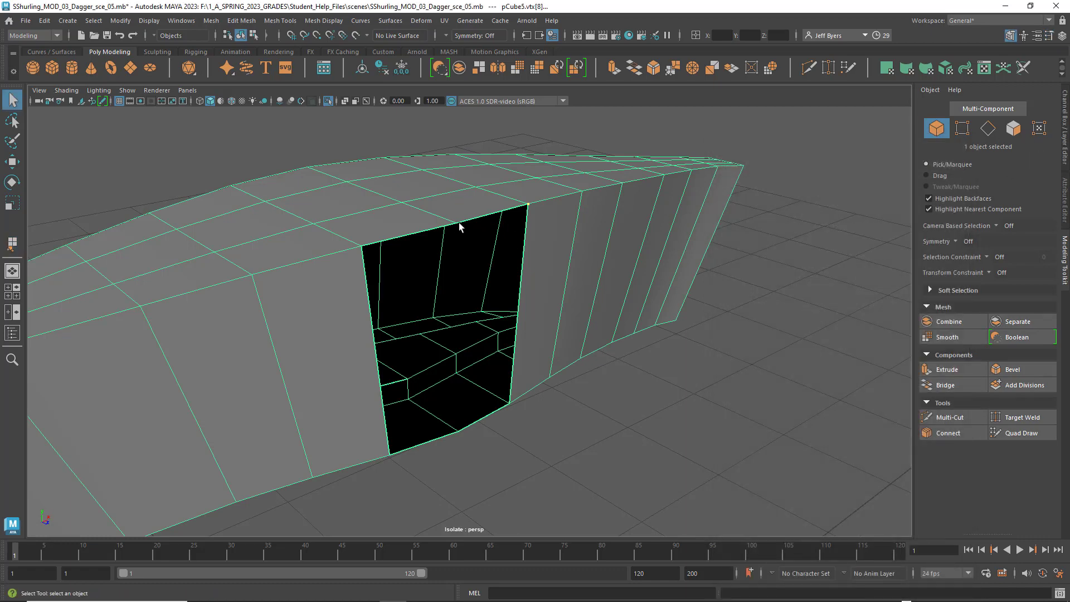
Start the Append to Polygon tool on the crossguard in object mode and turn off keeping new faces planar
{"action": "left_click_drag", "start_coordinate": [484, 234], "coordinate": [528, 211], "text": "alt"}
{"action": "right_click_drag", "start_coordinate": [527, 201], "coordinate": [513, 269]}
{"action": "left_click_drag", "start_coordinate": [616, 256], "coordinate": [478, 211], "text": "alt"}
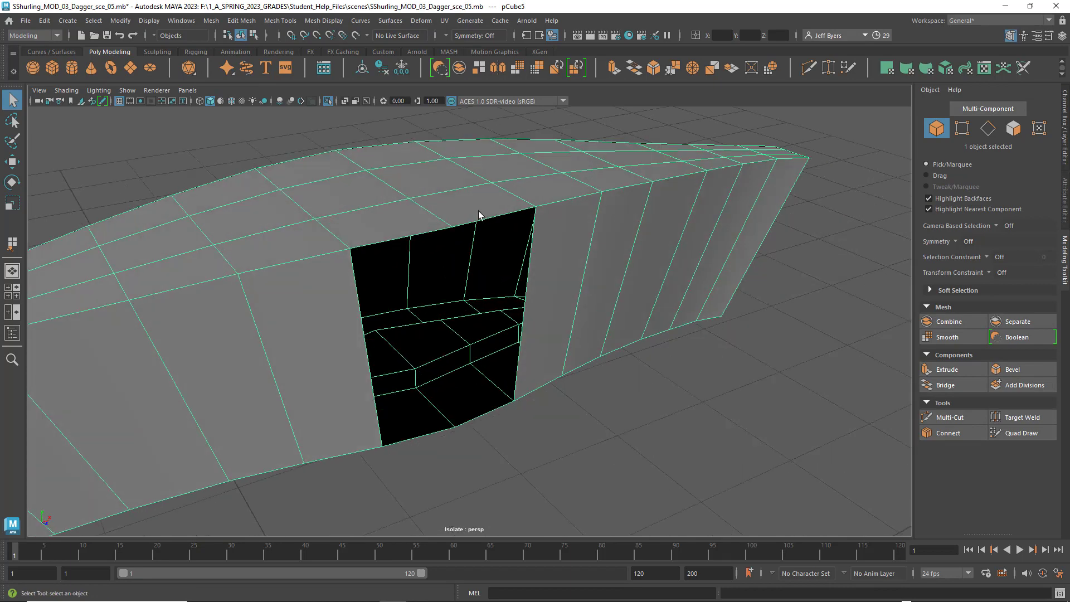
{"action": "right_click_drag", "start_coordinate": [469, 192], "coordinate": [595, 192], "text": "shift"}
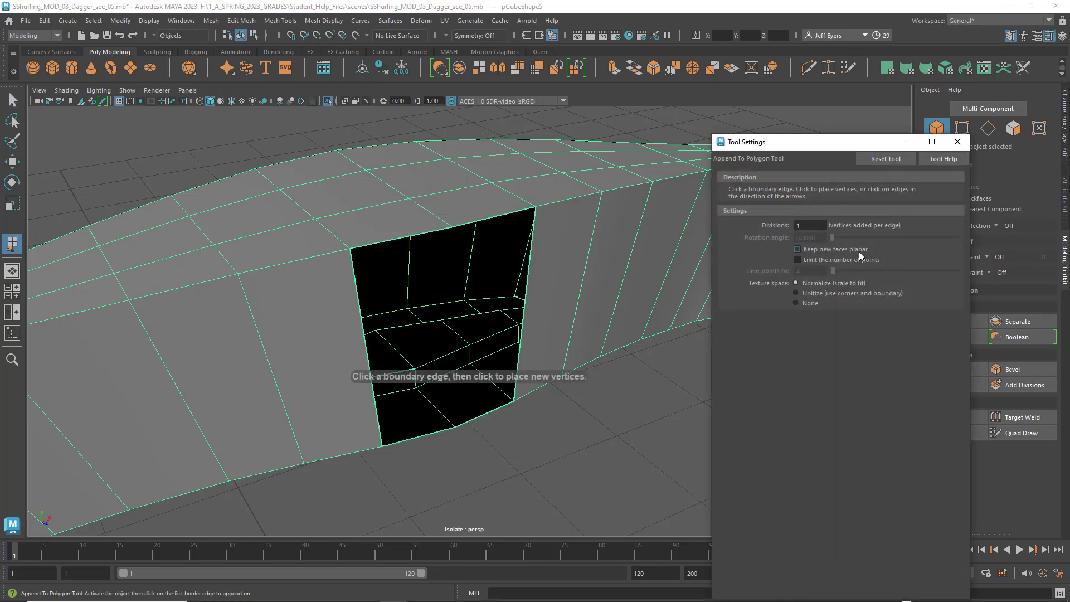
{"action": "left_click", "coordinate": [797, 249]}
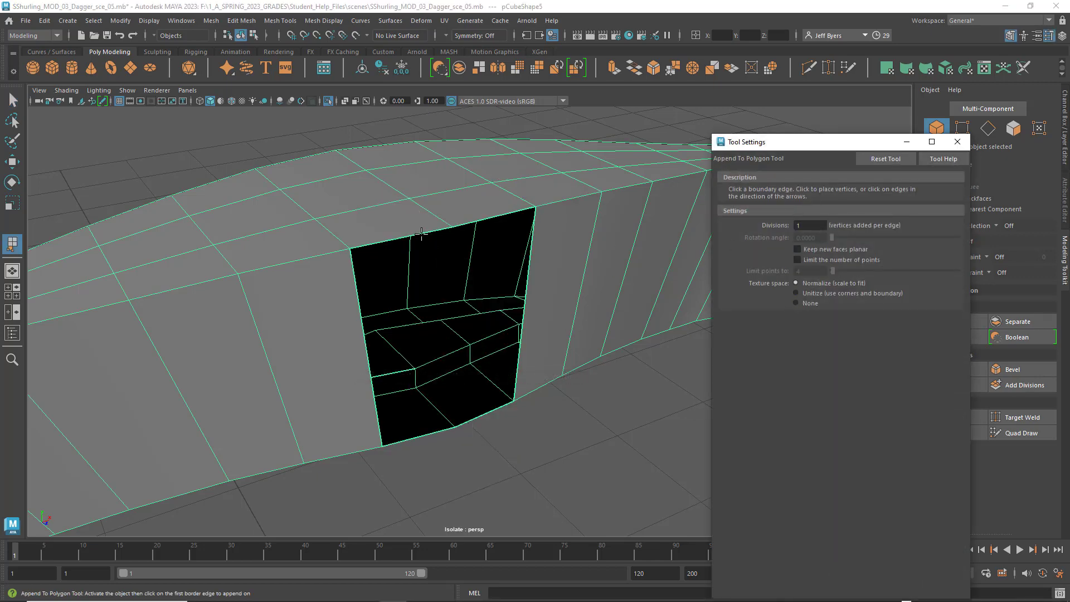
Append a polygon over the first half of the front opening from its upper, side and lower boundary edges, and close the tool settings
{"action": "left_click", "coordinate": [421, 233]}
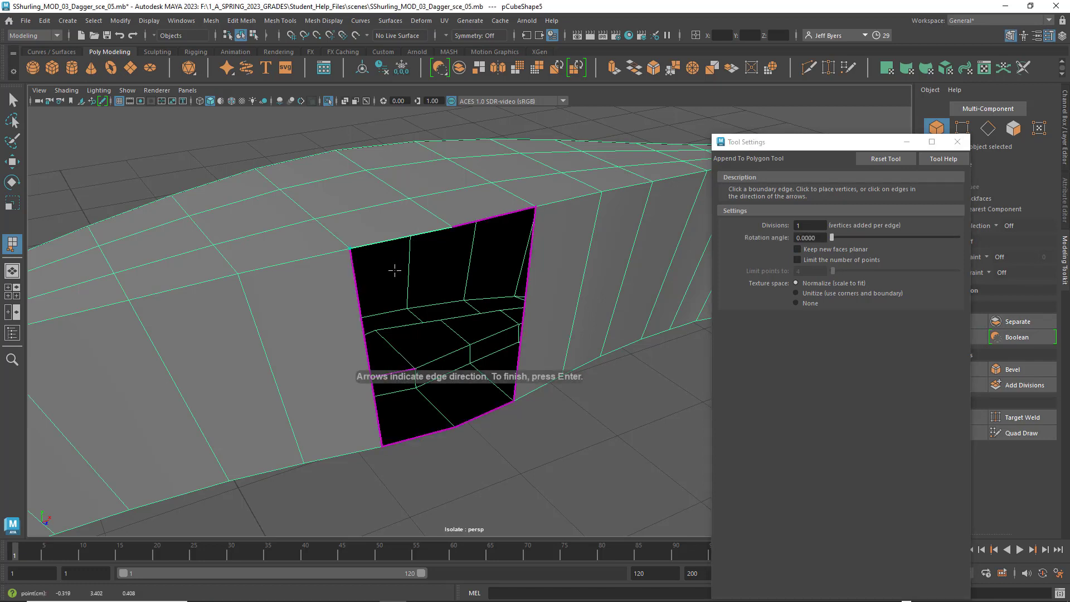
{"action": "left_click", "coordinate": [362, 340]}
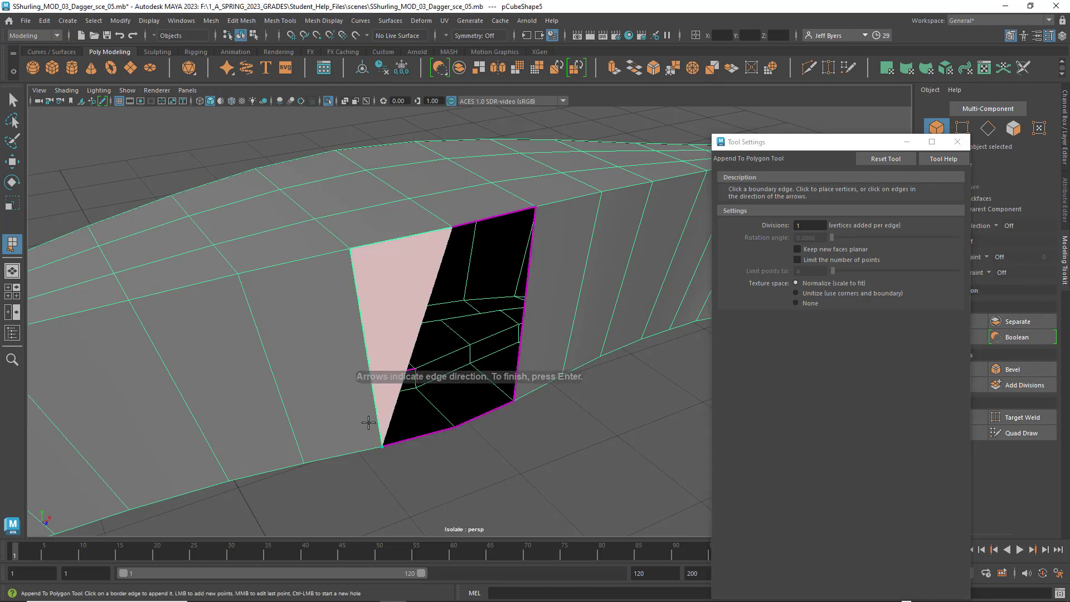
{"action": "left_click", "coordinate": [437, 429]}
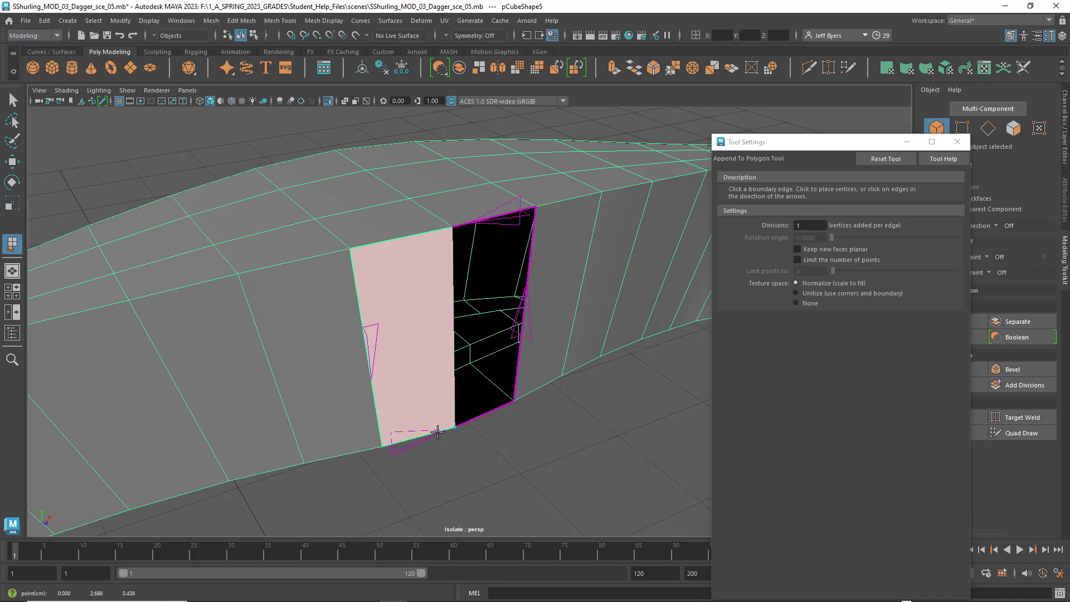
{"action": "mouse_move", "coordinate": [544, 451]}
{"action": "left_mouse_down", "text": "alt"}
{"action": "mouse_move", "coordinate": [485, 394]}
{"action": "mouse_move", "coordinate": [473, 348]}
{"action": "mouse_move", "coordinate": [515, 434]}
{"action": "mouse_move", "coordinate": [549, 442]}
{"action": "left_mouse_up", "text": "alt"}
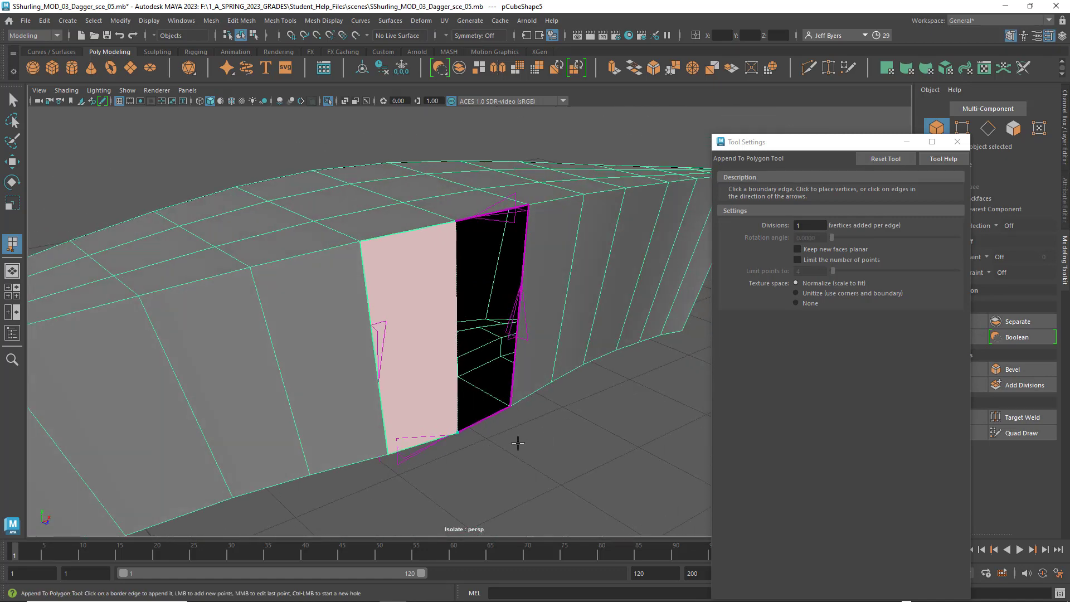
{"action": "key", "text": "q"}
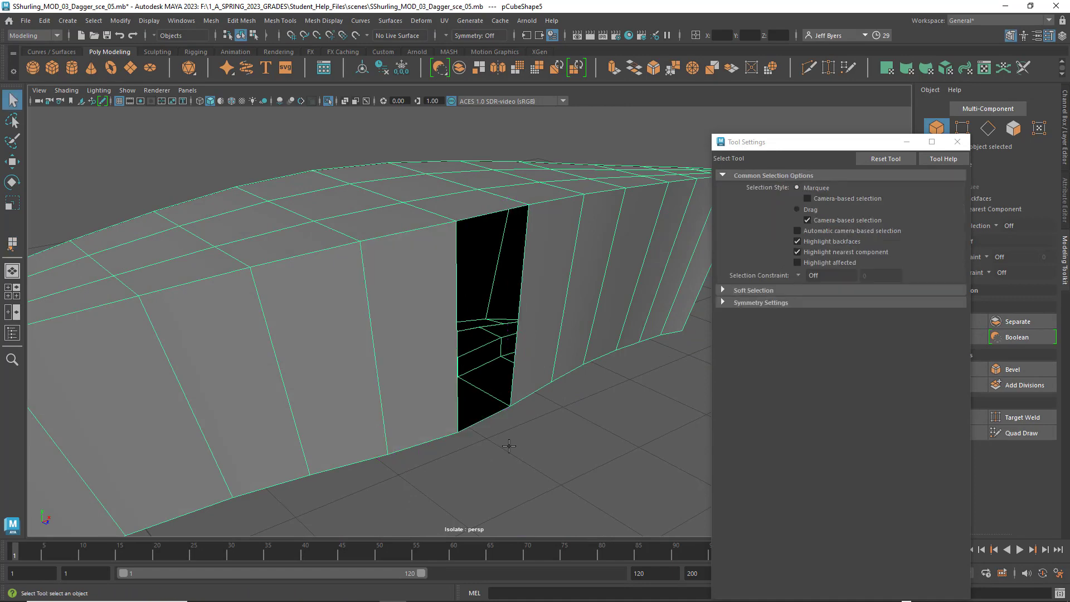
{"action": "mouse_move", "coordinate": [522, 366]}
{"action": "left_mouse_down", "text": "alt"}
{"action": "mouse_move", "coordinate": [471, 358]}
{"action": "mouse_move", "coordinate": [511, 358]}
{"action": "left_mouse_up", "text": "alt"}
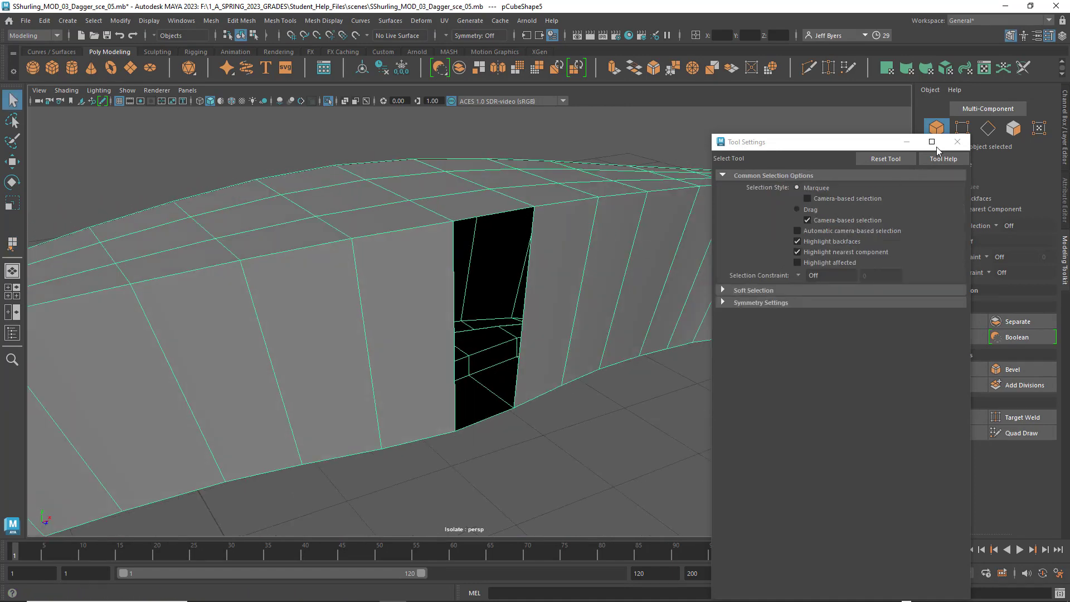
{"action": "left_click", "coordinate": [957, 142]}
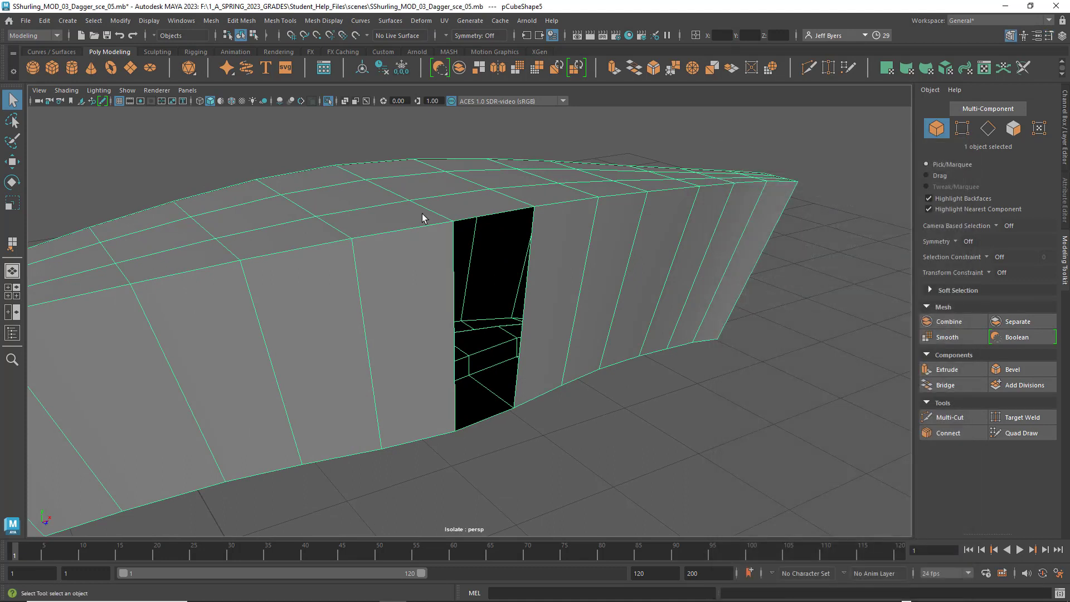
Append a second polygon to the remaining half of the front opening, joining its upper, side and lower boundary edges
{"action": "right_click", "coordinate": [468, 202], "text": "shift"}
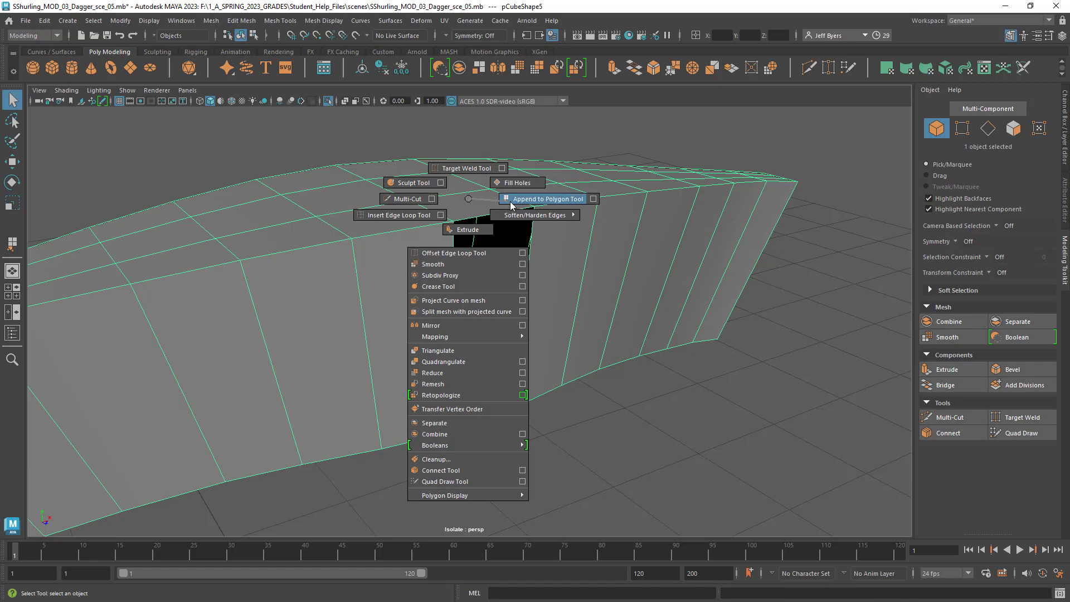
{"action": "left_click", "coordinate": [544, 199]}
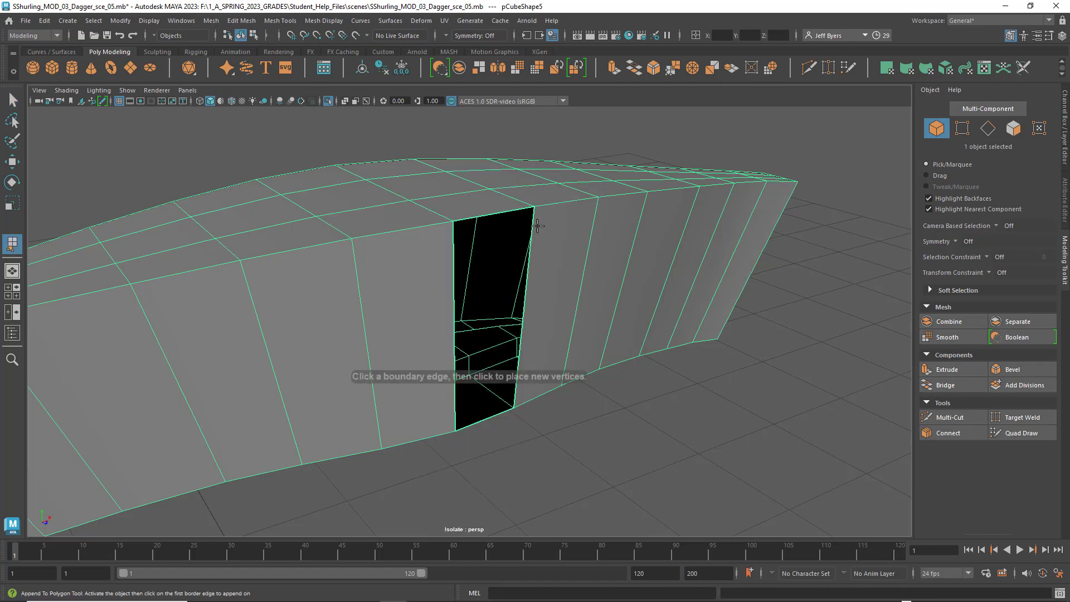
{"action": "left_click", "coordinate": [491, 212]}
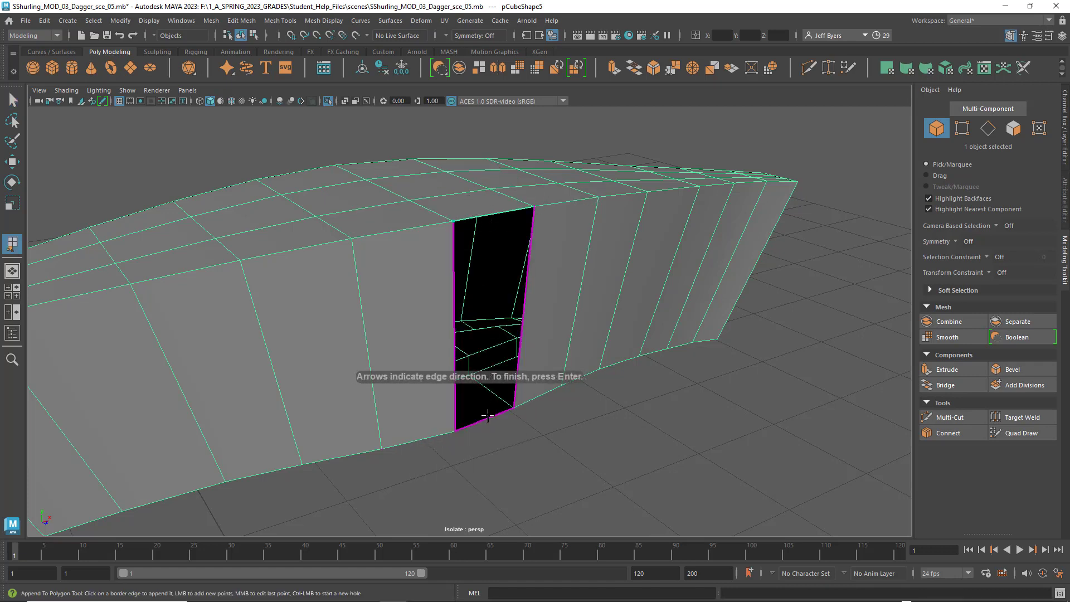
{"action": "left_click", "coordinate": [454, 346]}
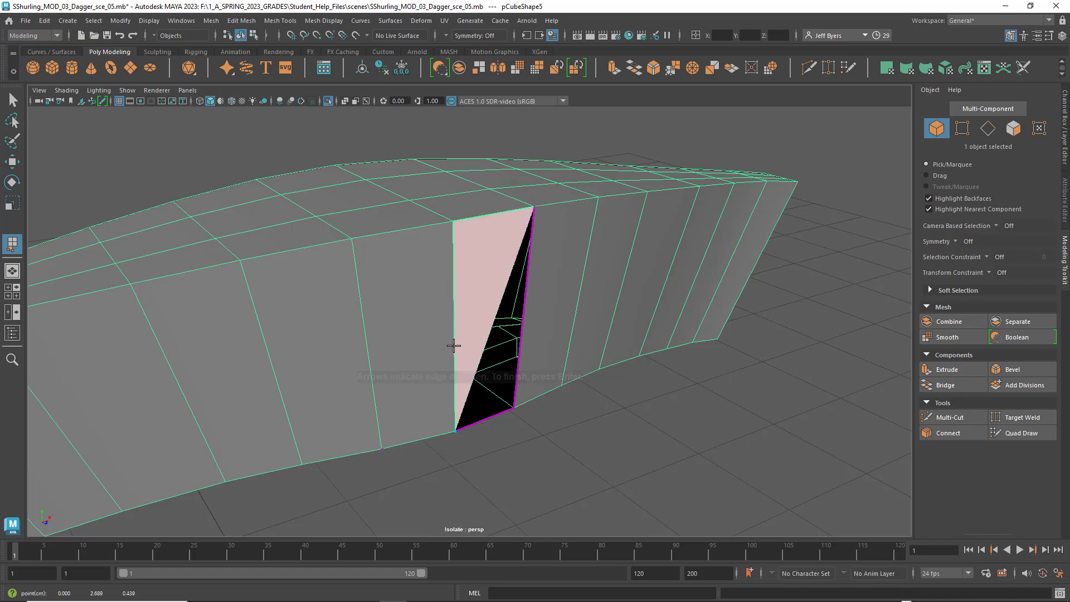
{"action": "left_click", "coordinate": [491, 417]}
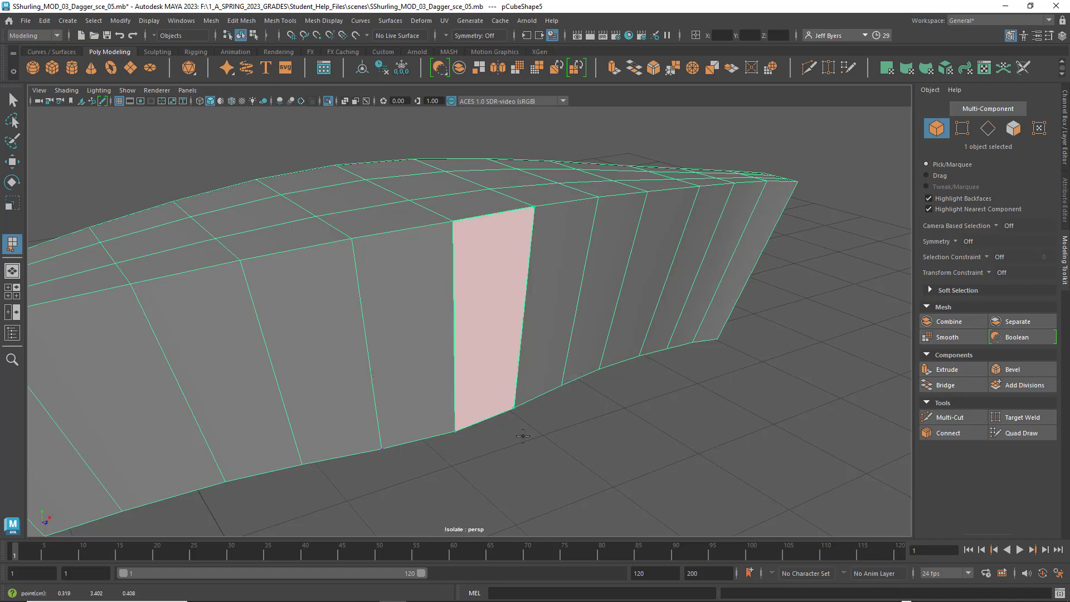
{"action": "key", "text": "Return"}
{"action": "mouse_move", "coordinate": [468, 327]}
{"action": "left_mouse_down", "text": "alt"}
{"action": "mouse_move", "coordinate": [466, 263]}
{"action": "mouse_move", "coordinate": [465, 340]}
{"action": "mouse_move", "coordinate": [458, 333]}
{"action": "left_mouse_up", "text": "alt"}
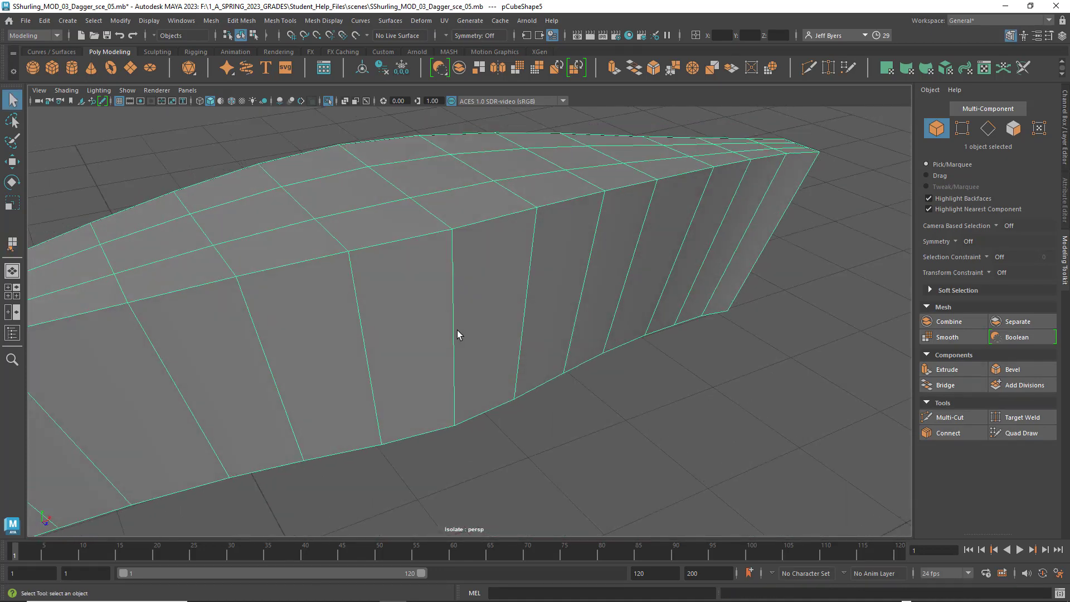
Examine the repaired crossguard mesh from several angles with its vertices displayed
{"action": "right_click_drag", "start_coordinate": [413, 266], "coordinate": [401, 335]}
{"action": "scroll", "coordinate": [477, 209], "scroll_direction": "down", "scroll_amount": 4}
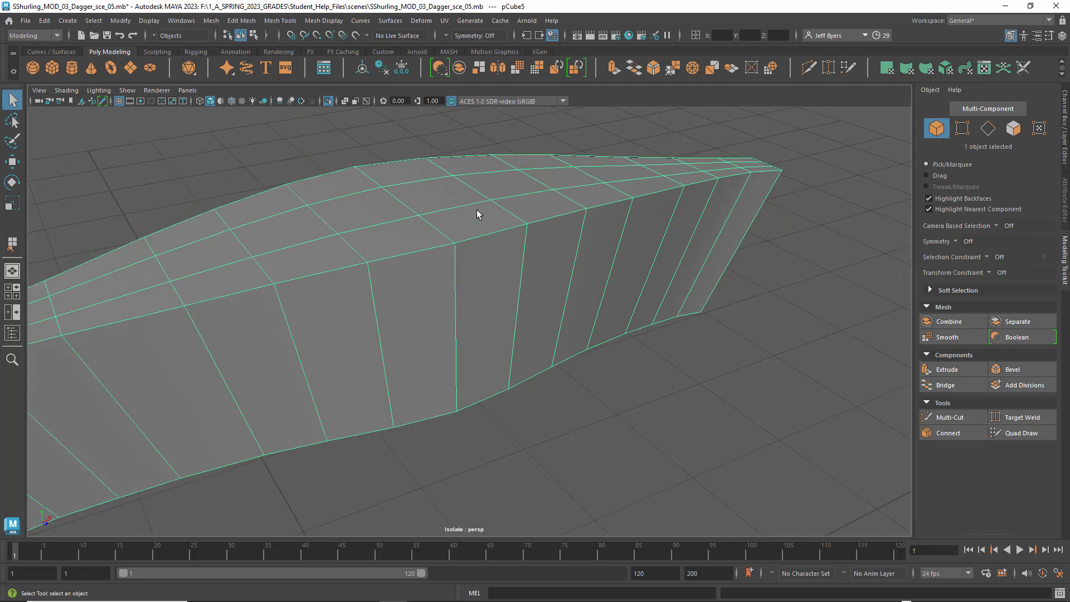
{"action": "mouse_move", "coordinate": [452, 243]}
{"action": "left_mouse_down", "text": "alt"}
{"action": "mouse_move", "coordinate": [446, 208]}
{"action": "mouse_move", "coordinate": [463, 176]}
{"action": "mouse_move", "coordinate": [455, 233]}
{"action": "left_mouse_up", "text": "alt"}
{"action": "left_click_drag", "start_coordinate": [463, 270], "coordinate": [485, 265], "text": "alt"}
{"action": "right_click_drag", "start_coordinate": [481, 255], "coordinate": [437, 258]}
{"action": "mouse_move", "coordinate": [446, 280]}
{"action": "left_mouse_down", "text": "alt"}
{"action": "mouse_move", "coordinate": [419, 273]}
{"action": "mouse_move", "coordinate": [442, 229]}
{"action": "mouse_move", "coordinate": [444, 301]}
{"action": "mouse_move", "coordinate": [521, 341]}
{"action": "mouse_move", "coordinate": [453, 270]}
{"action": "left_mouse_up", "text": "alt"}
{"action": "left_click_drag", "start_coordinate": [397, 299], "coordinate": [337, 291], "text": "alt"}
{"action": "mouse_move", "coordinate": [424, 329]}
{"action": "left_mouse_down", "text": "alt"}
{"action": "mouse_move", "coordinate": [396, 305]}
{"action": "mouse_move", "coordinate": [466, 297]}
{"action": "mouse_move", "coordinate": [422, 333]}
{"action": "left_mouse_up", "text": "alt"}
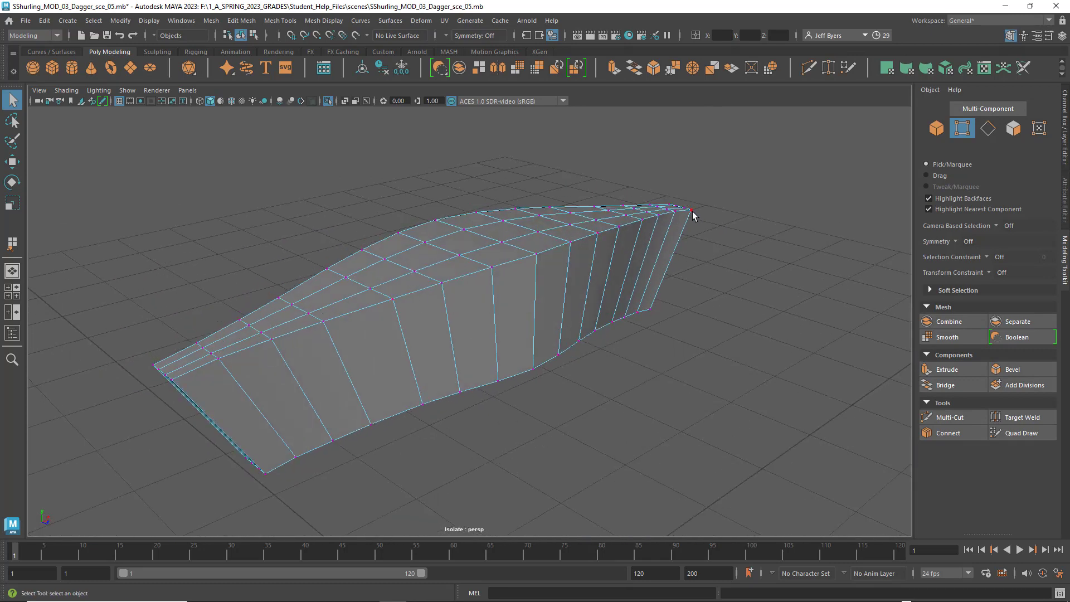
{"action": "left_click_drag", "start_coordinate": [268, 349], "coordinate": [270, 303], "text": "alt"}
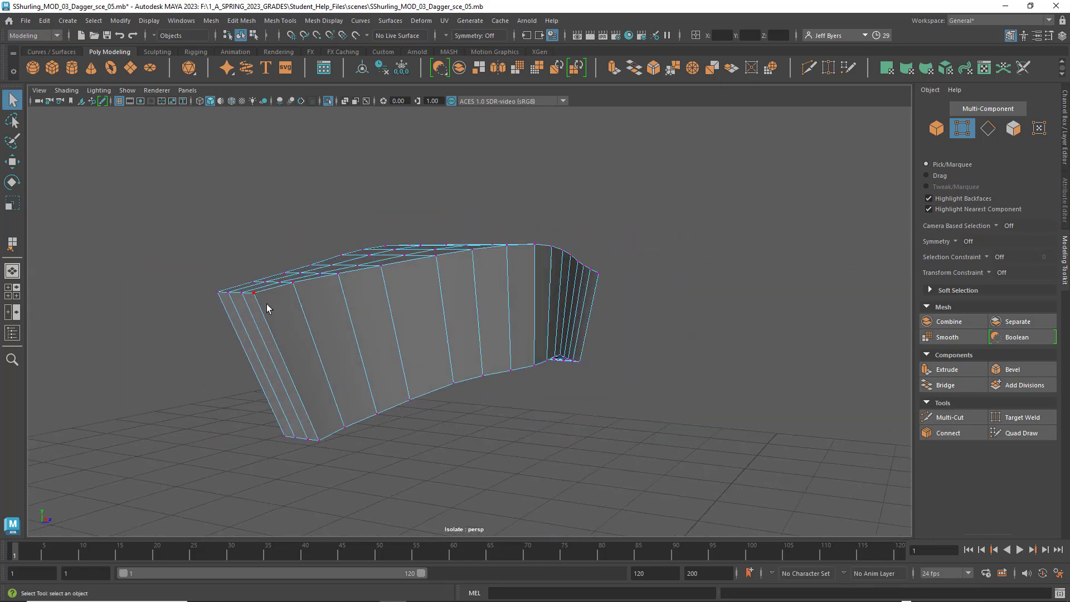
{"action": "left_click_drag", "start_coordinate": [497, 325], "coordinate": [502, 292], "text": "alt"}
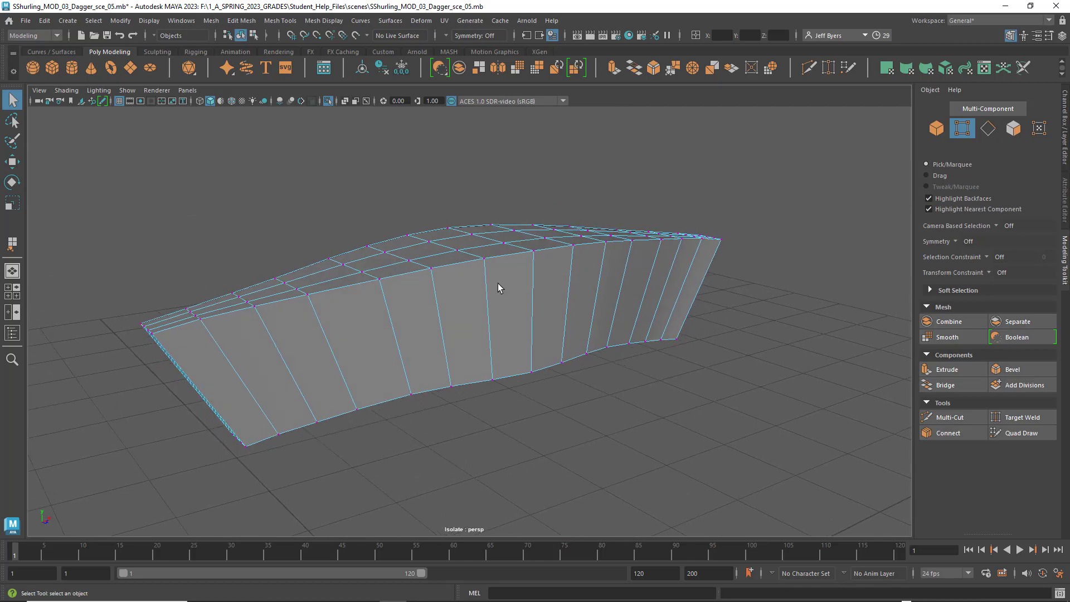
Turn on the poly count heads-up display while the crossguard's vertices are shown
{"action": "left_click", "coordinate": [483, 258]}
{"action": "left_click", "coordinate": [475, 210]}
{"action": "left_click", "coordinate": [483, 262]}
{"action": "left_click", "coordinate": [423, 177]}
{"action": "left_click", "coordinate": [149, 20]}
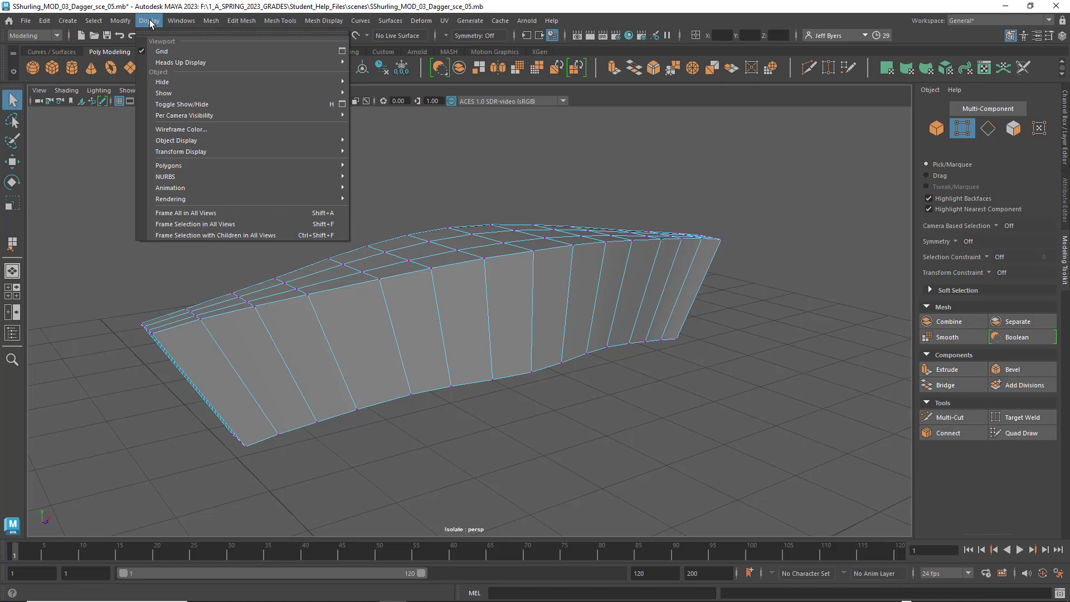
{"action": "mouse_move", "coordinate": [170, 67]}
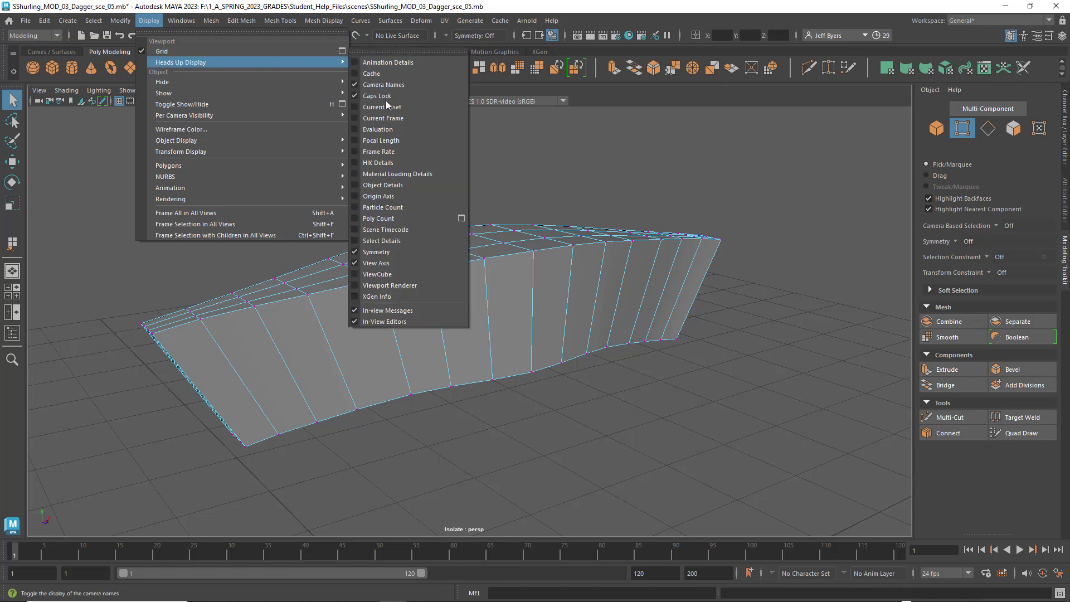
{"action": "left_click", "coordinate": [356, 217]}
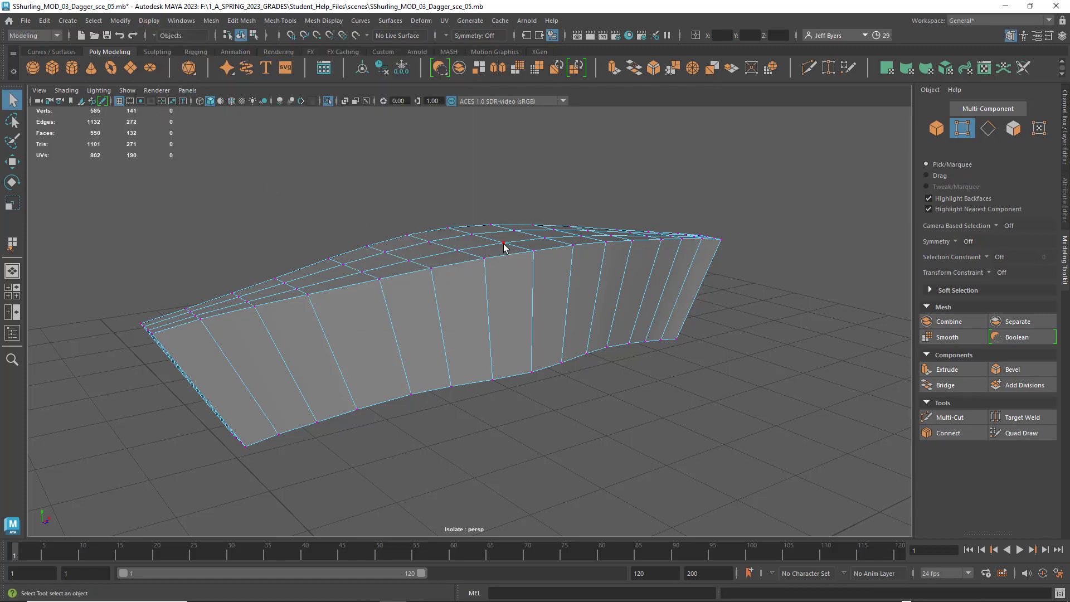
Examine the vertices along the crossguard's top surface and upper front edge for duplicates
{"action": "left_click_drag", "start_coordinate": [534, 232], "coordinate": [542, 270], "text": "alt"}
{"action": "left_click", "coordinate": [723, 348]}
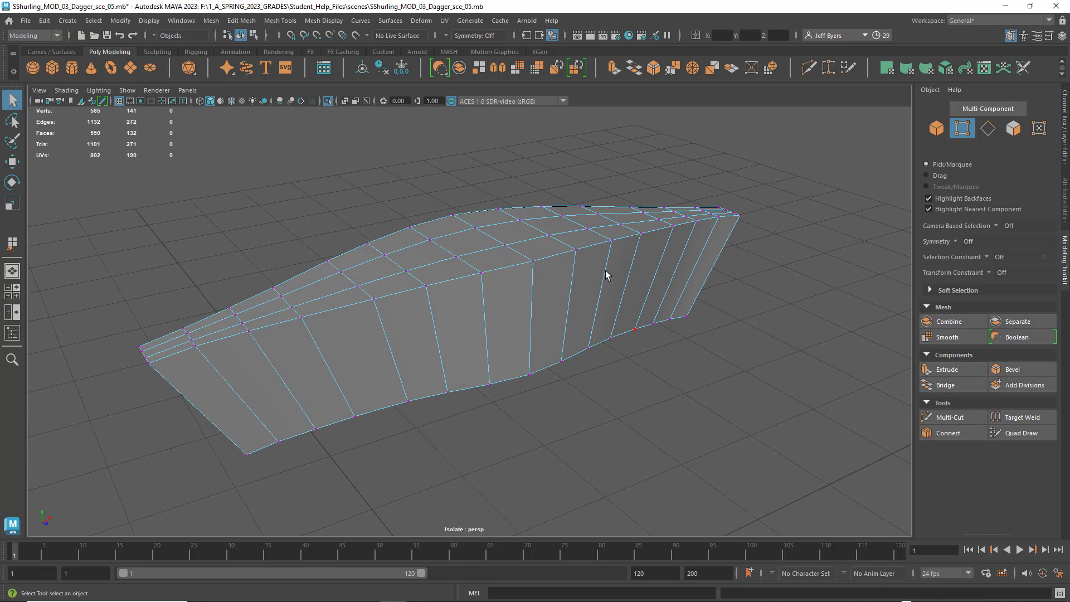
{"action": "left_click", "coordinate": [533, 263]}
{"action": "left_click", "coordinate": [479, 271]}
{"action": "left_click", "coordinate": [504, 244]}
{"action": "left_click", "coordinate": [456, 257]}
{"action": "left_click", "coordinate": [405, 270]}
{"action": "left_click", "coordinate": [426, 285]}
{"action": "right_click_drag", "start_coordinate": [449, 245], "coordinate": [378, 244], "text": "alt"}
Select all of the crossguard's vertices and merge them with a threshold of 0.0010, keeping the always merge for two vertices option on
{"action": "left_click_drag", "start_coordinate": [193, 198], "coordinate": [650, 362]}
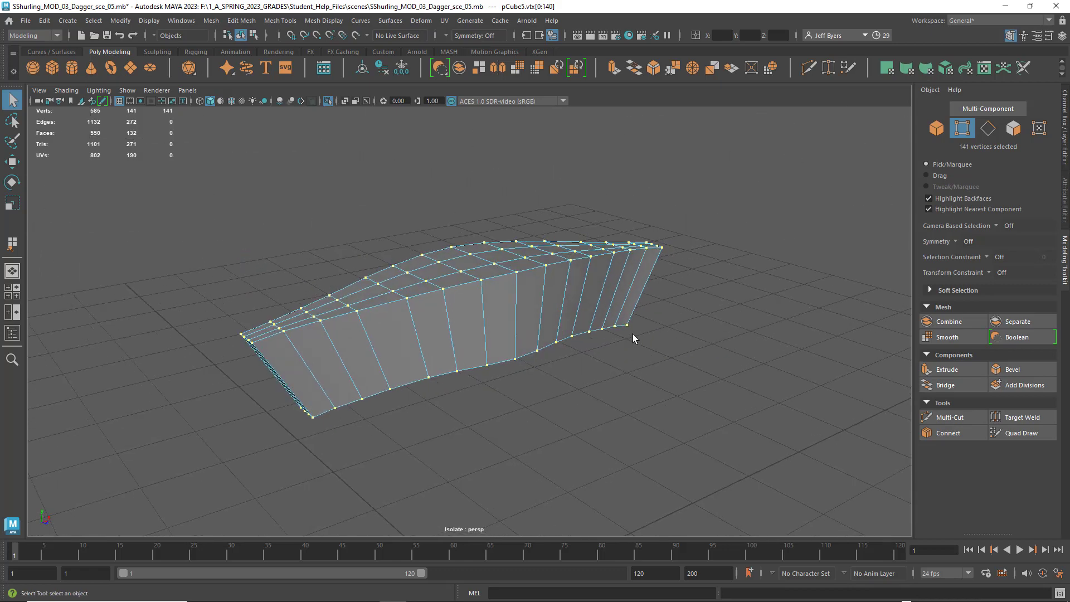
{"action": "key", "text": "space"}
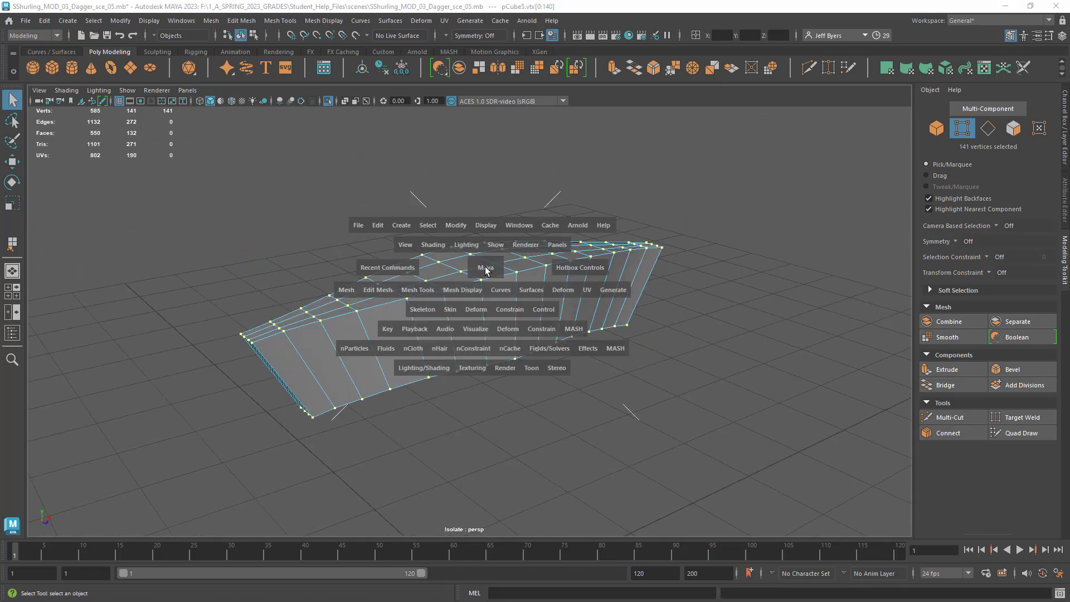
{"action": "left_click", "coordinate": [379, 289]}
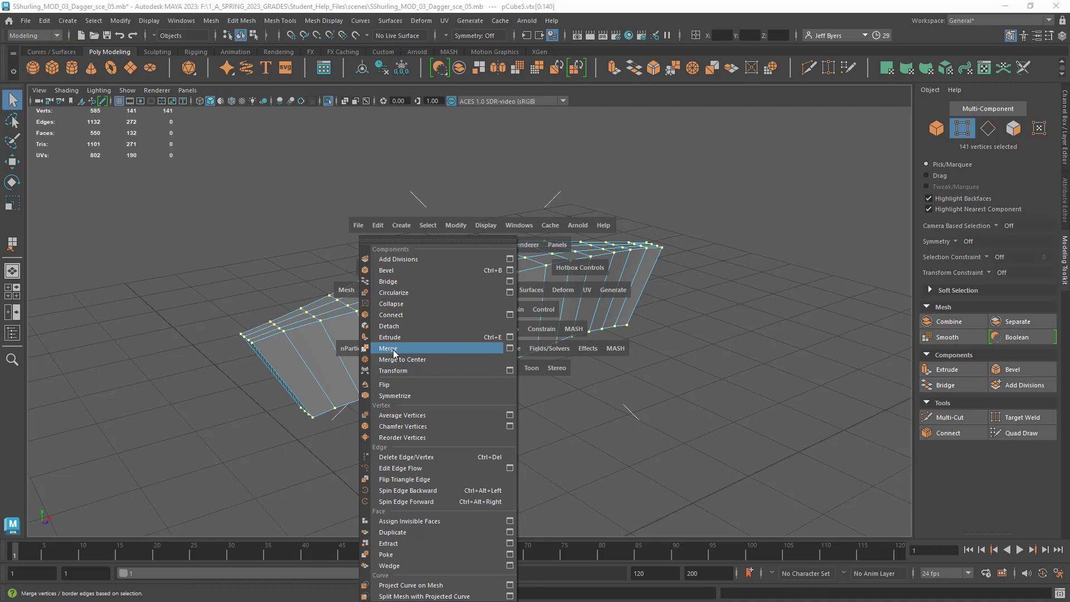
{"action": "left_click", "coordinate": [510, 348]}
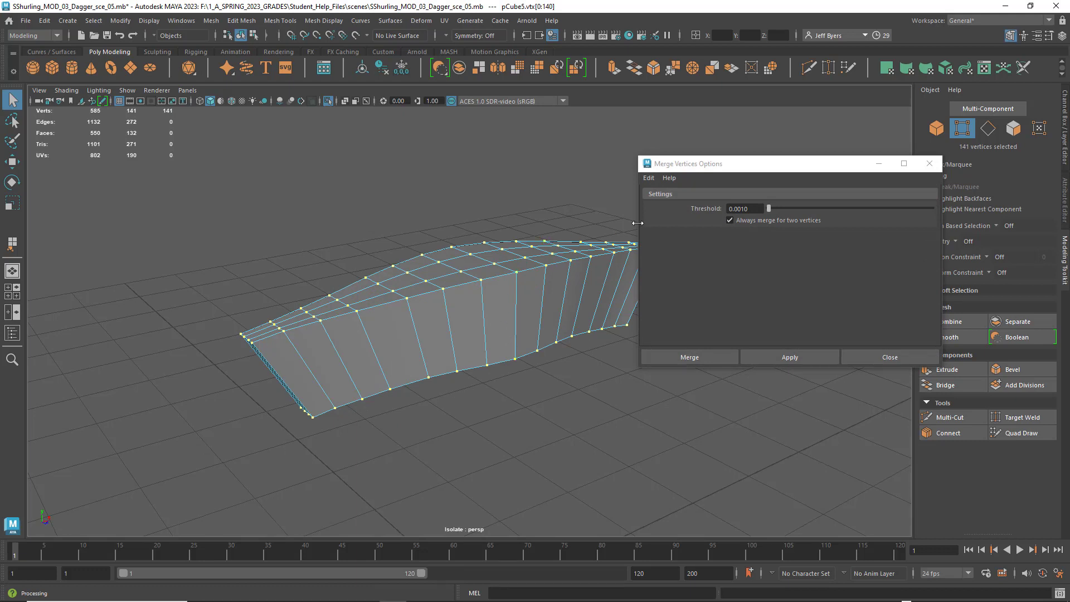
{"action": "left_click", "coordinate": [649, 178]}
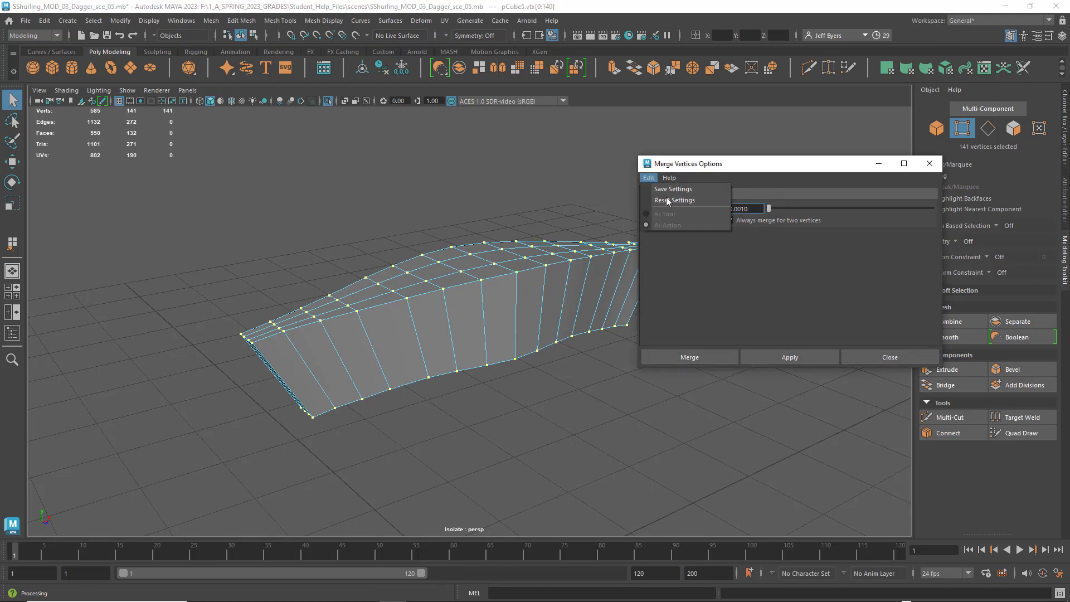
{"action": "left_click", "coordinate": [666, 210]}
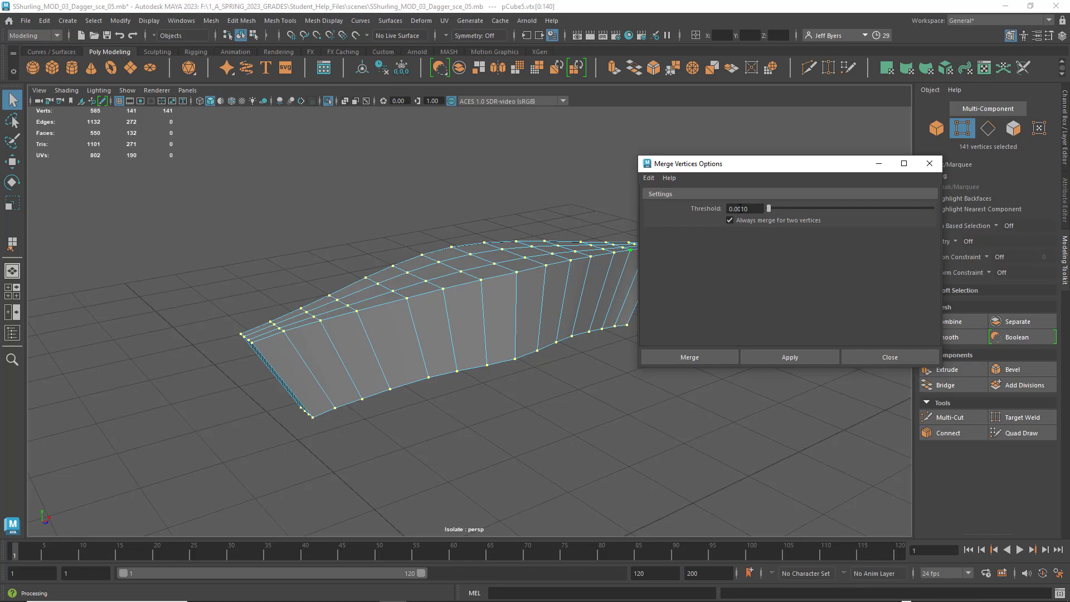
{"action": "left_click", "coordinate": [714, 359]}
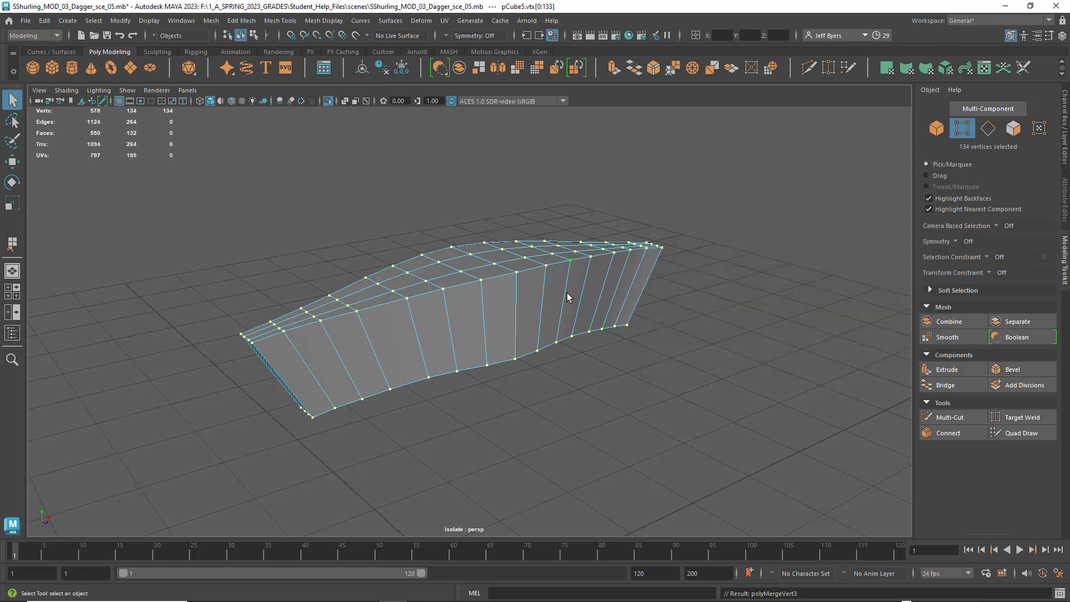
Return the crossguard to object mode and check it with Cleanup set to select matching polygons with more than 4 sides
{"action": "left_click_drag", "start_coordinate": [567, 293], "coordinate": [522, 275], "text": "alt"}
{"action": "right_click_drag", "start_coordinate": [523, 275], "coordinate": [518, 346]}
{"action": "left_click_drag", "start_coordinate": [616, 322], "coordinate": [580, 270], "text": "alt"}
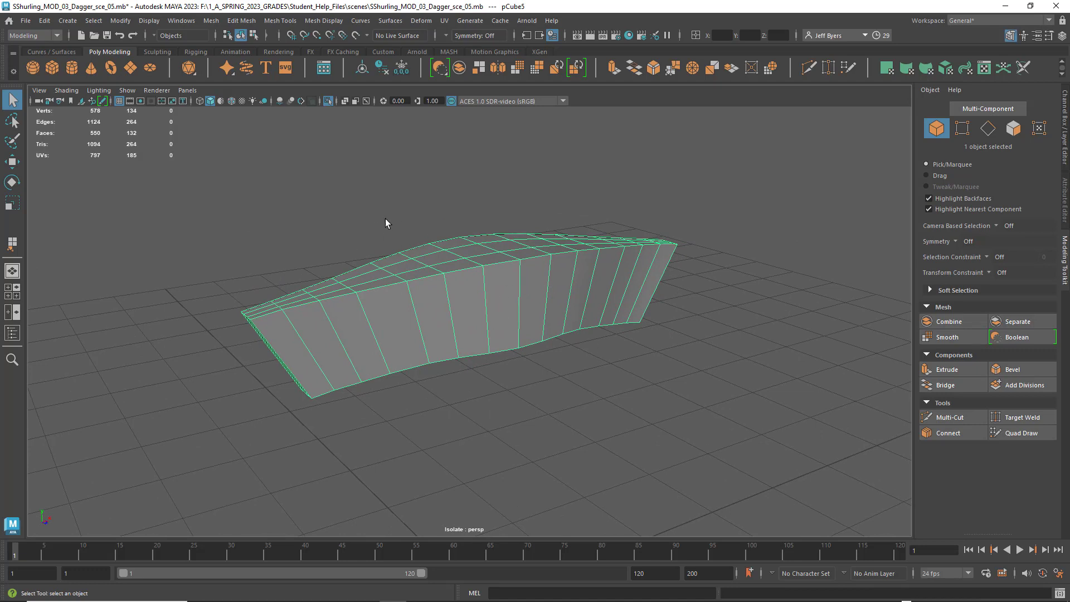
{"action": "key", "text": "space"}
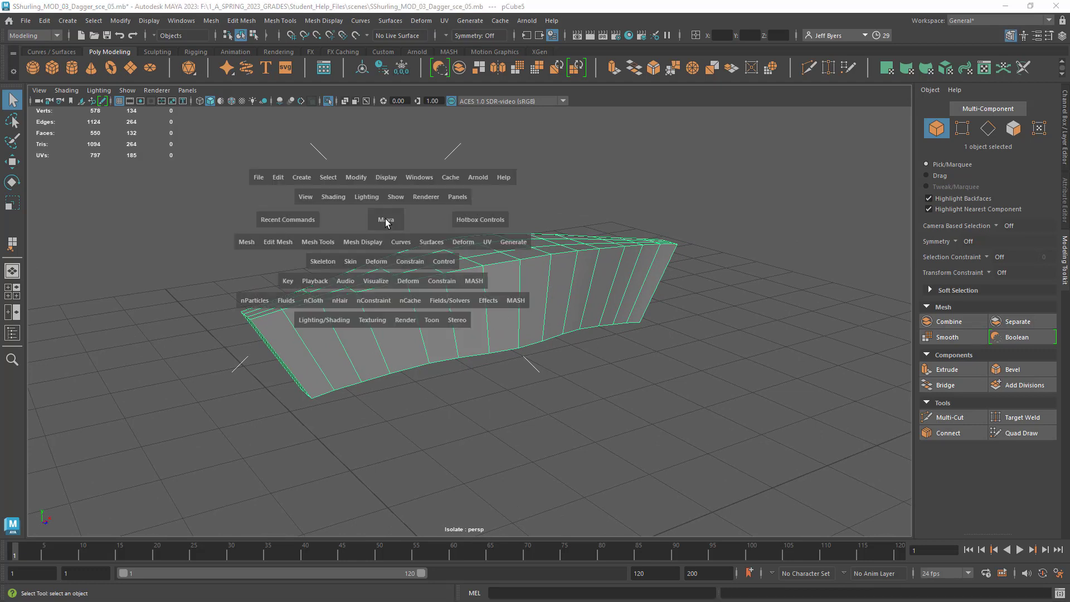
{"action": "left_click", "coordinate": [250, 243]}
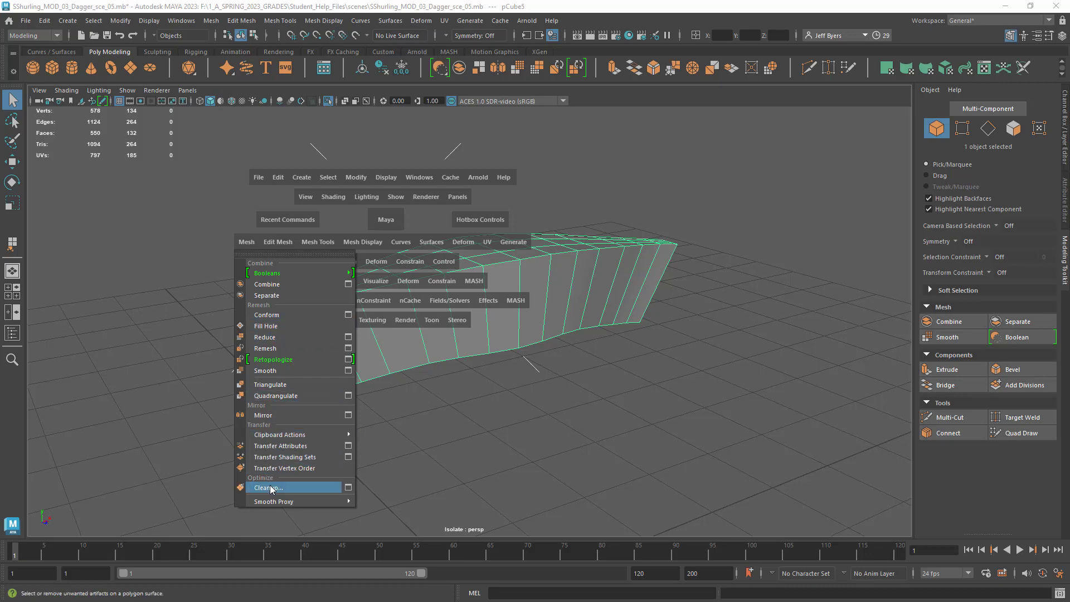
{"action": "left_click", "coordinate": [160, 320]}
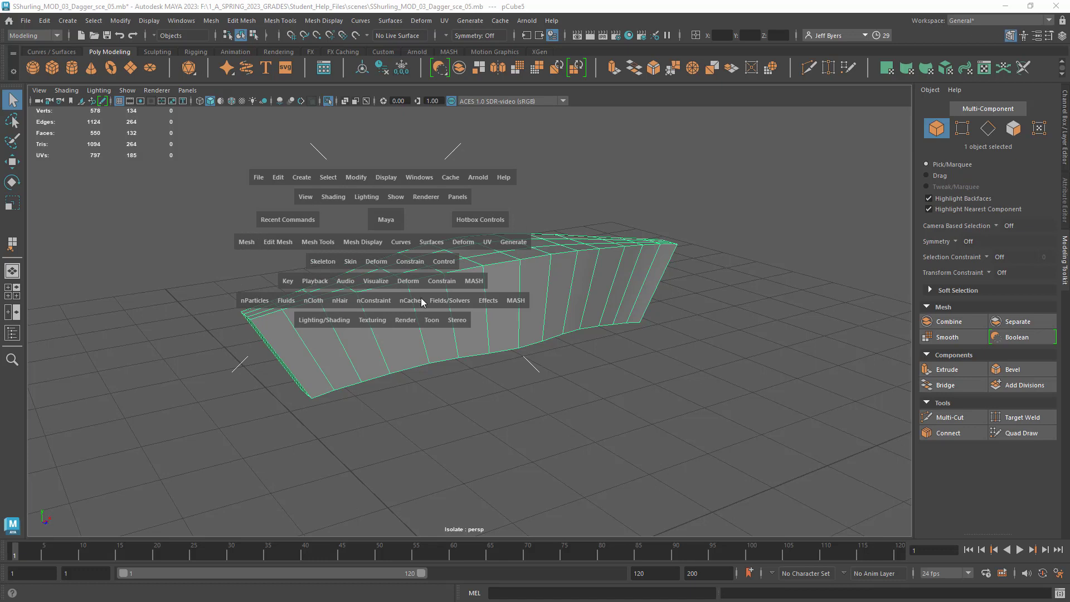
{"action": "left_click", "coordinate": [246, 243]}
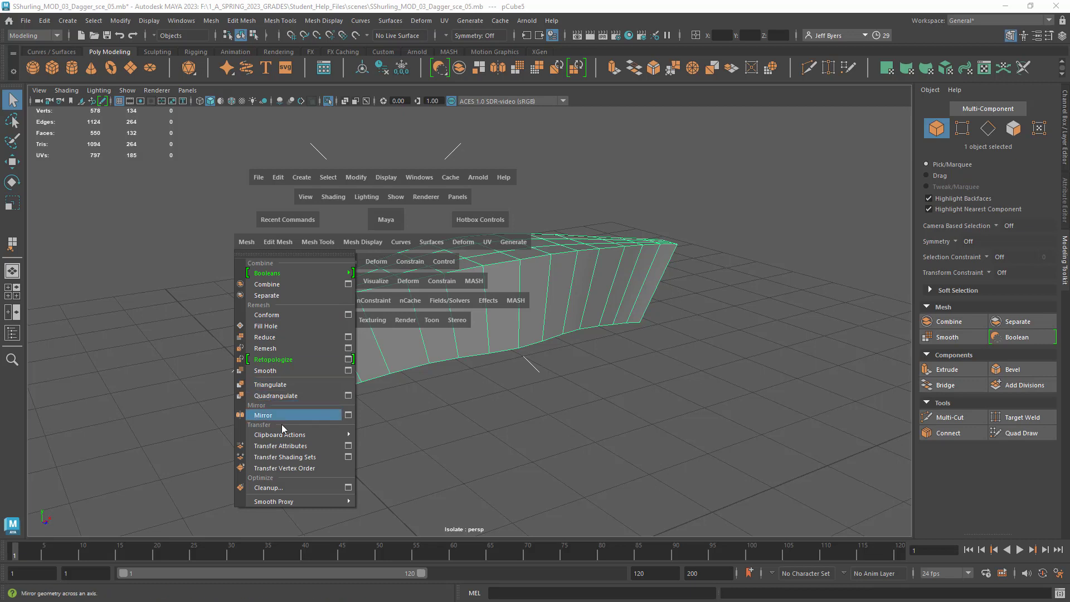
{"action": "left_click", "coordinate": [348, 488]}
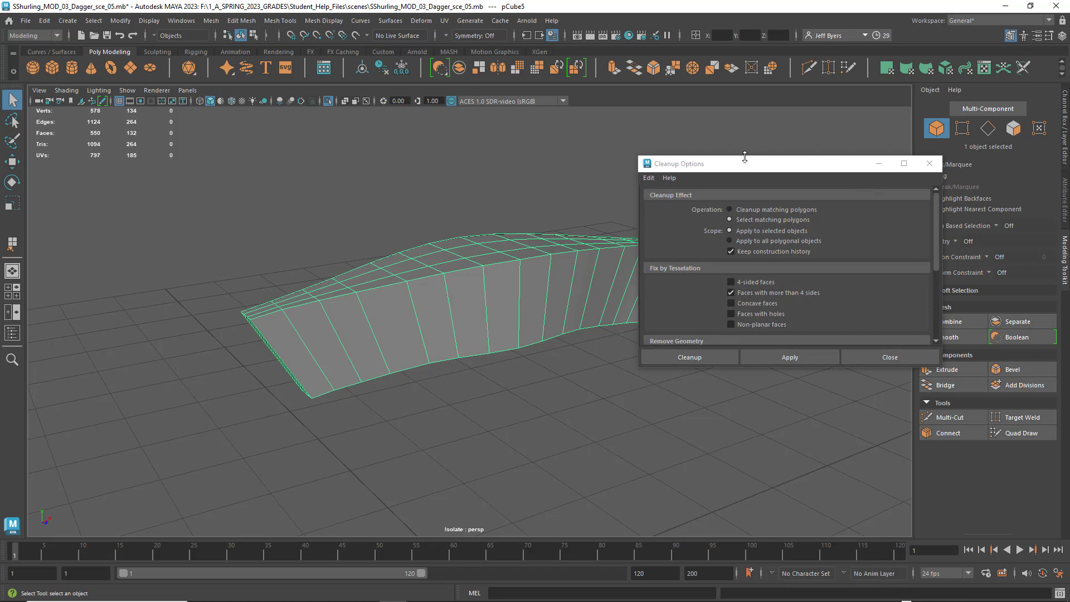
{"action": "left_click_drag", "start_coordinate": [744, 161], "coordinate": [710, 153]}
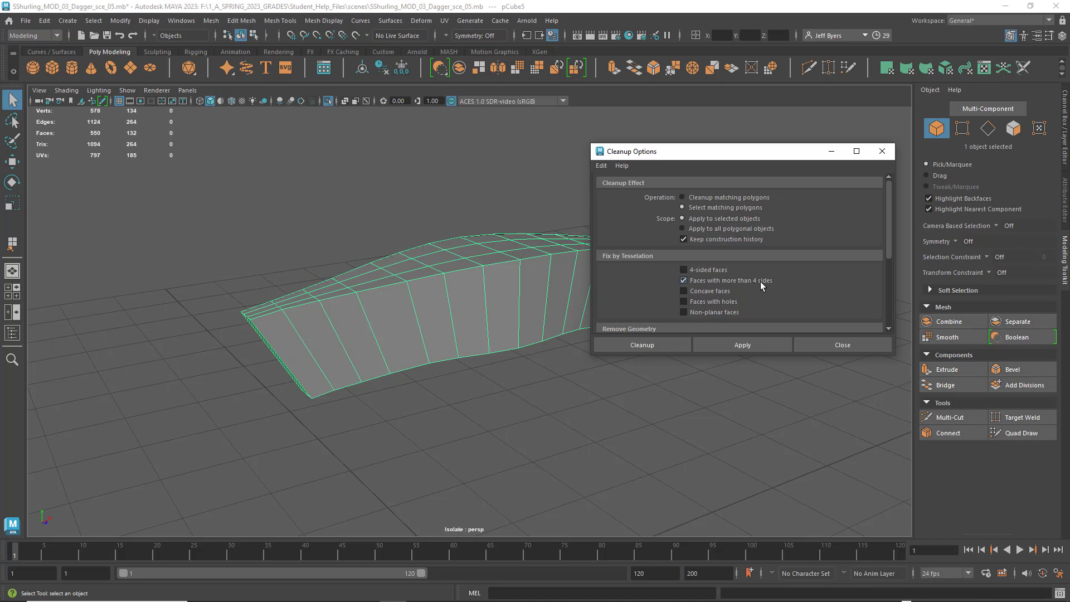
{"action": "left_click", "coordinate": [601, 165]}
{"action": "left_click", "coordinate": [616, 188]}
{"action": "left_click", "coordinate": [644, 344]}
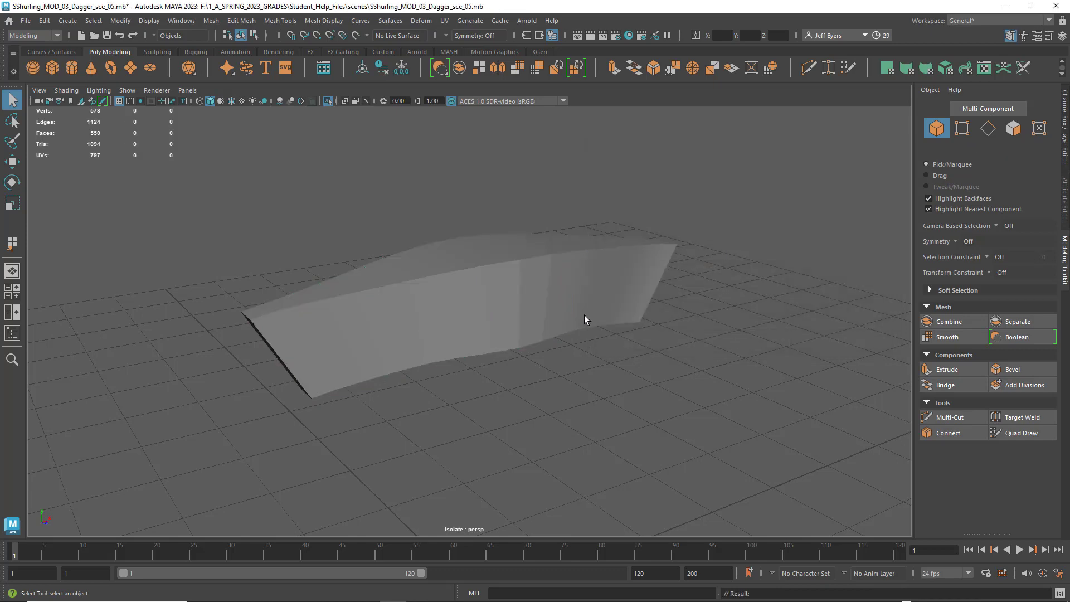
Cut a new vertical edge across a front face near the crossguard's middle, from its upper edge to its lower edge, with Multi-Cut
{"action": "left_click_drag", "start_coordinate": [578, 303], "coordinate": [512, 294], "text": "alt"}
{"action": "left_click", "coordinate": [442, 334]}
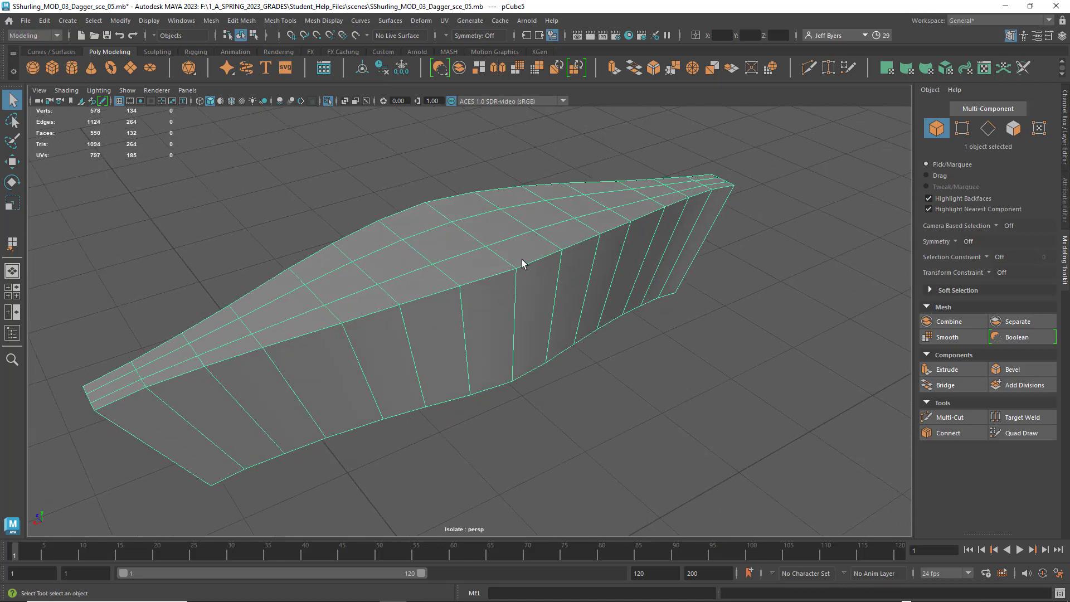
{"action": "right_click_drag", "start_coordinate": [522, 264], "coordinate": [473, 275], "text": "shift"}
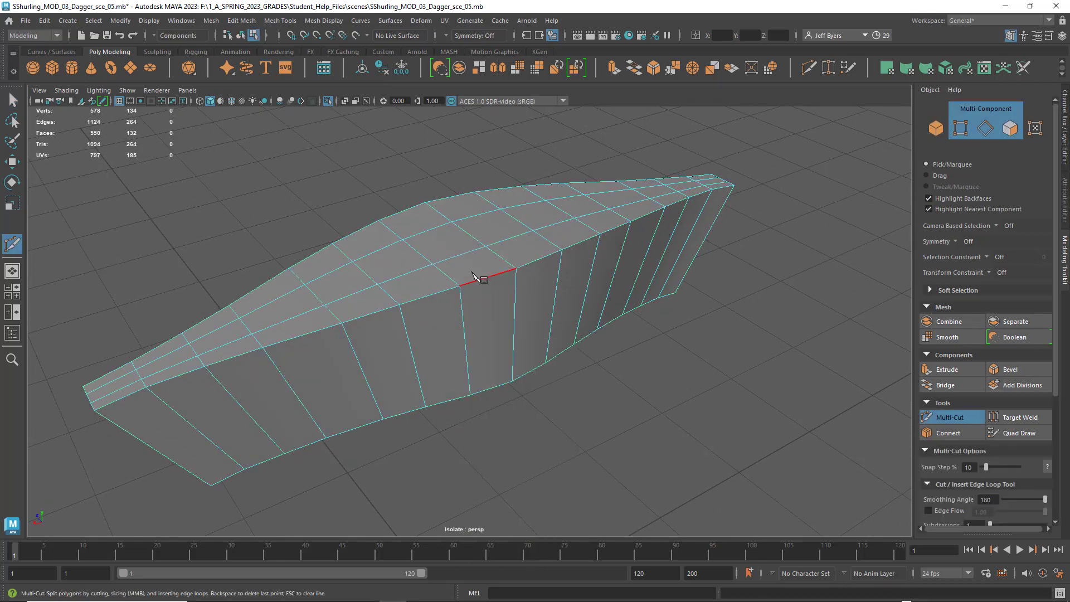
{"action": "left_click", "coordinate": [489, 277]}
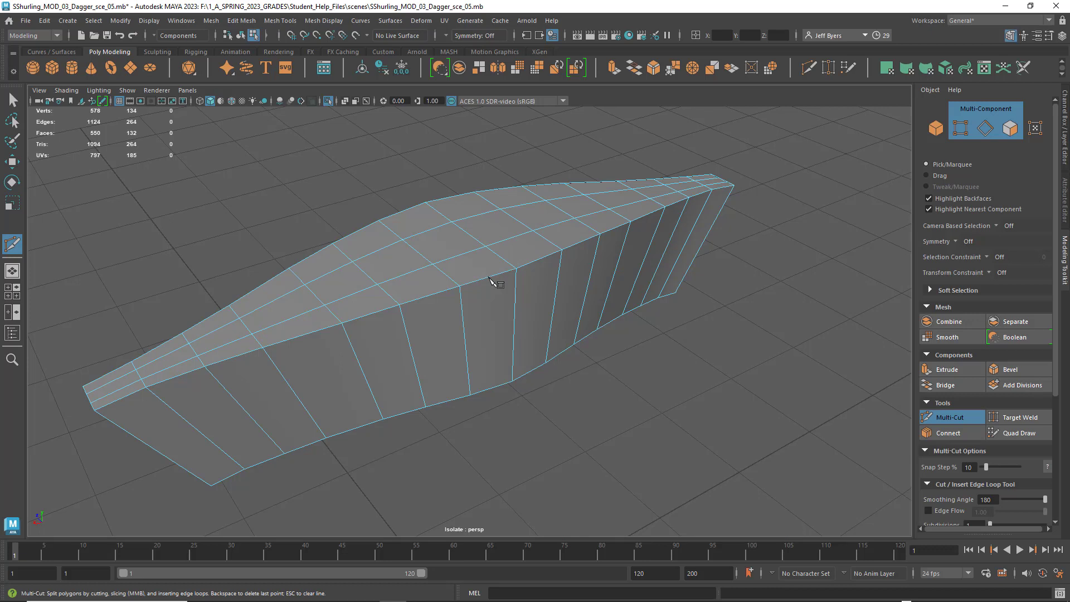
{"action": "left_click", "coordinate": [495, 387]}
{"action": "key", "text": "Return"}
{"action": "left_click", "coordinate": [560, 250]}
{"action": "key", "text": "q"}
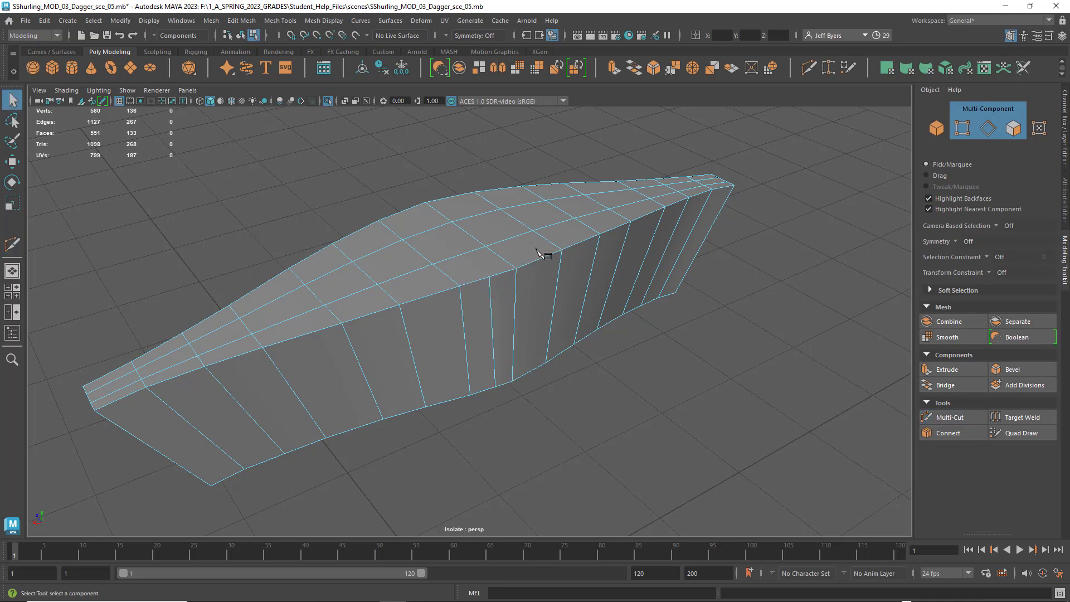
Run Cleanup again on the crossguard object to select its faces with more than 4 sides
{"action": "right_click_drag", "start_coordinate": [501, 280], "coordinate": [518, 337]}
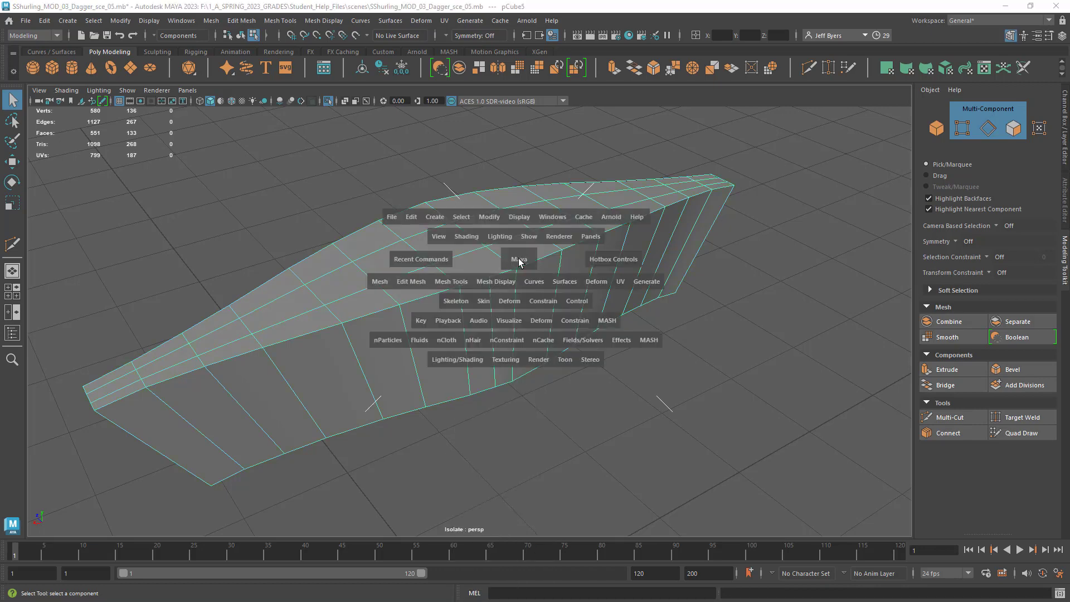
{"action": "key", "text": "space"}
{"action": "left_click", "coordinate": [384, 282]}
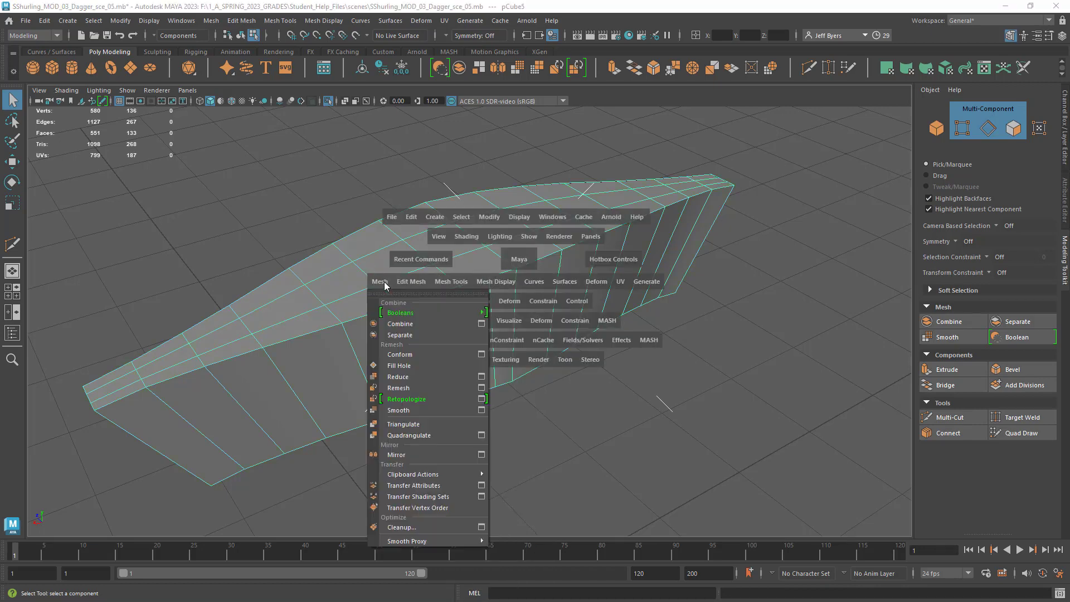
{"action": "left_click", "coordinate": [482, 527]}
{"action": "left_click_drag", "start_coordinate": [684, 150], "coordinate": [562, 128]}
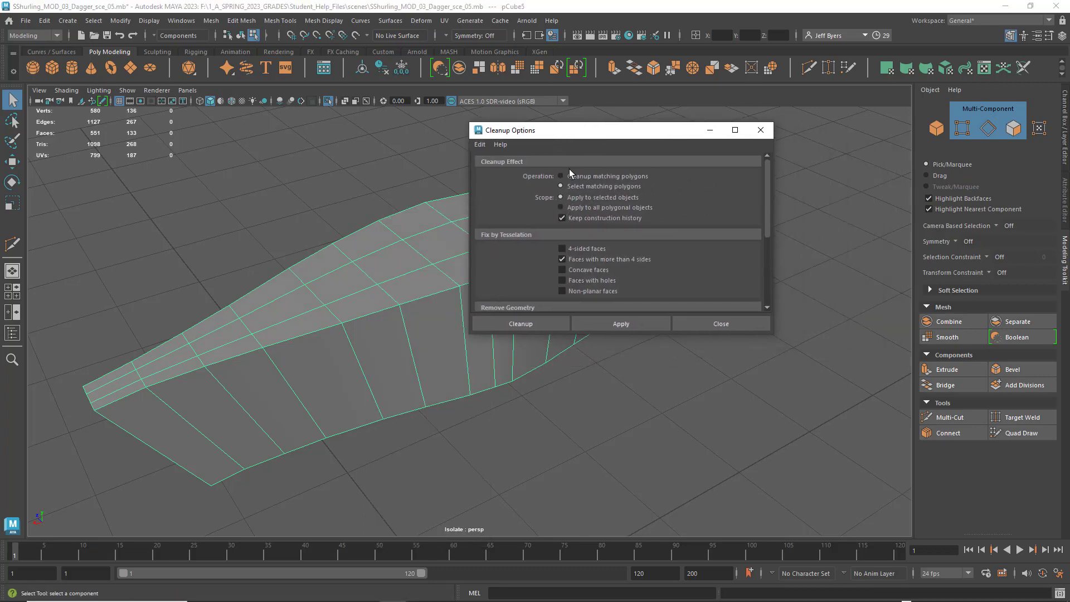
{"action": "left_click", "coordinate": [521, 324]}
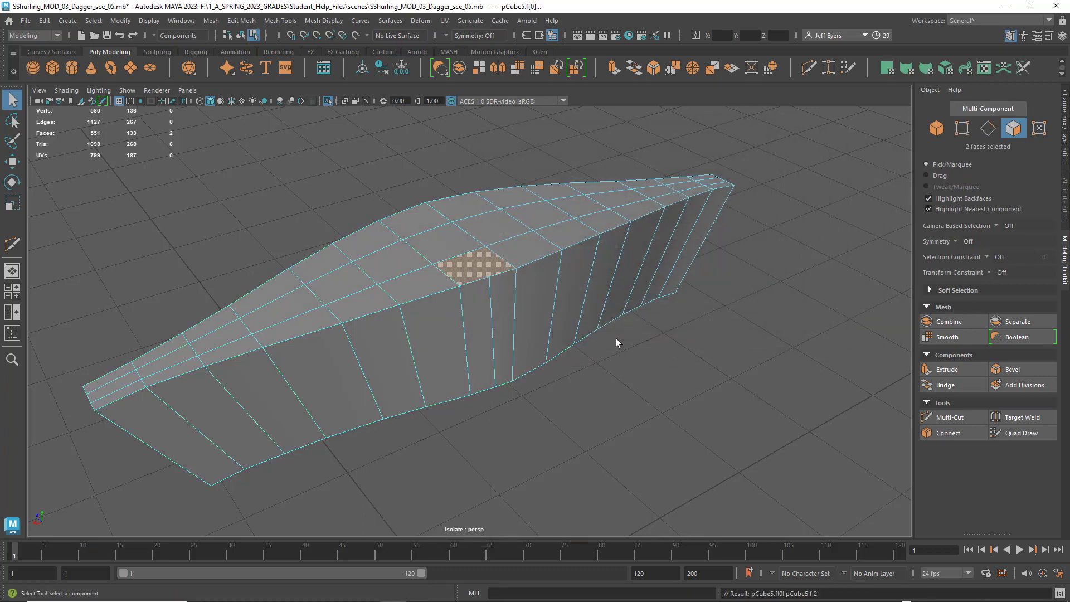
Examine the highlighted top face beside the new cut by selecting its boundary edges one after another, and return to object mode
{"action": "scroll", "coordinate": [536, 264], "scroll_direction": "up", "scroll_amount": 5}
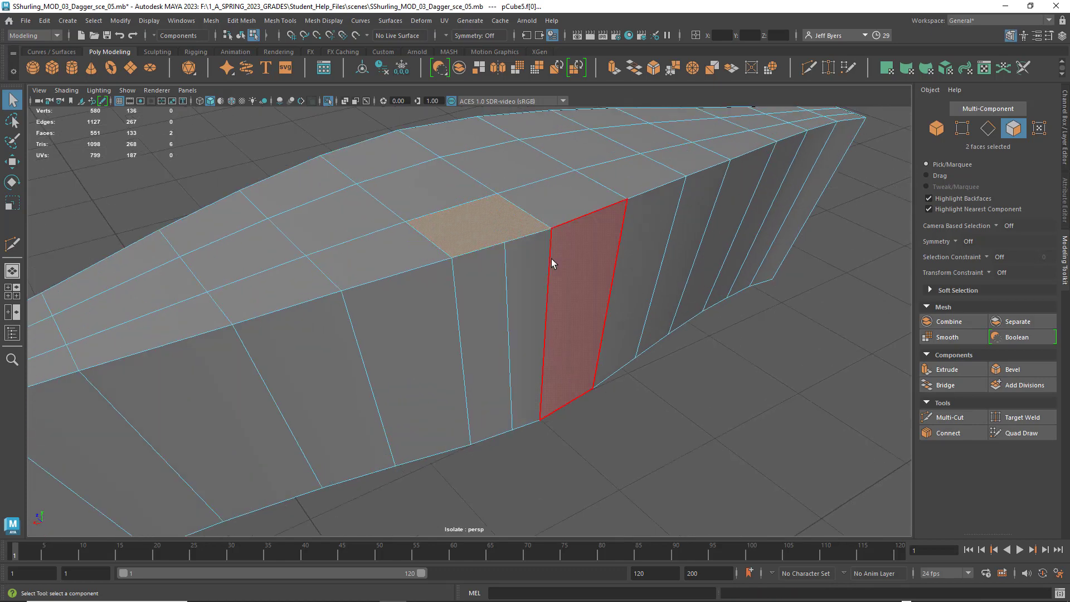
{"action": "mouse_move", "coordinate": [551, 258]}
{"action": "left_mouse_down", "text": "alt"}
{"action": "mouse_move", "coordinate": [561, 252]}
{"action": "mouse_move", "coordinate": [556, 262]}
{"action": "left_mouse_up", "text": "alt"}
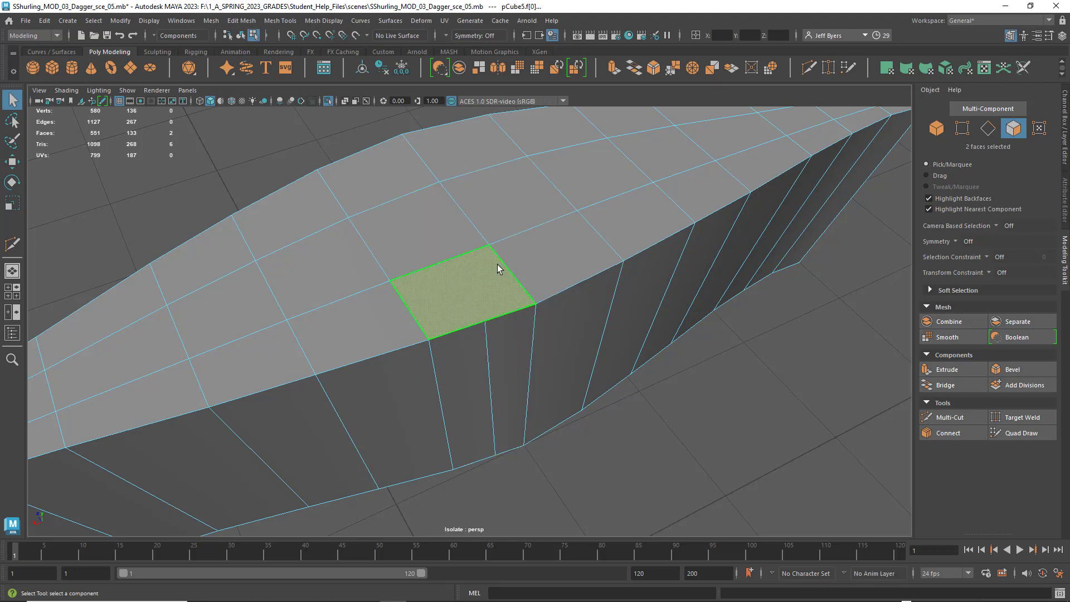
{"action": "right_click_drag", "start_coordinate": [451, 261], "coordinate": [445, 228]}
{"action": "left_click", "coordinate": [453, 260]}
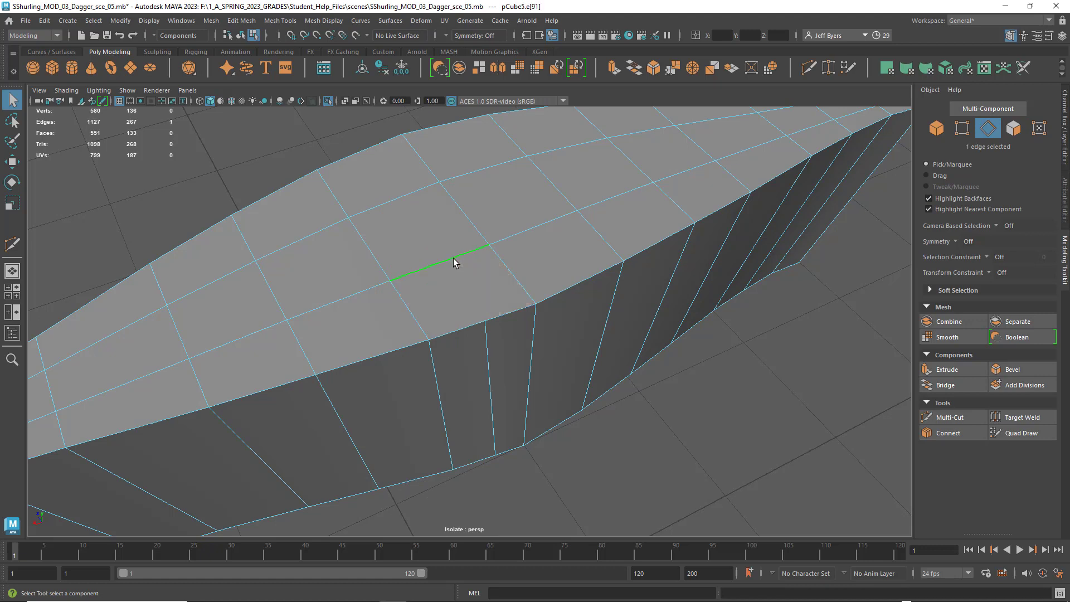
{"action": "left_click", "coordinate": [500, 262], "text": "shift"}
{"action": "left_click", "coordinate": [513, 310], "text": "shift"}
{"action": "left_click", "coordinate": [419, 317], "text": "shift"}
{"action": "right_click_drag", "start_coordinate": [512, 300], "coordinate": [508, 356]}
{"action": "left_click_drag", "start_coordinate": [575, 323], "coordinate": [529, 281], "text": "alt"}
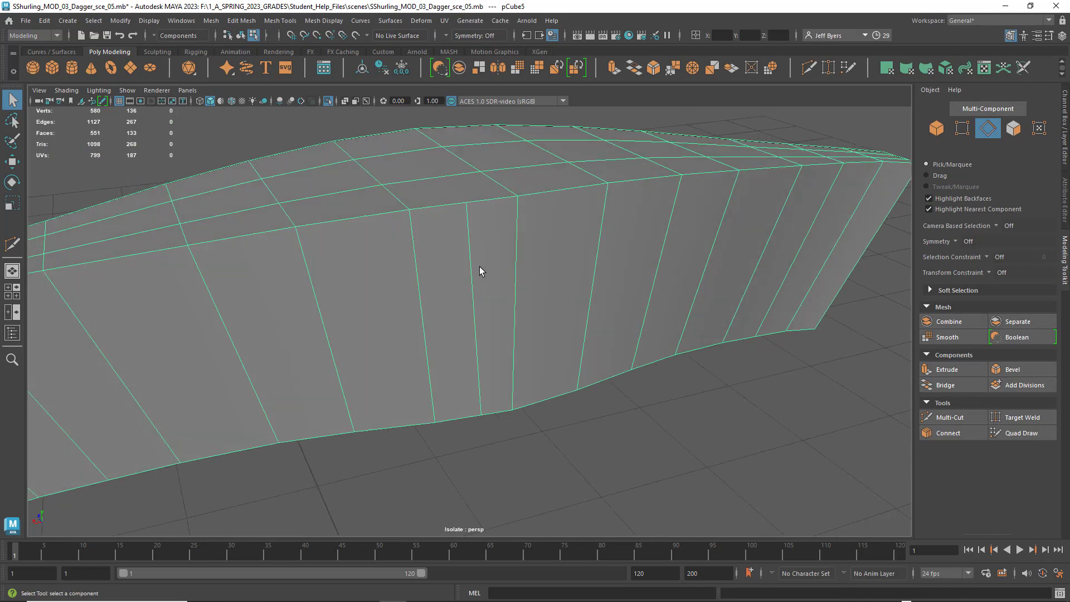
Delete the added vertical edge from the crossguard's front and switch to vertex display
{"action": "right_click", "coordinate": [467, 247]}
{"action": "left_click", "coordinate": [458, 214]}
{"action": "left_click", "coordinate": [468, 249]}
{"action": "key", "text": "Delete"}
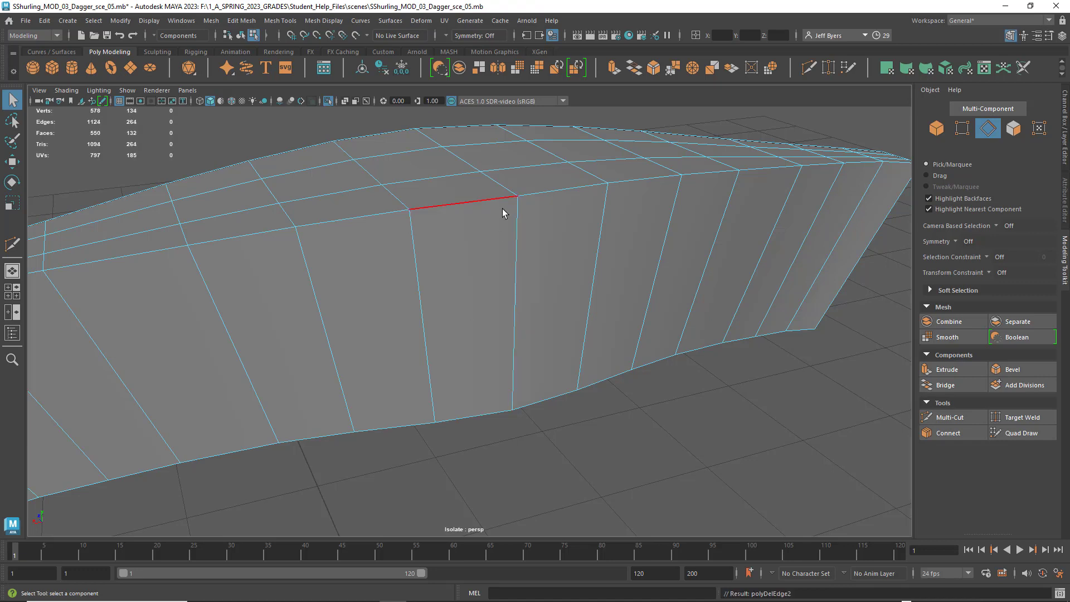
{"action": "right_click_drag", "start_coordinate": [473, 201], "coordinate": [430, 205]}
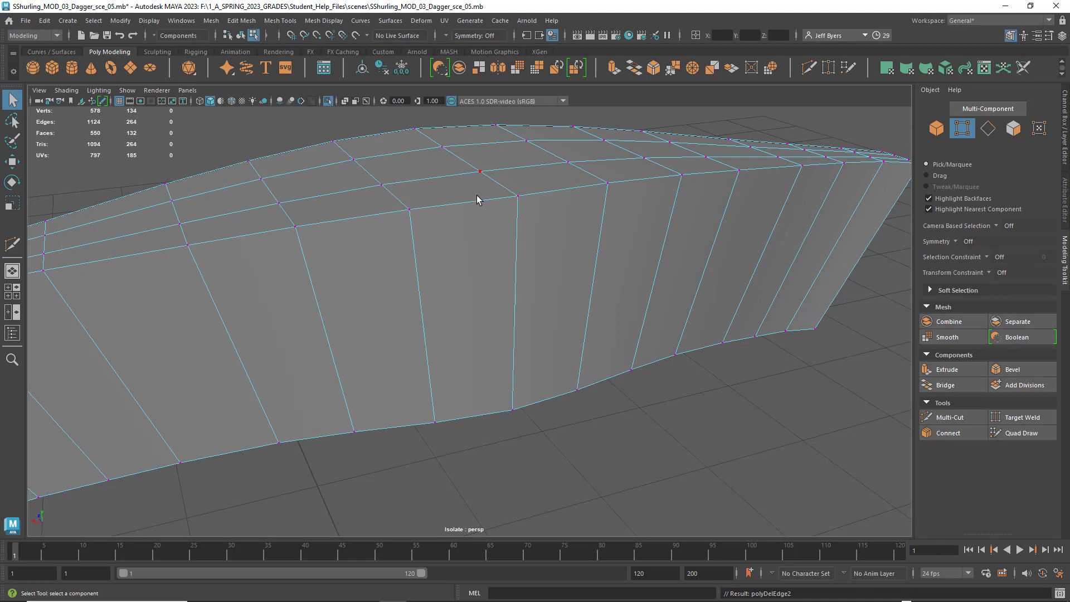
Undo the deletion of the added front edge and display the crossguard's vertices
{"action": "key", "text": "ctrl+z"}
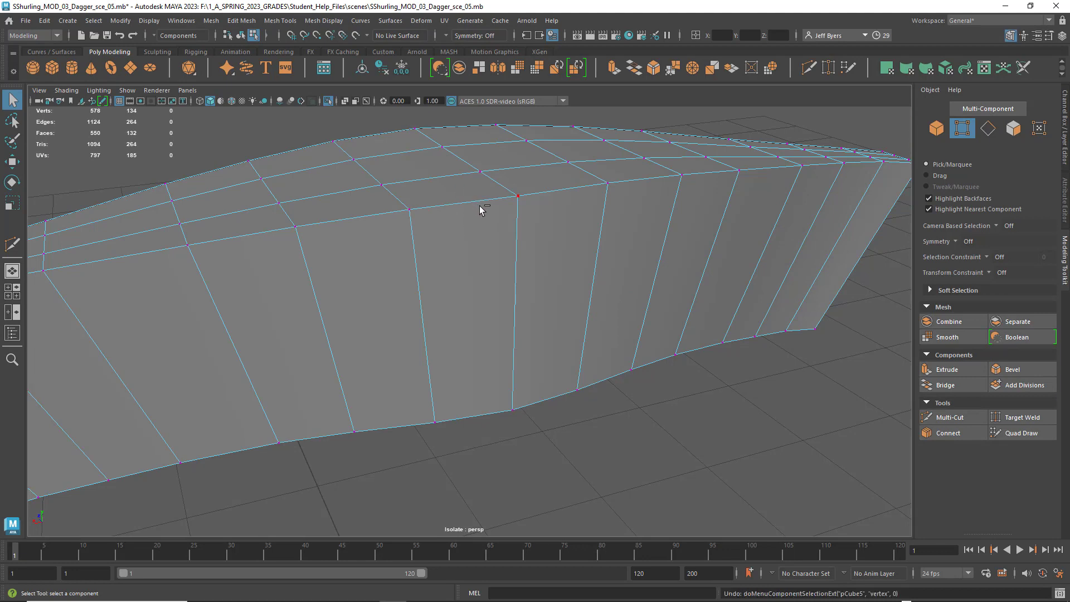
{"action": "key", "text": "ctrl+z"}
{"action": "key", "text": "ctrl+z"}
{"action": "left_click", "coordinate": [556, 431]}
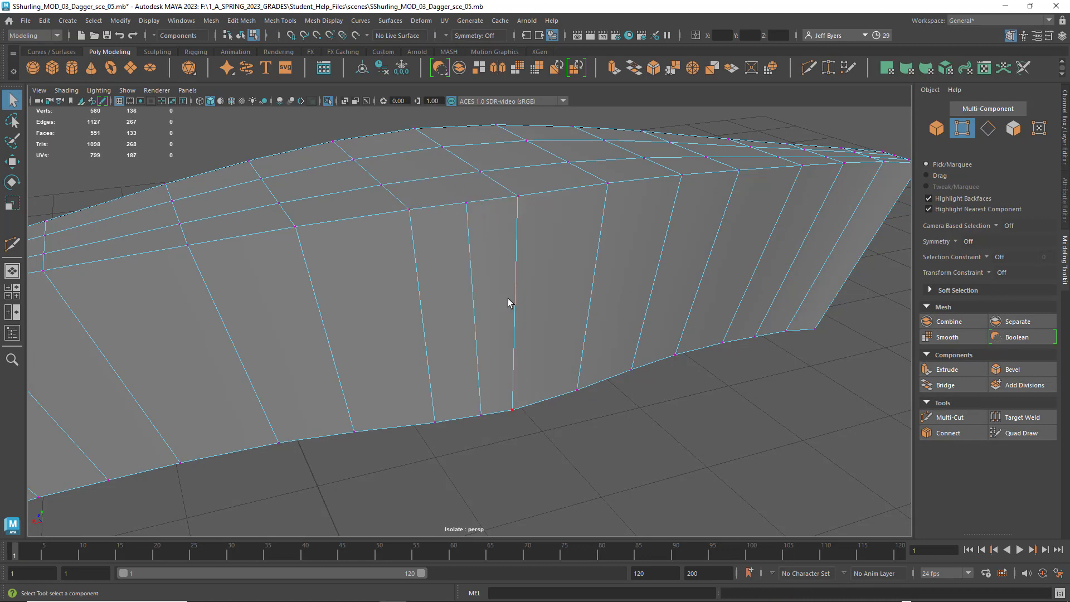
Delete the added vertical edge between the two original edges at the middle of the crossguard's front
{"action": "right_click_drag", "start_coordinate": [473, 266], "coordinate": [471, 240]}
{"action": "left_click", "coordinate": [470, 265]}
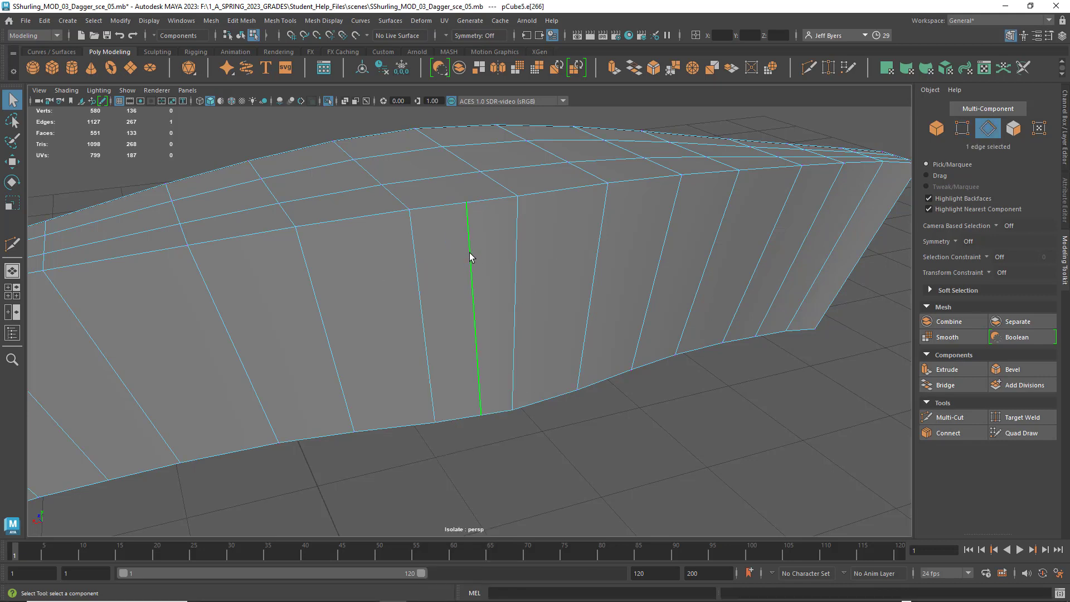
{"action": "key", "text": "Delete"}
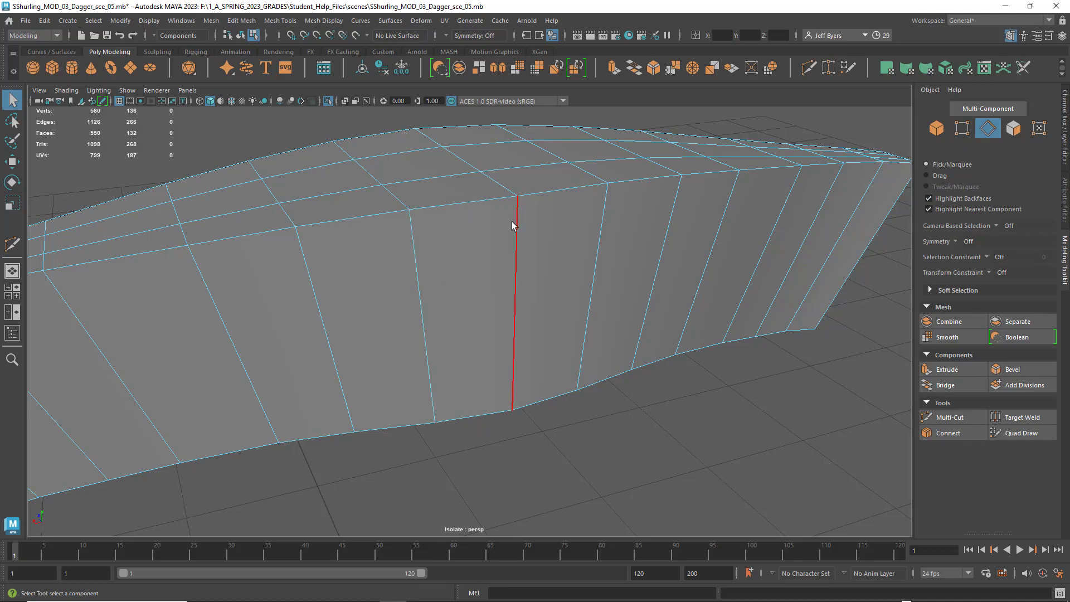
Examine the leftover vertex on the front face's upper rim by selecting it singly and with marquees
{"action": "right_click_drag", "start_coordinate": [539, 186], "coordinate": [494, 189]}
{"action": "left_click", "coordinate": [465, 203]}
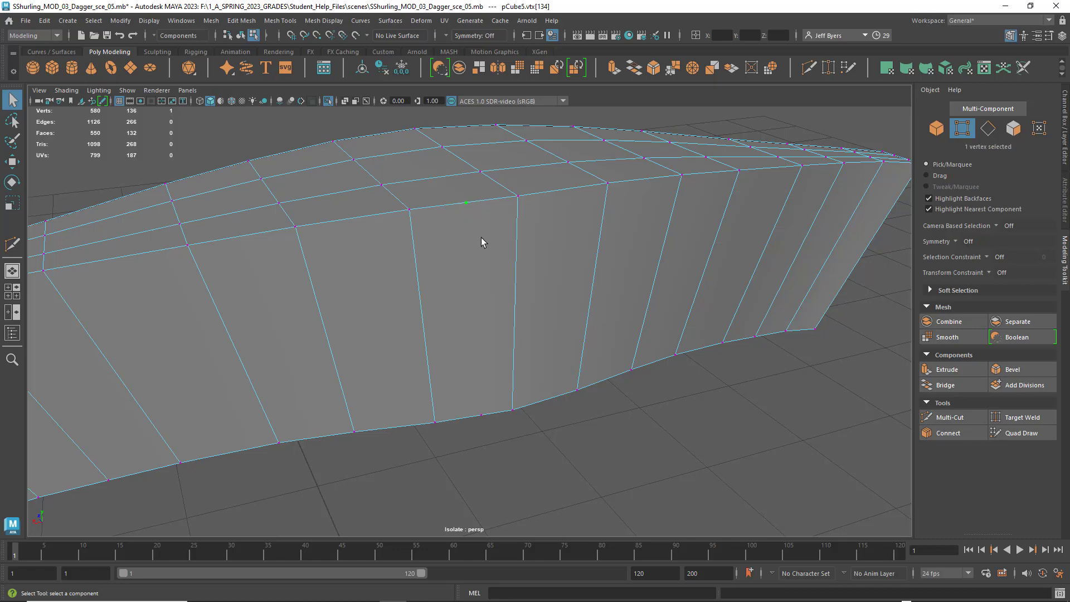
{"action": "left_click", "coordinate": [481, 426]}
{"action": "left_click_drag", "start_coordinate": [503, 230], "coordinate": [487, 250], "text": "alt"}
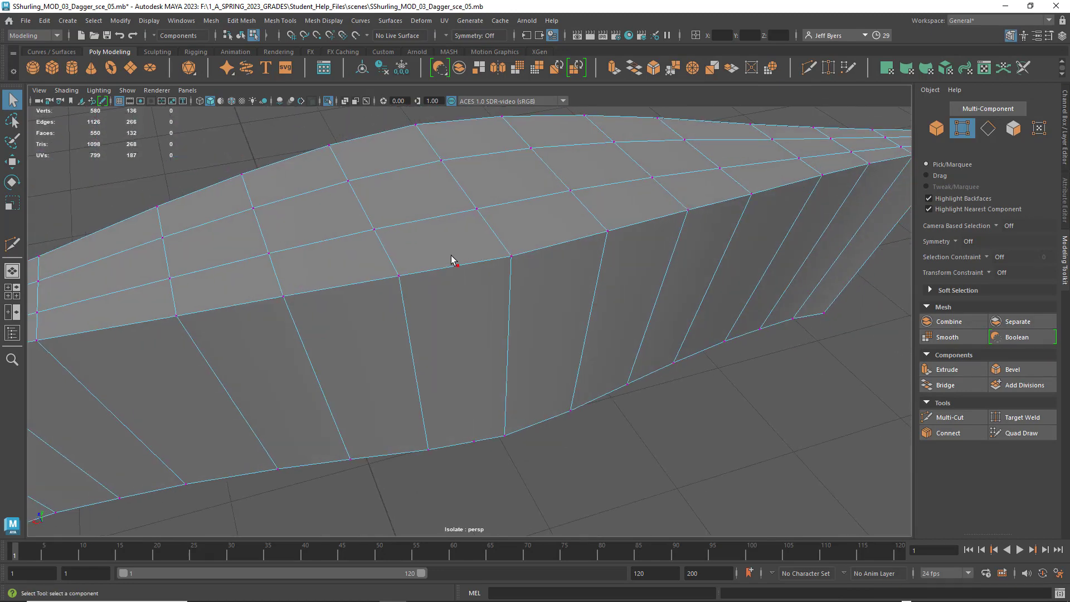
{"action": "left_click", "coordinate": [457, 266]}
{"action": "left_click", "coordinate": [647, 410]}
{"action": "left_click_drag", "start_coordinate": [446, 246], "coordinate": [483, 292]}
{"action": "left_click_drag", "start_coordinate": [426, 225], "coordinate": [506, 315]}
{"action": "left_click_drag", "start_coordinate": [426, 231], "coordinate": [480, 282]}
Compare the area around the leftover upper-rim vertex in wireframe and shaded display, keeping only that vertex selected
{"action": "key", "text": "4"}
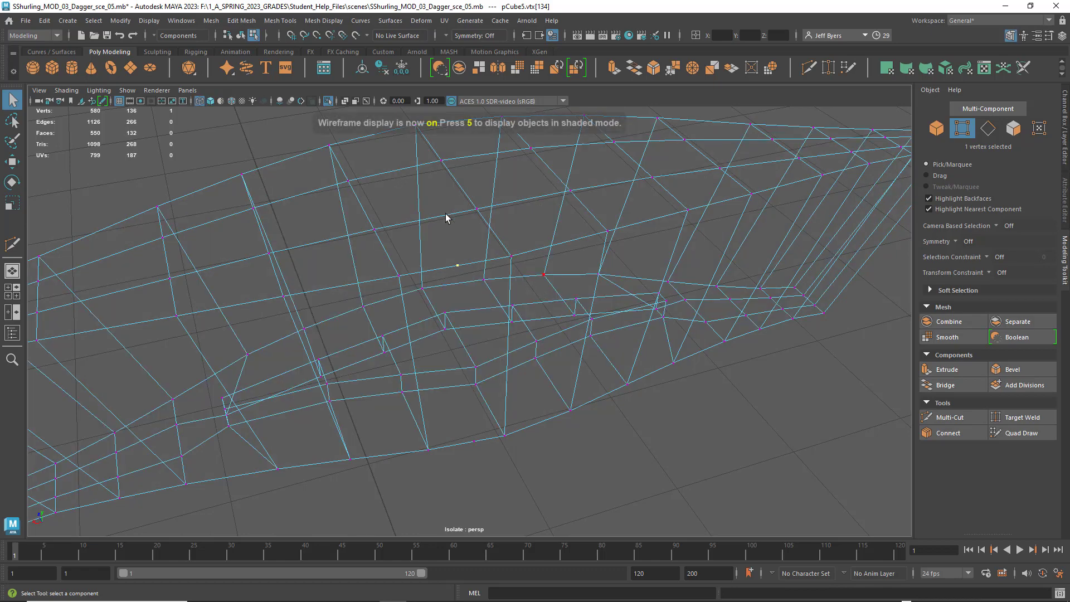
{"action": "left_click_drag", "start_coordinate": [444, 246], "coordinate": [498, 308], "text": "shift"}
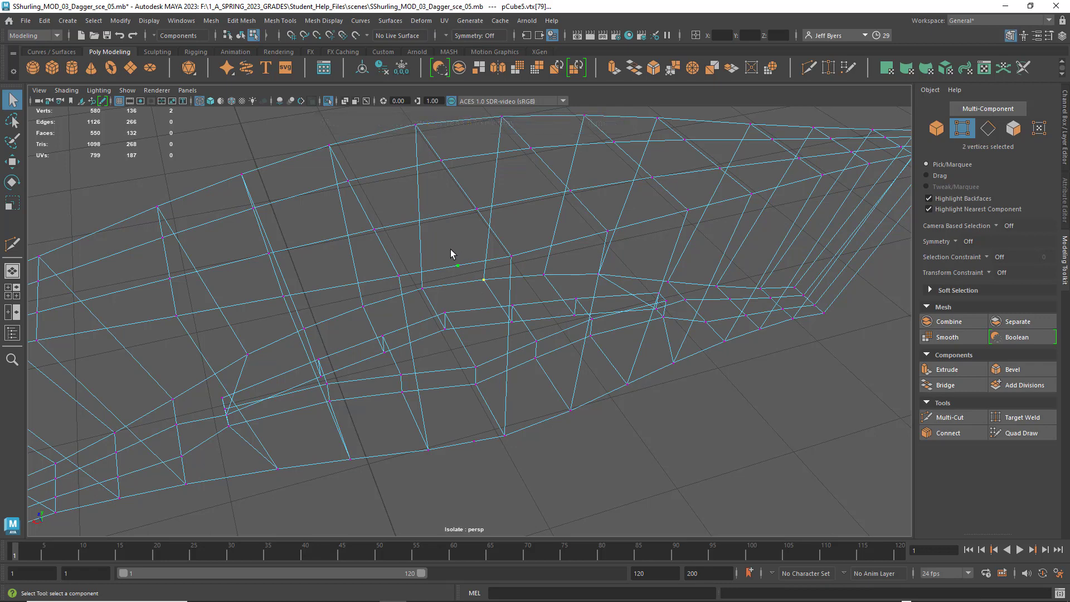
{"action": "left_click_drag", "start_coordinate": [451, 253], "coordinate": [499, 295]}
{"action": "left_click", "coordinate": [670, 442]}
{"action": "left_click", "coordinate": [458, 267]}
{"action": "left_click", "coordinate": [610, 474]}
{"action": "key", "text": "5"}
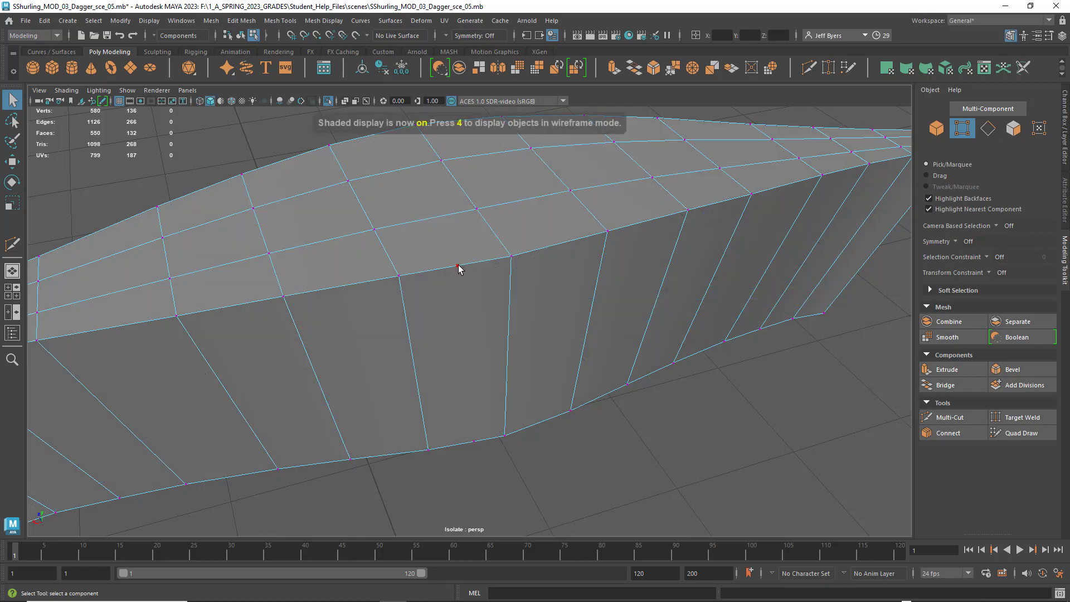
{"action": "left_click", "coordinate": [458, 267]}
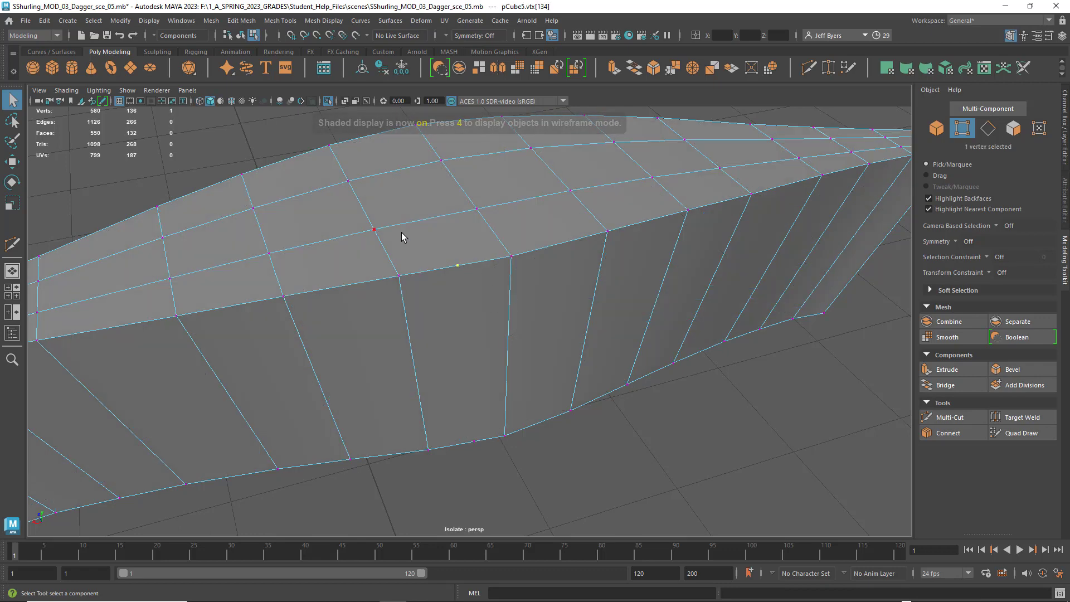
{"action": "key", "text": "4"}
{"action": "scroll", "coordinate": [543, 306], "scroll_direction": "down", "scroll_amount": 5}
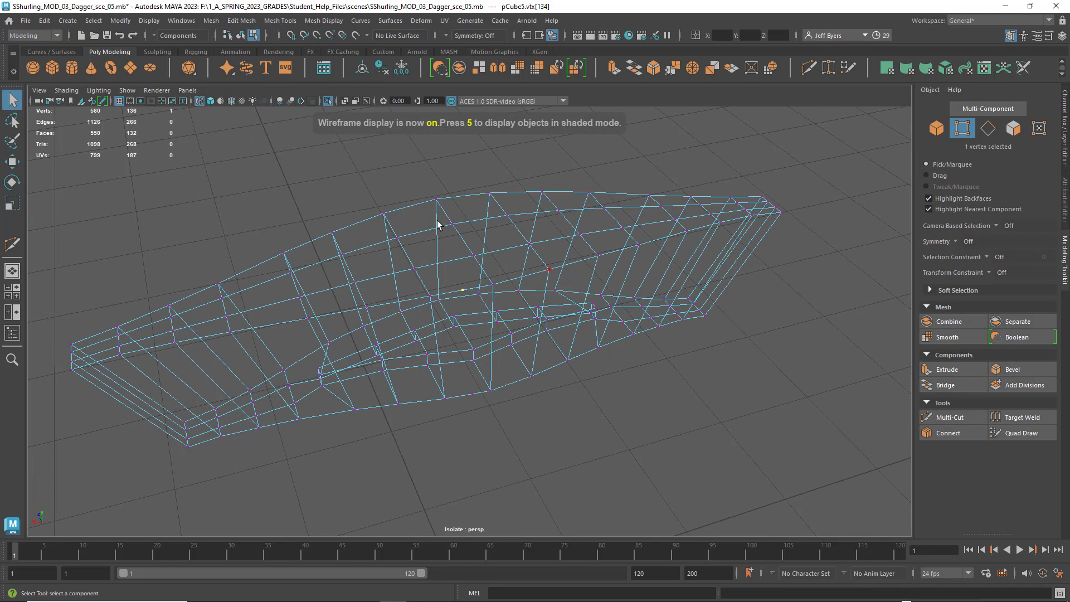
{"action": "scroll", "coordinate": [490, 279], "scroll_direction": "up", "scroll_amount": 5}
{"action": "key", "text": "5"}
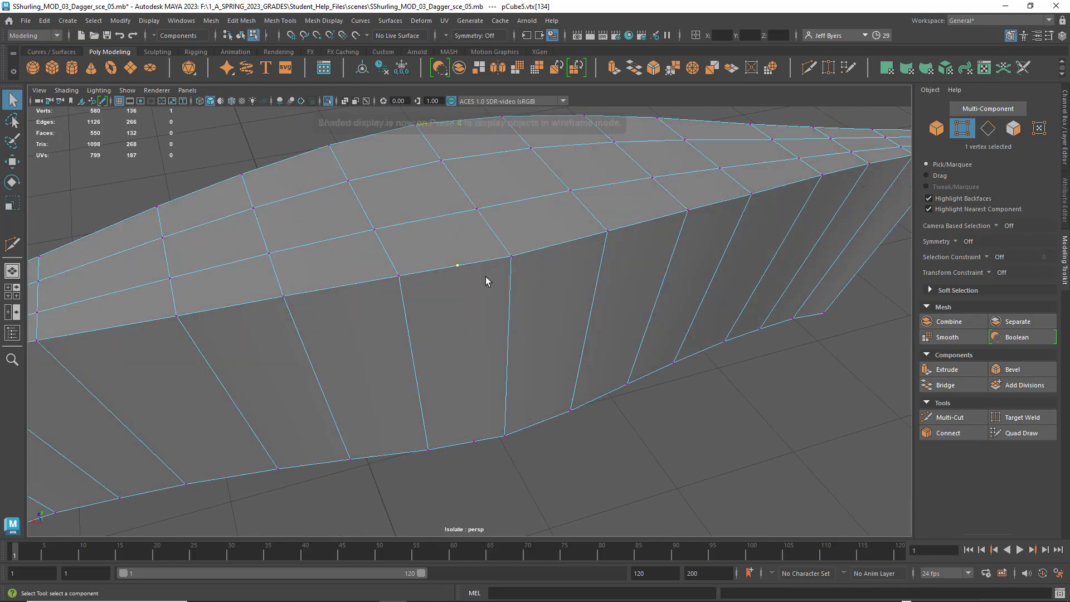
{"action": "key", "text": "4"}
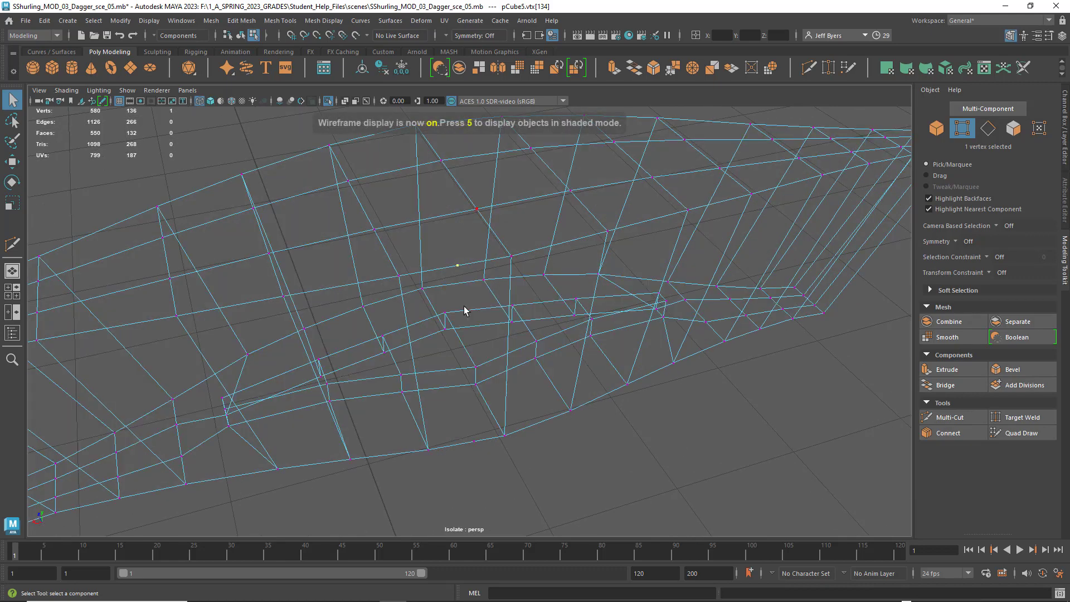
{"action": "key", "text": "5"}
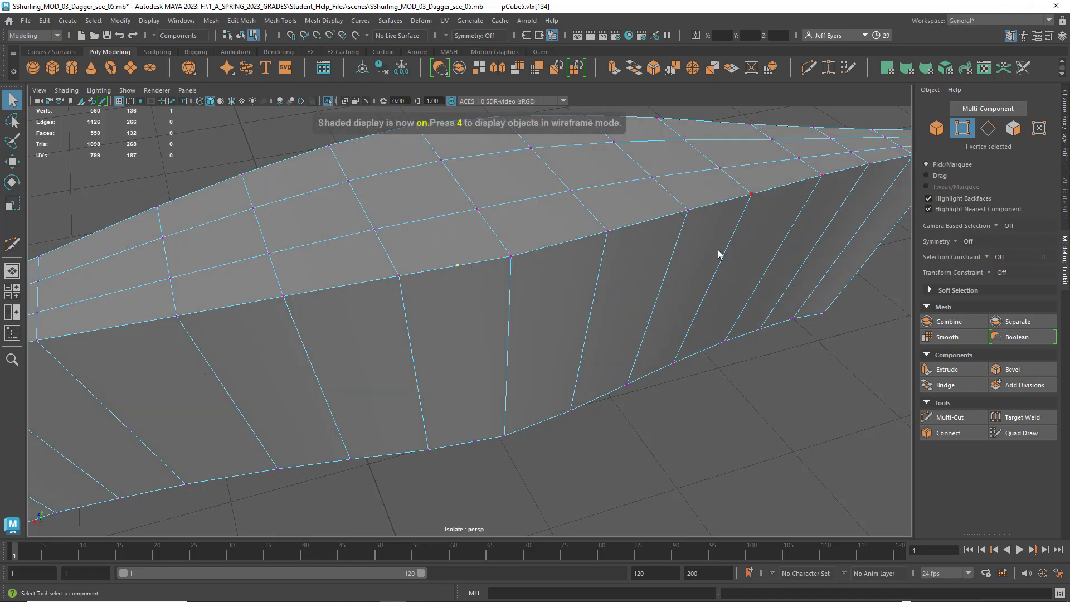
Delete the leftover vertices on the front's upper and lower rims and return the crossguard to object mode
{"action": "scroll", "coordinate": [676, 265], "scroll_direction": "down", "scroll_amount": 5}
{"action": "scroll", "coordinate": [676, 266], "scroll_direction": "up", "scroll_amount": 7}
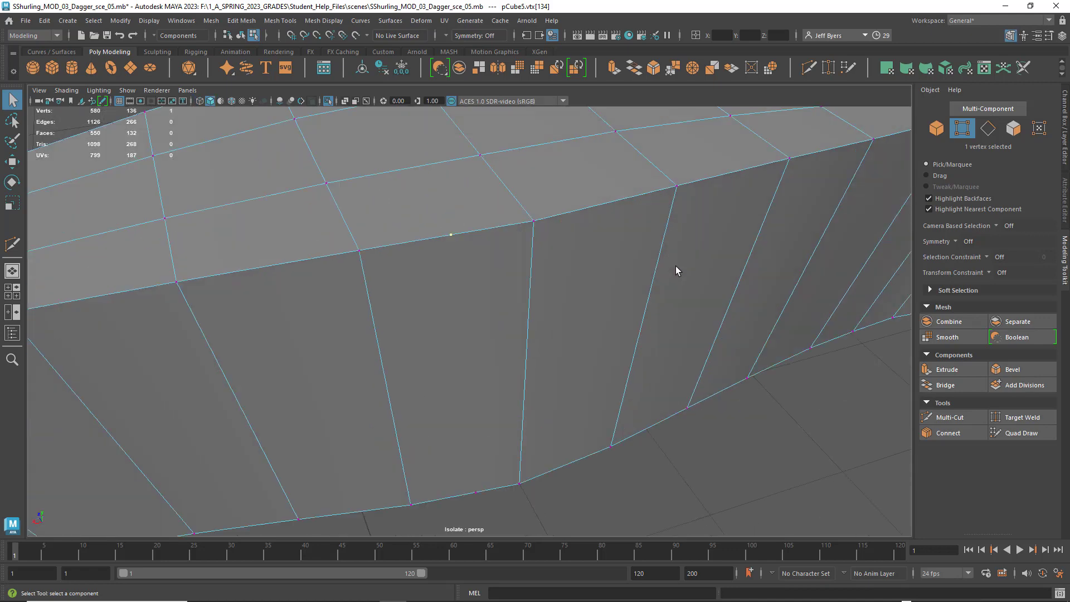
{"action": "key", "text": "Delete"}
{"action": "left_click", "coordinate": [475, 492]}
{"action": "key", "text": "Delete"}
{"action": "scroll", "coordinate": [531, 401], "scroll_direction": "down", "scroll_amount": 8}
{"action": "left_click_drag", "start_coordinate": [537, 341], "coordinate": [506, 320], "text": "alt"}
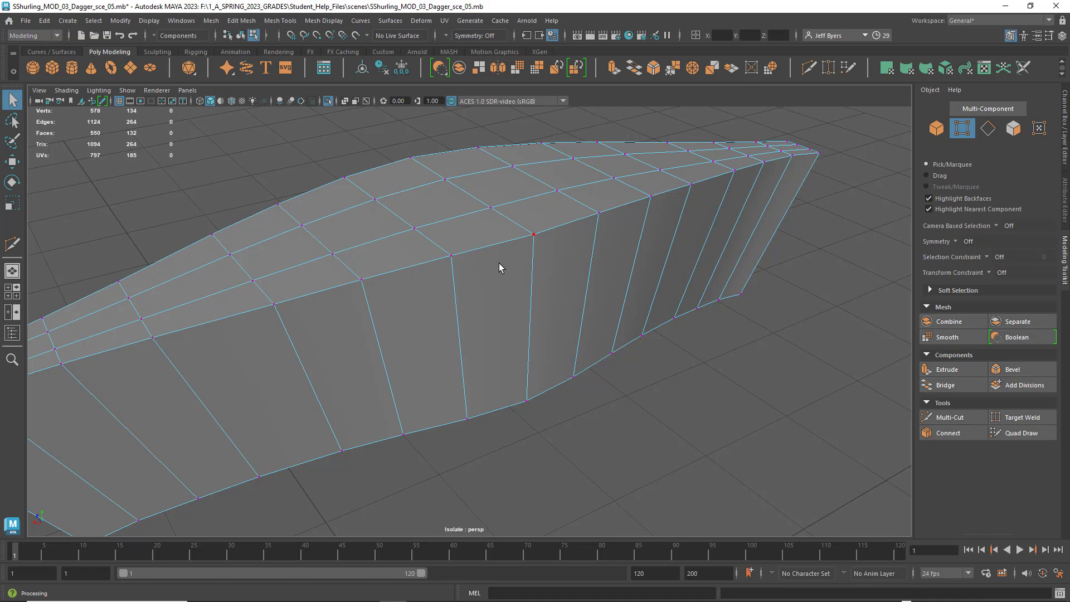
{"action": "right_click_drag", "start_coordinate": [546, 327], "coordinate": [524, 331]}
{"action": "scroll", "coordinate": [558, 329], "scroll_direction": "down", "scroll_amount": 3}
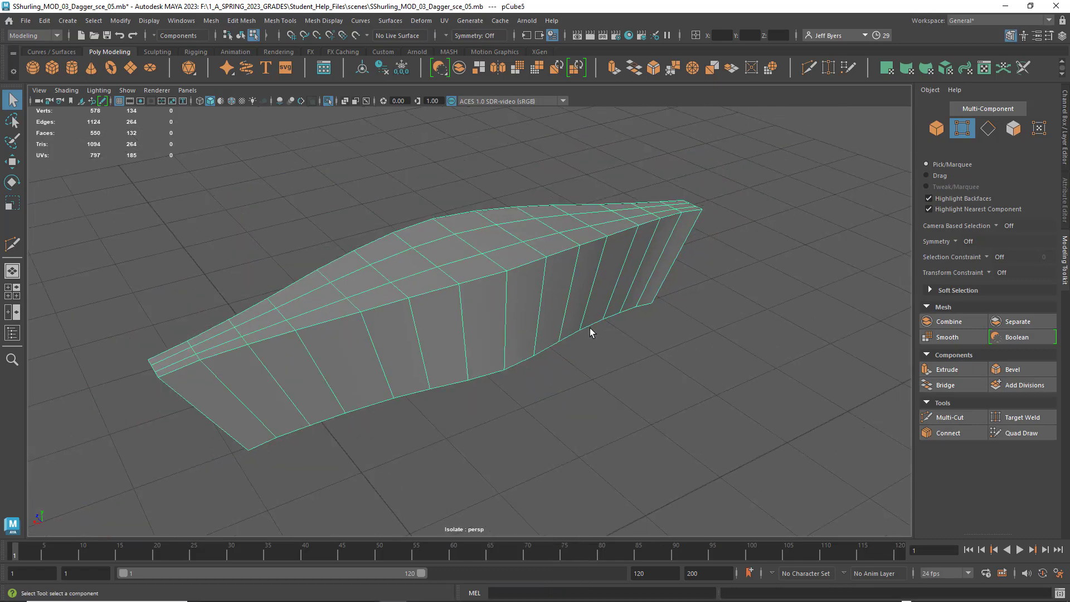
{"action": "left_click", "coordinate": [638, 349]}
{"action": "left_click_drag", "start_coordinate": [556, 294], "coordinate": [515, 285], "text": "alt"}
Harden the five vertical edges around the middle of the crossguard's front
{"action": "left_click", "coordinate": [535, 298]}
{"action": "right_click_drag", "start_coordinate": [483, 270], "coordinate": [493, 246]}
{"action": "left_click", "coordinate": [487, 269]}
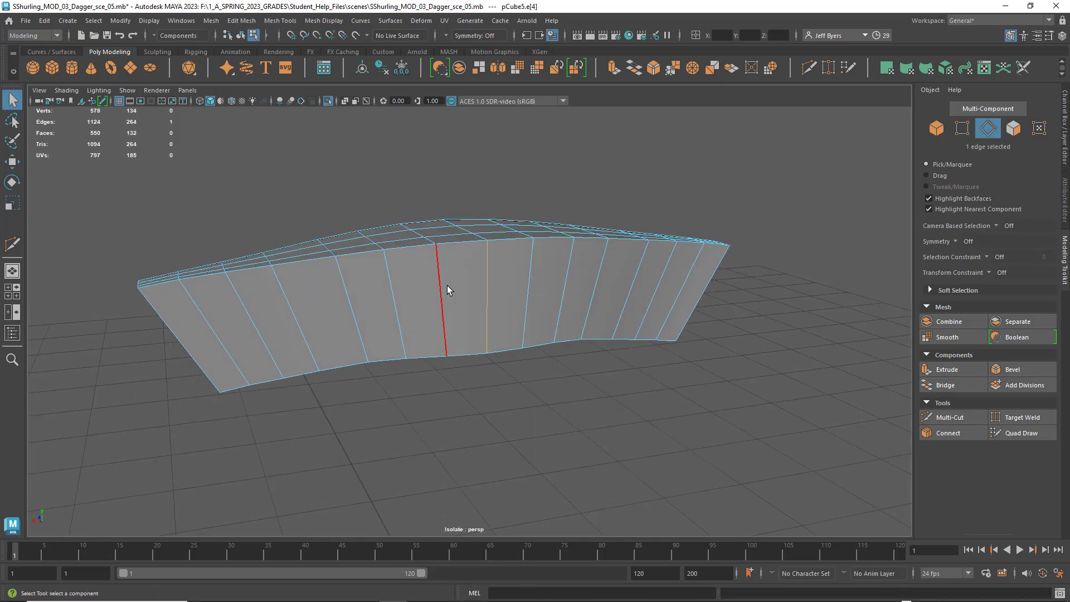
{"action": "left_click", "coordinate": [442, 290], "text": "shift"}
{"action": "left_click", "coordinate": [525, 284], "text": "shift"}
{"action": "left_click", "coordinate": [565, 282], "text": "shift"}
{"action": "left_click", "coordinate": [399, 288], "text": "shift"}
{"action": "left_click_drag", "start_coordinate": [565, 286], "coordinate": [509, 286], "text": "alt"}
{"action": "key", "text": "space"}
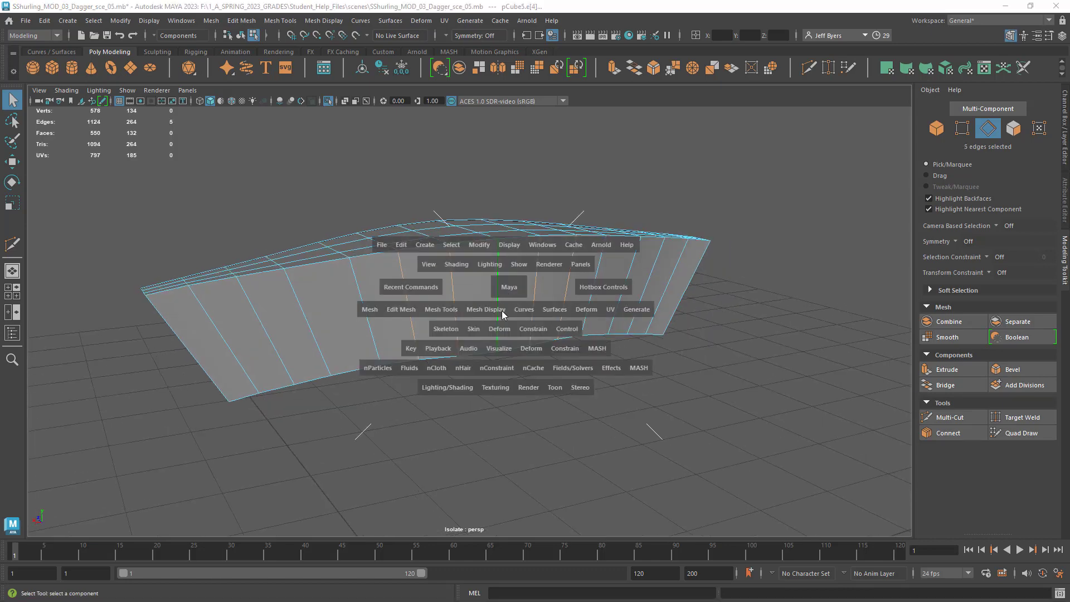
{"action": "key", "text": "space"}
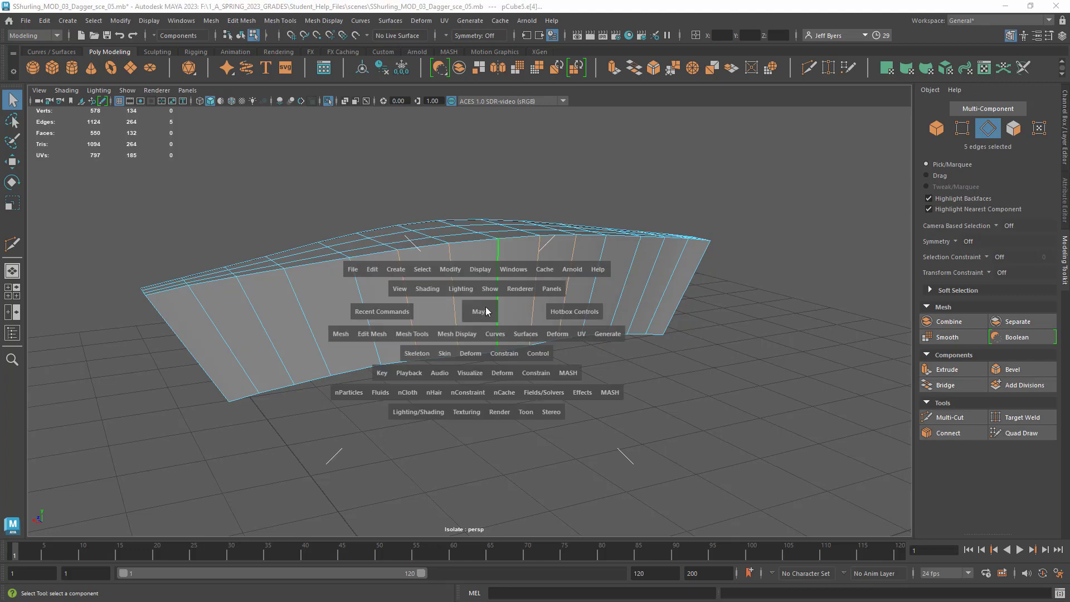
{"action": "left_click", "coordinate": [466, 334]}
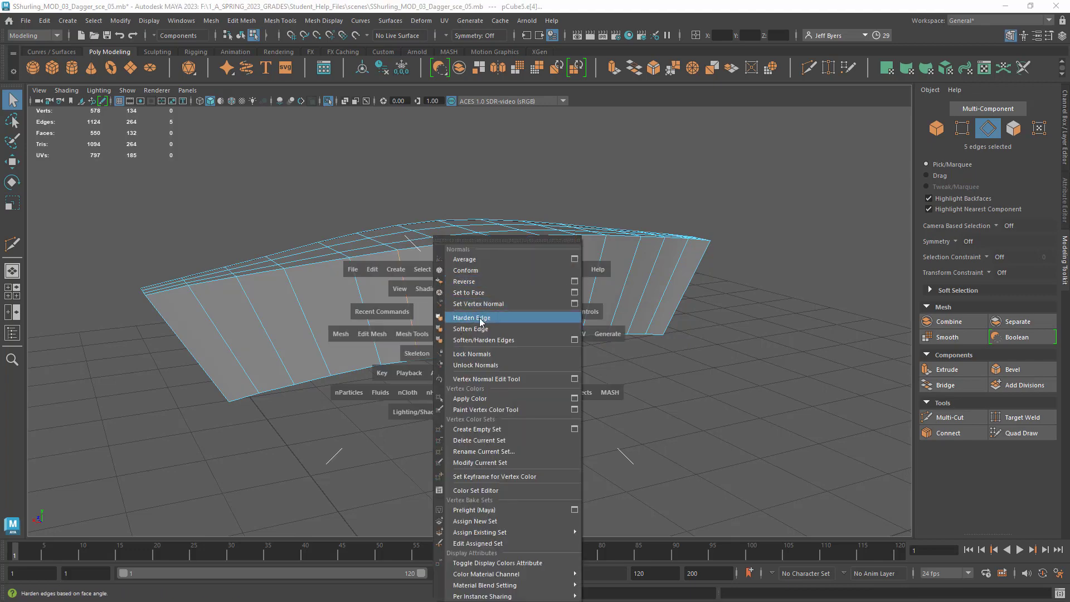
{"action": "left_click", "coordinate": [482, 321]}
Return to object mode and inspect the crossguard's unselected shading from the front, above and below
{"action": "right_click_drag", "start_coordinate": [534, 280], "coordinate": [513, 348]}
{"action": "left_click", "coordinate": [642, 375]}
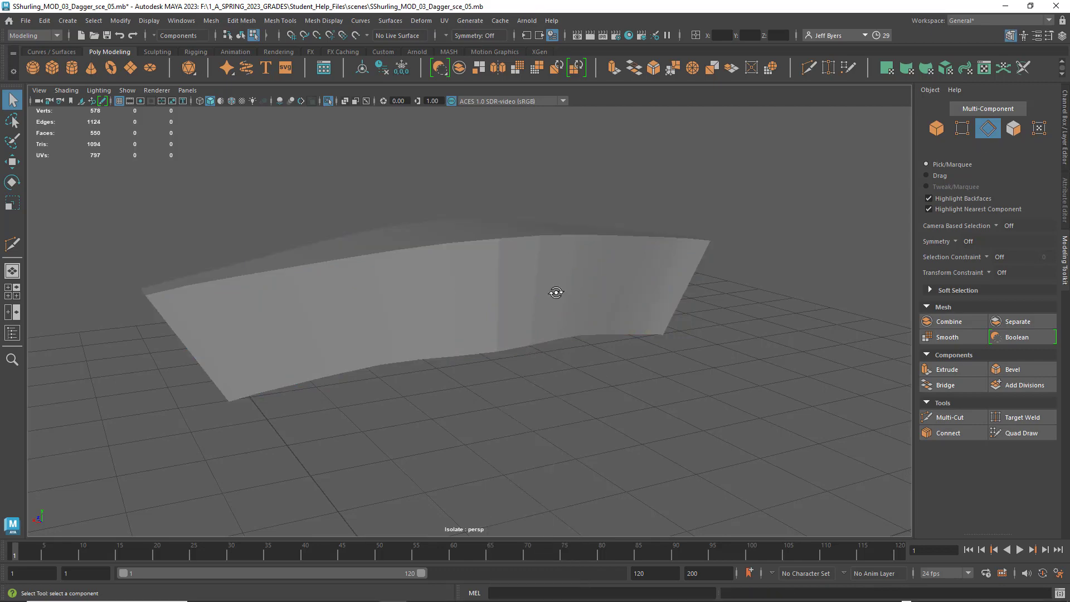
{"action": "left_click_drag", "start_coordinate": [554, 291], "coordinate": [433, 249], "text": "alt"}
{"action": "left_click_drag", "start_coordinate": [608, 247], "coordinate": [636, 248], "text": "alt"}
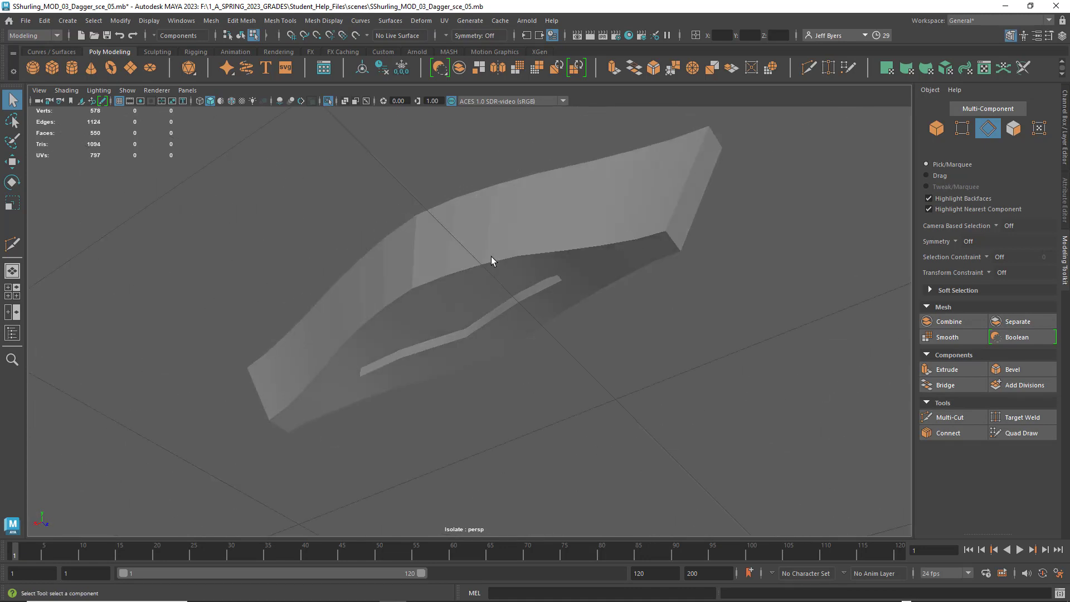
{"action": "left_click_drag", "start_coordinate": [491, 253], "coordinate": [611, 262], "text": "alt"}
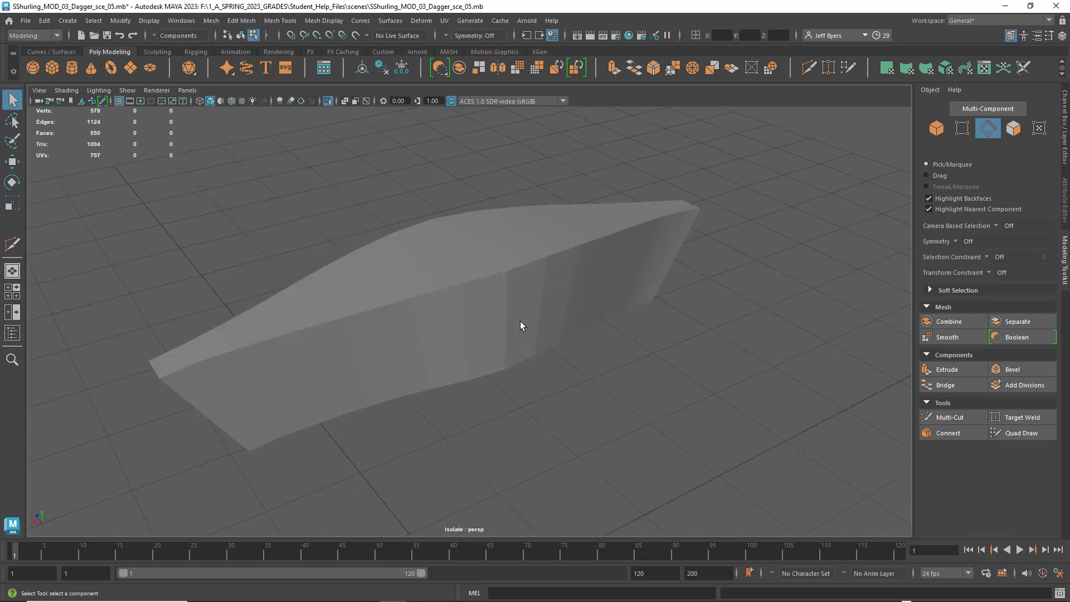
{"action": "mouse_move", "coordinate": [548, 290]}
{"action": "left_mouse_down", "text": "alt"}
{"action": "mouse_move", "coordinate": [518, 277]}
{"action": "mouse_move", "coordinate": [557, 281]}
{"action": "mouse_move", "coordinate": [546, 284]}
{"action": "left_mouse_up", "text": "alt"}
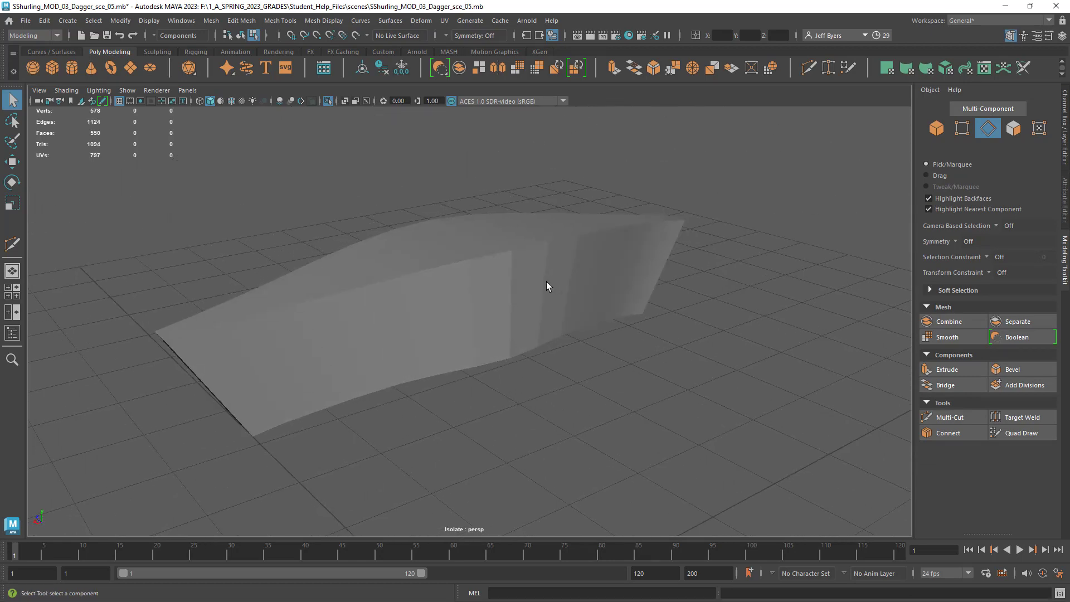
Soften the vertical edges across the middle of the crossguard and return to object mode to inspect the shading
{"action": "right_click", "coordinate": [547, 283]}
{"action": "right_click_drag", "start_coordinate": [541, 284], "coordinate": [550, 252]}
{"action": "left_click_drag", "start_coordinate": [566, 307], "coordinate": [525, 254], "text": "alt"}
{"action": "left_click", "coordinate": [546, 175]}
{"action": "left_click_drag", "start_coordinate": [283, 272], "coordinate": [601, 295]}
{"action": "left_click_drag", "start_coordinate": [406, 281], "coordinate": [482, 247], "text": "alt"}
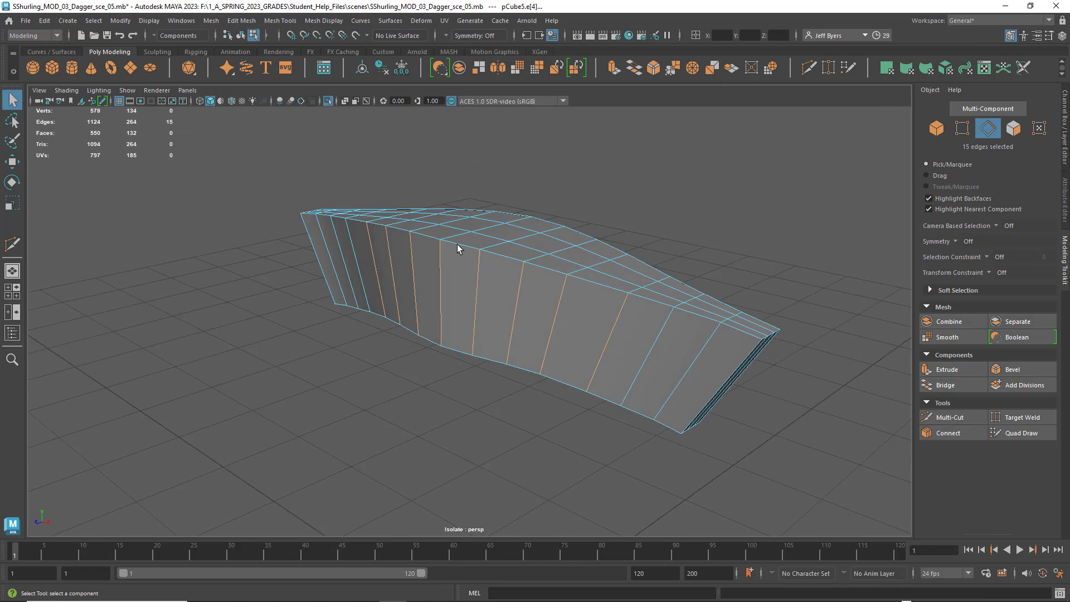
{"action": "left_click_drag", "start_coordinate": [655, 449], "coordinate": [397, 256], "text": "alt"}
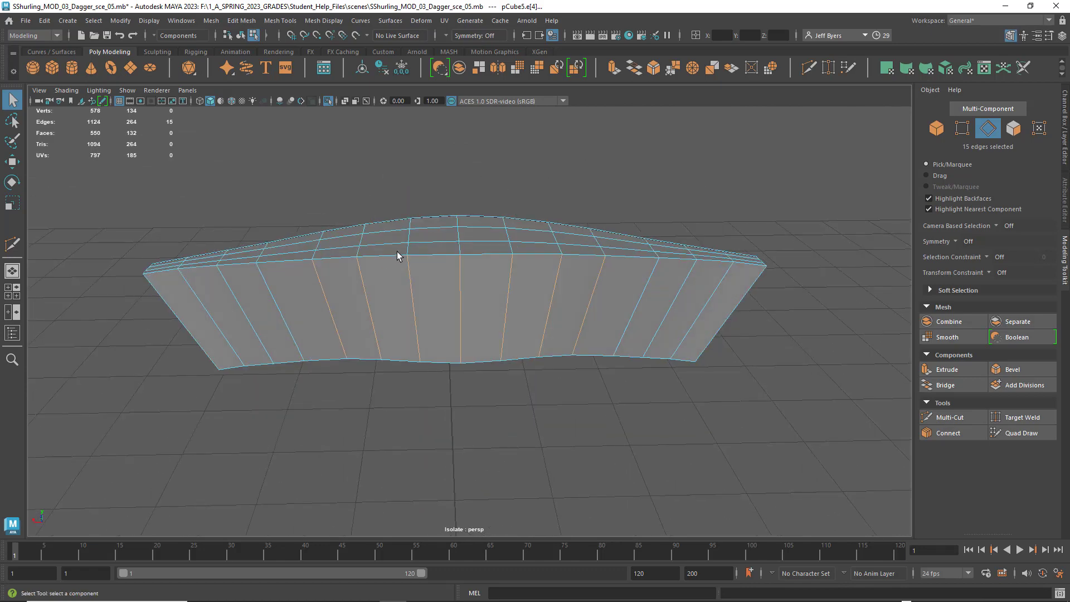
{"action": "mouse_move", "coordinate": [744, 263]}
{"action": "left_mouse_down", "text": "alt"}
{"action": "mouse_move", "coordinate": [674, 274]}
{"action": "mouse_move", "coordinate": [761, 267]}
{"action": "left_mouse_up", "text": "alt"}
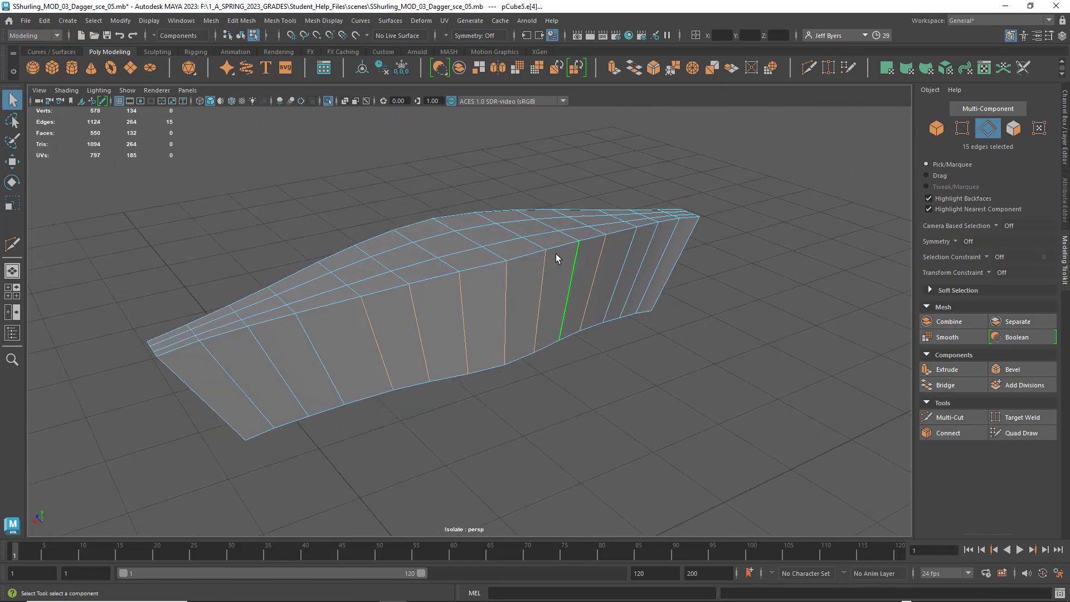
{"action": "key", "text": "space"}
{"action": "left_click", "coordinate": [485, 277]}
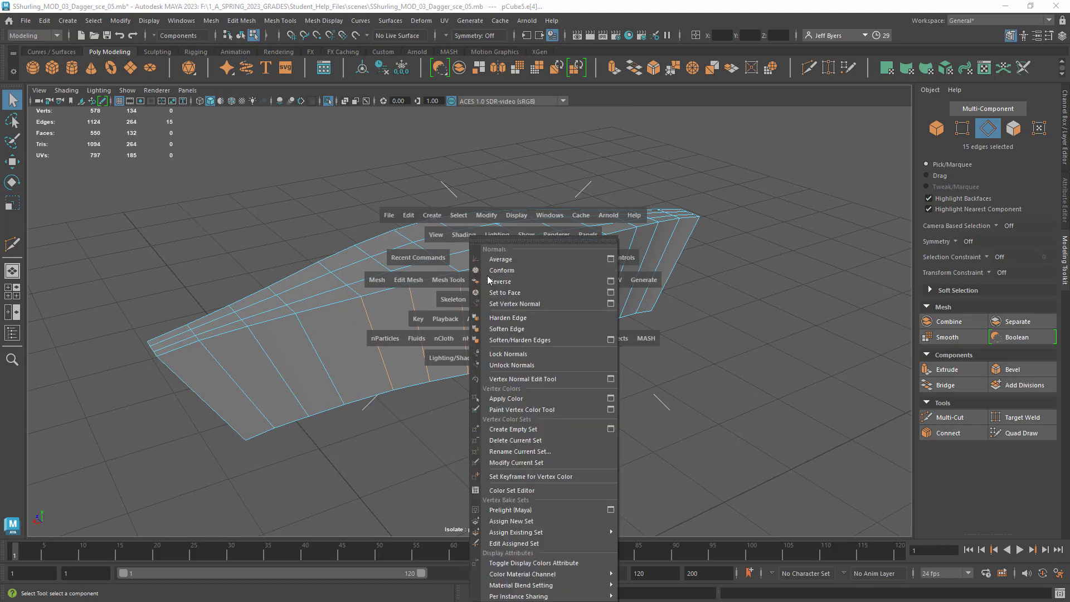
{"action": "left_click", "coordinate": [517, 329]}
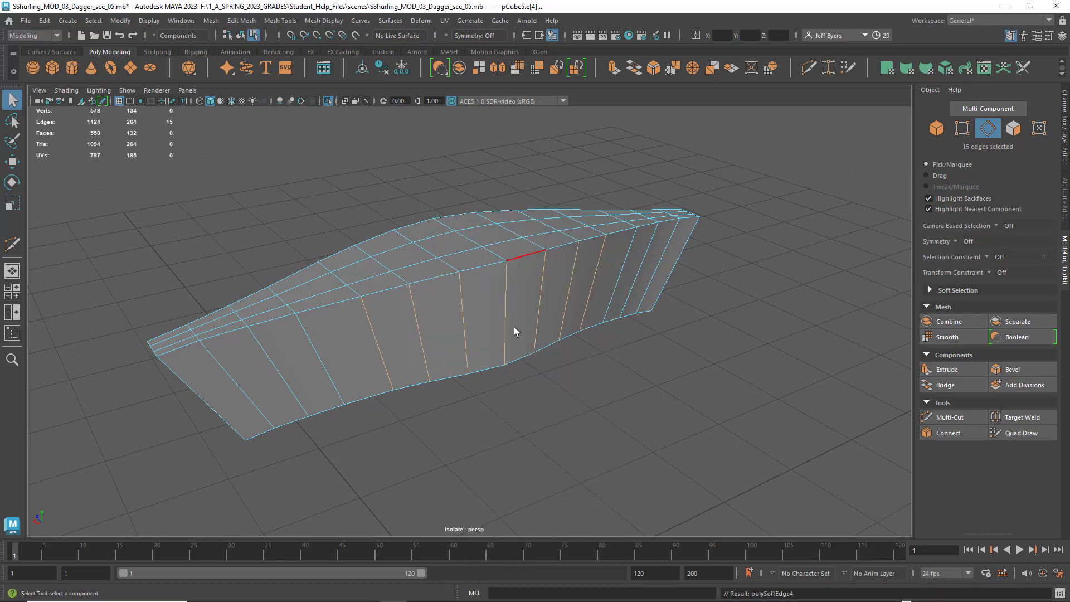
{"action": "right_click_drag", "start_coordinate": [517, 295], "coordinate": [501, 345]}
{"action": "left_click", "coordinate": [621, 373]}
{"action": "left_click_drag", "start_coordinate": [560, 310], "coordinate": [498, 260], "text": "alt"}
Select all of the crossguard's edges and soften them
{"action": "right_click", "coordinate": [498, 259]}
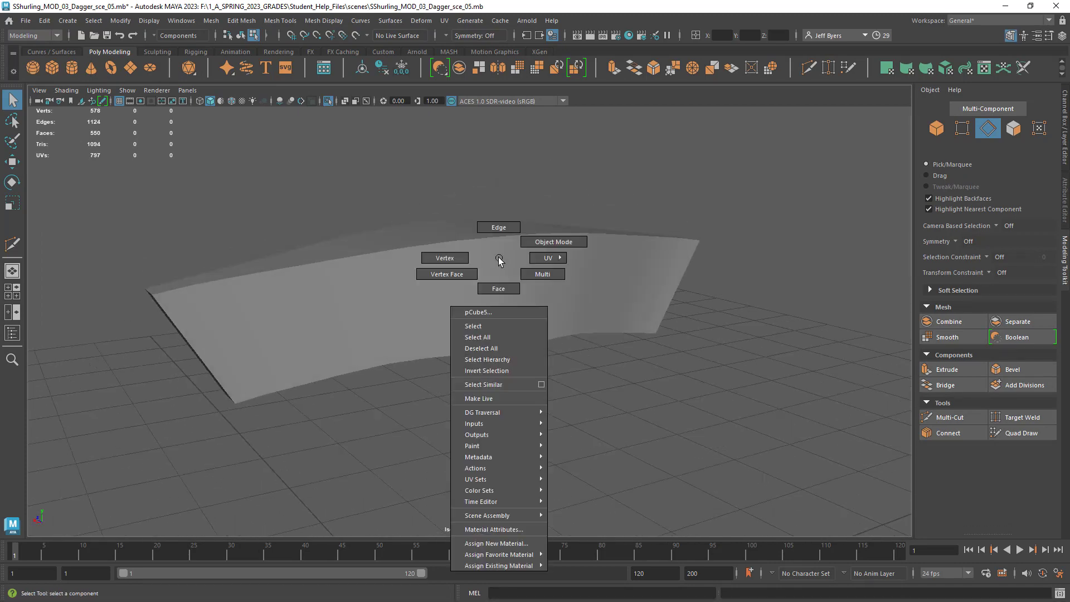
{"action": "left_click", "coordinate": [505, 227]}
{"action": "right_click_drag", "start_coordinate": [506, 232], "coordinate": [221, 242], "text": "alt"}
{"action": "left_click_drag", "start_coordinate": [226, 241], "coordinate": [697, 363]}
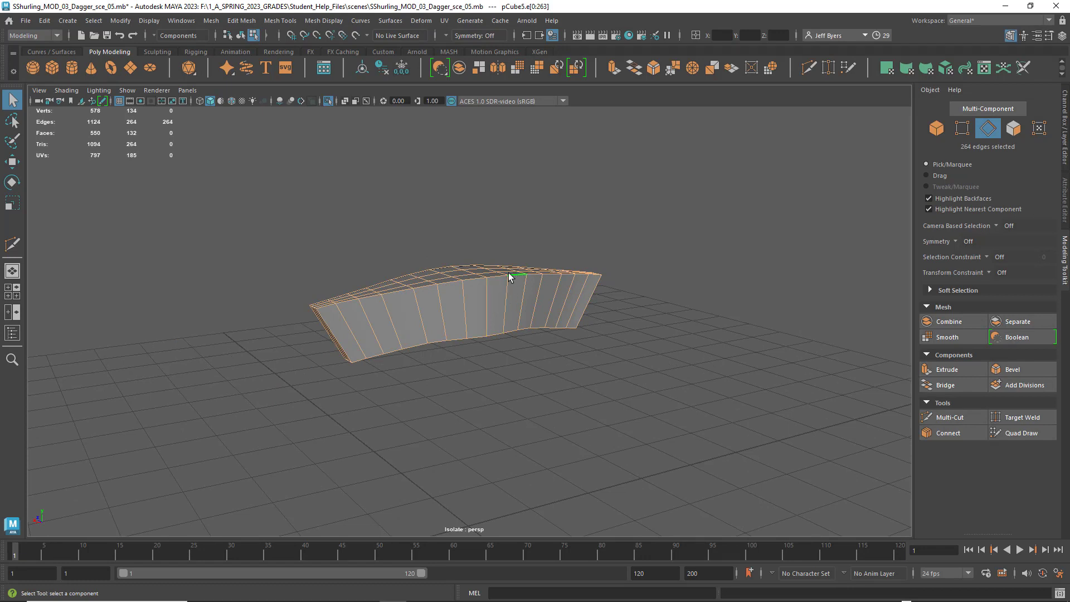
{"action": "key", "text": "space"}
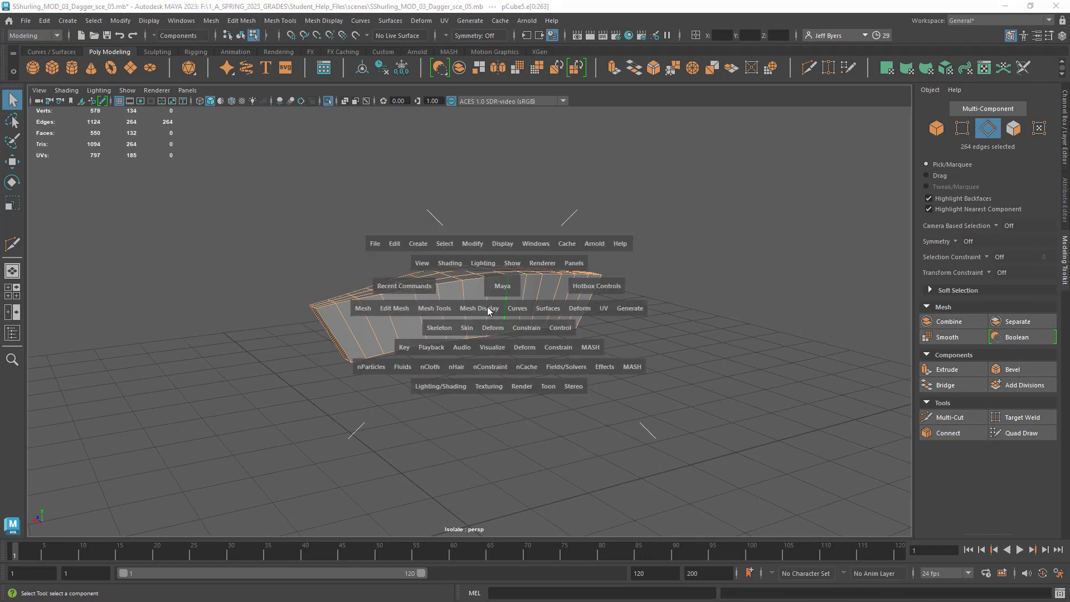
{"action": "key", "text": "space"}
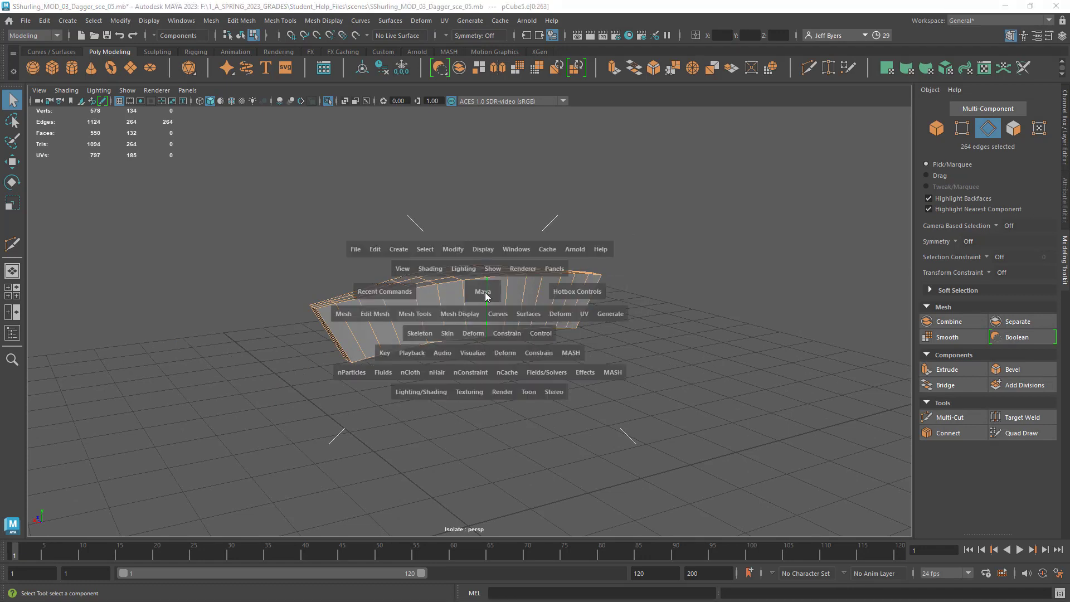
{"action": "left_click", "coordinate": [453, 315]}
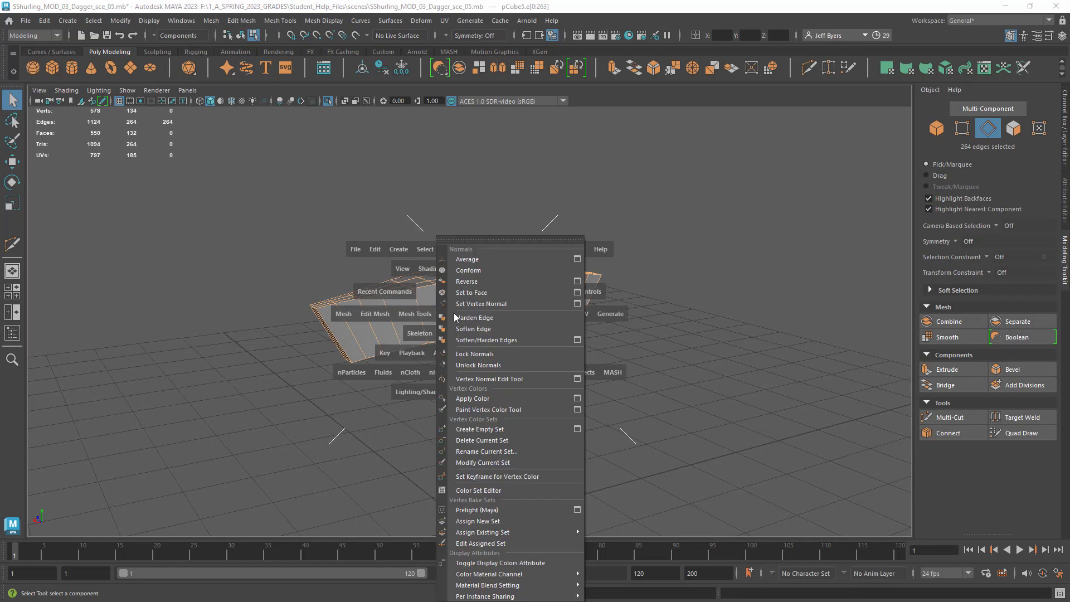
{"action": "left_click", "coordinate": [486, 329]}
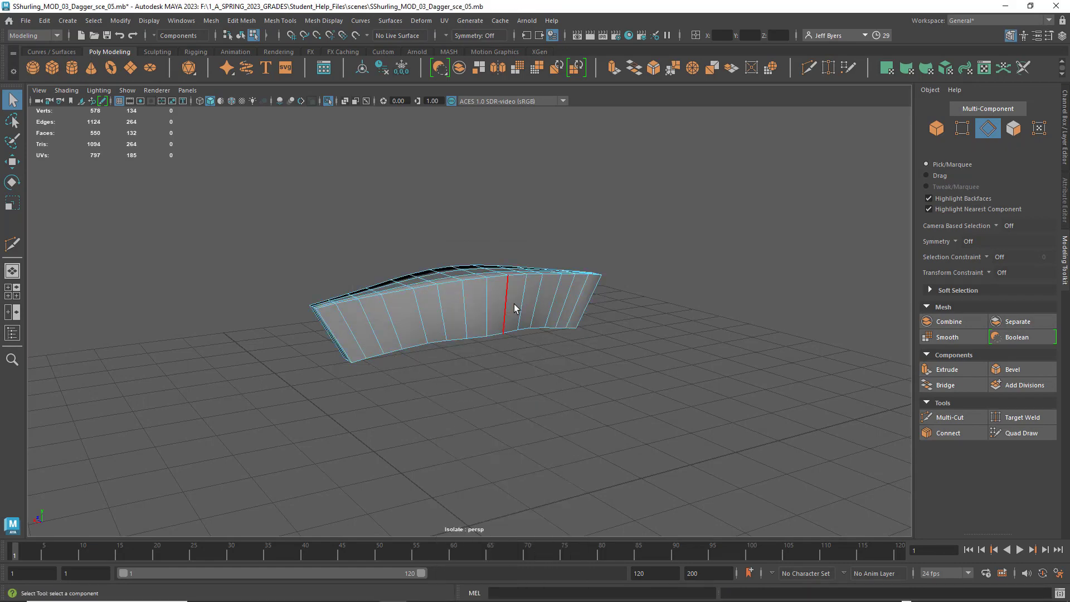
{"action": "mouse_move", "coordinate": [508, 304]}
{"action": "left_mouse_down", "text": "alt"}
{"action": "mouse_move", "coordinate": [507, 328]}
{"action": "mouse_move", "coordinate": [509, 284]}
{"action": "mouse_move", "coordinate": [640, 303]}
{"action": "mouse_move", "coordinate": [632, 281]}
{"action": "mouse_move", "coordinate": [508, 277]}
{"action": "mouse_move", "coordinate": [499, 206]}
{"action": "mouse_move", "coordinate": [504, 315]}
{"action": "mouse_move", "coordinate": [528, 317]}
{"action": "mouse_move", "coordinate": [499, 298]}
{"action": "mouse_move", "coordinate": [566, 234]}
{"action": "left_mouse_up", "text": "alt"}
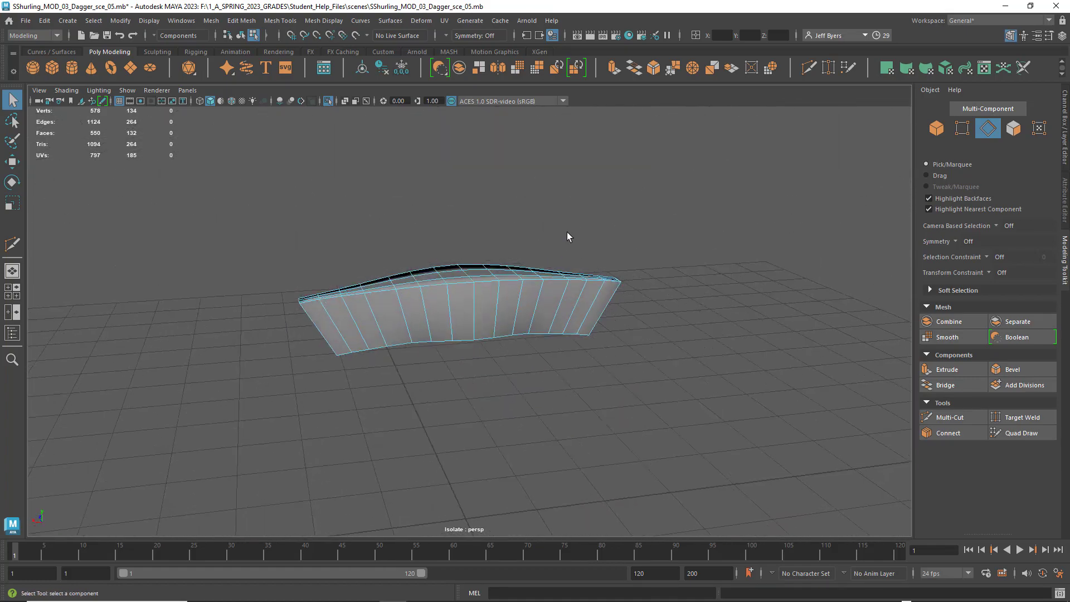
Return to object mode and deselect the crossguard to inspect its softened shading
{"action": "left_click_drag", "start_coordinate": [470, 296], "coordinate": [473, 286], "text": "alt"}
{"action": "right_click_drag", "start_coordinate": [473, 286], "coordinate": [530, 265]}
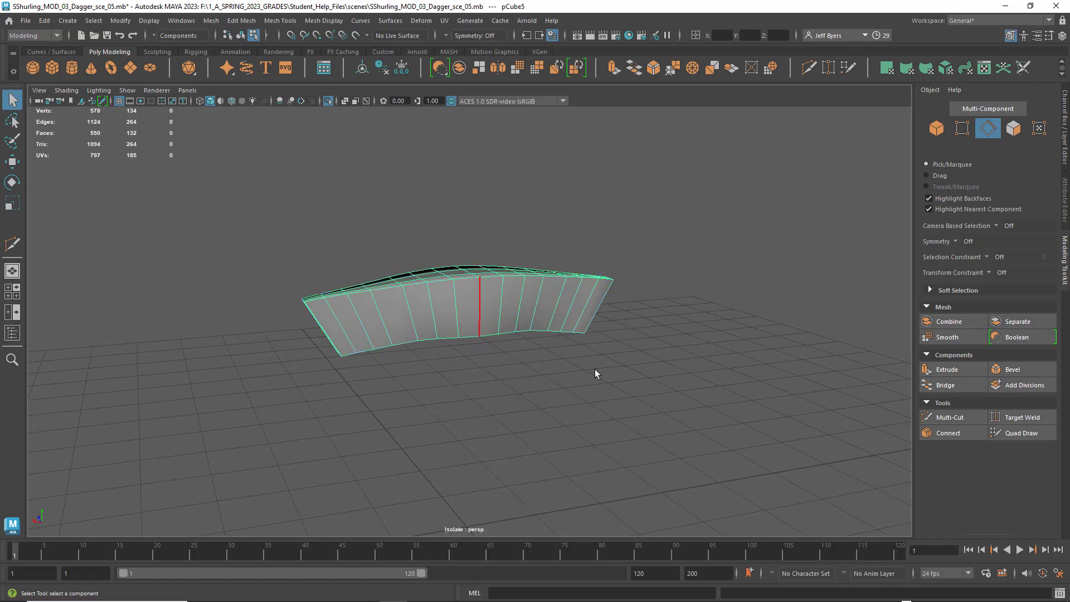
{"action": "left_click", "coordinate": [628, 369]}
{"action": "mouse_move", "coordinate": [450, 337]}
{"action": "left_mouse_down", "text": "alt"}
{"action": "mouse_move", "coordinate": [492, 353]}
{"action": "mouse_move", "coordinate": [600, 327]}
{"action": "mouse_move", "coordinate": [604, 272]}
{"action": "mouse_move", "coordinate": [453, 349]}
{"action": "left_mouse_up", "text": "alt"}
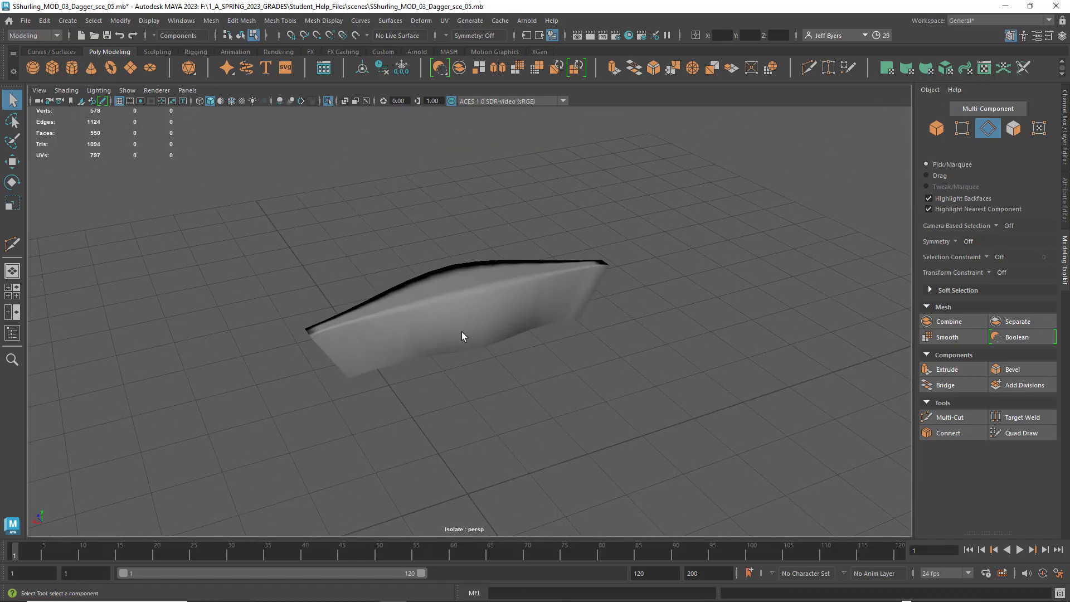
{"action": "left_click_drag", "start_coordinate": [509, 322], "coordinate": [484, 296], "text": "alt"}
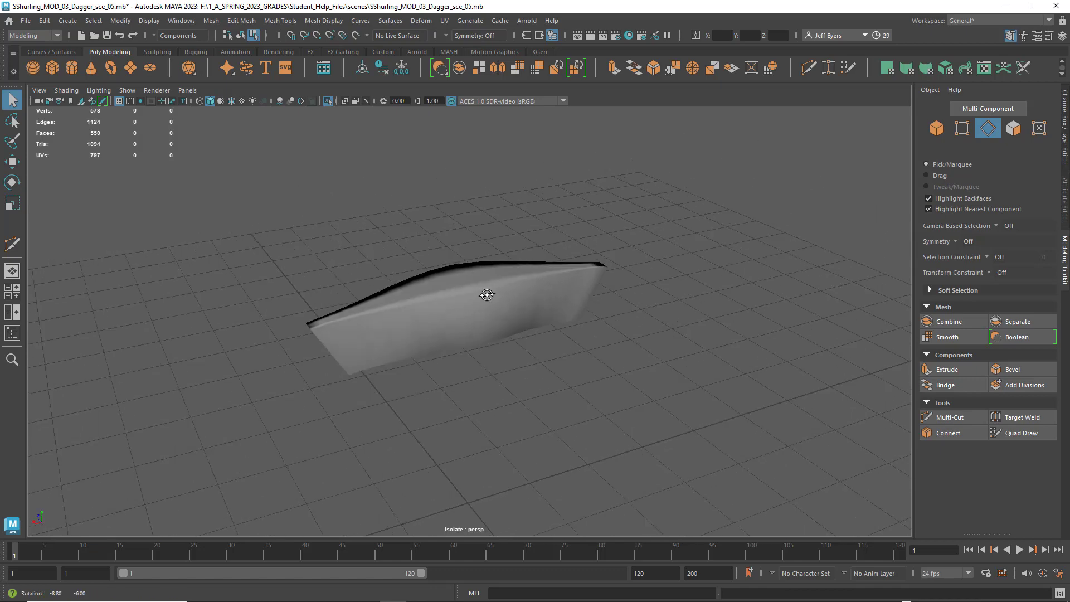
In edge mode, select the crossguard's upper border loops and the vertical corner edges at one end
{"action": "right_click", "coordinate": [481, 284]}
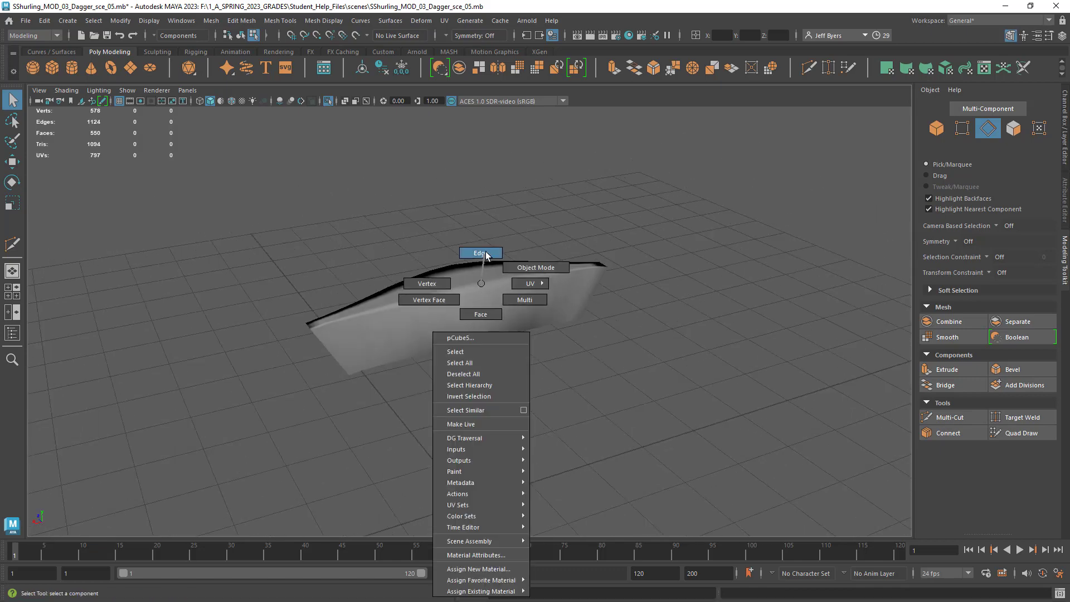
{"action": "left_click", "coordinate": [481, 253]}
{"action": "double_click", "coordinate": [490, 291]}
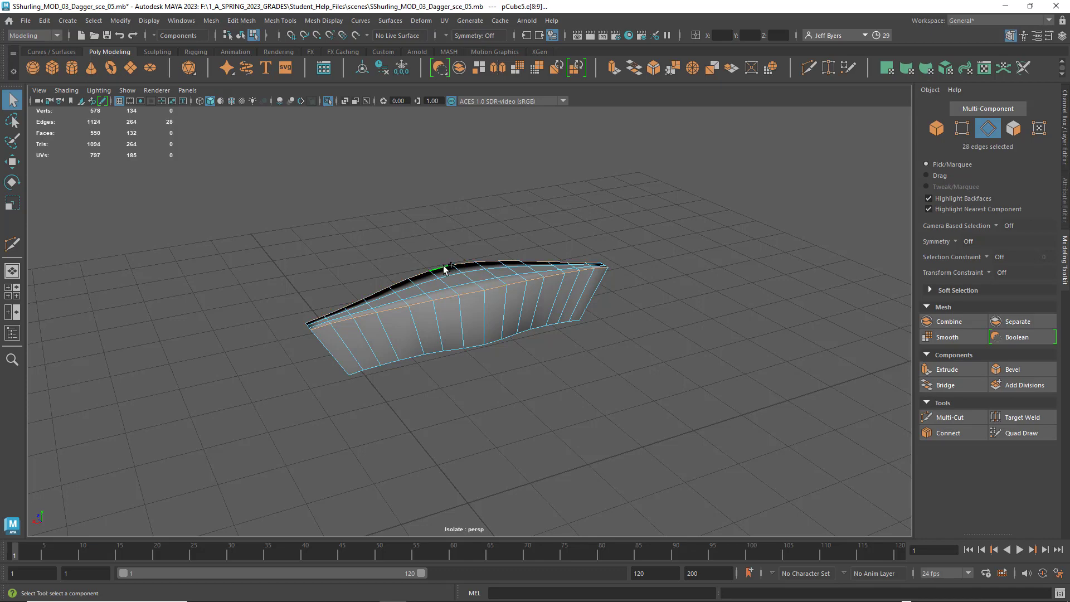
{"action": "left_click_drag", "start_coordinate": [485, 296], "coordinate": [534, 283], "text": "alt"}
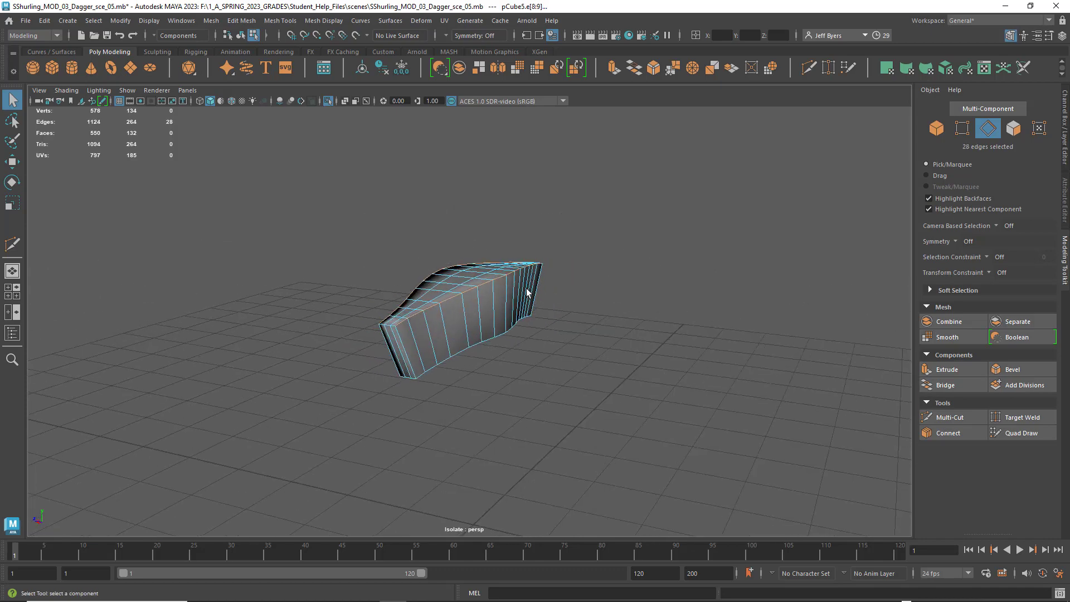
{"action": "scroll", "coordinate": [512, 298], "scroll_direction": "up", "scroll_amount": 8}
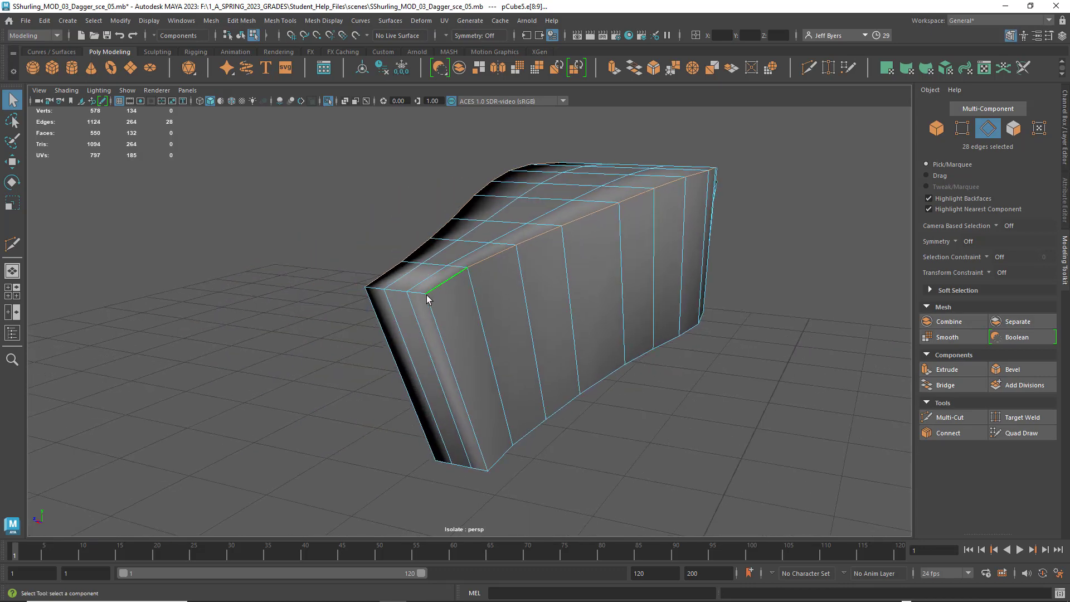
{"action": "double_click", "coordinate": [436, 323], "text": "shift"}
{"action": "left_click", "coordinate": [375, 317], "text": "shift"}
Add the border edge loops along the crossguard's underside to the selection
{"action": "left_click_drag", "start_coordinate": [578, 365], "coordinate": [425, 262], "text": "alt"}
{"action": "double_click", "coordinate": [413, 220], "text": "shift"}
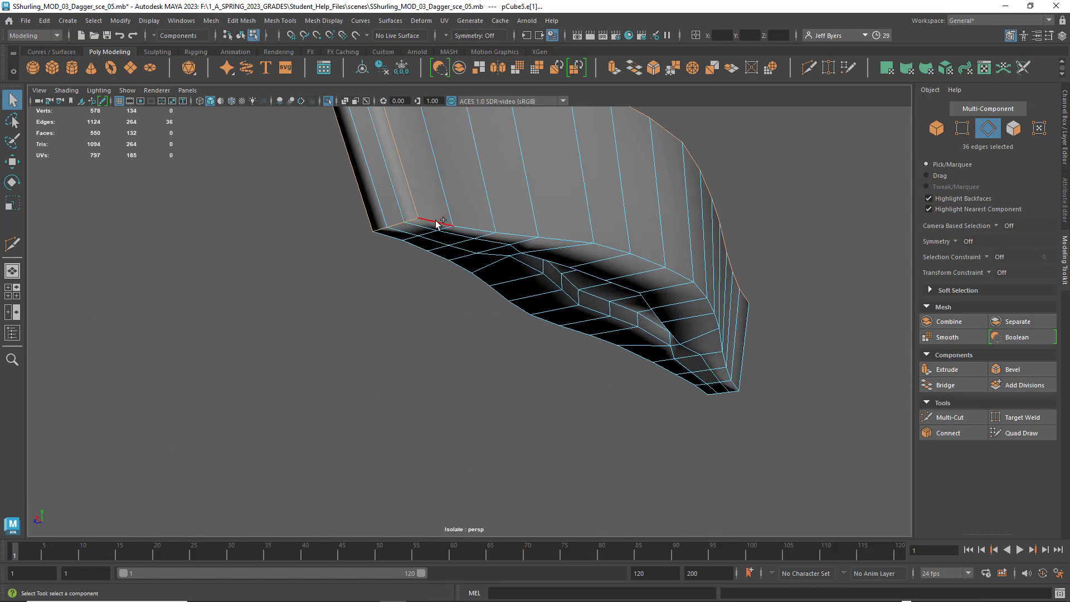
{"action": "double_click", "coordinate": [585, 315], "text": "shift"}
{"action": "mouse_move", "coordinate": [605, 339]}
{"action": "left_mouse_down", "text": "alt"}
{"action": "mouse_move", "coordinate": [489, 358]}
{"action": "mouse_move", "coordinate": [626, 339]}
{"action": "mouse_move", "coordinate": [611, 334]}
{"action": "left_mouse_up", "text": "alt"}
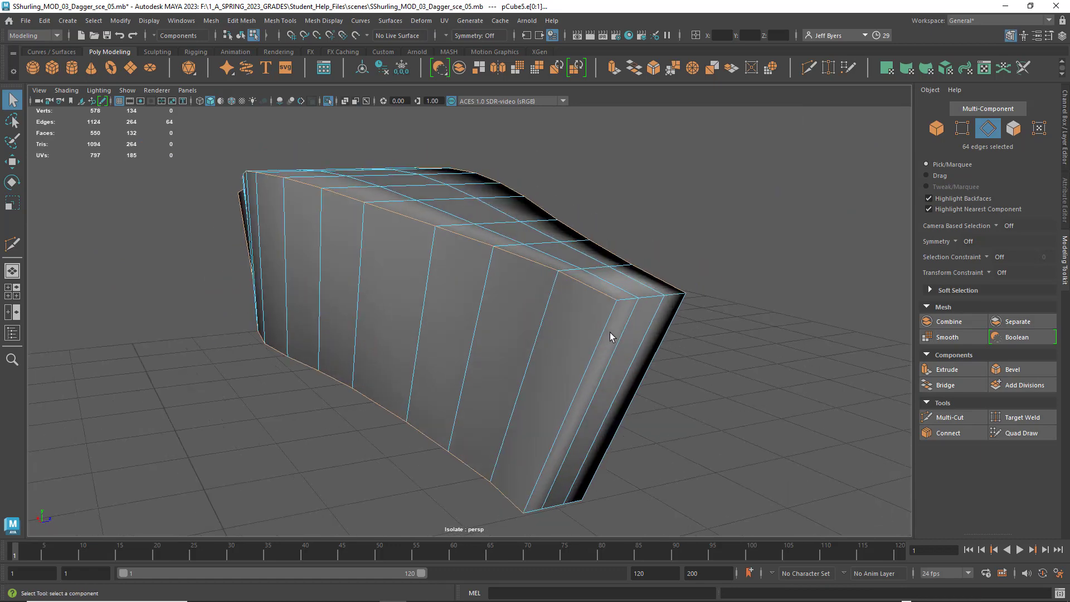
Add the vertical corner edges at the crossguard's other end to the selection and check it from below and the front
{"action": "left_click", "coordinate": [650, 298], "text": "shift"}
{"action": "double_click", "coordinate": [648, 296], "text": "shift"}
{"action": "left_click", "coordinate": [670, 321], "text": "shift"}
{"action": "double_click", "coordinate": [673, 343], "text": "shift"}
{"action": "left_click_drag", "start_coordinate": [674, 343], "coordinate": [576, 214], "text": "alt"}
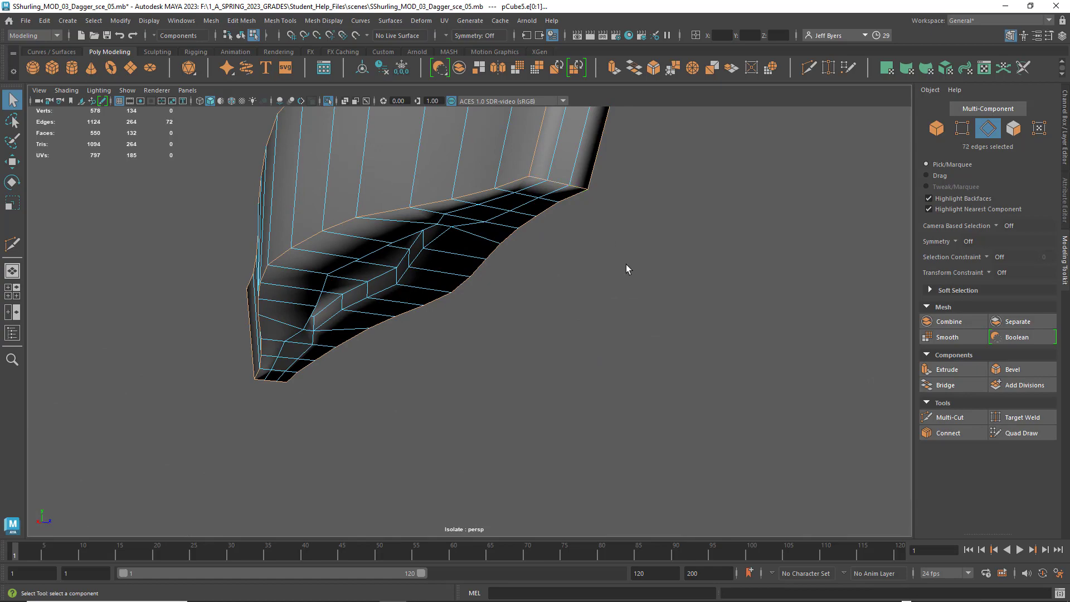
{"action": "left_click_drag", "start_coordinate": [627, 264], "coordinate": [661, 289], "text": "alt"}
{"action": "scroll", "coordinate": [612, 308], "scroll_direction": "down", "scroll_amount": 4}
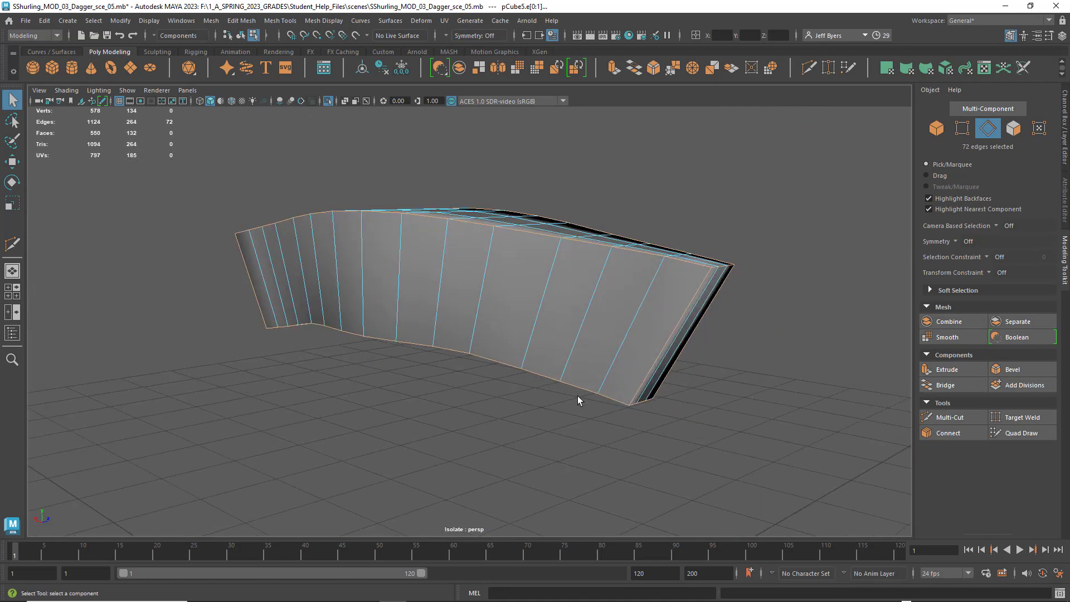
Harden the selected border and corner edges of the crossguard
{"action": "left_click_drag", "start_coordinate": [447, 340], "coordinate": [534, 328], "text": "alt"}
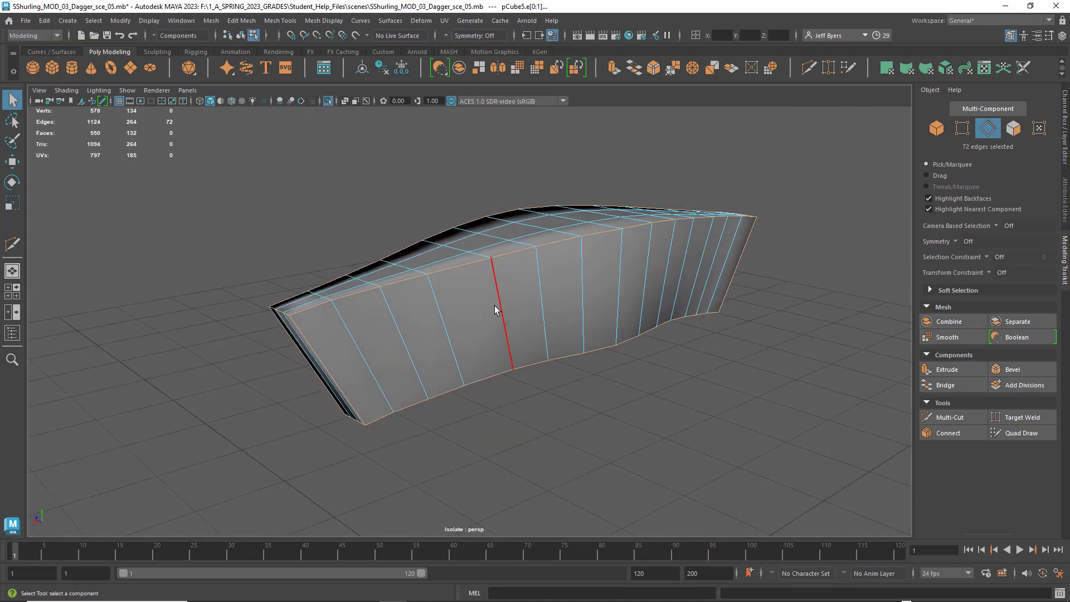
{"action": "key", "text": "space"}
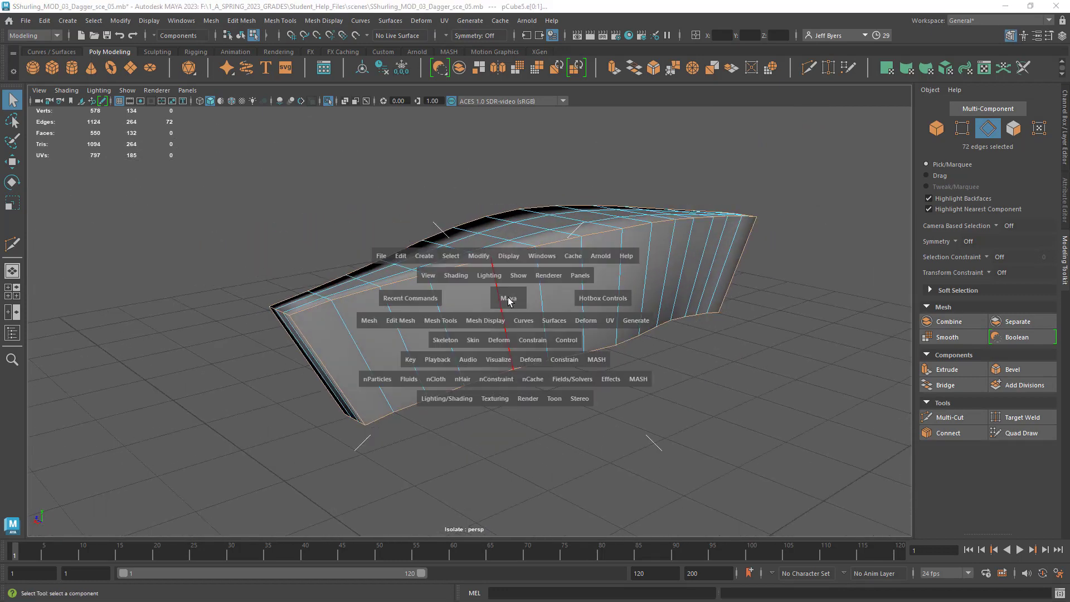
{"action": "left_click", "coordinate": [493, 326]}
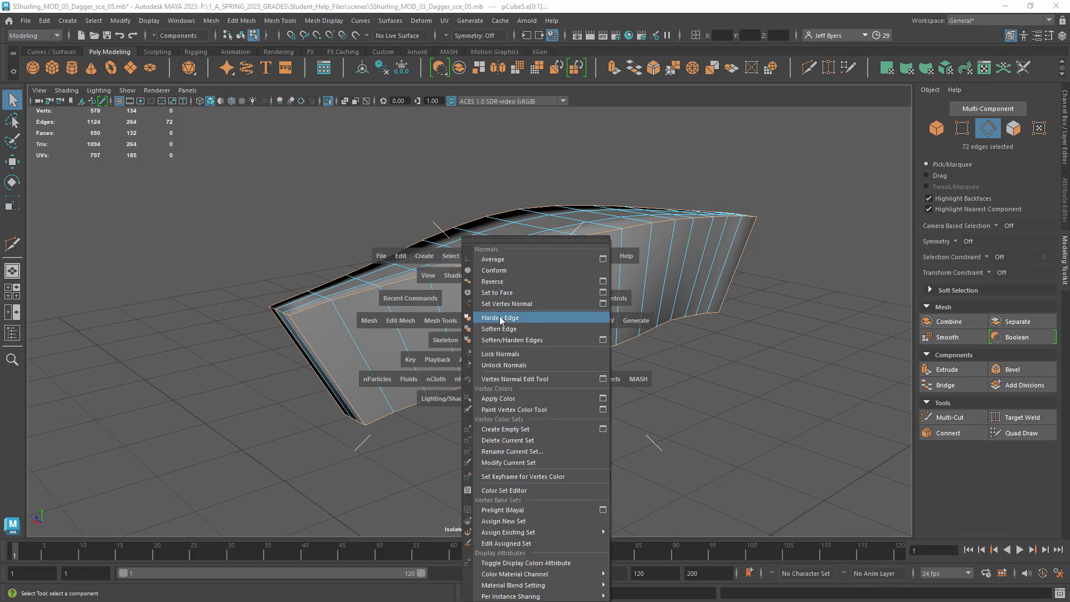
{"action": "left_click", "coordinate": [500, 318]}
Return the crossguard to object mode and inspect its hardened outline and smooth faces
{"action": "right_click_drag", "start_coordinate": [520, 283], "coordinate": [508, 352]}
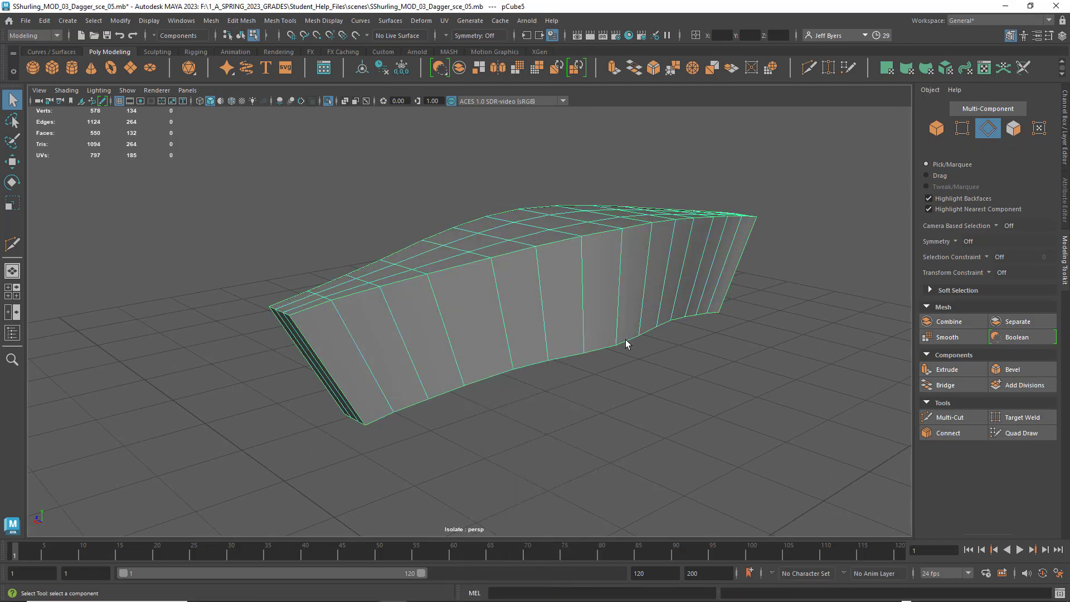
{"action": "key", "text": "ctrl+z"}
{"action": "left_click_drag", "start_coordinate": [648, 333], "coordinate": [544, 286], "text": "alt"}
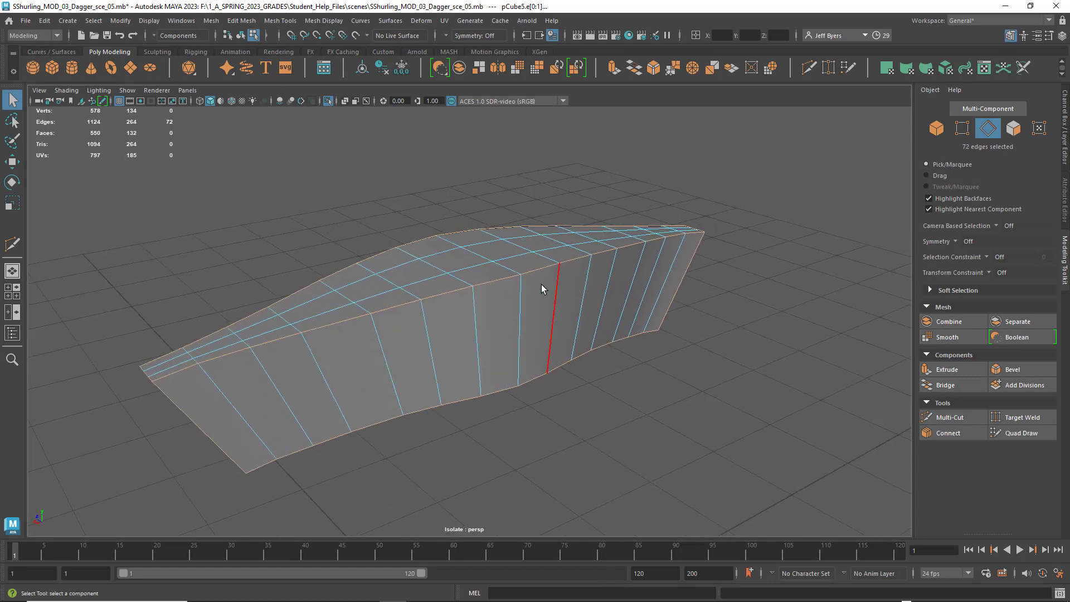
{"action": "right_click", "coordinate": [534, 272]}
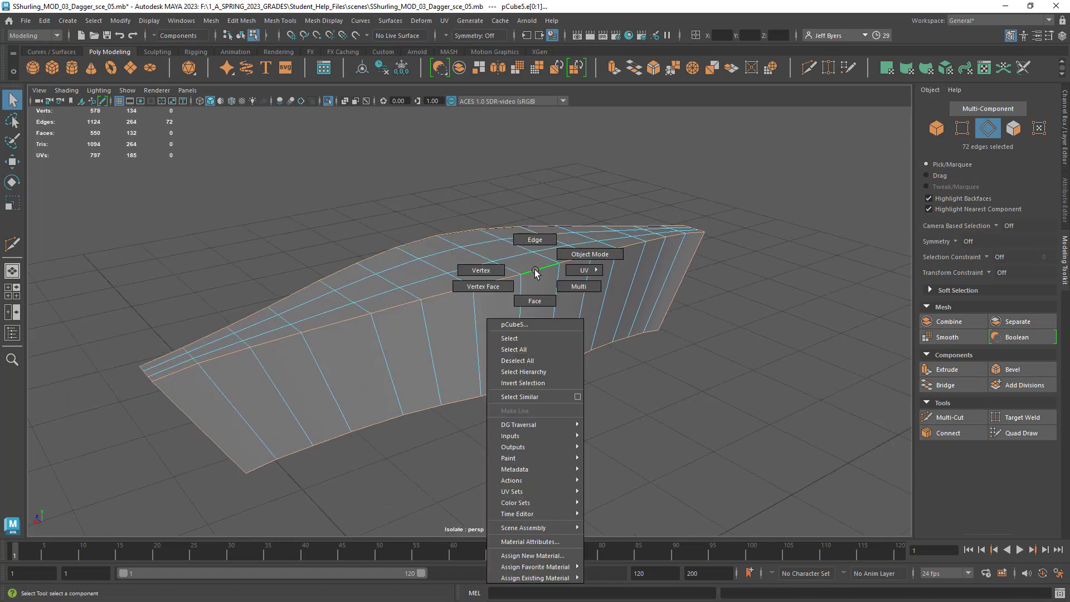
{"action": "left_click", "coordinate": [514, 339]}
{"action": "middle_click_drag", "start_coordinate": [620, 396], "coordinate": [617, 354], "text": "alt"}
{"action": "left_click_drag", "start_coordinate": [616, 354], "coordinate": [643, 346], "text": "alt"}
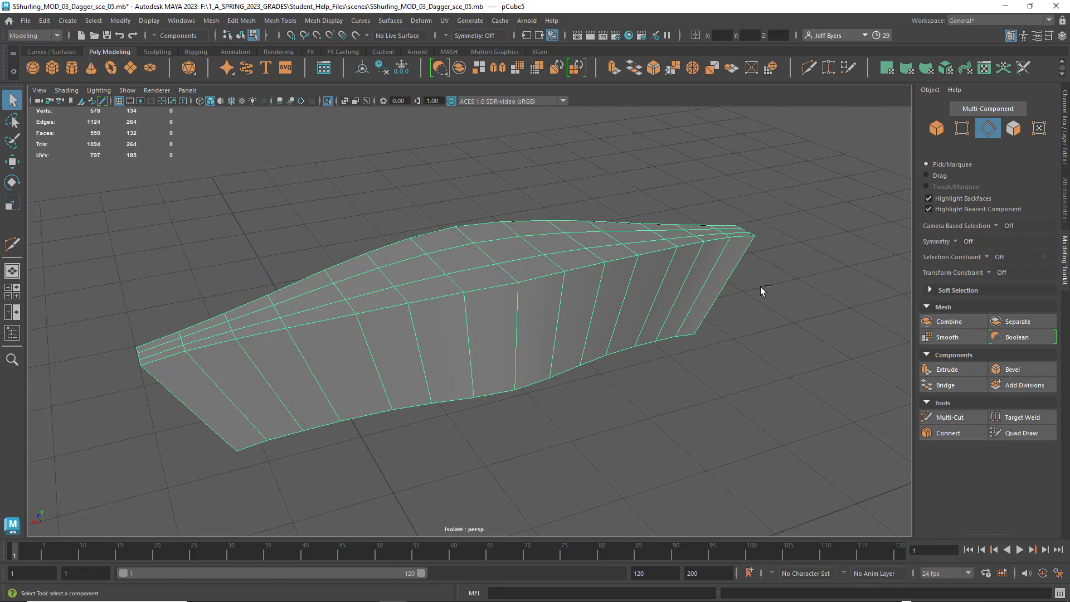
Display the crossguard's attributes and locate the command for deleting its history by type
{"action": "key", "text": "ctrl+a"}
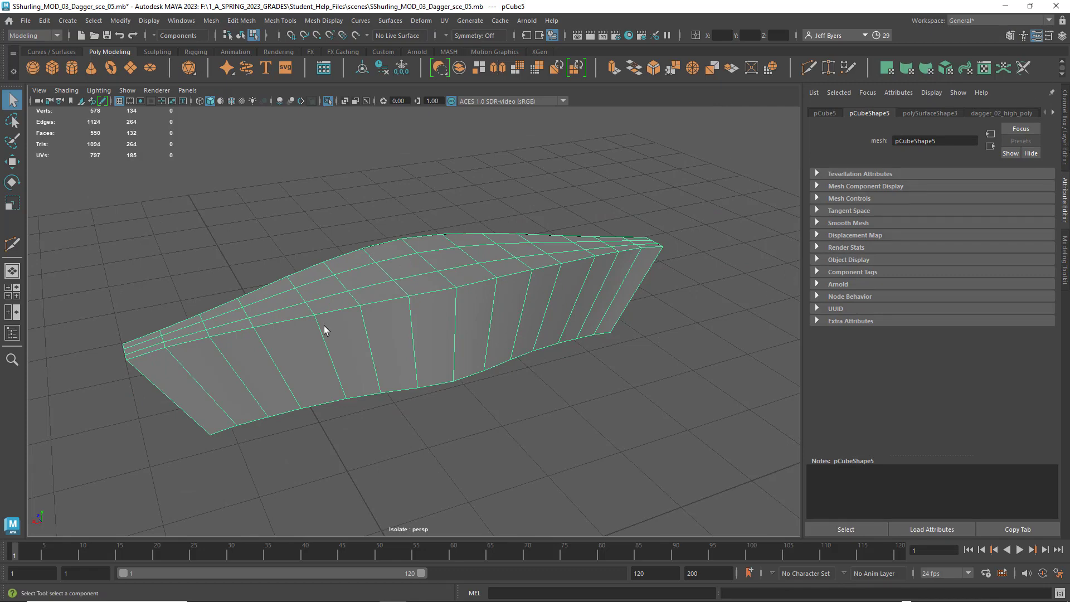
{"action": "left_click_drag", "start_coordinate": [487, 330], "coordinate": [492, 163], "text": "alt"}
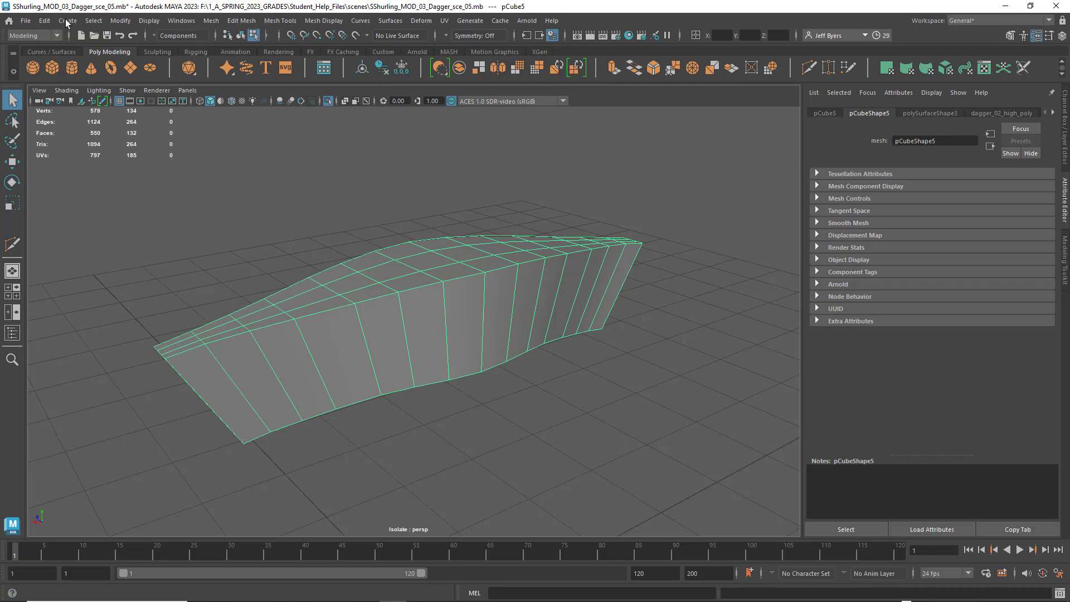
{"action": "left_click", "coordinate": [46, 23]}
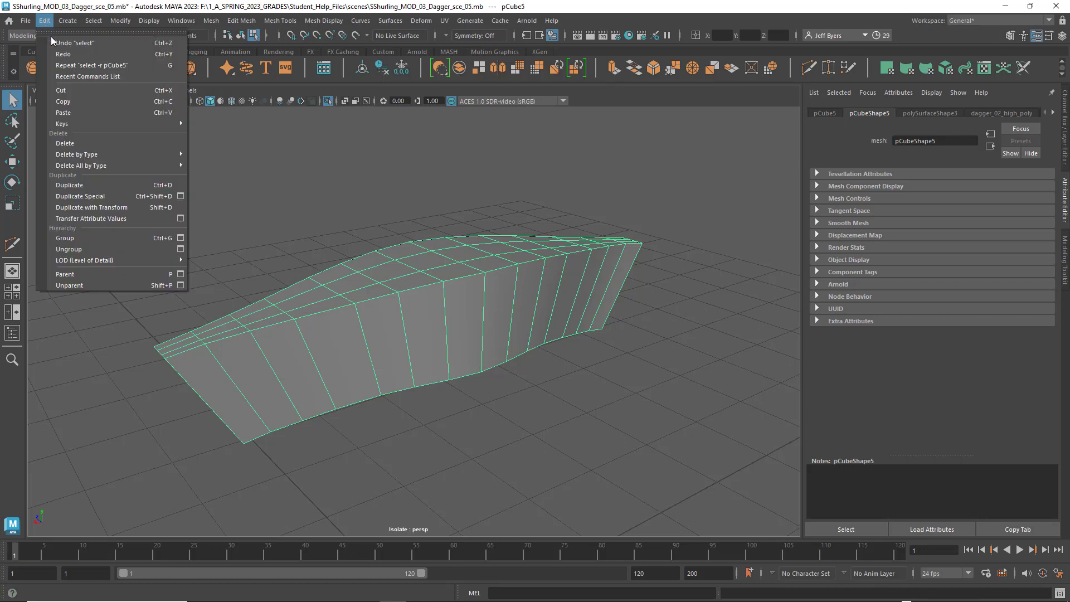
{"action": "mouse_move", "coordinate": [86, 155]}
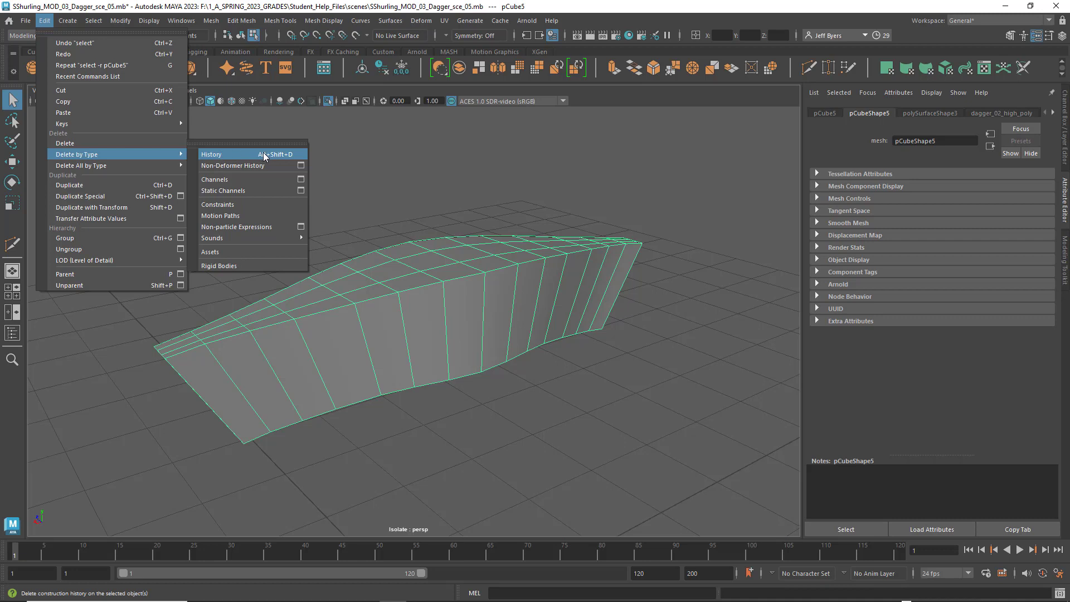
{"action": "left_click", "coordinate": [336, 155]}
{"action": "left_click", "coordinate": [336, 156]}
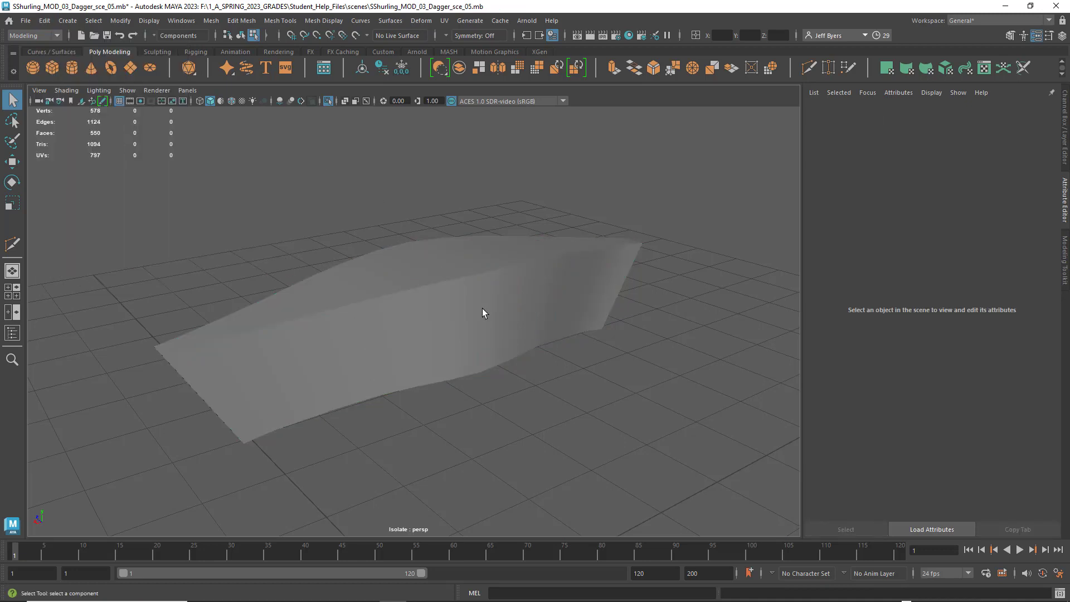
Try deleting the crossguard's construction history, check its inputs in the Channel Box, and undo the deletion
{"action": "left_click", "coordinate": [486, 309]}
{"action": "right_click_drag", "start_coordinate": [432, 265], "coordinate": [420, 332]}
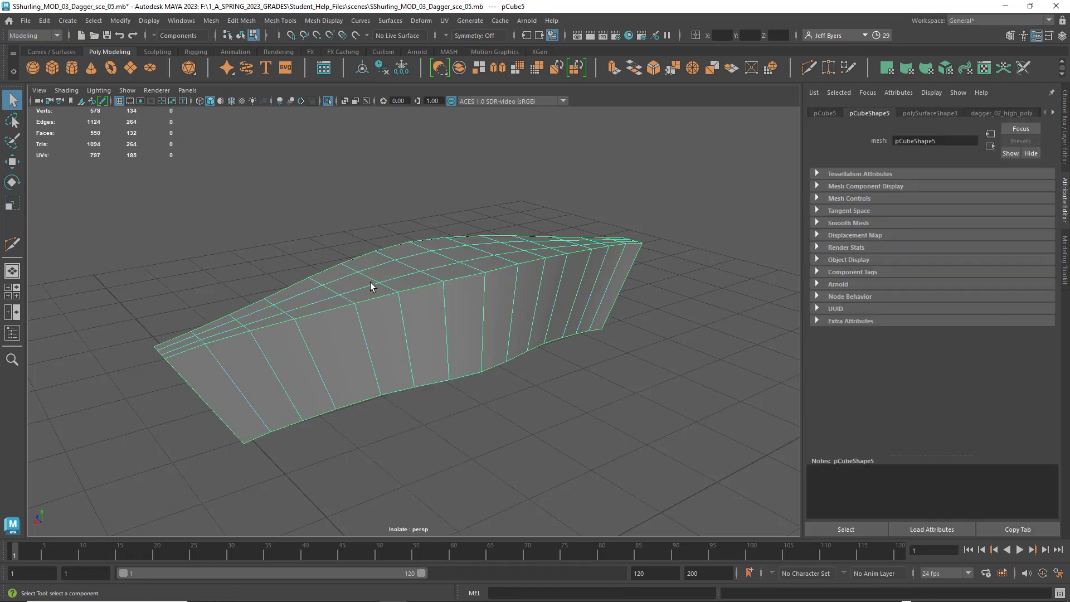
{"action": "left_click", "coordinate": [384, 69]}
{"action": "key", "text": "ctrl+a"}
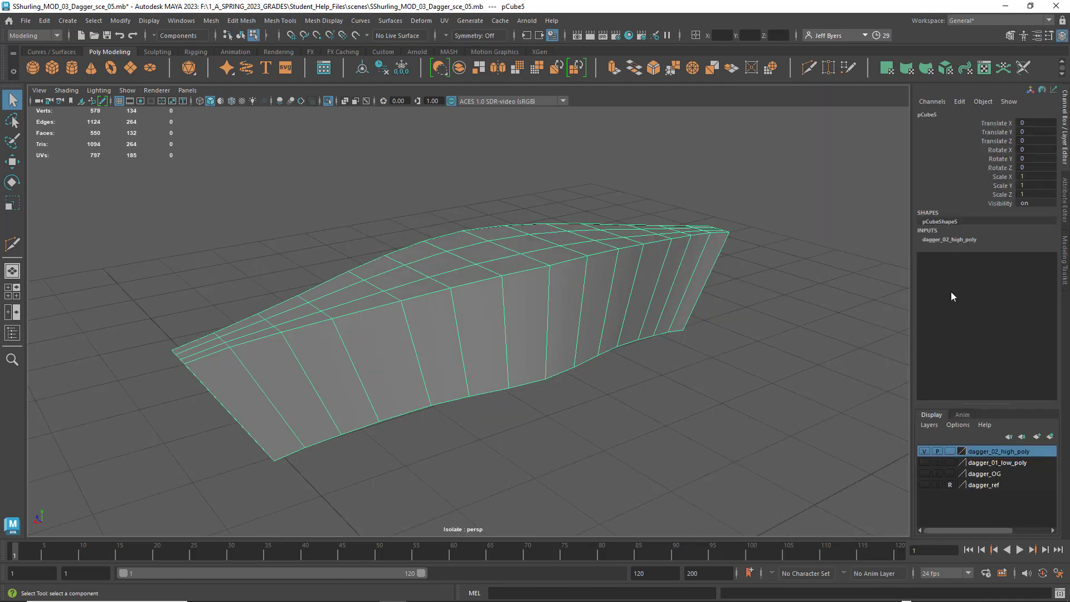
{"action": "key", "text": "ctrl+z"}
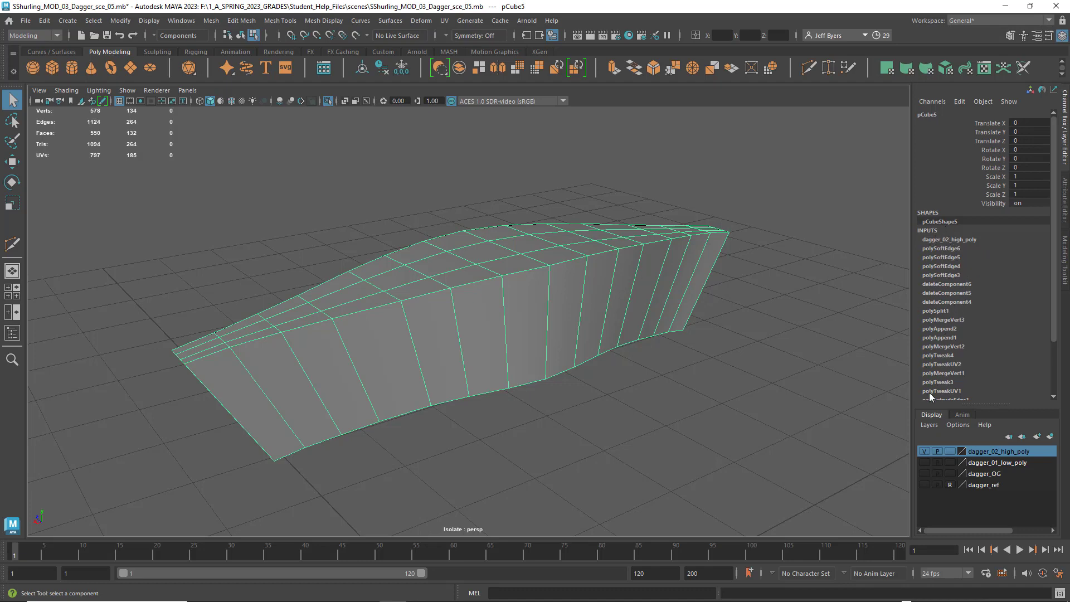
Review the crossguard's full list of construction history nodes in the Channel Box
{"action": "scroll", "coordinate": [956, 363], "scroll_direction": "down", "scroll_amount": 3}
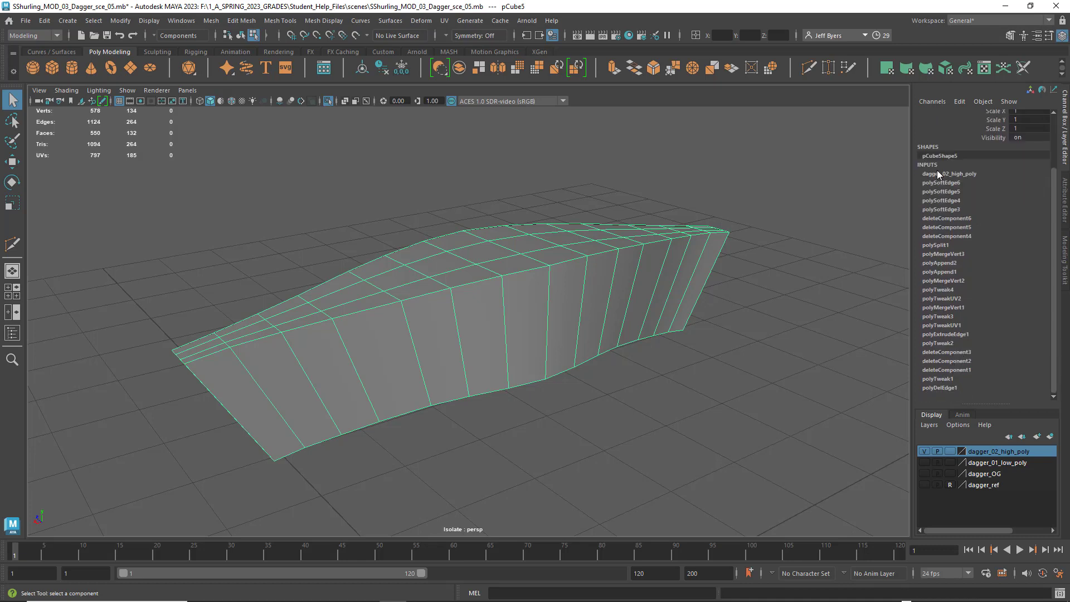
{"action": "scroll", "coordinate": [944, 198], "scroll_direction": "up", "scroll_amount": 3}
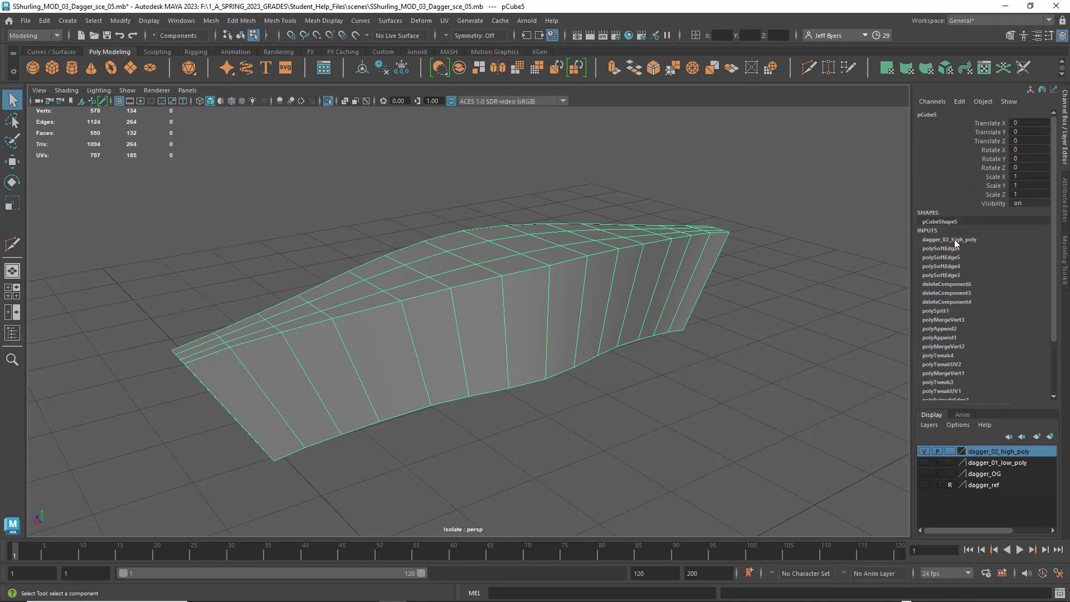
{"action": "scroll", "coordinate": [941, 237], "scroll_direction": "down", "scroll_amount": 3}
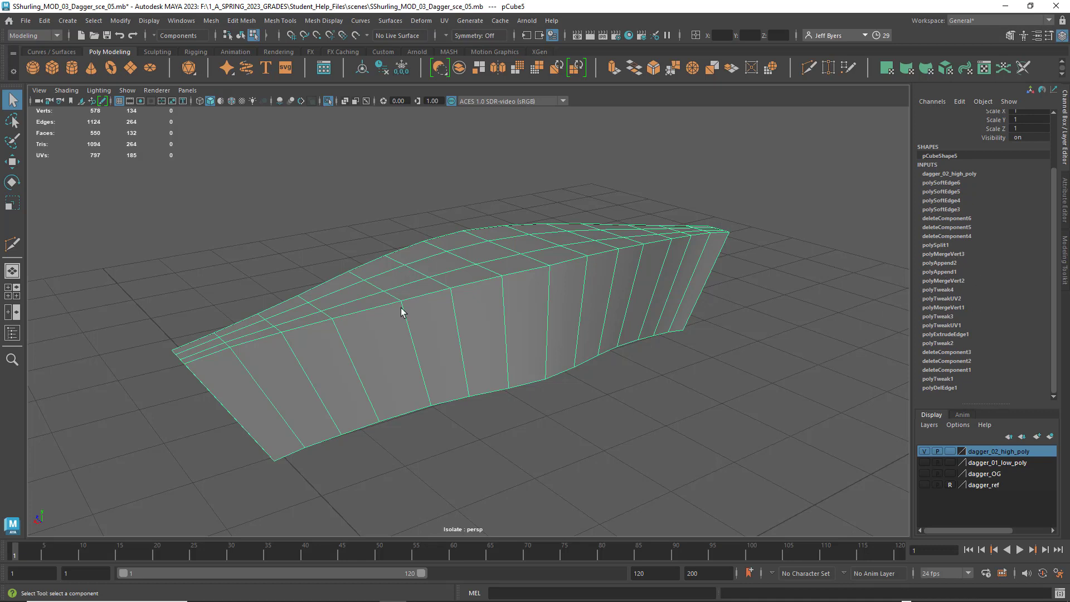
{"action": "scroll", "coordinate": [969, 231], "scroll_direction": "up", "scroll_amount": 3}
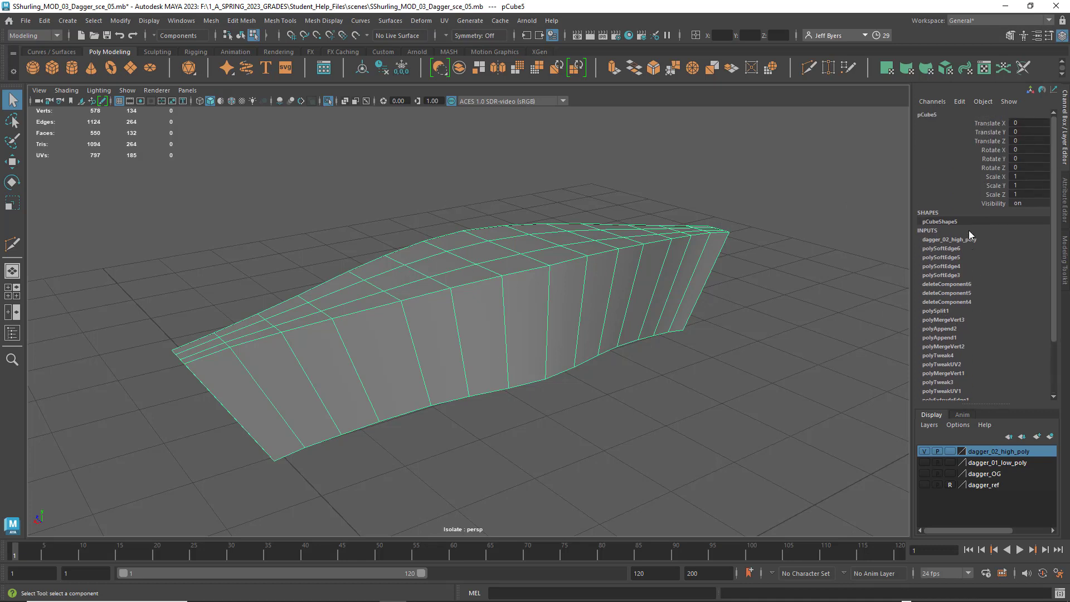
{"action": "scroll", "coordinate": [968, 232], "scroll_direction": "down", "scroll_amount": 3}
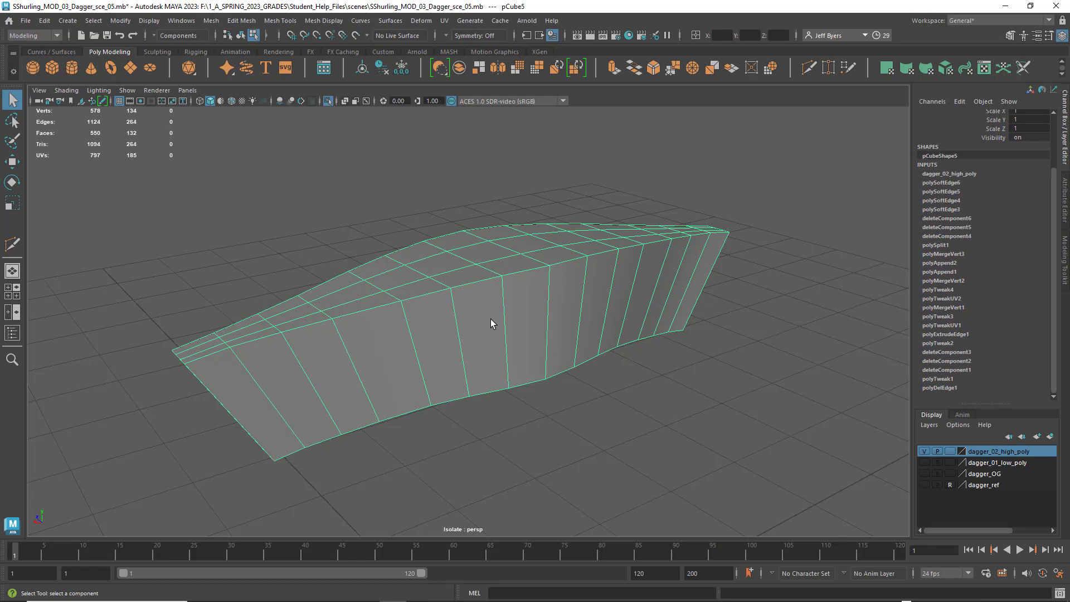
Delete the crossguard's construction history and deselect it
{"action": "left_click_drag", "start_coordinate": [671, 351], "coordinate": [663, 319], "text": "alt"}
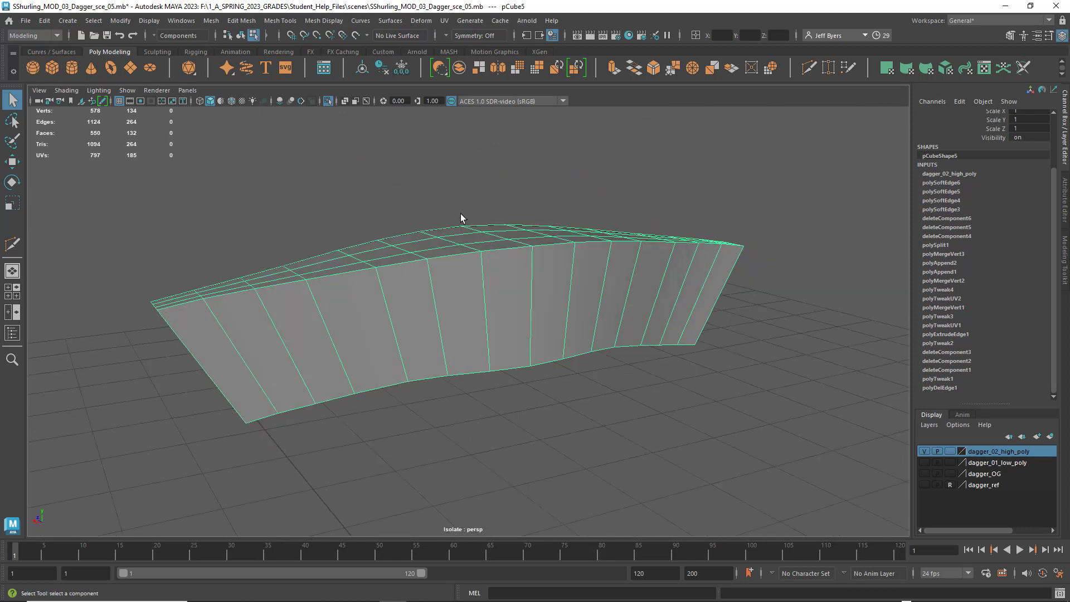
{"action": "left_click", "coordinate": [381, 68]}
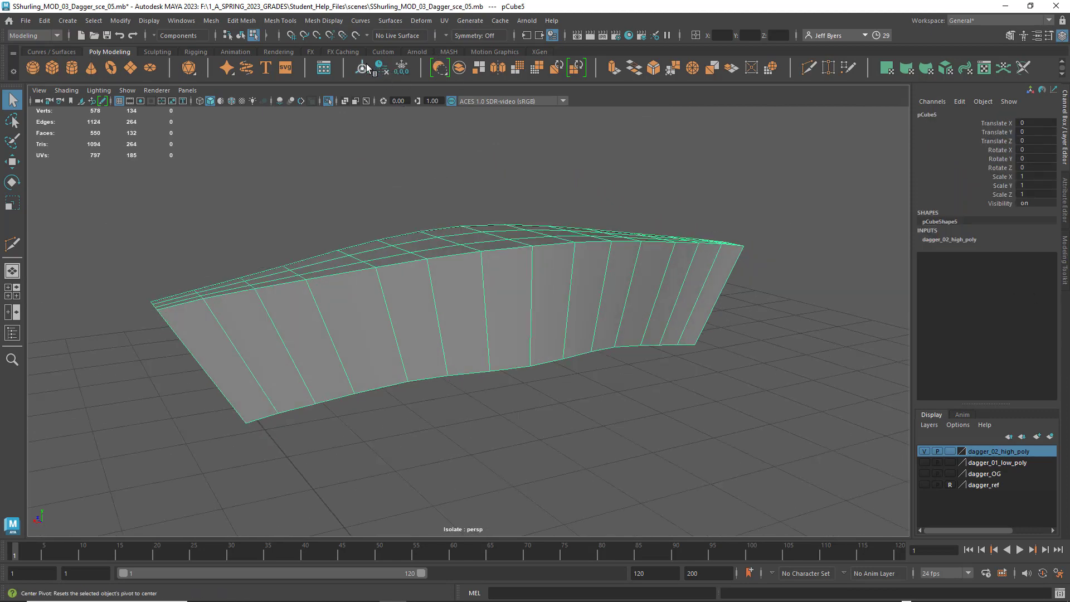
{"action": "left_click", "coordinate": [41, 22]}
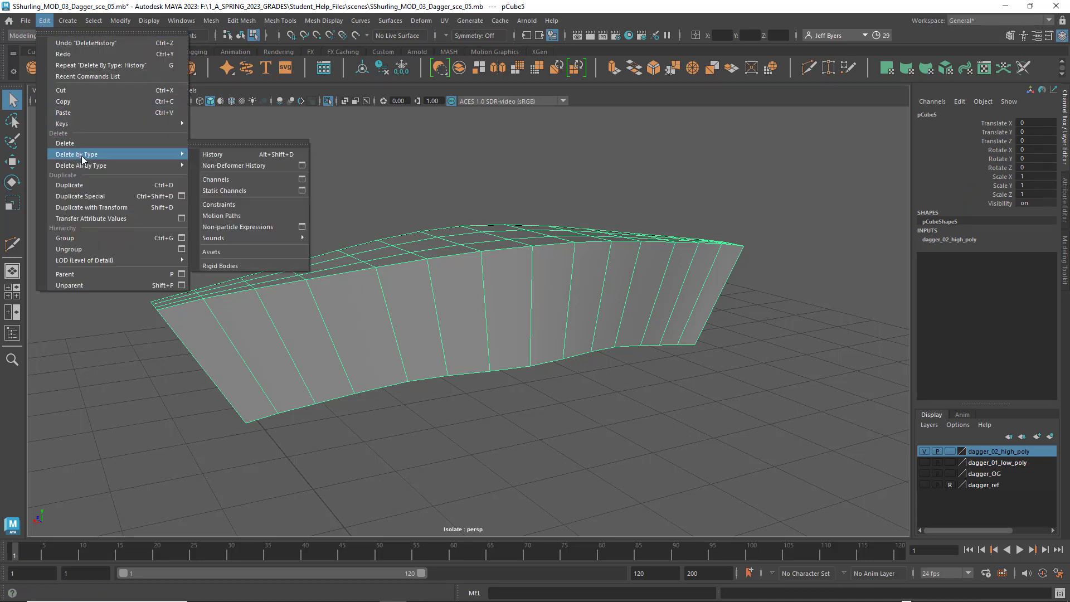
{"action": "left_click", "coordinate": [241, 154]}
{"action": "left_click", "coordinate": [477, 153]}
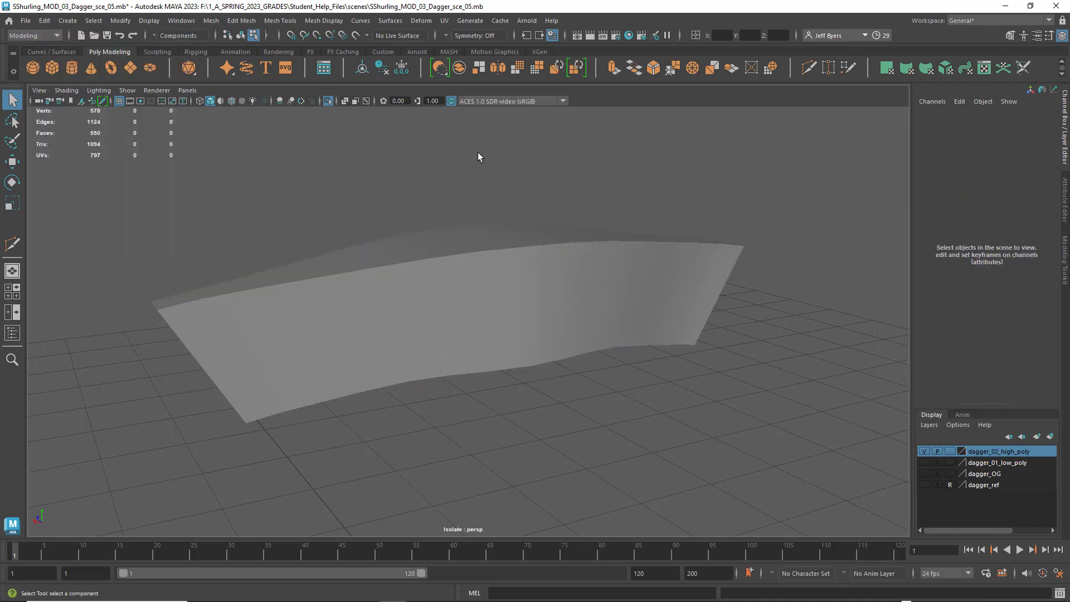
Select the crossguard as a whole object and center its pivot
{"action": "right_click_drag", "start_coordinate": [557, 289], "coordinate": [555, 351]}
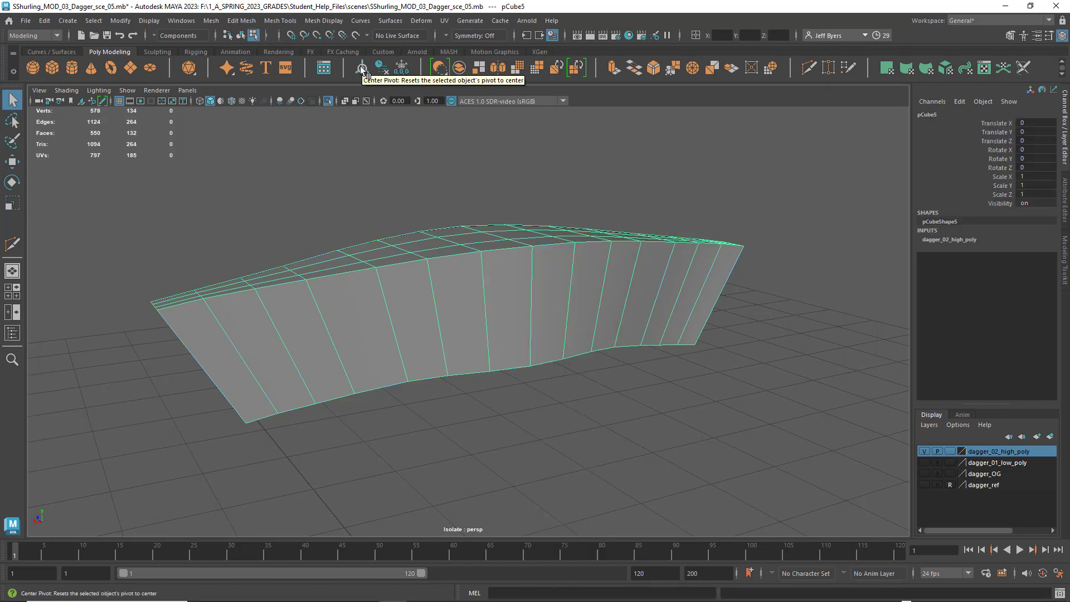
{"action": "left_click", "coordinate": [120, 20]}
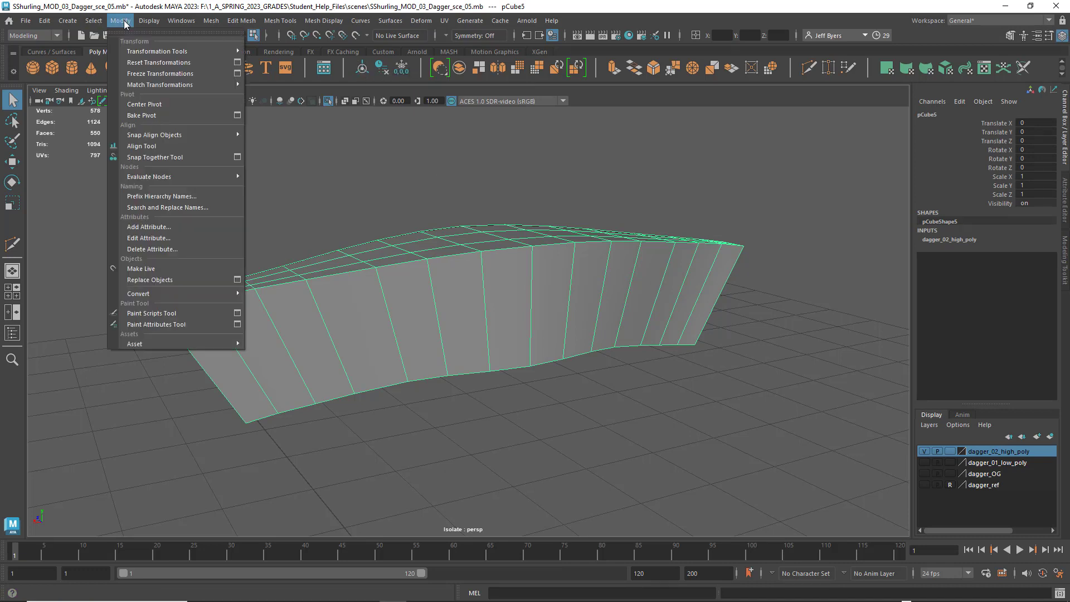
{"action": "left_click", "coordinate": [144, 104]}
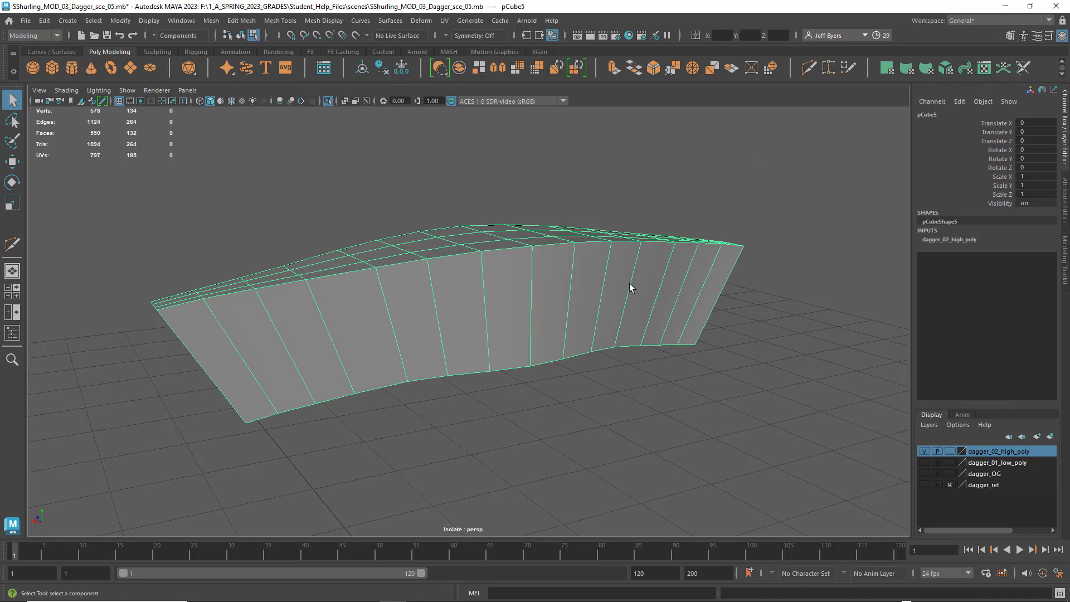
Test the crossguard's centered pivot by rotating it about Y by about 41° and about 48°, undoing each rotation
{"action": "key", "text": "e"}
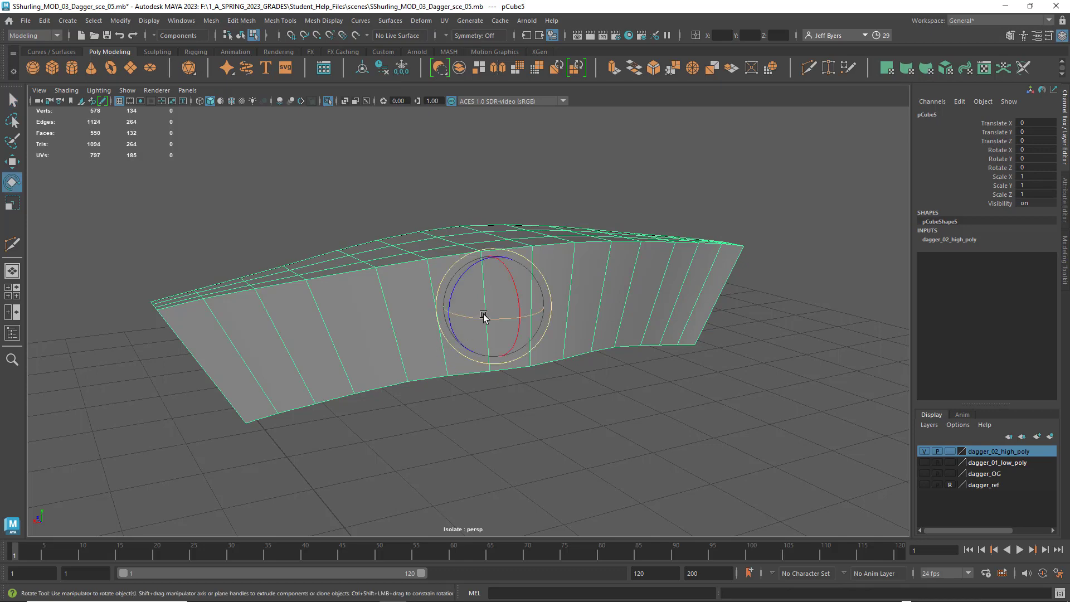
{"action": "left_click_drag", "start_coordinate": [485, 316], "coordinate": [522, 322]}
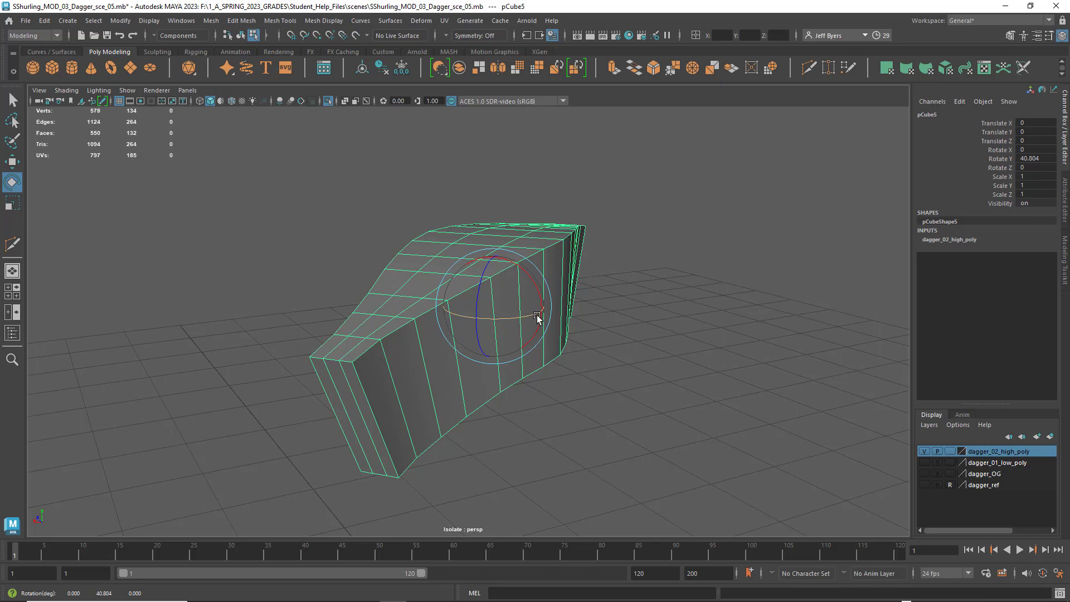
{"action": "key", "text": "ctrl+z"}
{"action": "left_click_drag", "start_coordinate": [630, 316], "coordinate": [590, 319], "text": "alt"}
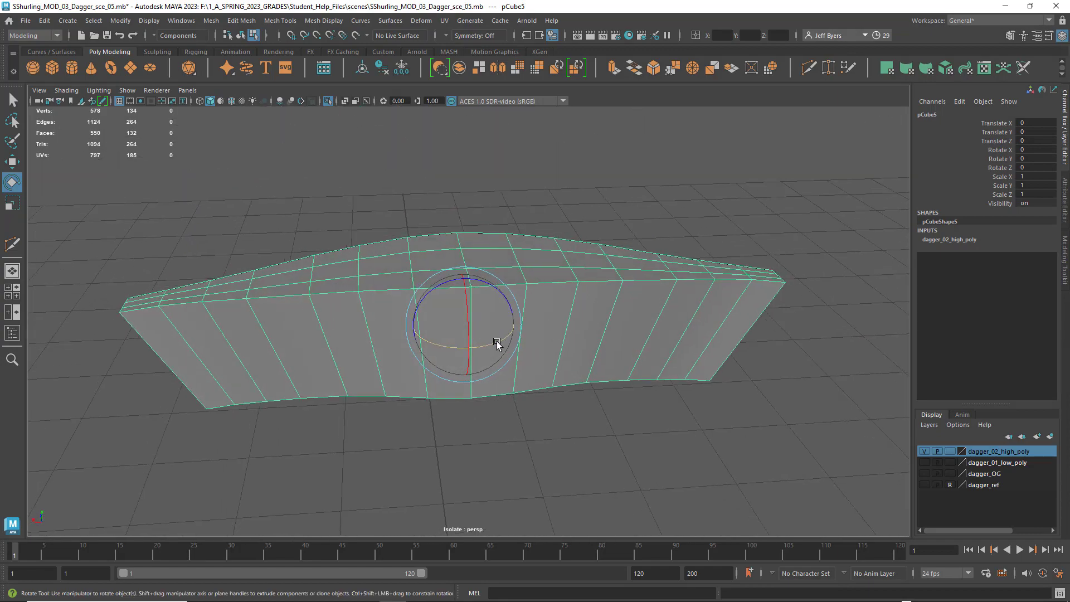
{"action": "left_click_drag", "start_coordinate": [496, 344], "coordinate": [566, 353]}
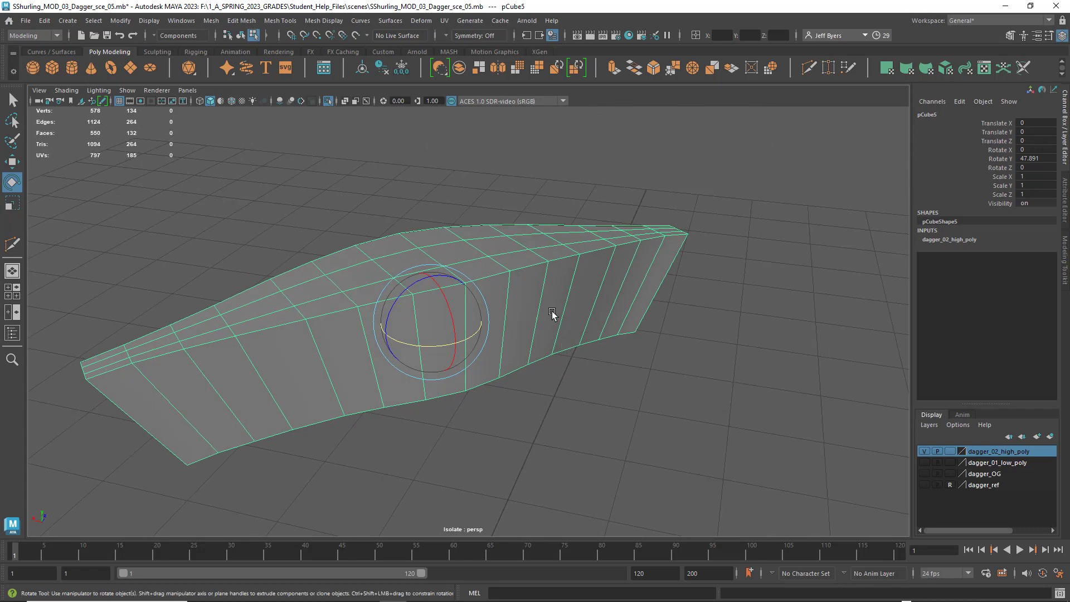
{"action": "key", "text": "ctrl+z"}
Freeze the crossguard's translate, rotate and scale transformations
{"action": "left_click_drag", "start_coordinate": [551, 314], "coordinate": [593, 319], "text": "alt"}
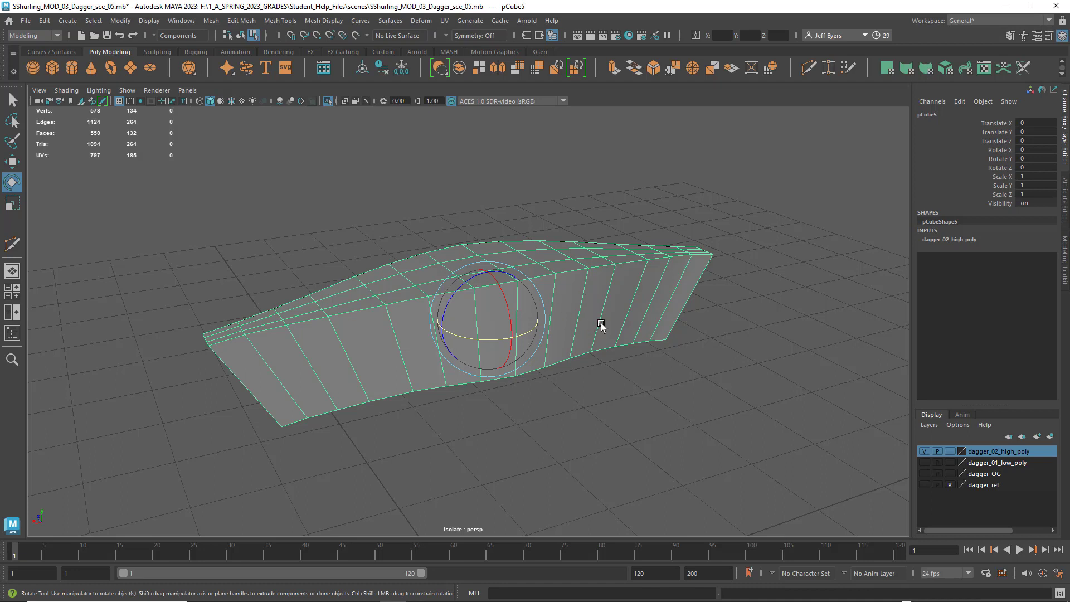
{"action": "left_click_drag", "start_coordinate": [601, 327], "coordinate": [622, 318], "text": "alt"}
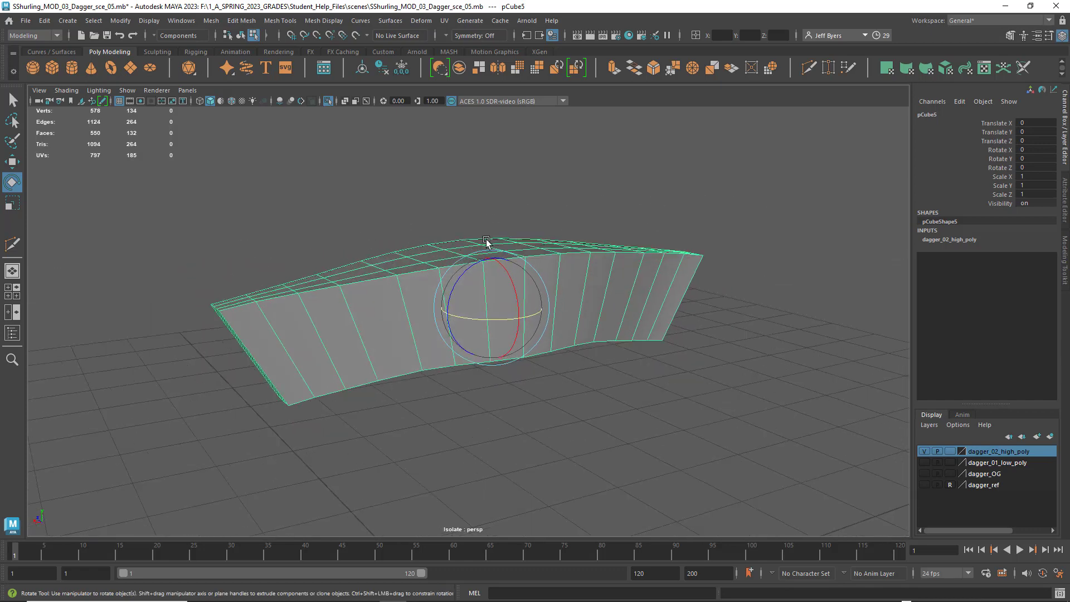
{"action": "left_click_drag", "start_coordinate": [486, 242], "coordinate": [472, 256], "text": "alt"}
{"action": "left_click", "coordinate": [402, 68]}
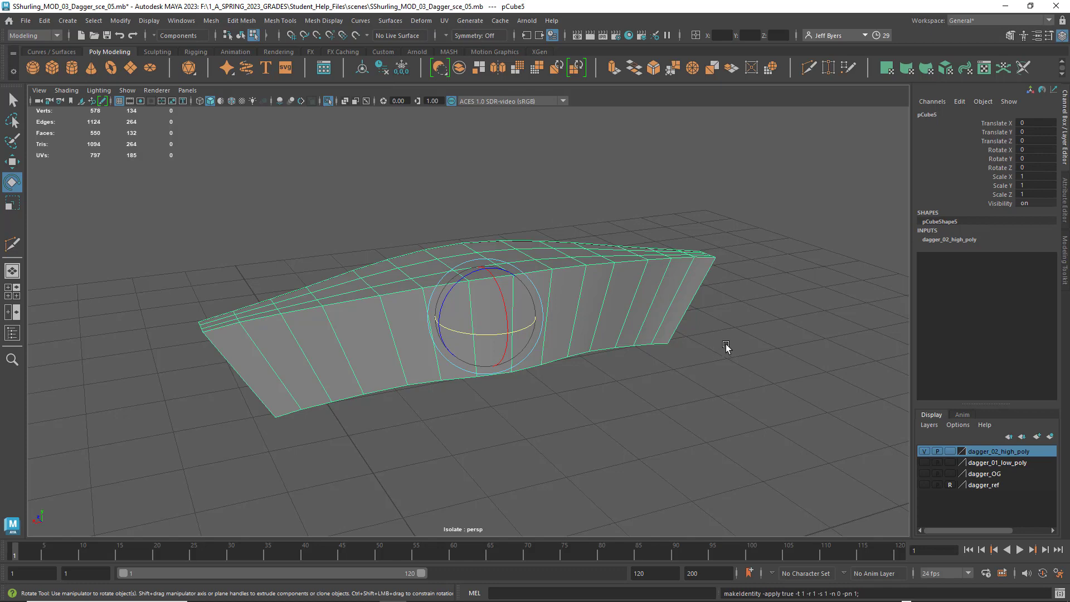
{"action": "left_click_drag", "start_coordinate": [726, 346], "coordinate": [650, 344], "text": "alt"}
Switch the crossguard to component selection with the Select tool and return it to Object Mode
{"action": "right_click", "coordinate": [628, 284]}
{"action": "left_click", "coordinate": [605, 351]}
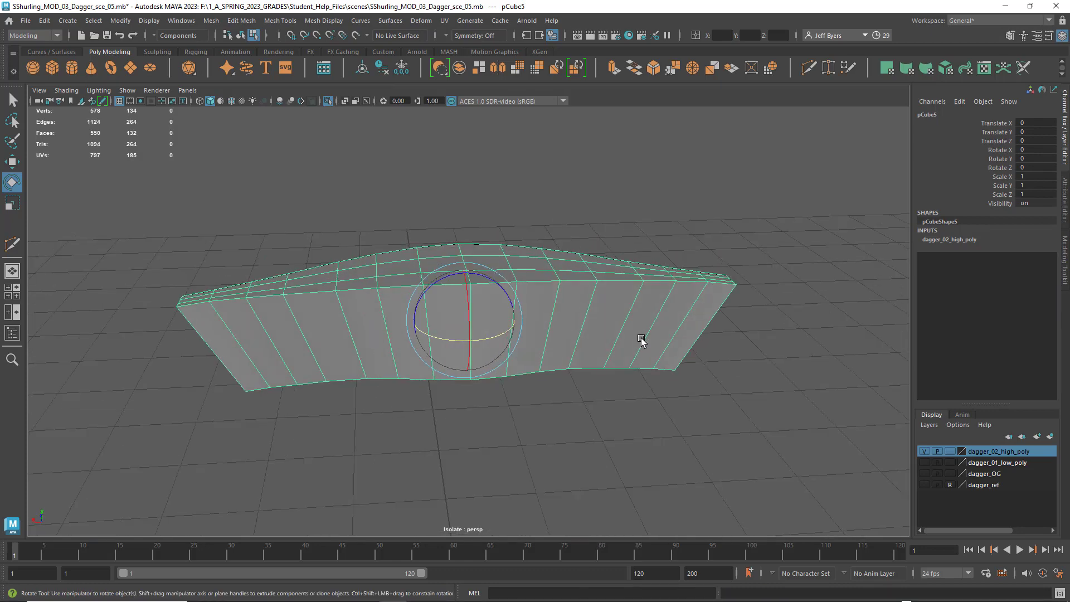
{"action": "key", "text": "q"}
{"action": "left_click_drag", "start_coordinate": [545, 331], "coordinate": [523, 285], "text": "alt"}
{"action": "left_click", "coordinate": [520, 265]}
{"action": "left_click", "coordinate": [504, 288]}
{"action": "right_click", "coordinate": [523, 281]}
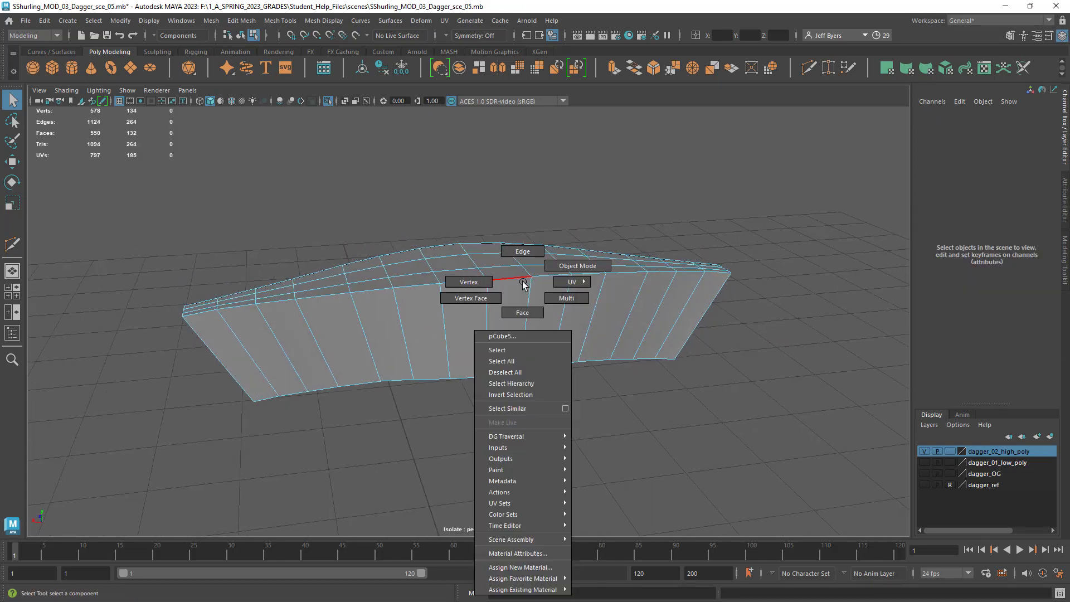
{"action": "left_click", "coordinate": [519, 351]}
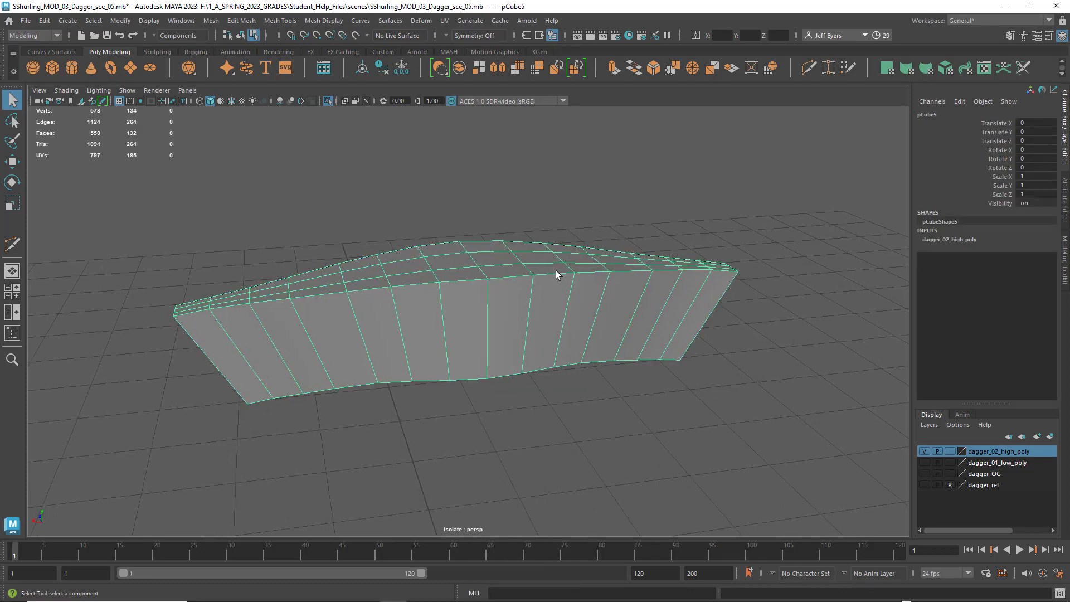
Toggle the selection mask to component type and back to object type with the crossguard selected
{"action": "scroll", "coordinate": [554, 272], "scroll_direction": "up", "scroll_amount": 4}
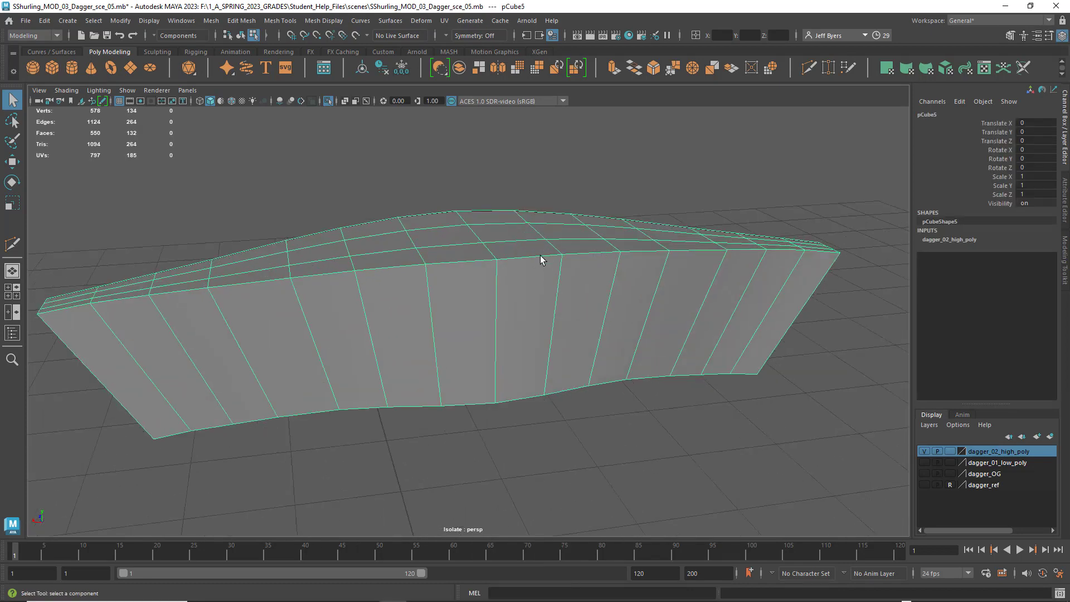
{"action": "left_click", "coordinate": [253, 35]}
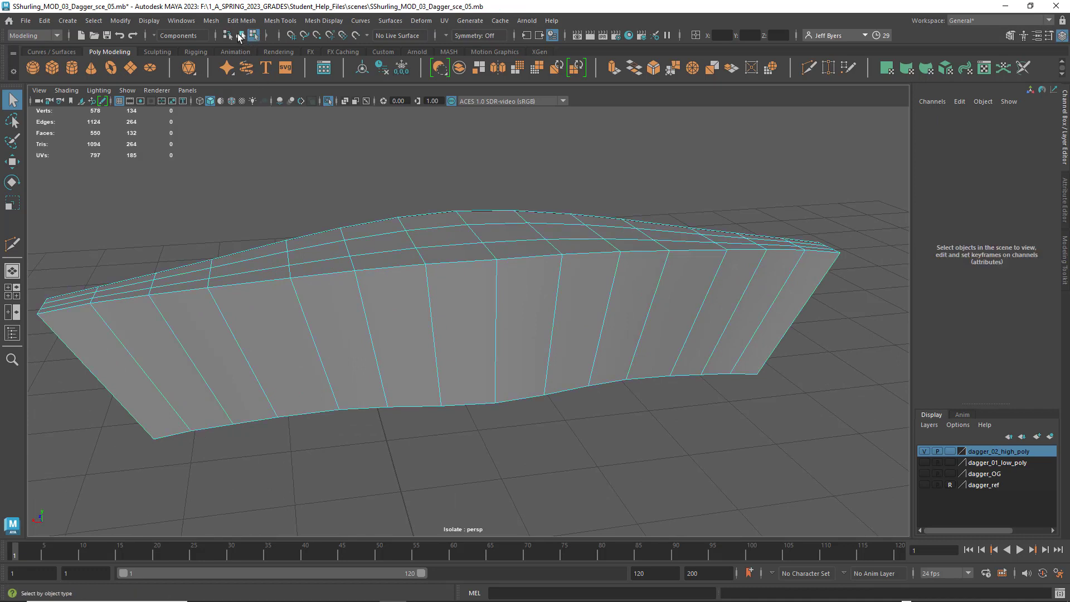
{"action": "left_click", "coordinate": [239, 35]}
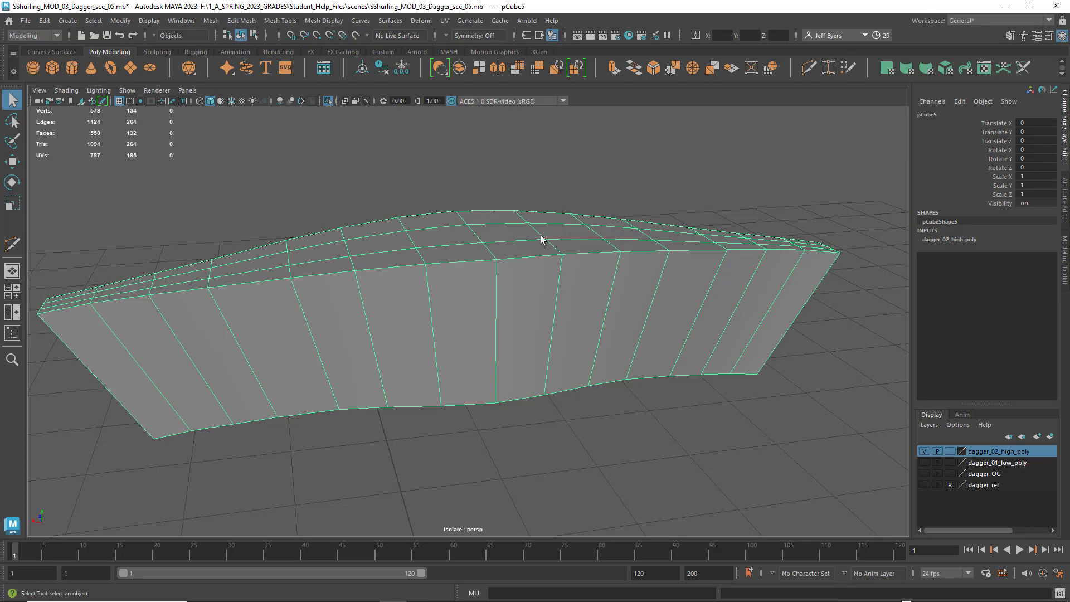
{"action": "left_click_drag", "start_coordinate": [567, 268], "coordinate": [570, 257], "text": "alt"}
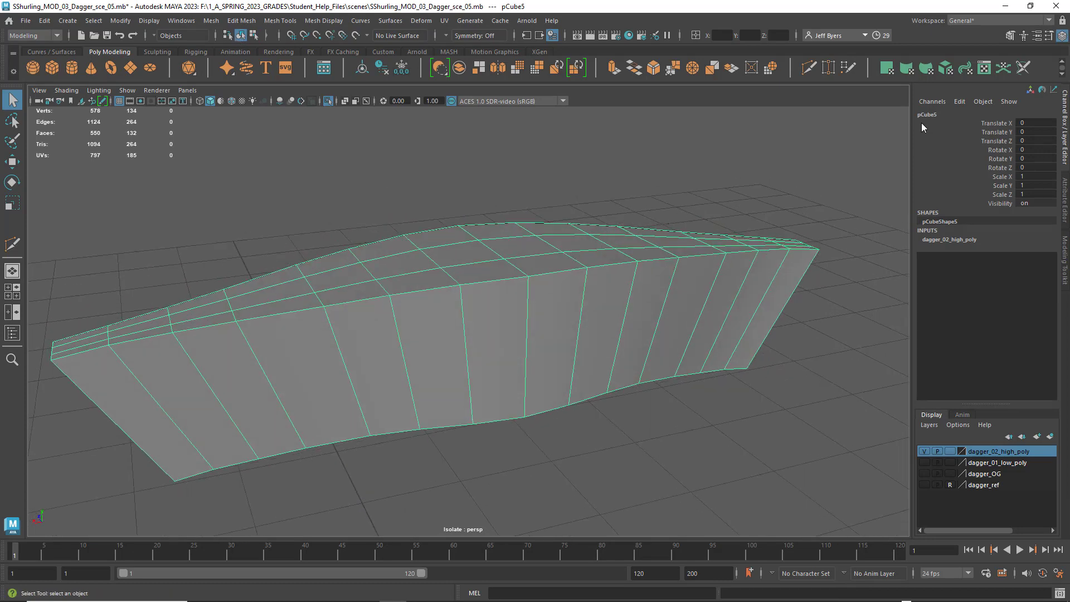
Show the Modeling Toolkit and try Multi-Component selection around the crossguard's central upper front edge, clearing the selection at the end
{"action": "left_click", "coordinate": [1009, 35]}
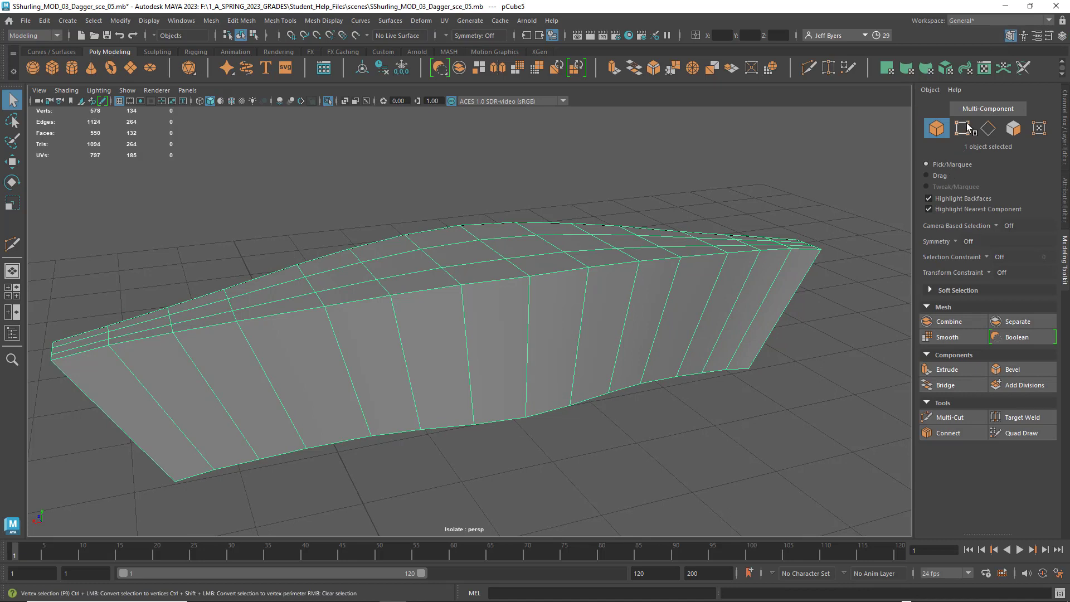
{"action": "left_click", "coordinate": [978, 108]}
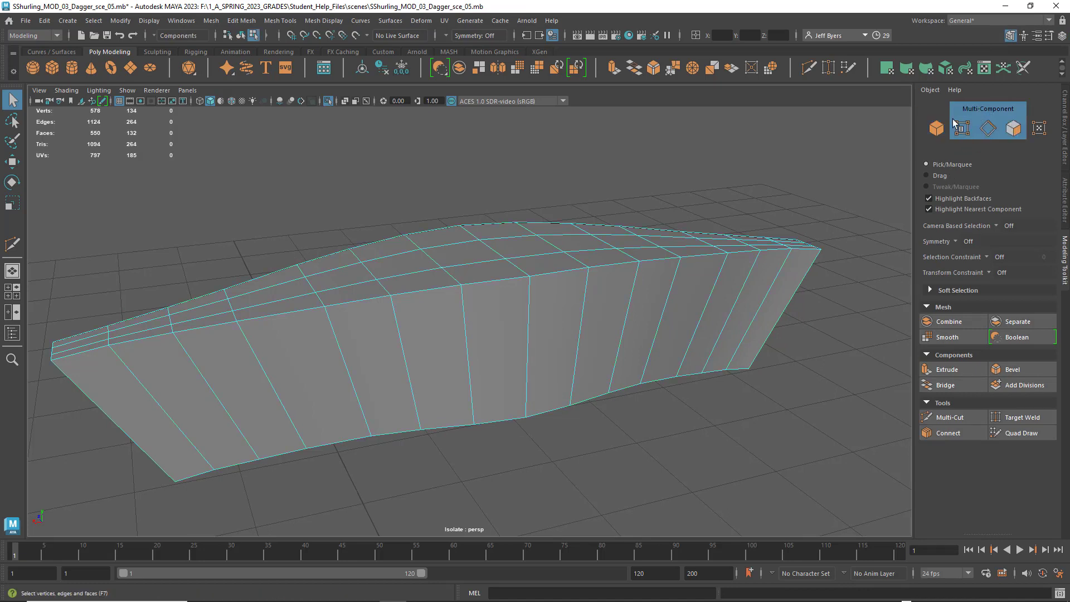
{"action": "left_click", "coordinate": [519, 270]}
{"action": "left_click", "coordinate": [549, 273]}
{"action": "left_click", "coordinate": [530, 277]}
{"action": "left_click", "coordinate": [540, 269]}
{"action": "left_click", "coordinate": [543, 262]}
{"action": "left_click", "coordinate": [532, 280]}
{"action": "key", "text": "w"}
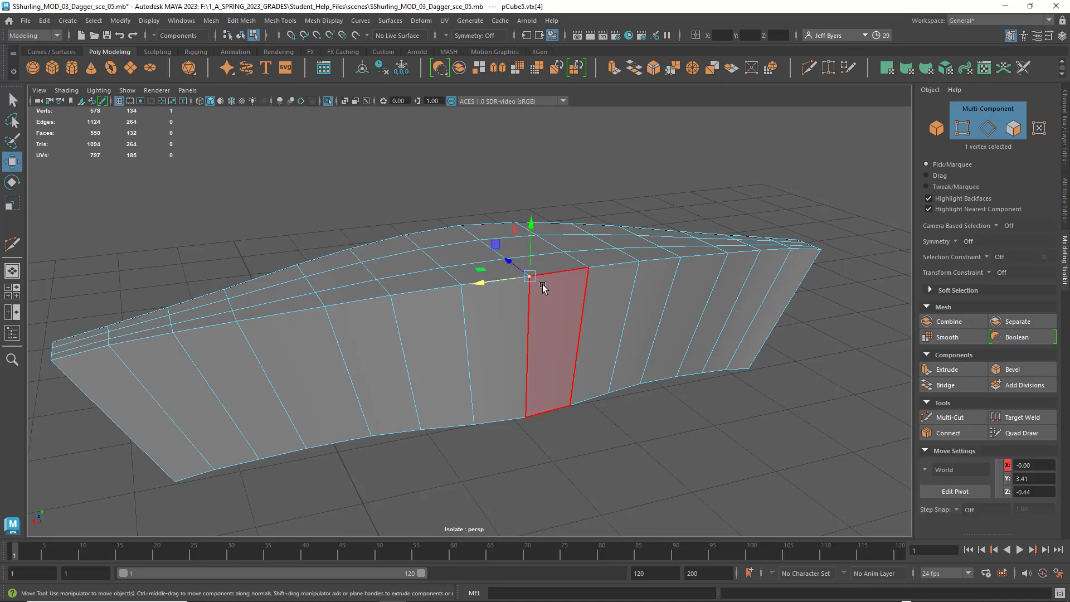
{"action": "key", "text": "ctrl+z"}
{"action": "left_click", "coordinate": [583, 185]}
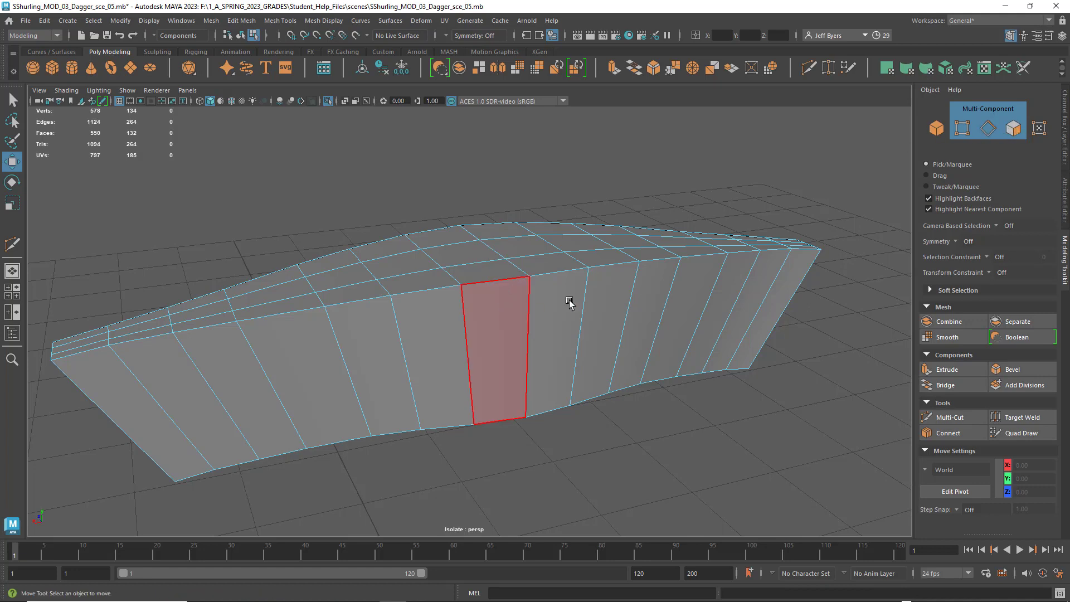
Select a central front face, its upper edge and an adjacent vertex in their respective selection modes, and return to object selection
{"action": "left_click", "coordinate": [1012, 129]}
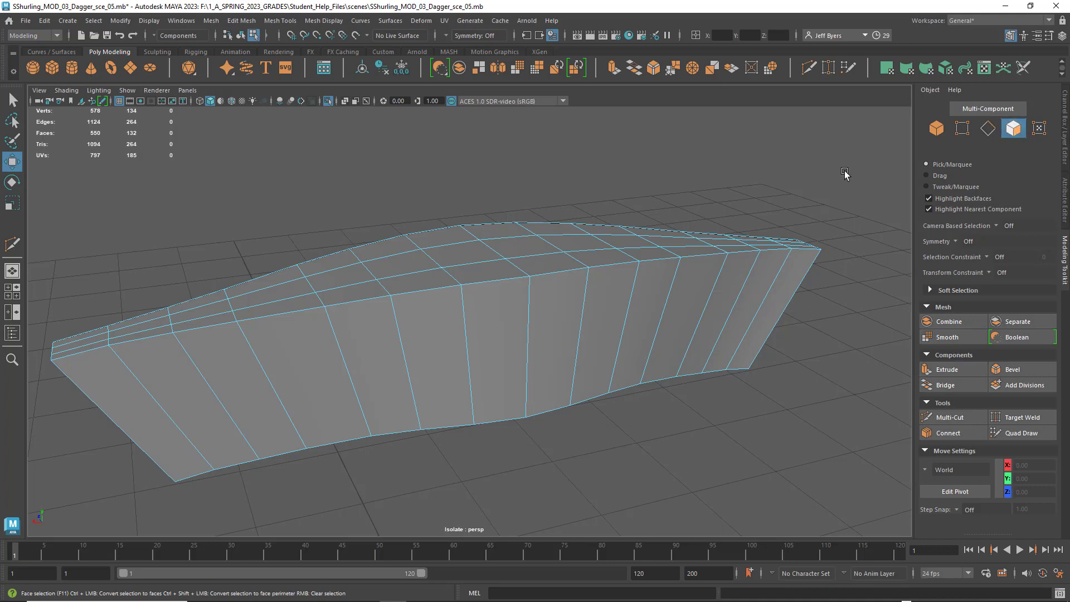
{"action": "left_click", "coordinate": [488, 326]}
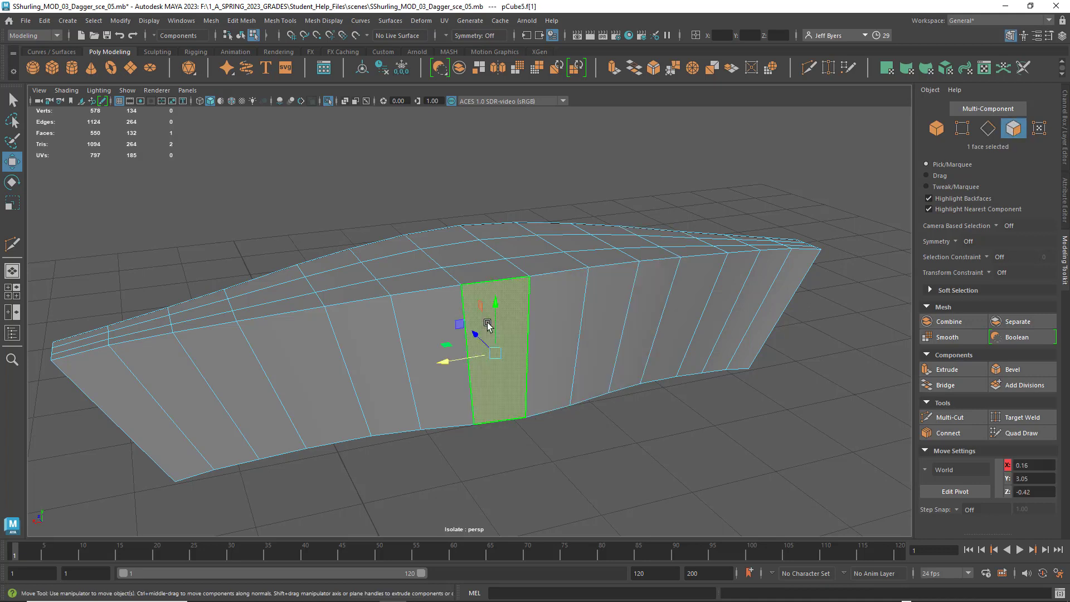
{"action": "left_click", "coordinate": [987, 129]}
{"action": "left_click", "coordinate": [504, 280]}
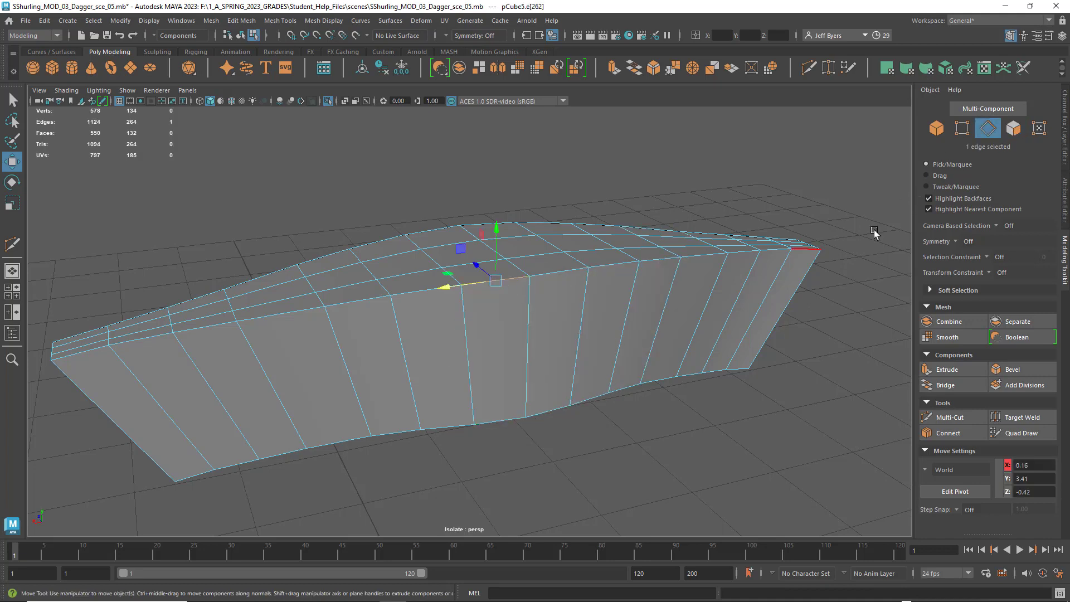
{"action": "left_click", "coordinate": [962, 129]}
{"action": "left_click", "coordinate": [546, 278]}
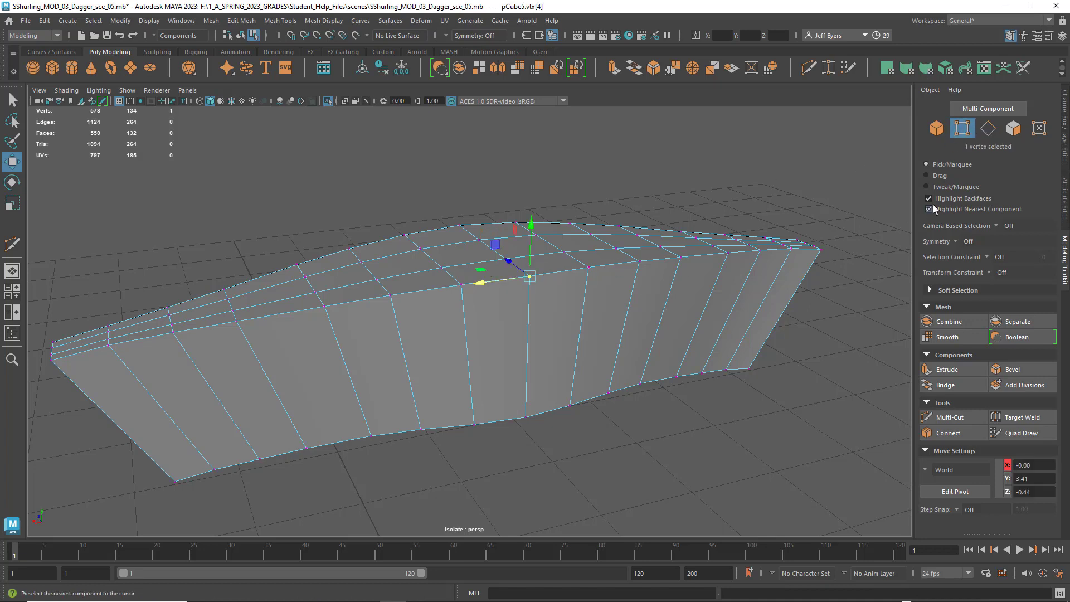
{"action": "left_click", "coordinate": [936, 129]}
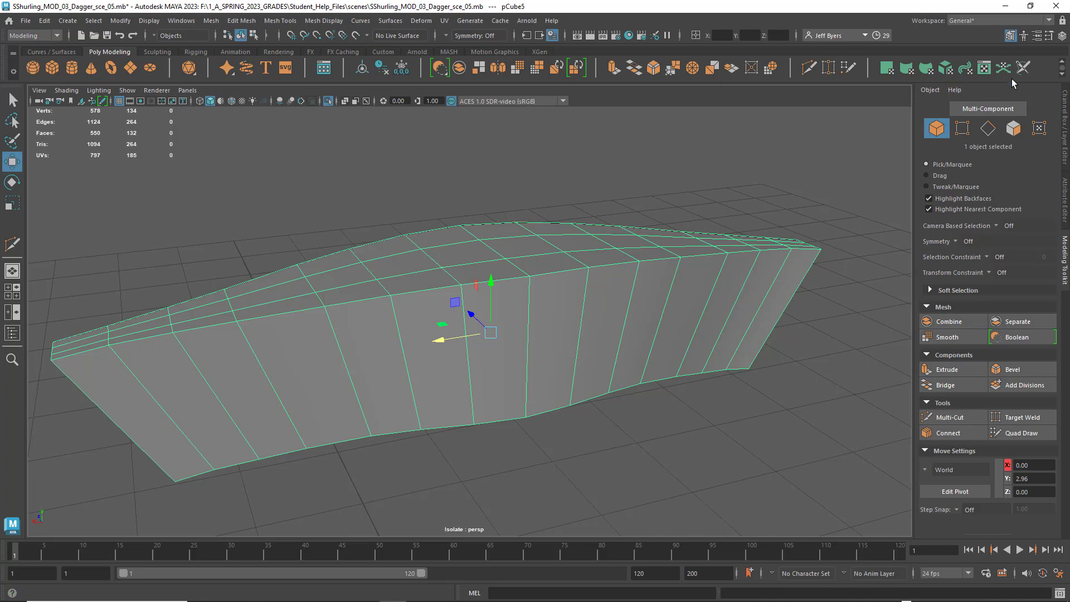
Examine the Modeling Toolkit's Symmetry, Camera Based Selection and Soft Selection options without changing them
{"action": "left_click", "coordinate": [955, 240]}
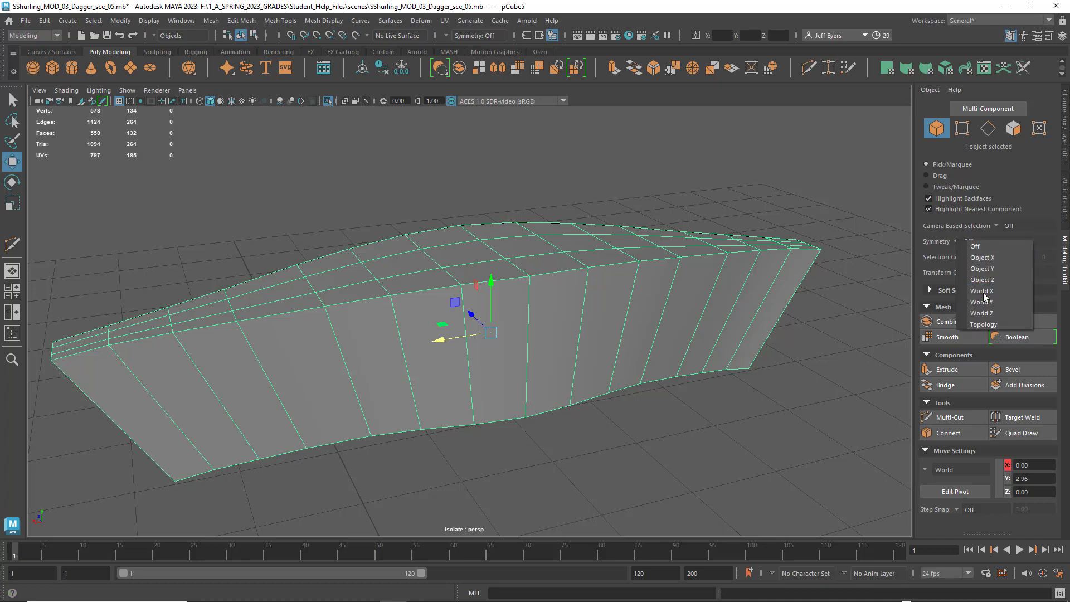
{"action": "left_click", "coordinate": [1044, 220]}
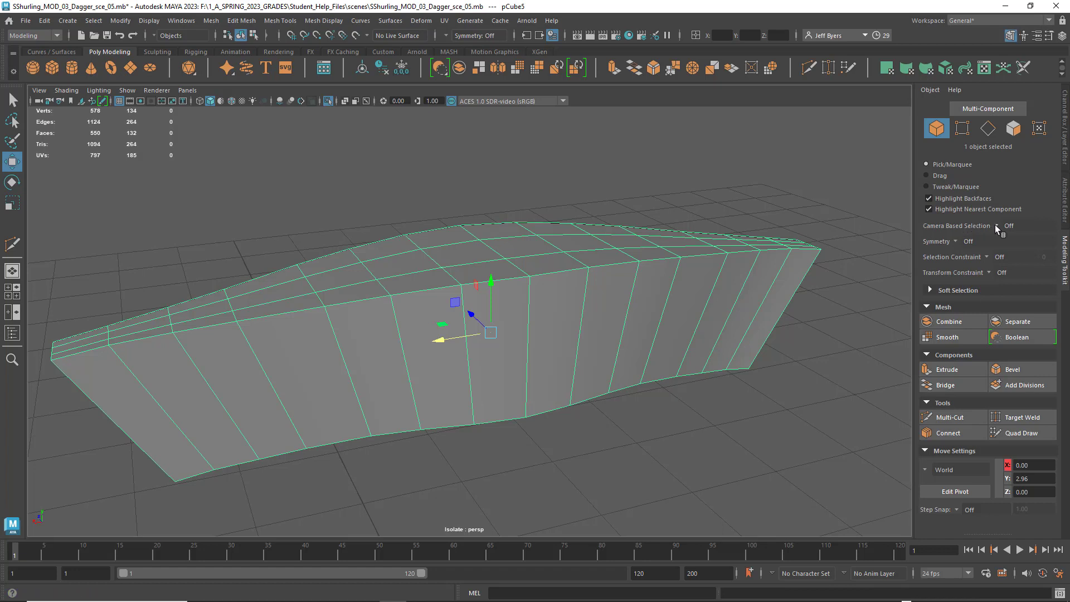
{"action": "left_click", "coordinate": [995, 226]}
{"action": "left_click", "coordinate": [1038, 214]}
{"action": "left_click", "coordinate": [930, 289]}
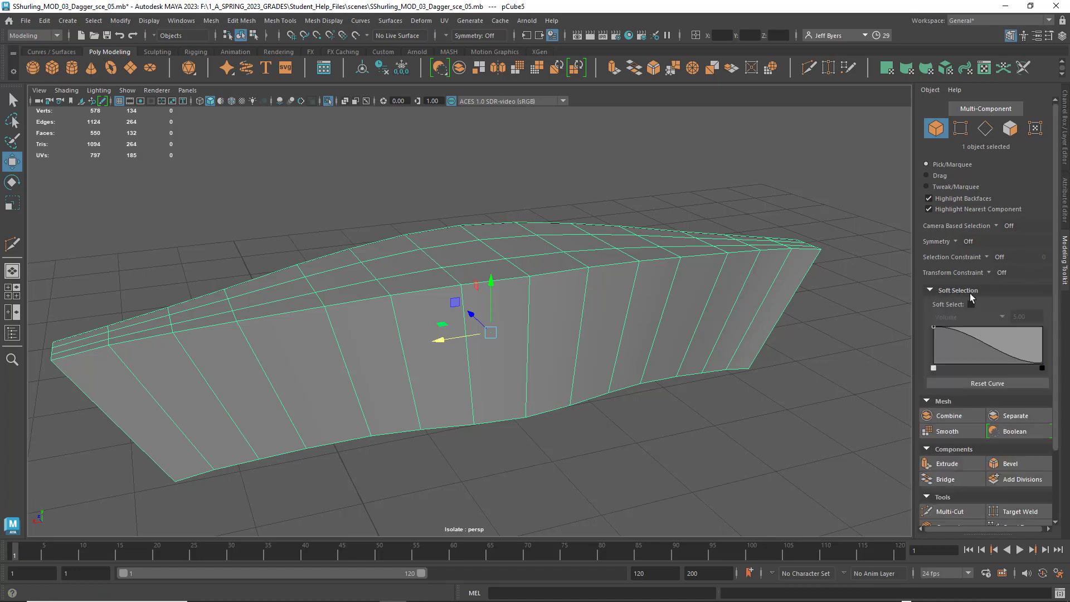
{"action": "left_click", "coordinate": [931, 289]}
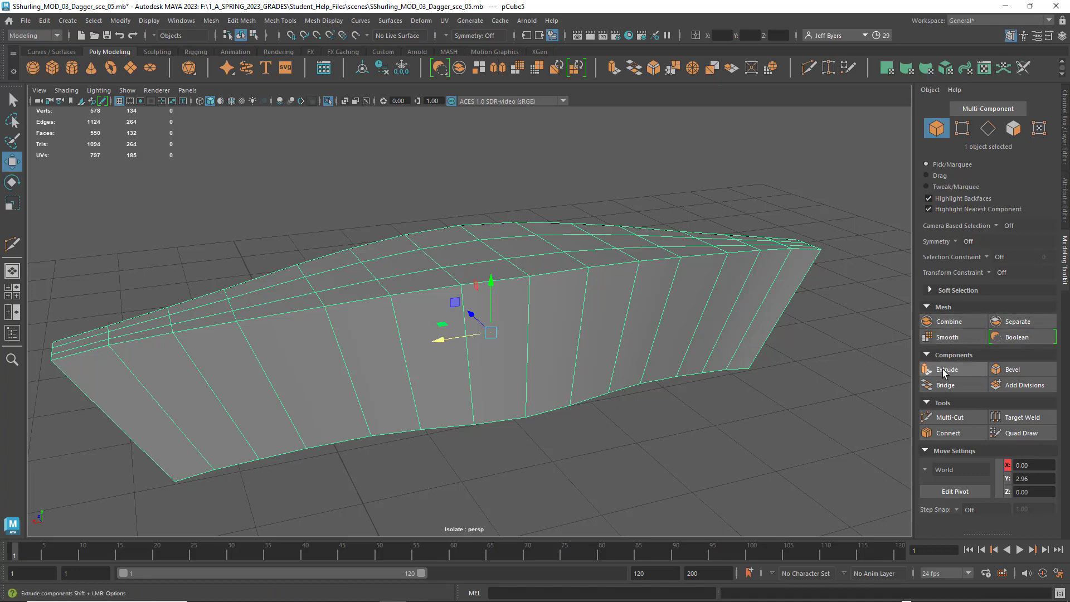
Extrude the front face just beside the crossguard's center with a Local Translate Z of 0.327, and undo that offset
{"action": "right_click_drag", "start_coordinate": [557, 322], "coordinate": [556, 324]}
{"action": "left_click", "coordinate": [556, 322]}
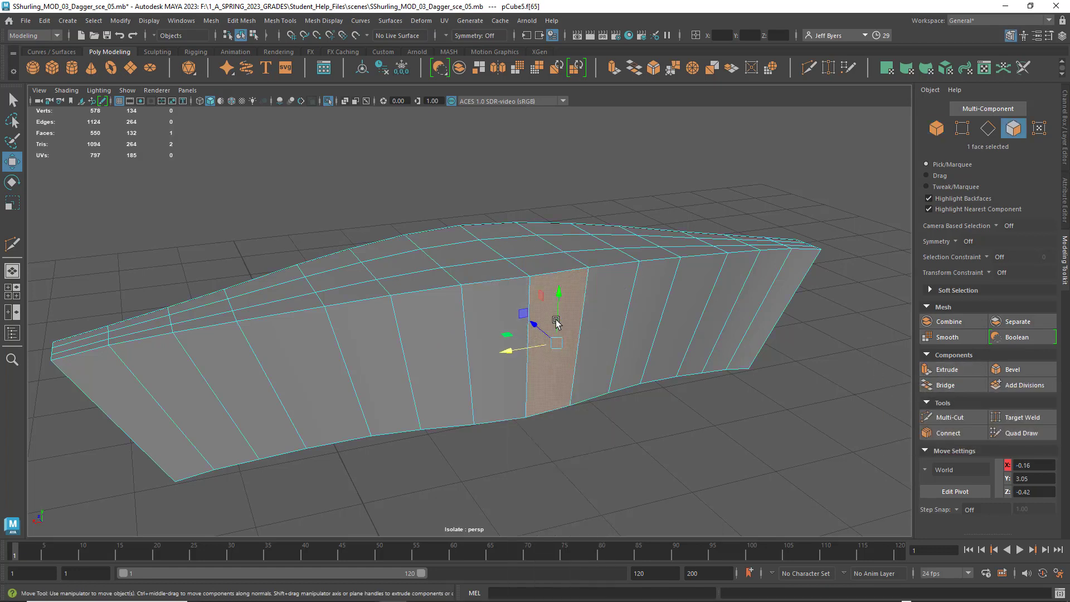
{"action": "left_click", "coordinate": [946, 370]}
{"action": "left_click_drag", "start_coordinate": [571, 358], "coordinate": [603, 401]}
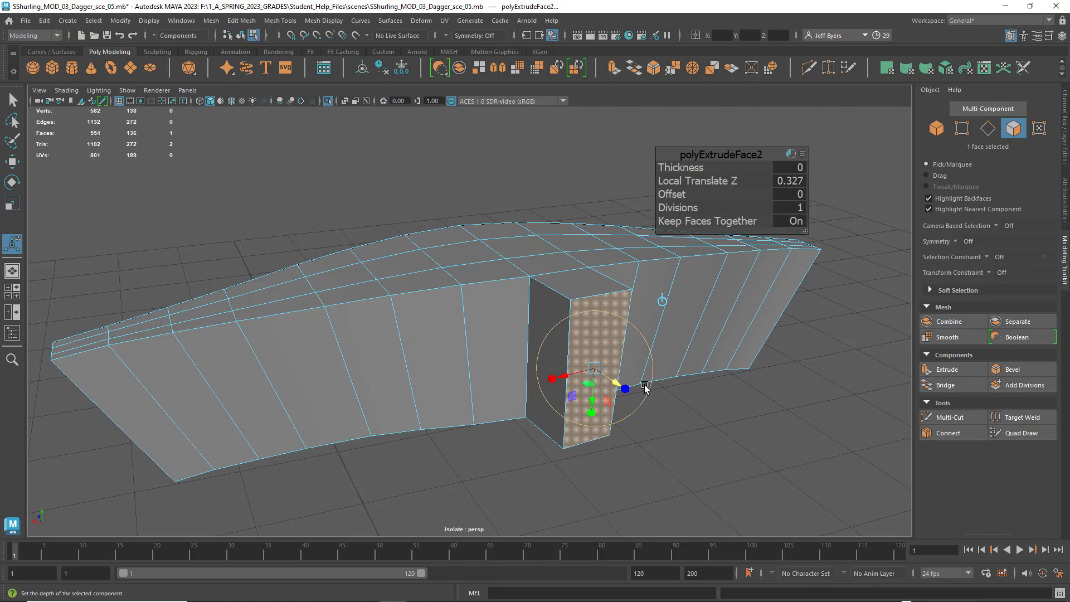
{"action": "key", "text": "ctrl+z"}
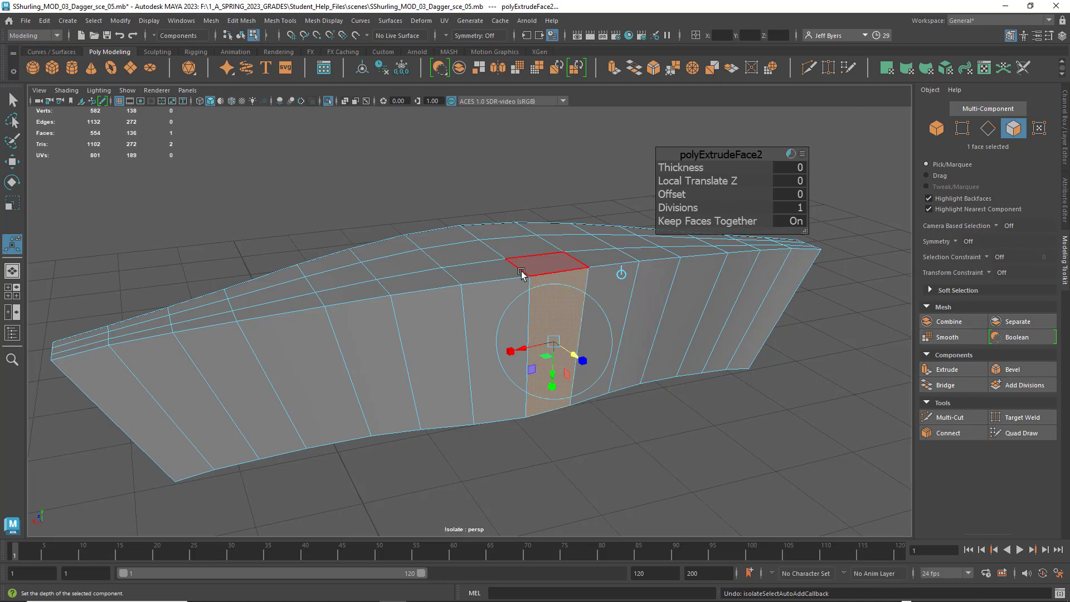
Return the crossguard to object selection and delete the extrusion's construction history
{"action": "right_click_drag", "start_coordinate": [521, 273], "coordinate": [483, 339]}
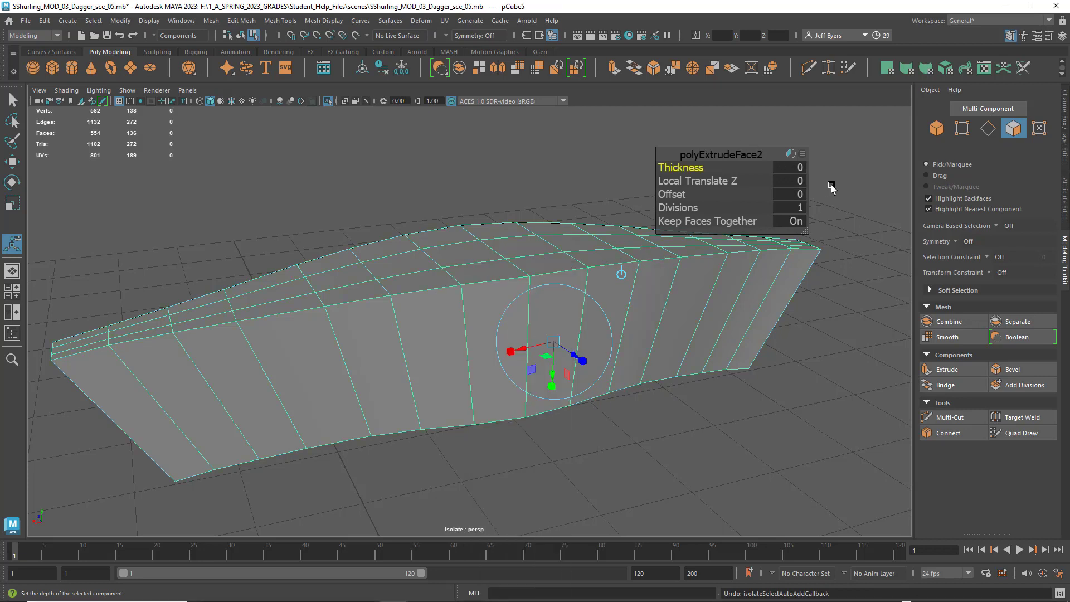
{"action": "left_click", "coordinate": [384, 68]}
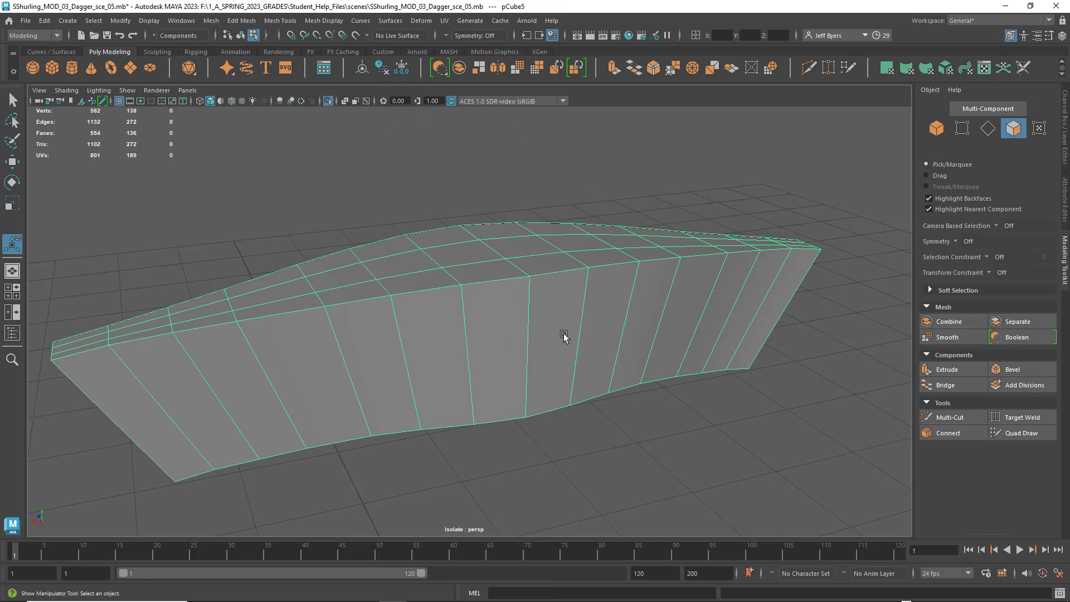
Deselect the crossguard and select vertical edges of the front side just beside its center in edge selection mode
{"action": "right_click", "coordinate": [592, 353]}
{"action": "left_click", "coordinate": [702, 417]}
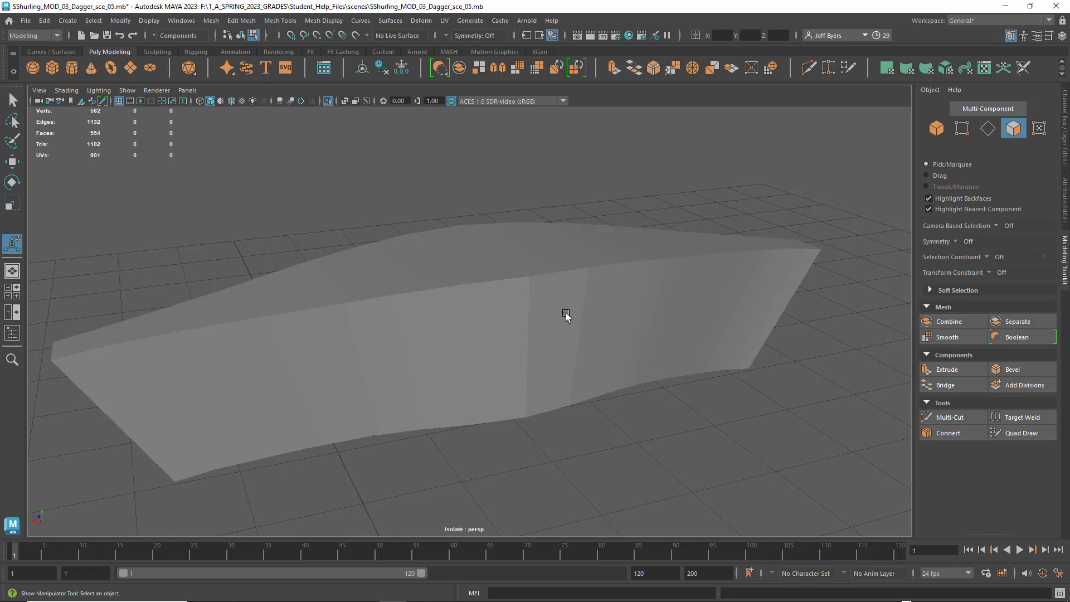
{"action": "left_click_drag", "start_coordinate": [566, 316], "coordinate": [575, 296], "text": "alt"}
{"action": "right_click", "coordinate": [577, 285]}
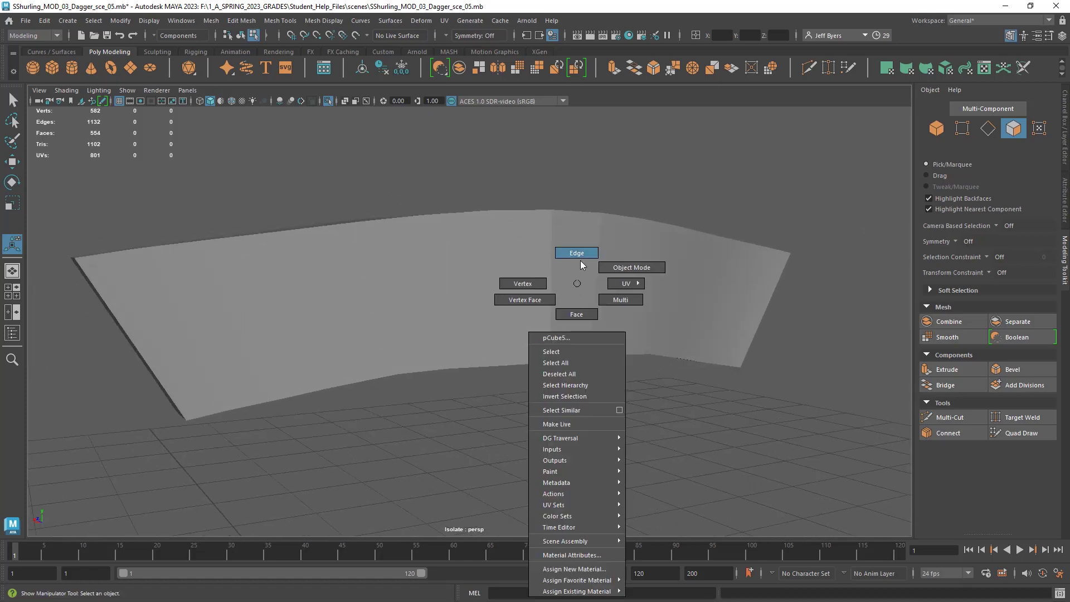
{"action": "left_click", "coordinate": [580, 260]}
{"action": "left_click", "coordinate": [552, 264]}
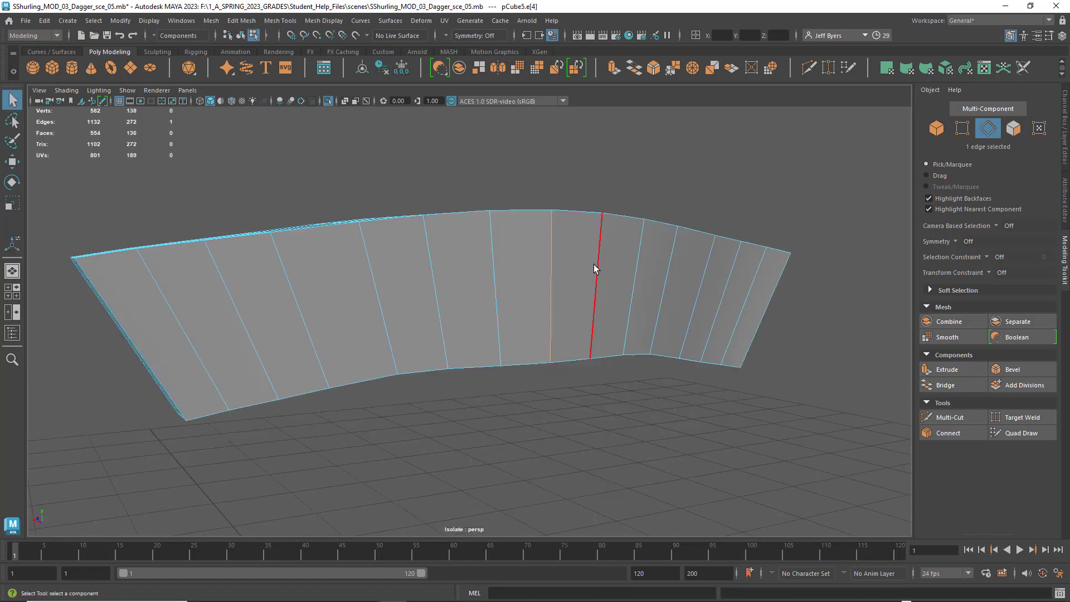
{"action": "left_click_drag", "start_coordinate": [627, 326], "coordinate": [582, 324], "text": "alt"}
{"action": "left_click", "coordinate": [584, 331]}
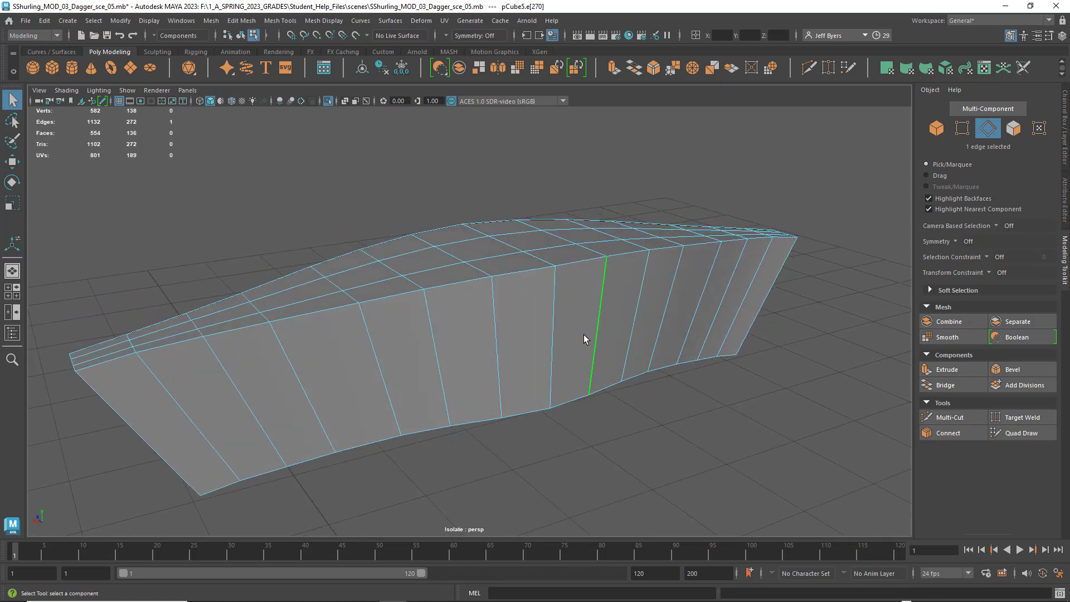
Pull the front face just beside the crossguard's center outward to a world Z of about -0.62, and undo the move and selection
{"action": "right_click", "coordinate": [566, 289]}
{"action": "left_click", "coordinate": [567, 315]}
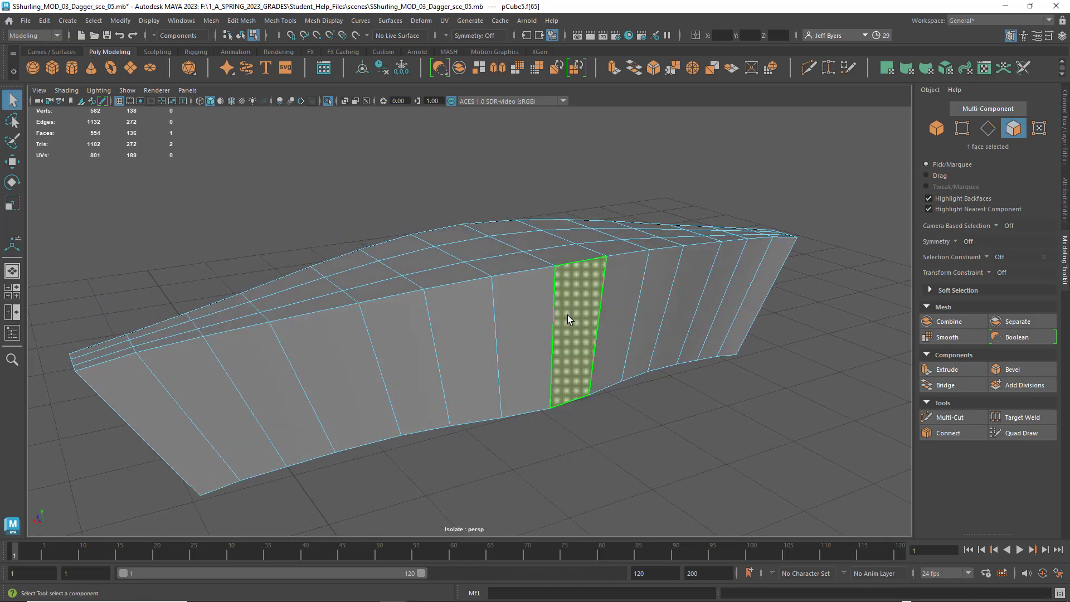
{"action": "key", "text": "w"}
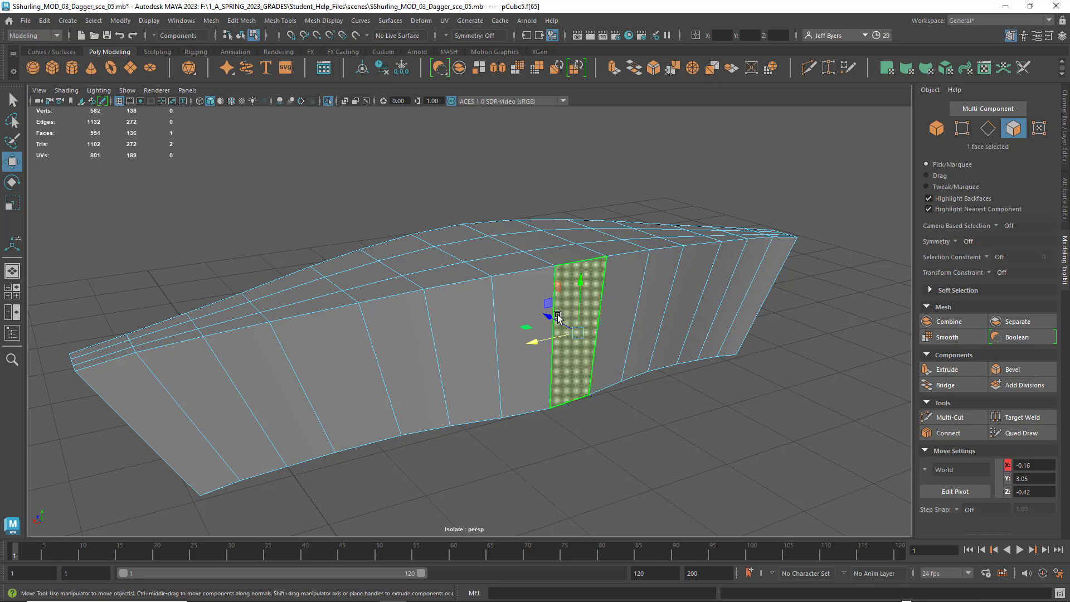
{"action": "left_click_drag", "start_coordinate": [574, 339], "coordinate": [574, 333]}
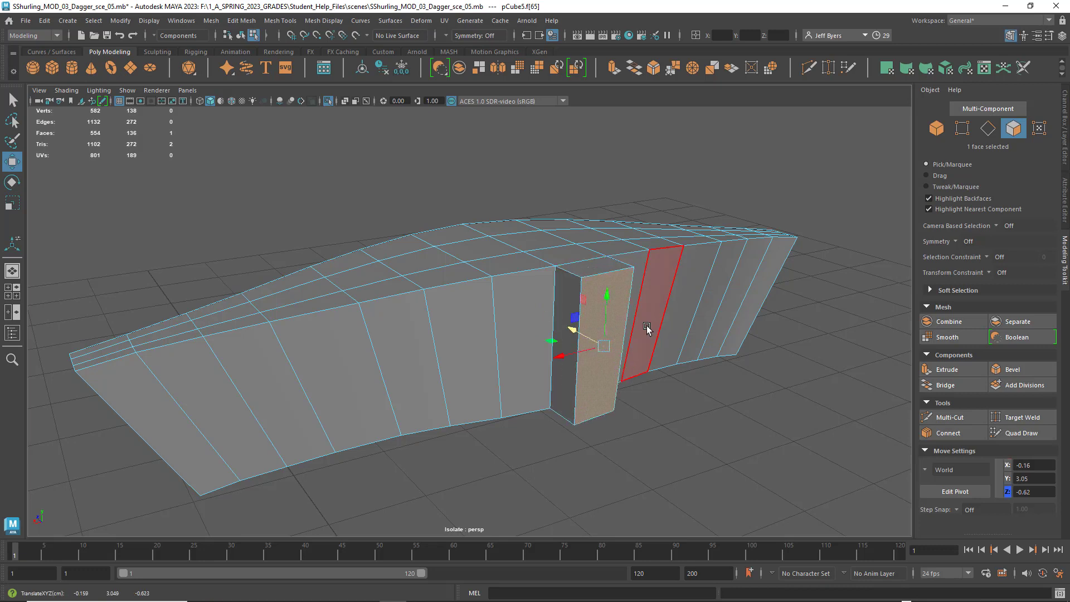
{"action": "key", "text": "ctrl+z"}
{"action": "key", "text": "ctrl+z"}
{"action": "key", "text": "ctrl+z"}
{"action": "key", "text": "ctrl+z"}
{"action": "key", "text": "ctrl+z"}
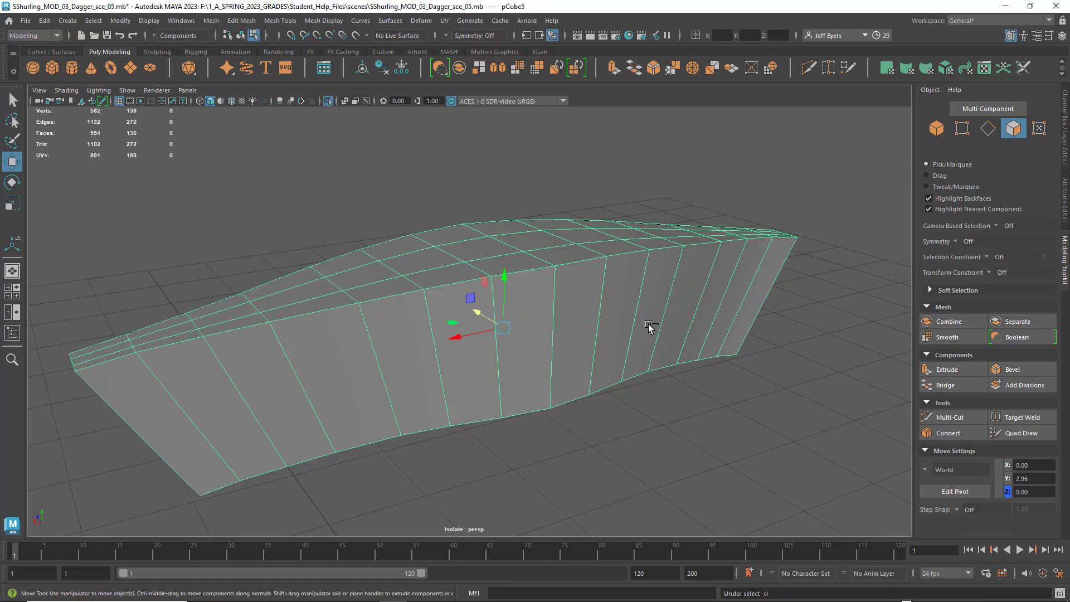
Pull the same front face outward to a world Z of about -0.64, and undo back to before the leftover zero-depth extrusion
{"action": "left_click", "coordinate": [584, 312]}
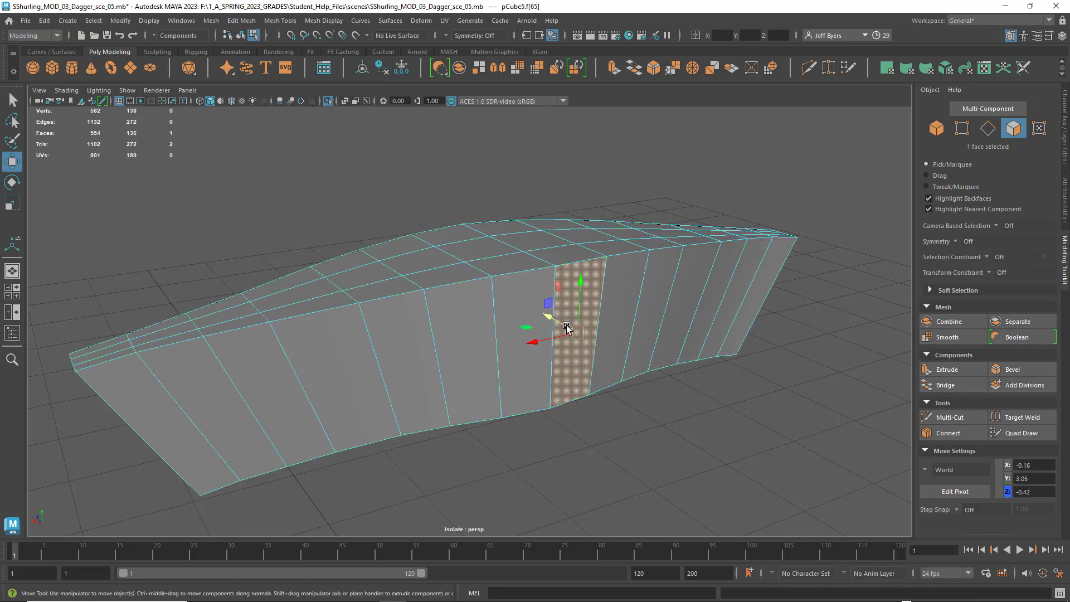
{"action": "middle_click_drag", "start_coordinate": [568, 323], "coordinate": [581, 333]}
{"action": "key", "text": "ctrl+z"}
{"action": "key", "text": "ctrl+z"}
{"action": "key", "text": "ctrl+z"}
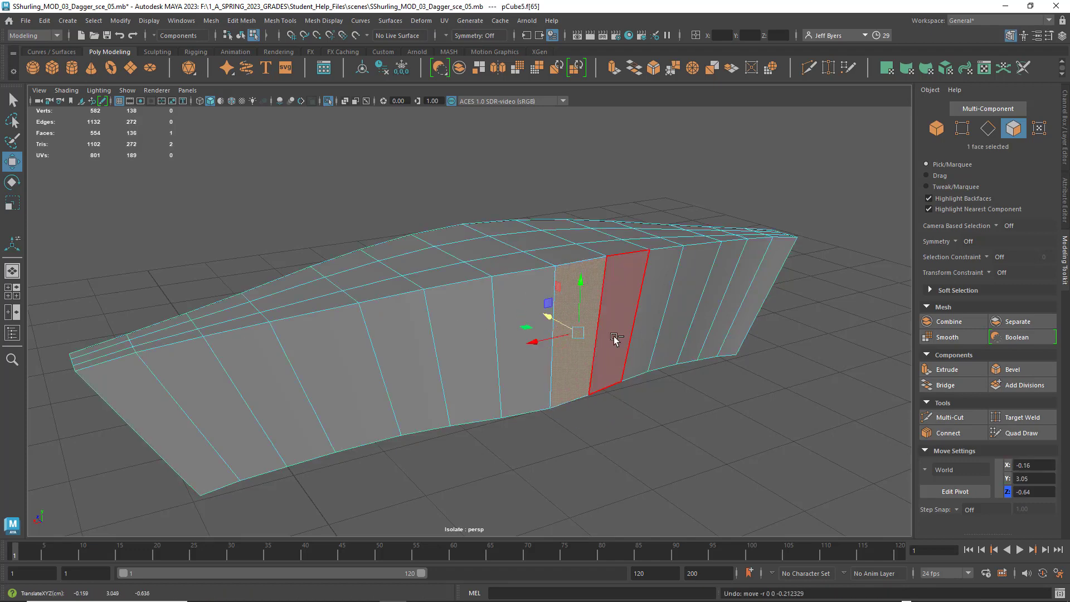
{"action": "key", "text": "ctrl+z"}
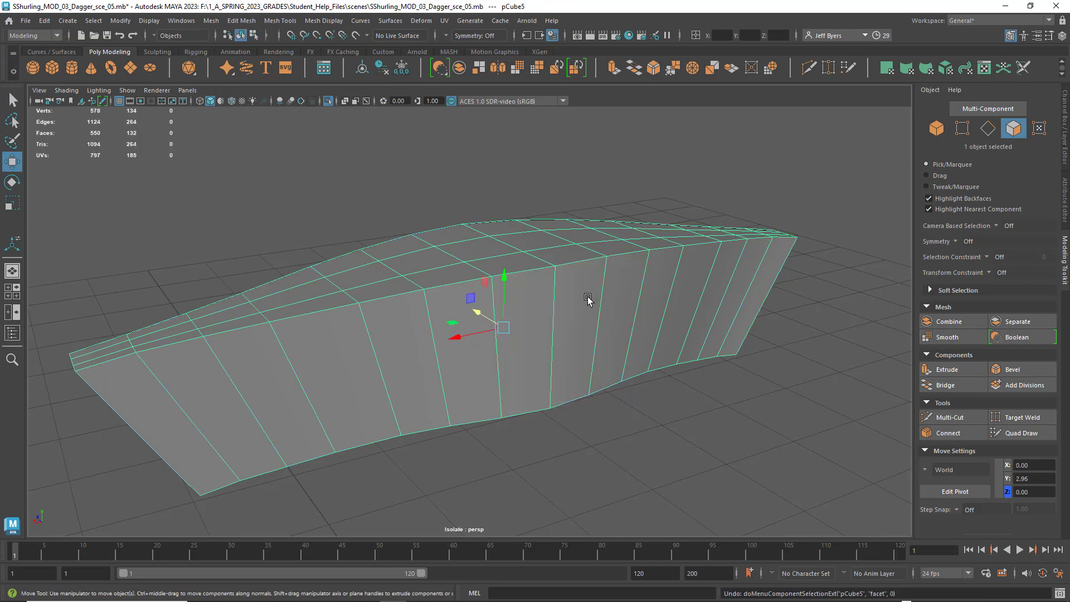
Move the unextruded front face beside the center outward to a world Z of about -0.65, and undo the move
{"action": "right_click_drag", "start_coordinate": [578, 283], "coordinate": [578, 315]}
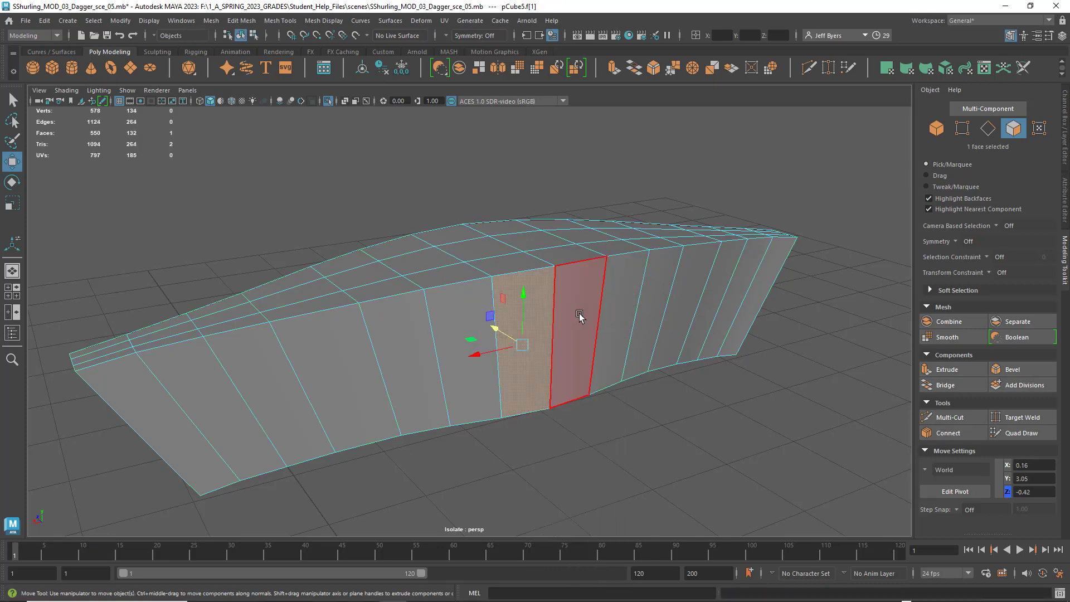
{"action": "left_click", "coordinate": [577, 314]}
{"action": "left_click_drag", "start_coordinate": [551, 318], "coordinate": [588, 342]}
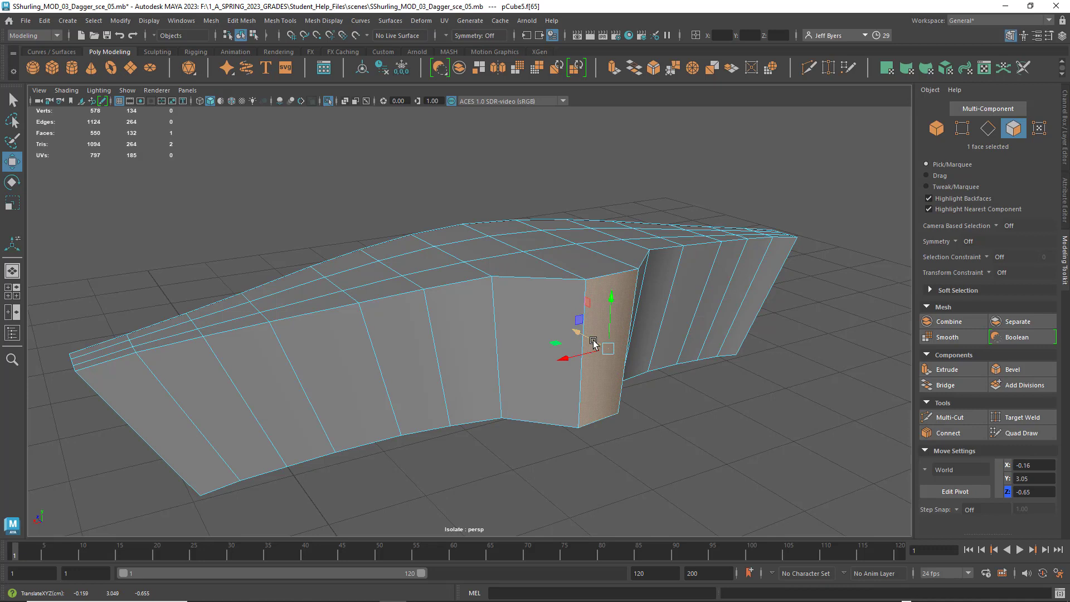
{"action": "key", "text": "ctrl+z"}
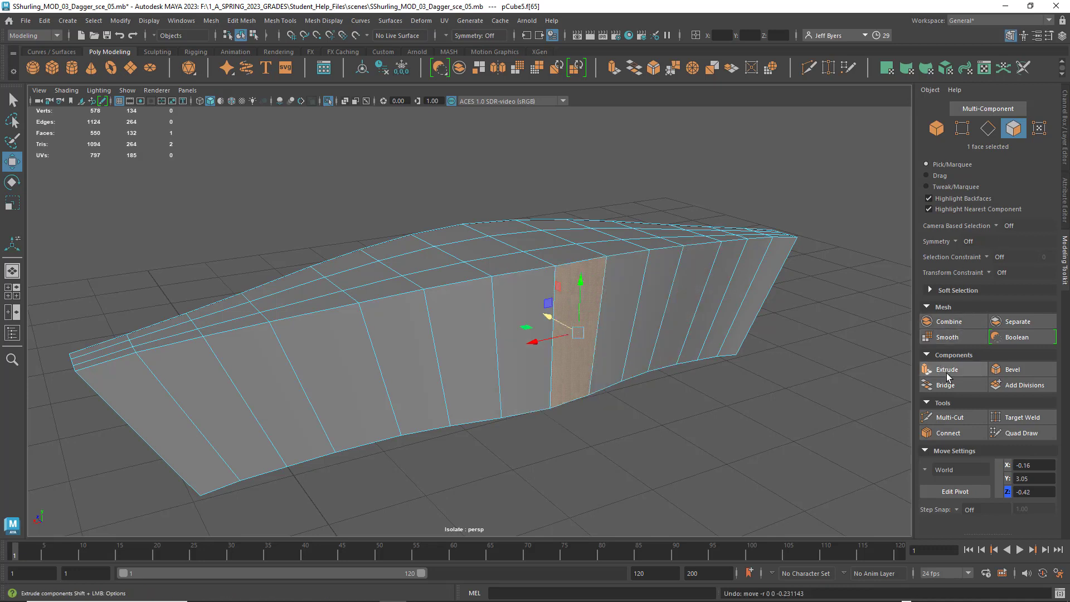
Move that front face outward again to a world Z of about -0.64, undo the move, and return to object selection
{"action": "key", "text": "ctrl+e"}
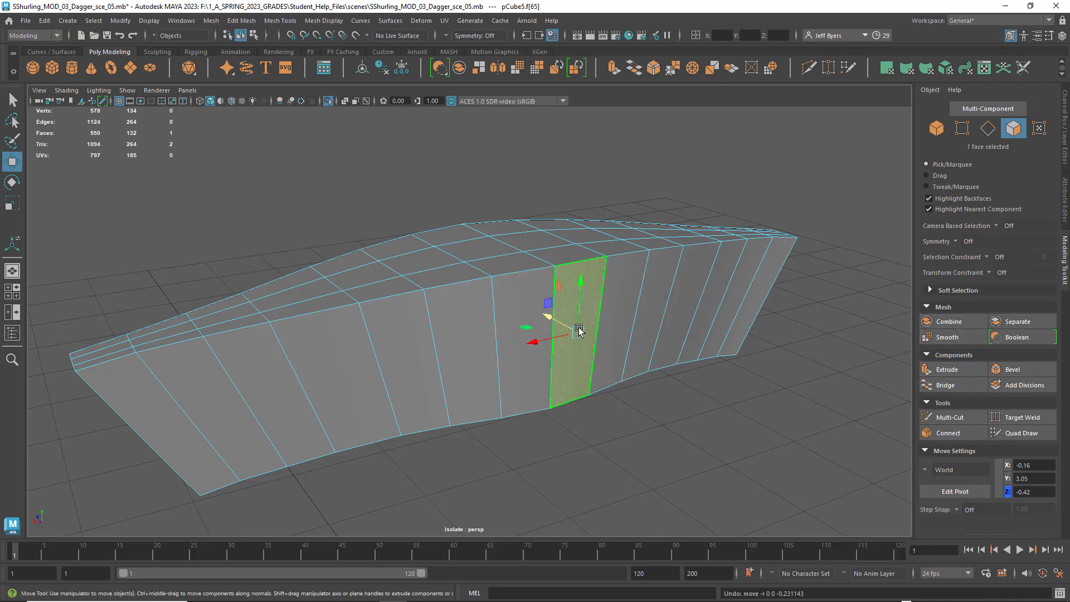
{"action": "left_click_drag", "start_coordinate": [549, 317], "coordinate": [604, 346]}
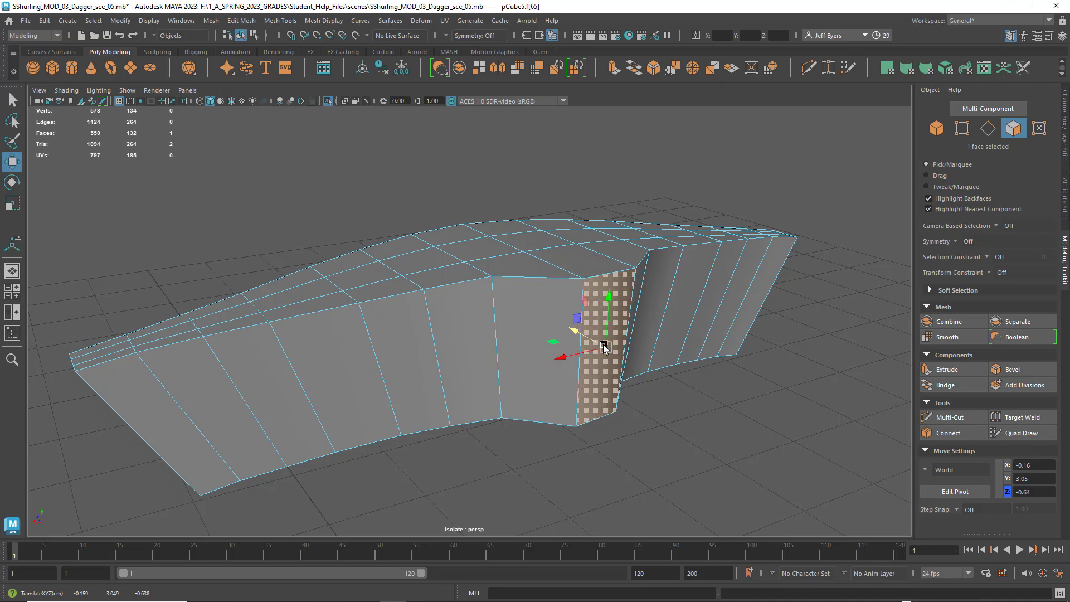
{"action": "key", "text": "ctrl+z"}
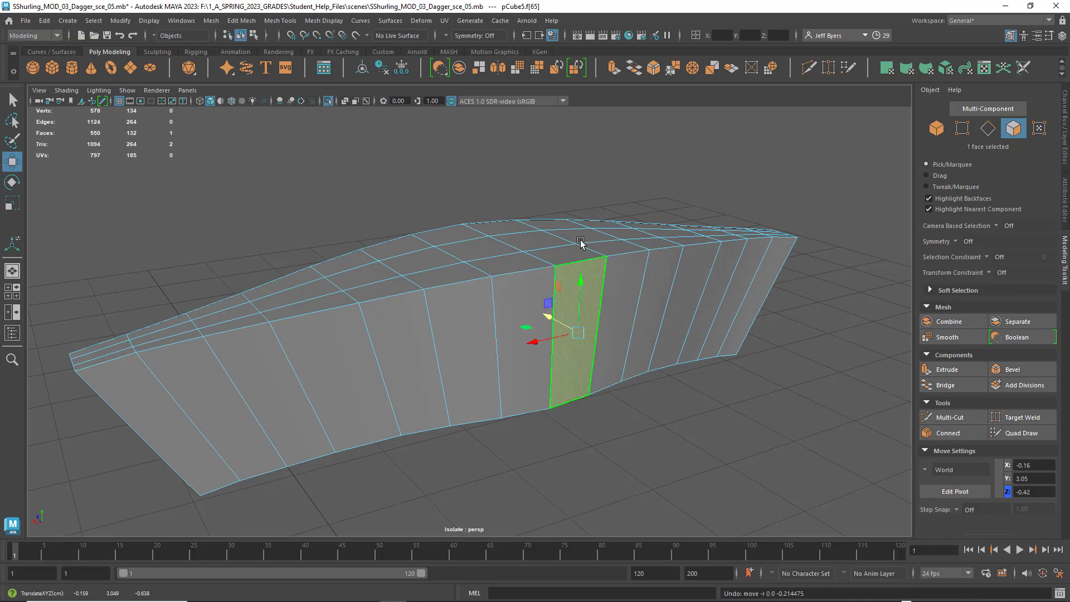
{"action": "right_click", "coordinate": [568, 274]}
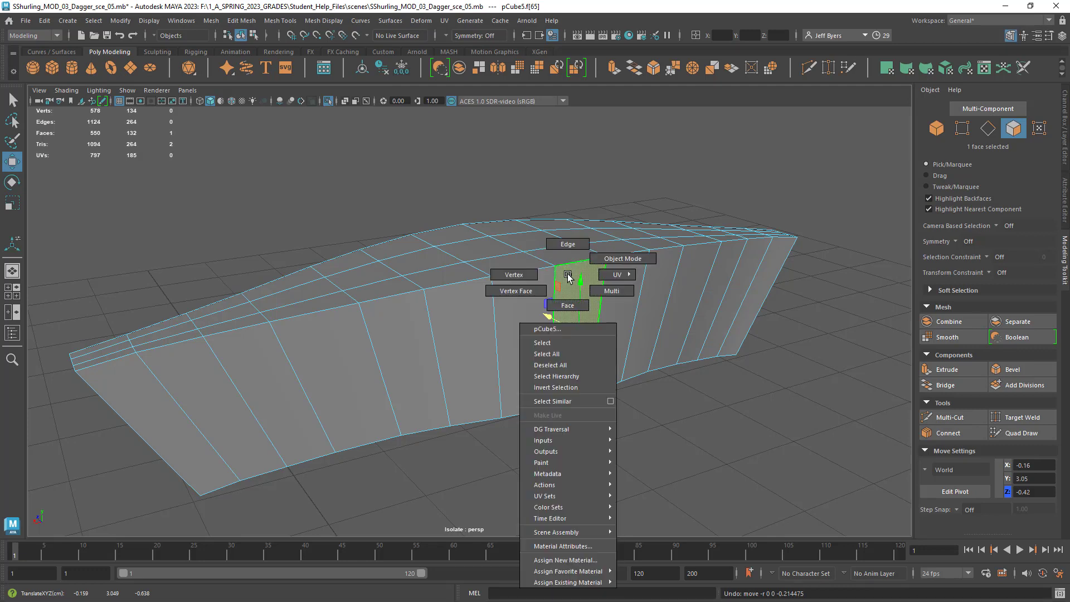
{"action": "left_click", "coordinate": [552, 342]}
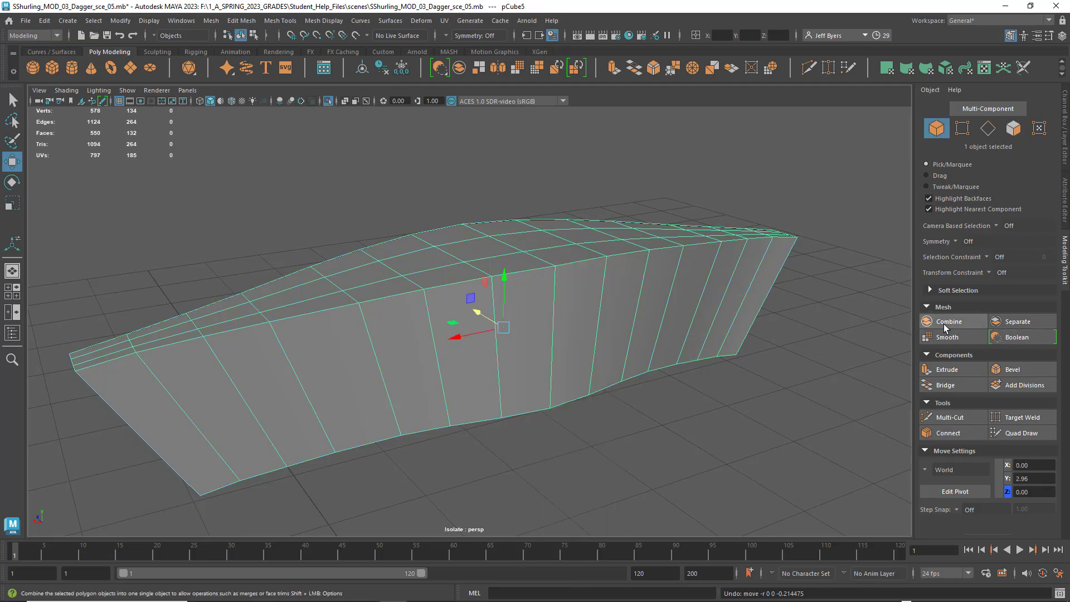
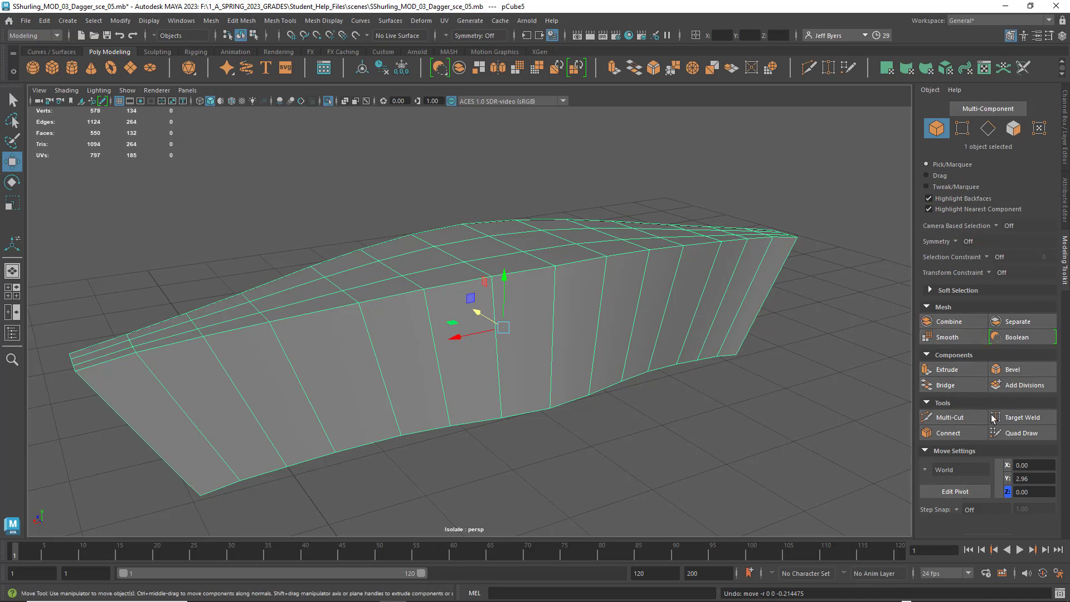
Toggle the Modeling Toolkit off and on repeatedly, and show the Attribute Editor in its place
{"action": "left_click", "coordinate": [1010, 36]}
{"action": "left_click", "coordinate": [1010, 36]}
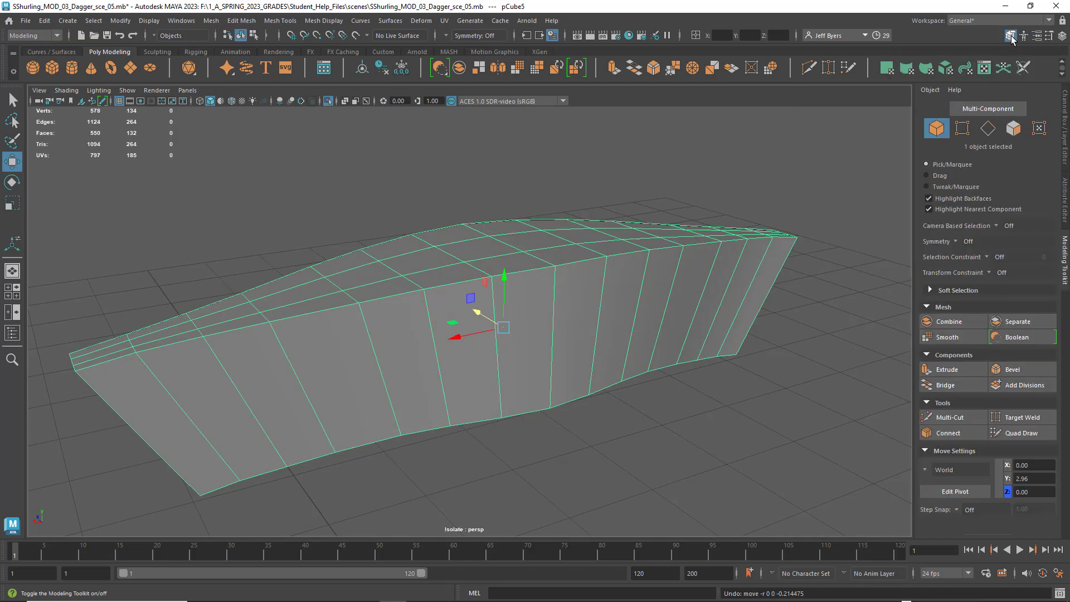
{"action": "left_click", "coordinate": [1010, 35]}
{"action": "left_click", "coordinate": [1010, 36]}
{"action": "left_click", "coordinate": [1010, 36]}
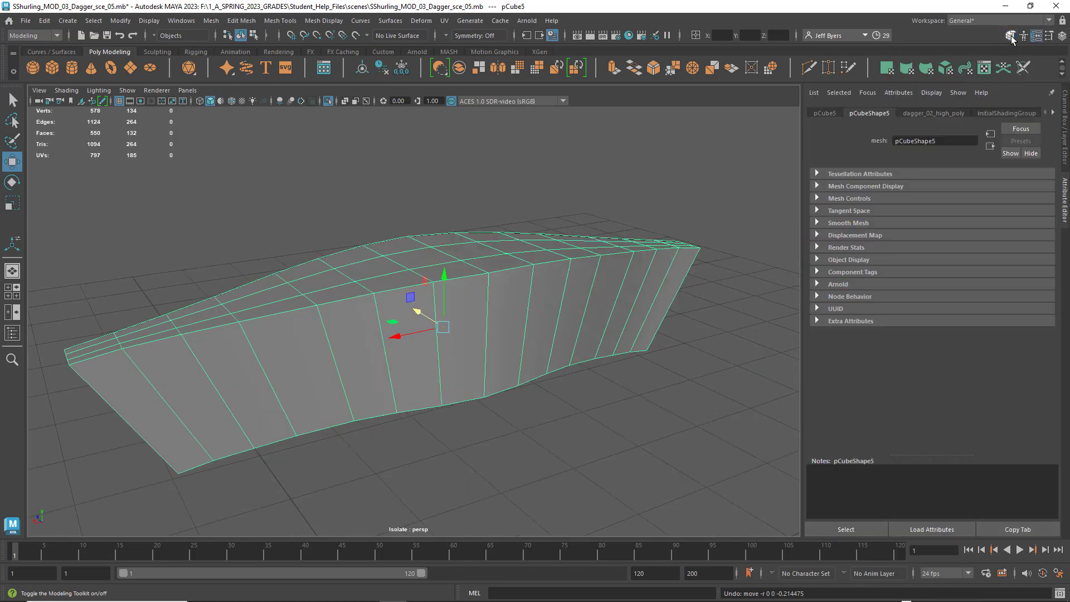
{"action": "left_click", "coordinate": [1010, 36]}
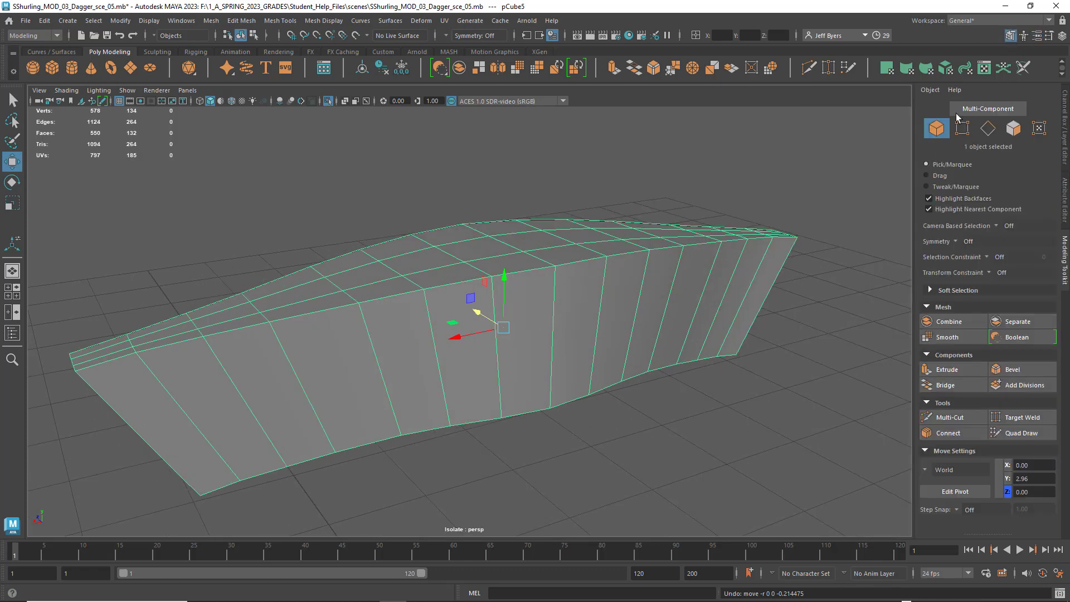
{"action": "key", "text": "ctrl+a"}
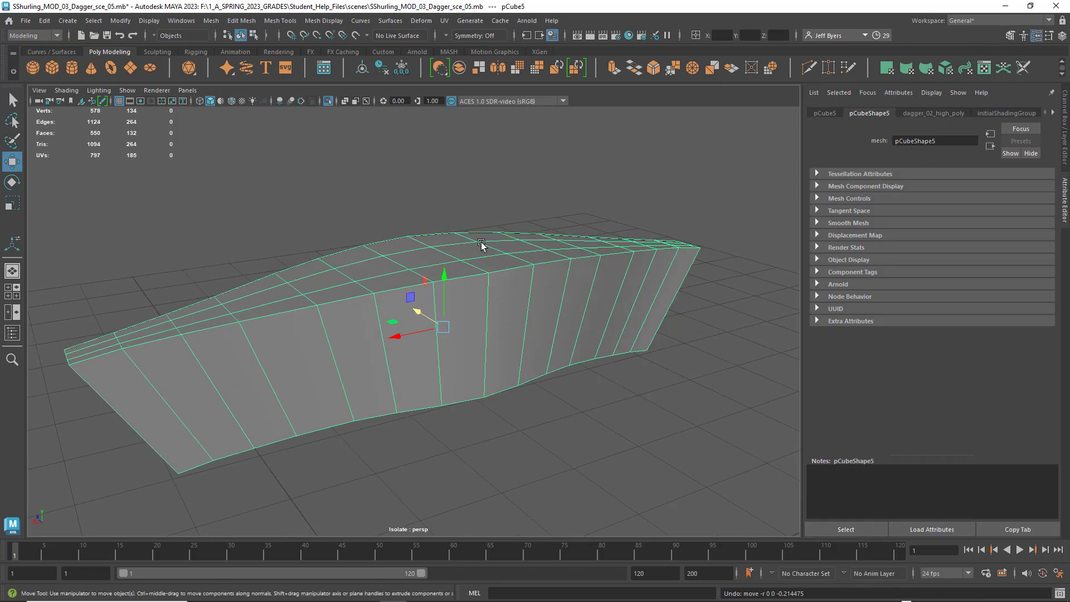
Extrude the front face on the other side of the crossguard's center with a Local Translate Z of 0.302, and undo the extrusion
{"action": "right_click_drag", "start_coordinate": [485, 306], "coordinate": [478, 321]}
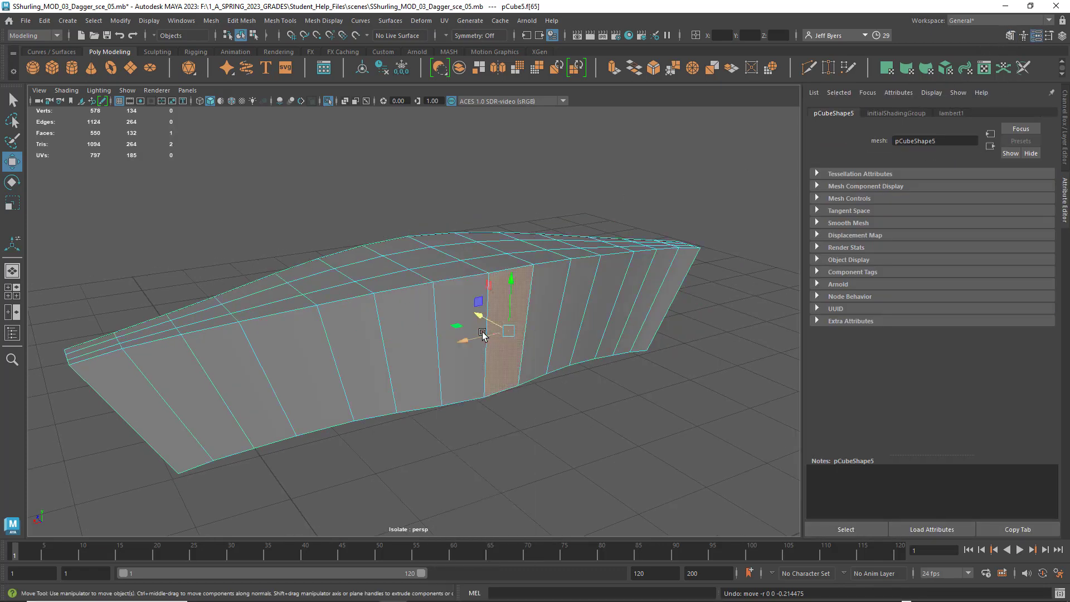
{"action": "left_click", "coordinate": [465, 317]}
{"action": "left_click", "coordinate": [461, 305]}
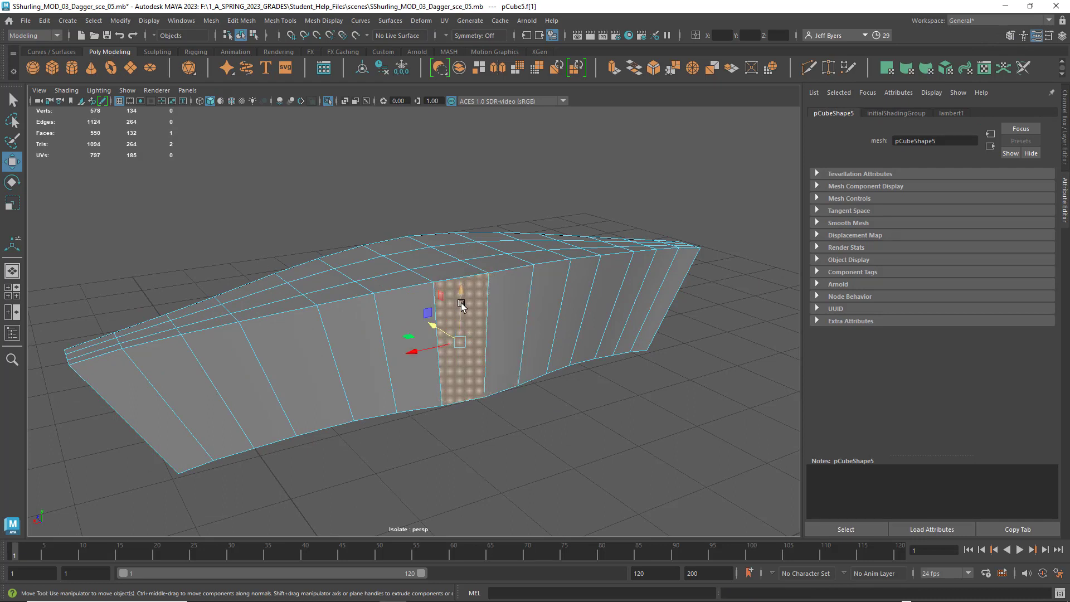
{"action": "key", "text": "ctrl+e"}
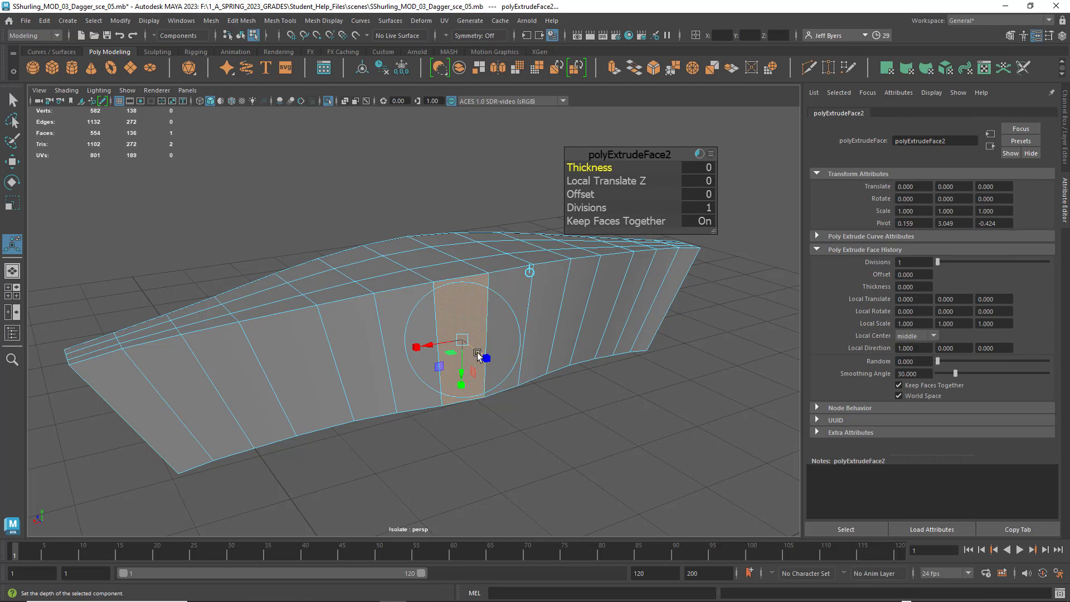
{"action": "left_click_drag", "start_coordinate": [480, 354], "coordinate": [496, 388]}
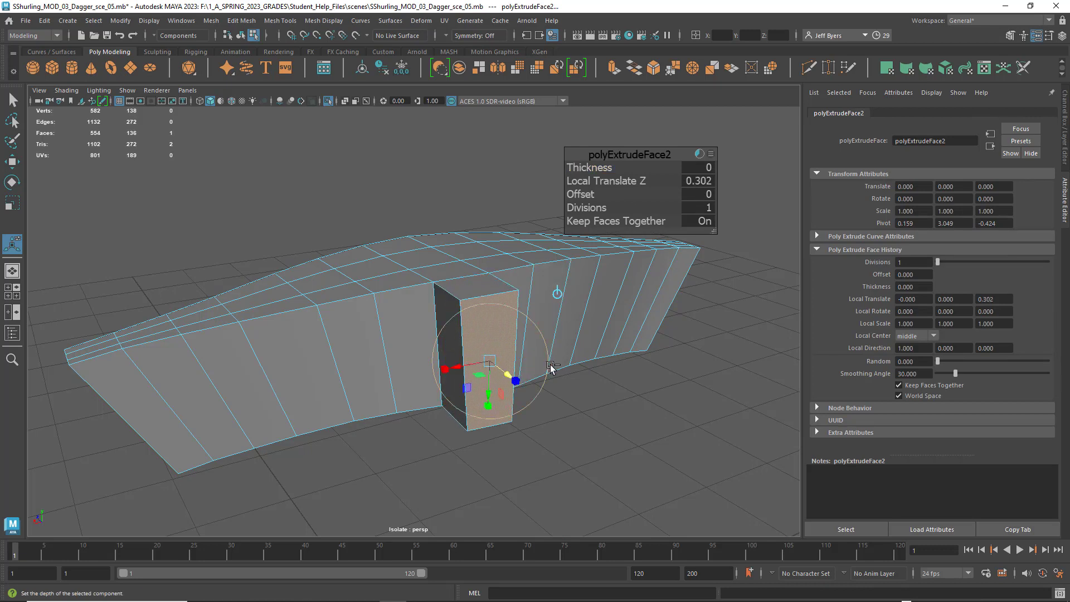
{"action": "key", "text": "ctrl+z"}
{"action": "key", "text": "ctrl+z"}
{"action": "key", "text": "ctrl+z"}
{"action": "key", "text": "ctrl+z"}
Move that front face outward without extruding to a world Z of about -0.67, undo the move, and deselect the crossguard in object mode
{"action": "left_click", "coordinate": [513, 338]}
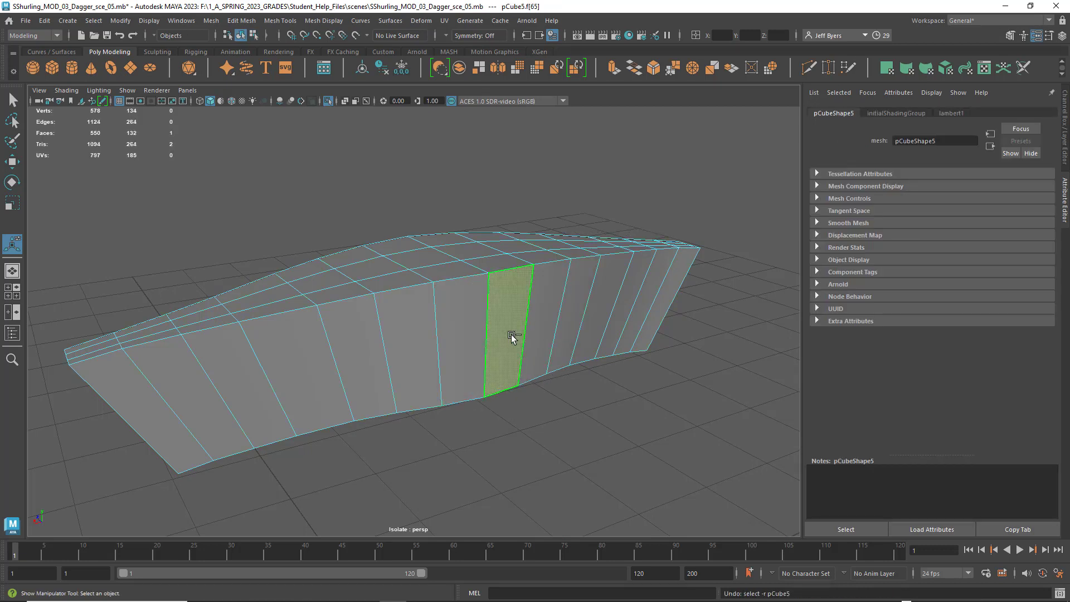
{"action": "left_click", "coordinate": [465, 316]}
{"action": "key", "text": "w"}
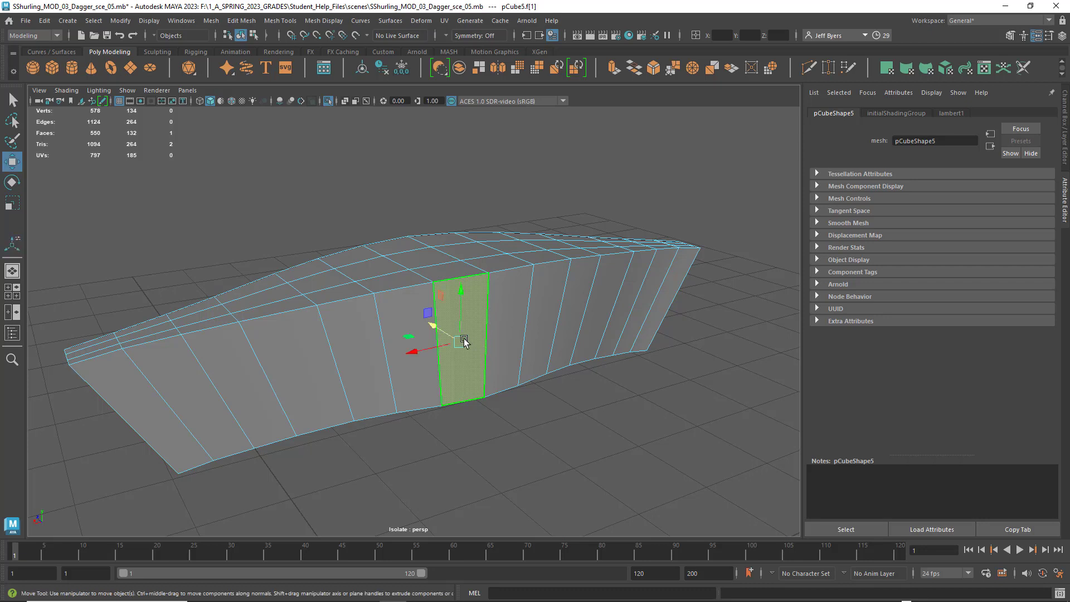
{"action": "left_click_drag", "start_coordinate": [440, 330], "coordinate": [456, 346]}
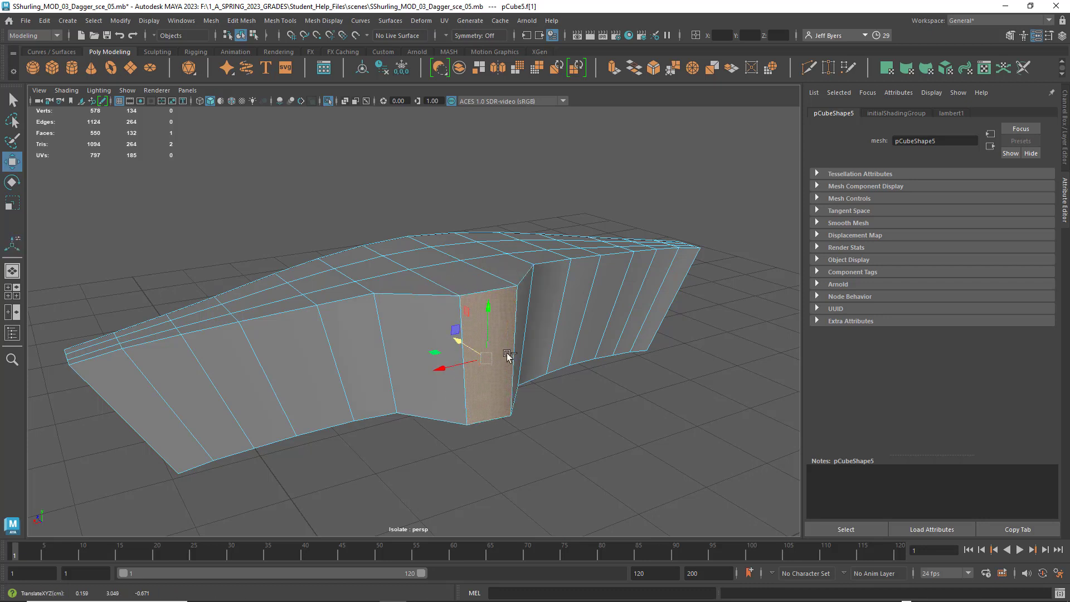
{"action": "key", "text": "ctrl+z"}
{"action": "right_click_drag", "start_coordinate": [558, 283], "coordinate": [546, 350]}
{"action": "left_click", "coordinate": [615, 390]}
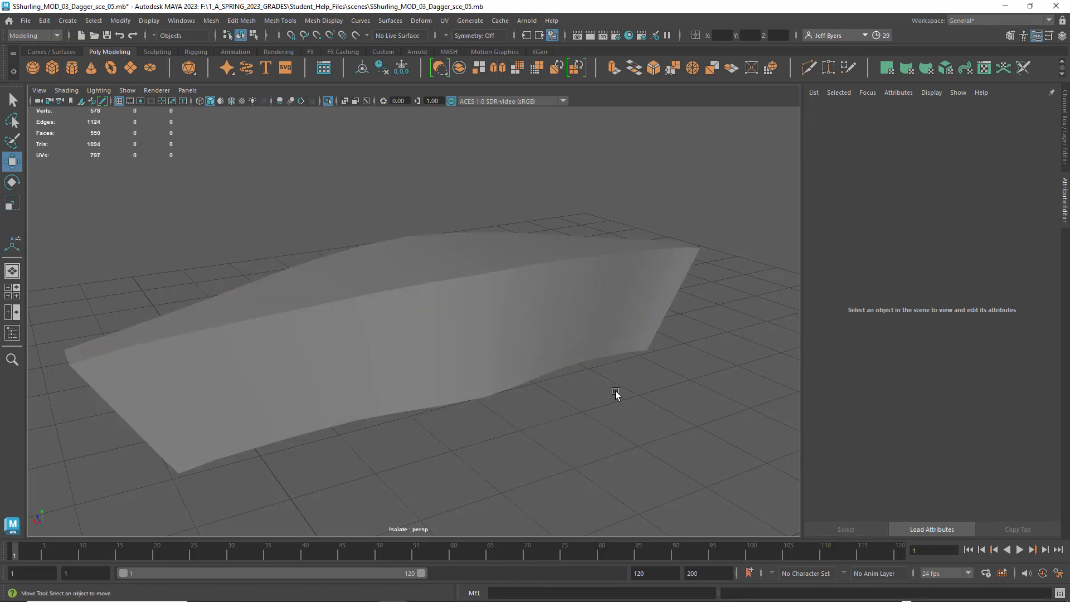
Select the lengthwise edge loop along the inside of the recess in the crossguard's underside, in edge selection mode
{"action": "left_click_drag", "start_coordinate": [550, 353], "coordinate": [513, 310], "text": "alt"}
{"action": "left_click", "coordinate": [437, 282]}
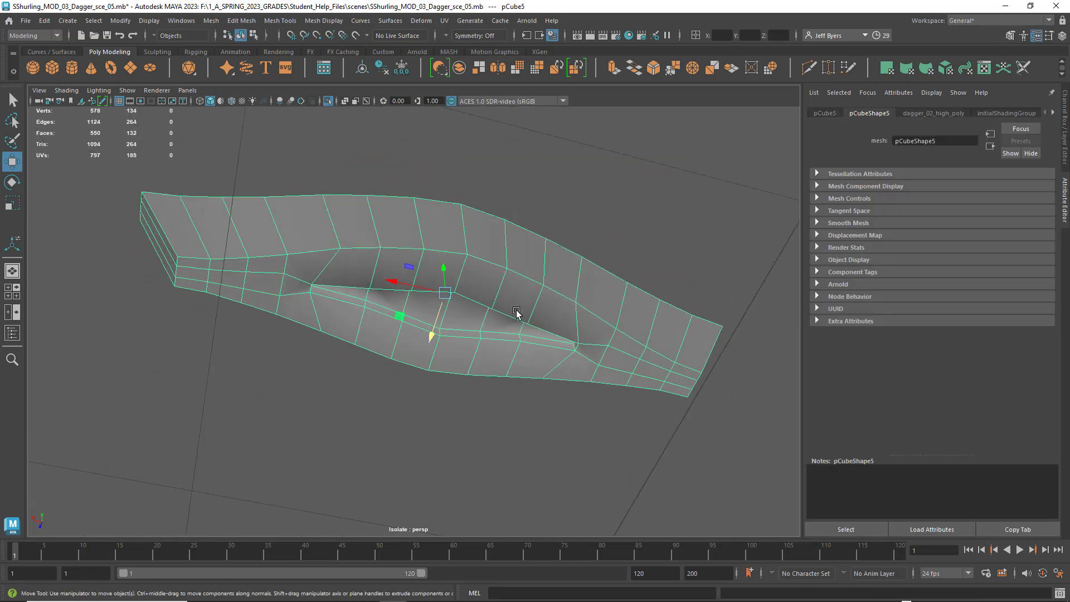
{"action": "right_click_drag", "start_coordinate": [482, 326], "coordinate": [495, 260]}
{"action": "double_click", "coordinate": [465, 332]}
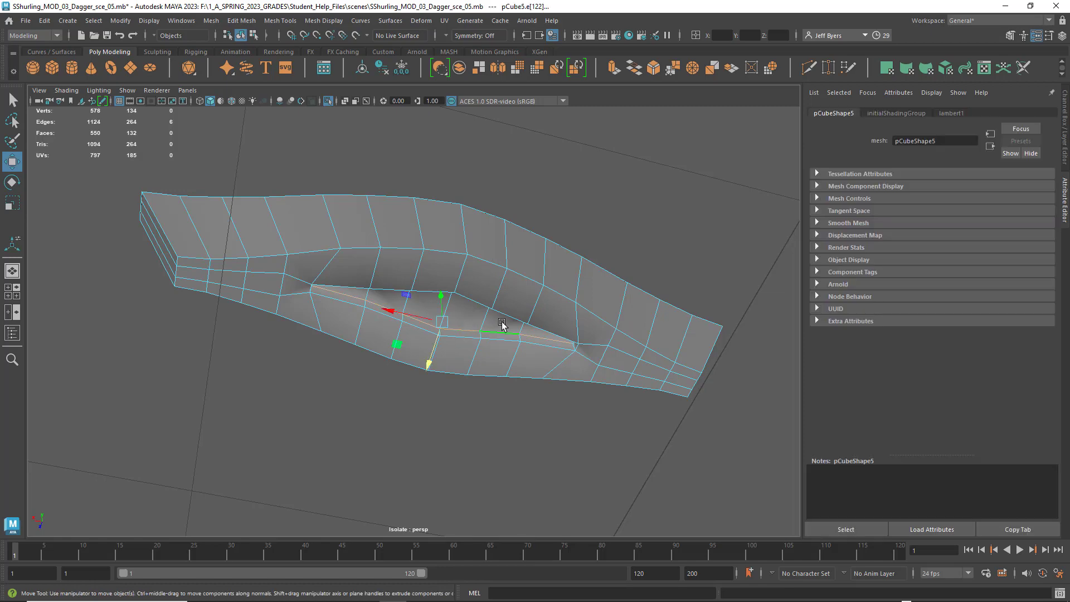
{"action": "left_click_drag", "start_coordinate": [502, 325], "coordinate": [470, 280], "text": "alt"}
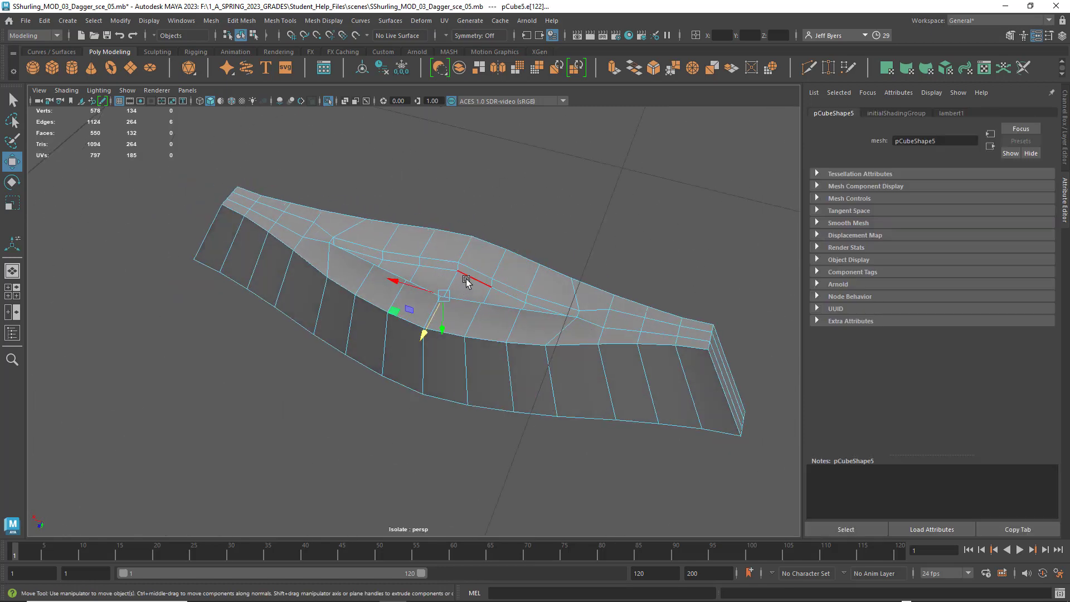
Add the recess's remaining lengthwise floor and rim edges, along with the short edges at both of its ends, to the selection
{"action": "key", "text": "q"}
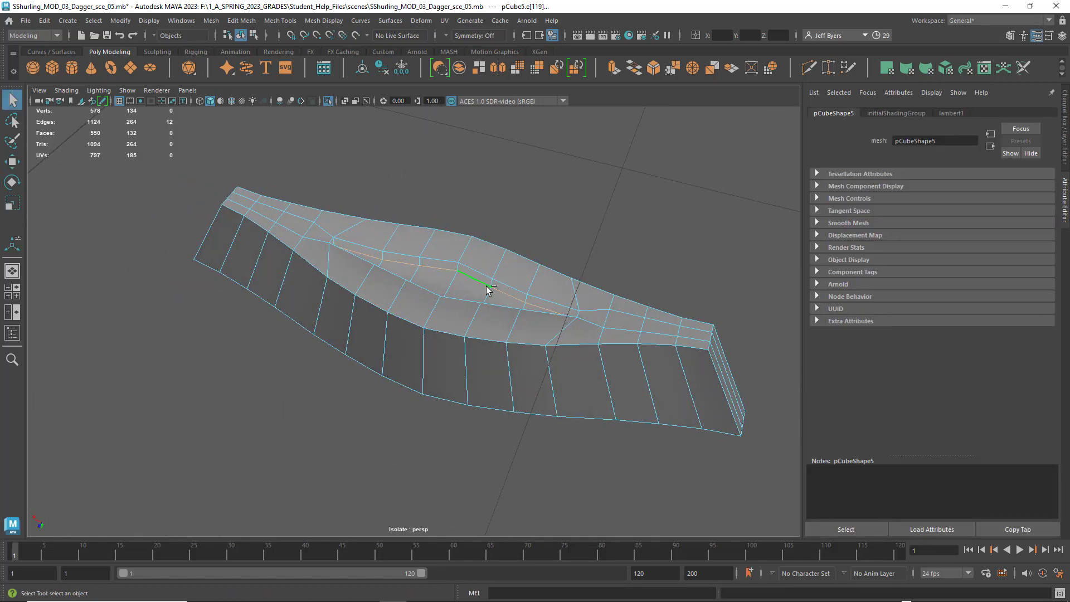
{"action": "double_click", "coordinate": [485, 285], "text": "shift"}
{"action": "left_click_drag", "start_coordinate": [484, 285], "coordinate": [453, 248], "text": "alt"}
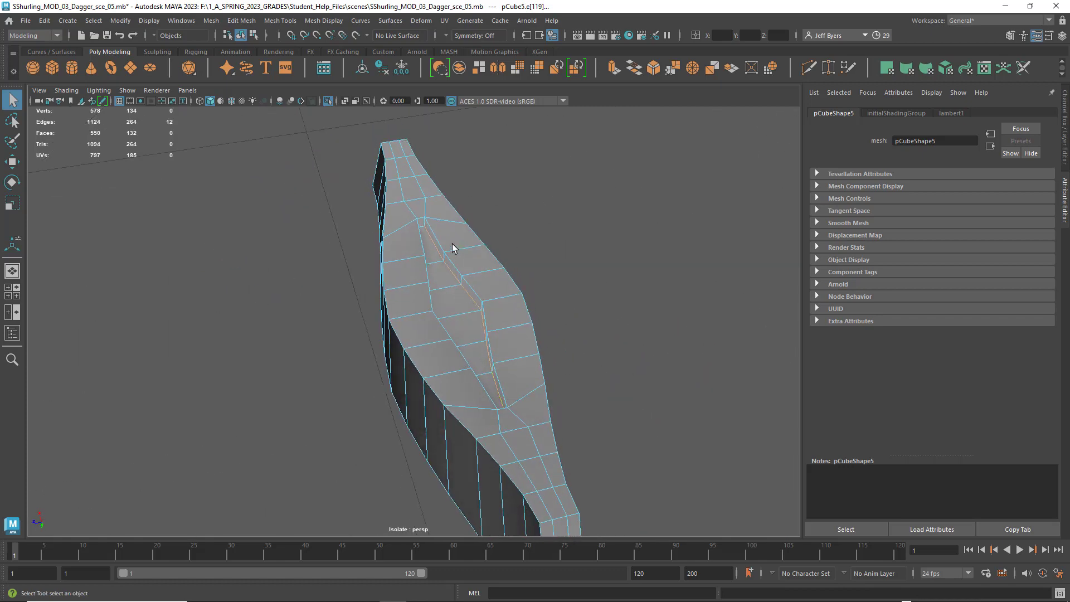
{"action": "left_click", "coordinate": [425, 227], "text": "shift"}
{"action": "left_click_drag", "start_coordinate": [471, 341], "coordinate": [362, 254], "text": "alt"}
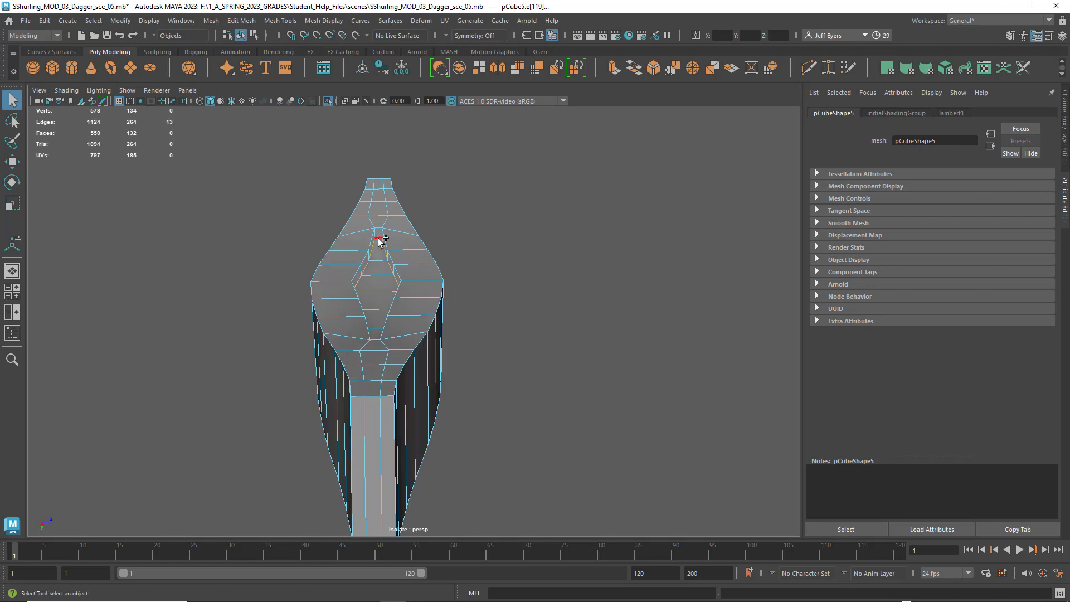
{"action": "left_click", "coordinate": [379, 239], "text": "shift"}
{"action": "double_click", "coordinate": [376, 237], "text": "shift"}
{"action": "left_click_drag", "start_coordinate": [507, 340], "coordinate": [370, 238], "text": "alt"}
{"action": "left_click", "coordinate": [383, 236], "text": "shift"}
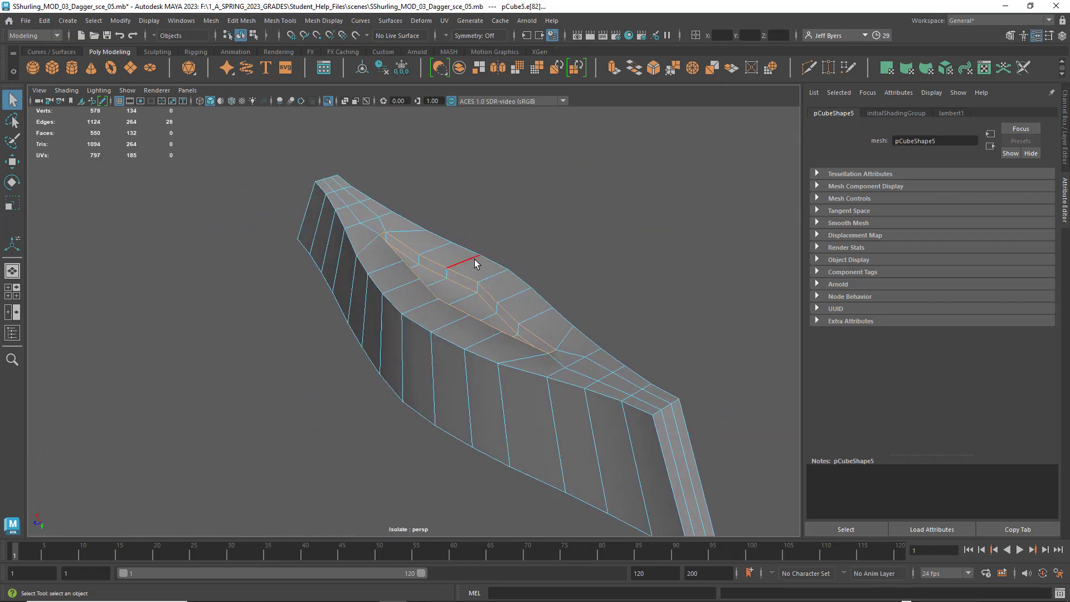
Harden the selected edges around the recess's floor and rim
{"action": "key", "text": "space"}
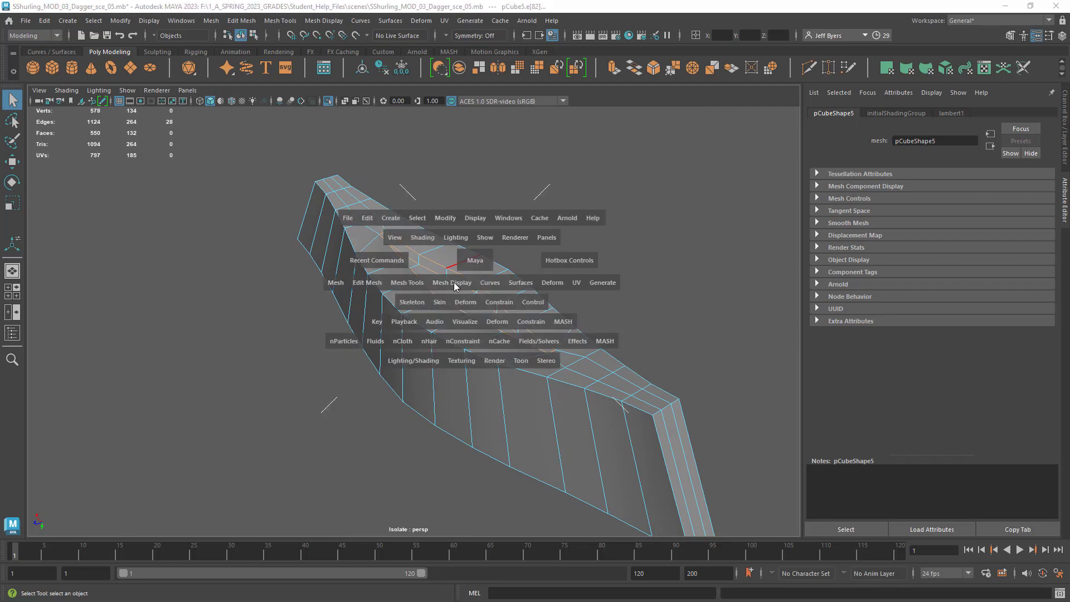
{"action": "key", "text": "space"}
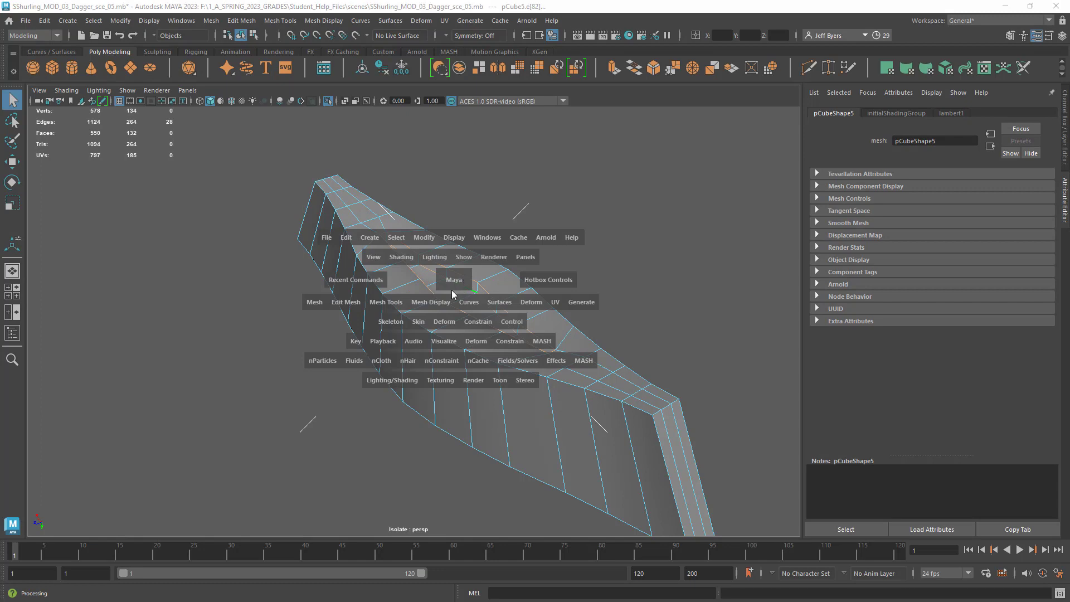
{"action": "mouse_move", "coordinate": [437, 306]}
{"action": "left_mouse_down"}
{"action": "mouse_move", "coordinate": [451, 326]}
{"action": "mouse_move", "coordinate": [449, 309]}
{"action": "left_mouse_up"}
{"action": "key", "text": "w"}
Return the crossguard to object mode and delete its construction history
{"action": "right_click_drag", "start_coordinate": [477, 280], "coordinate": [477, 305]}
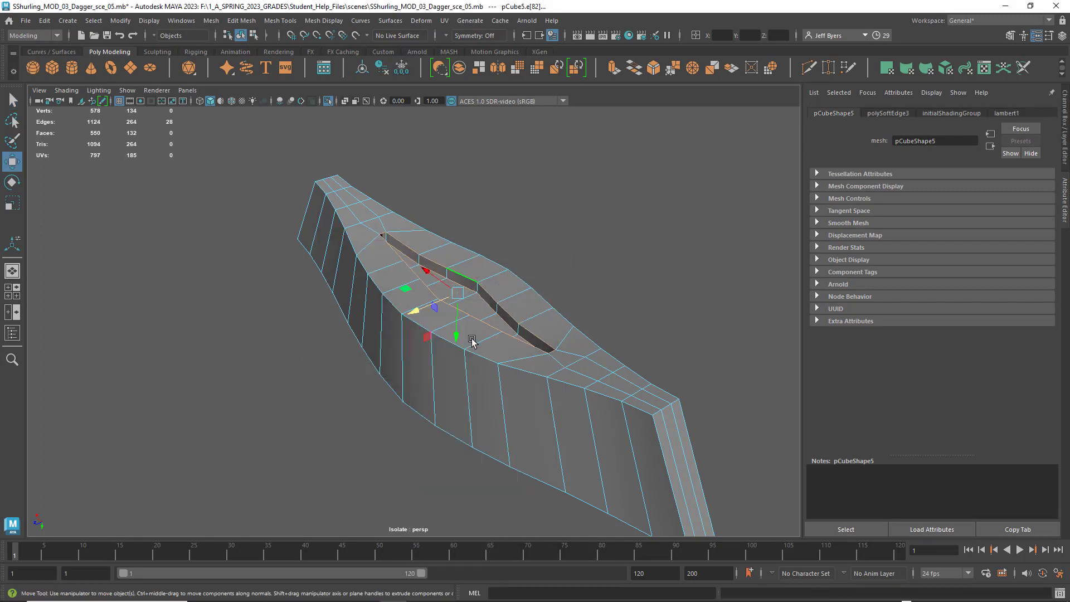
{"action": "left_click_drag", "start_coordinate": [502, 245], "coordinate": [350, 367], "text": "alt"}
{"action": "left_click_drag", "start_coordinate": [379, 392], "coordinate": [545, 265], "text": "alt"}
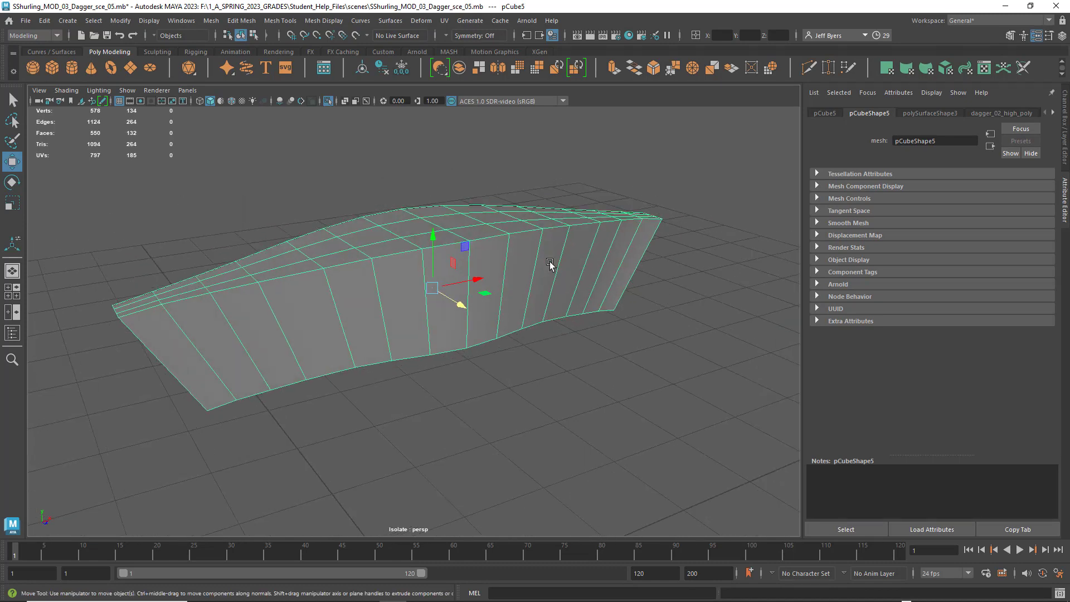
{"action": "key", "text": "q"}
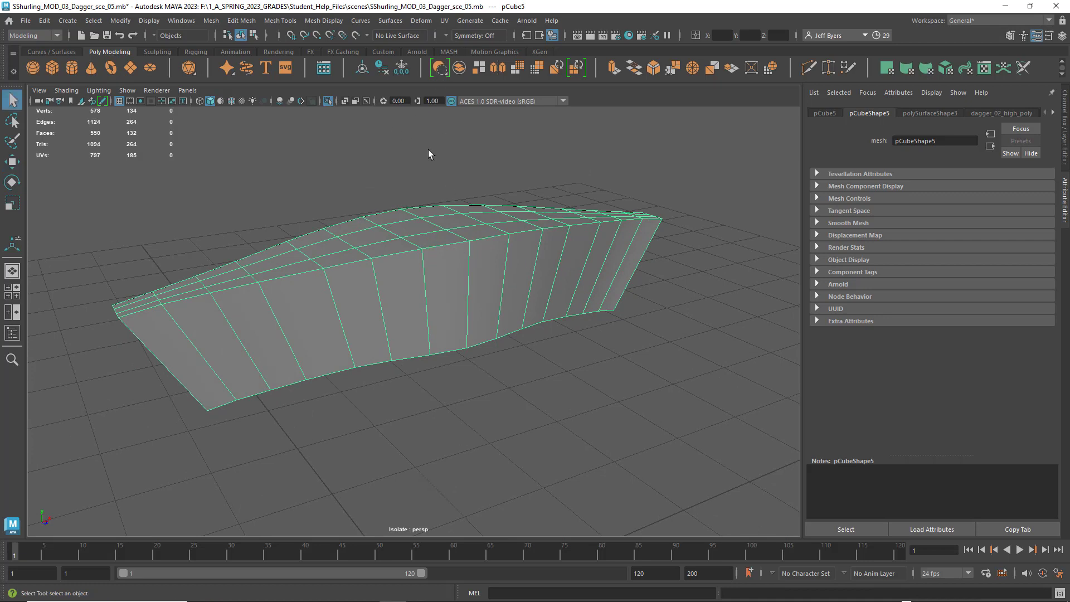
{"action": "left_click", "coordinate": [381, 67]}
Run Cleanup on the crossguard, set to clean up matching polygons with only Lamina faces and Nonmanifold geometry checked as problem types
{"action": "key", "text": "space"}
{"action": "left_click", "coordinate": [345, 327]}
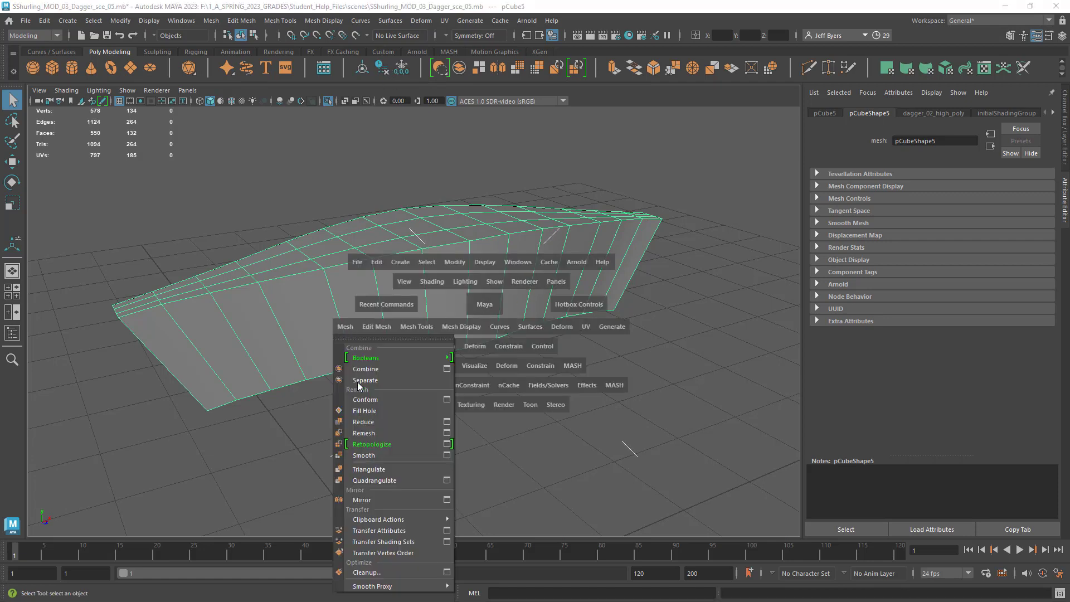
{"action": "left_click", "coordinate": [446, 572]}
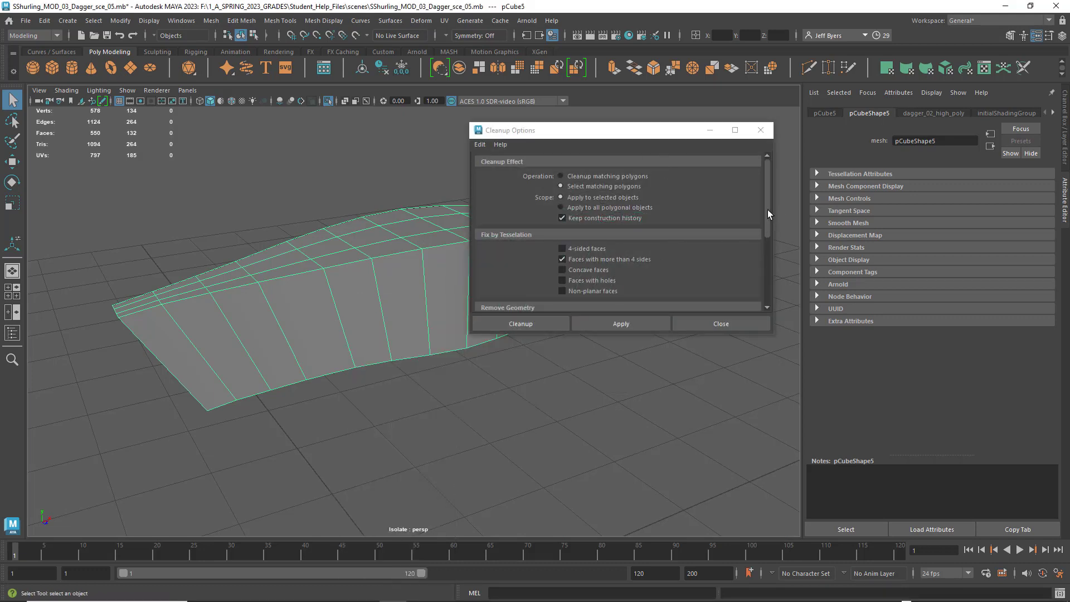
{"action": "left_click_drag", "start_coordinate": [767, 210], "coordinate": [771, 247]}
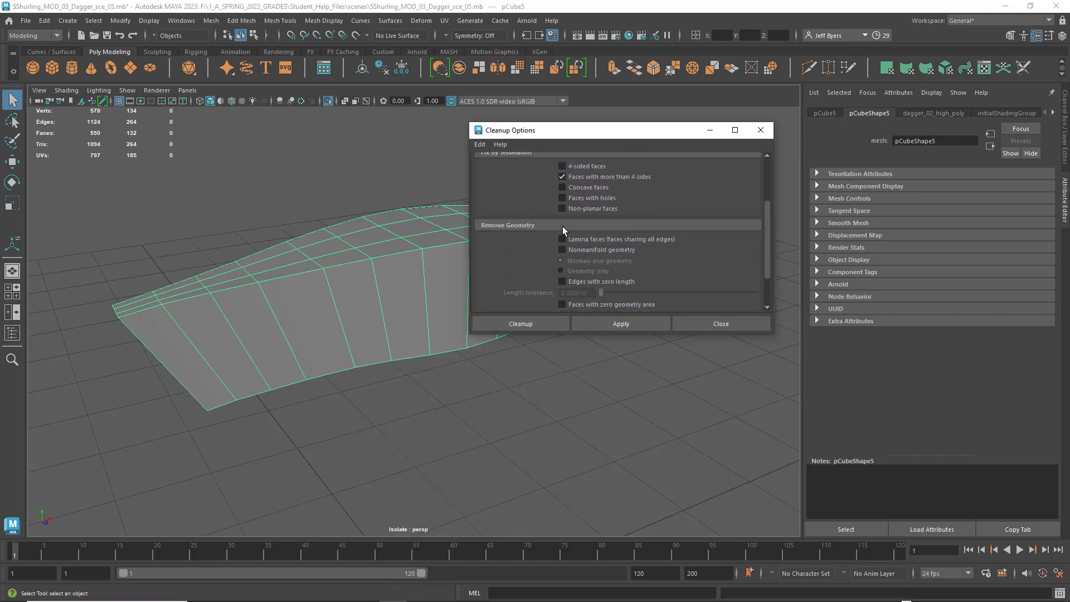
{"action": "left_click", "coordinate": [562, 239]}
{"action": "left_click", "coordinate": [563, 249]}
{"action": "left_click_drag", "start_coordinate": [769, 238], "coordinate": [764, 184]}
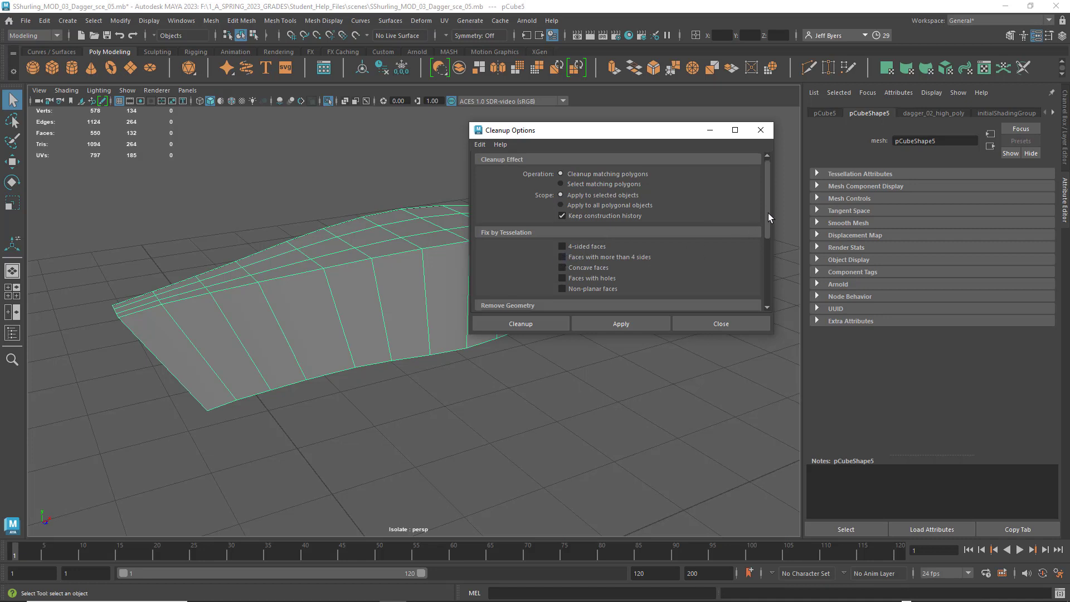
{"action": "left_click_drag", "start_coordinate": [767, 212], "coordinate": [769, 251]}
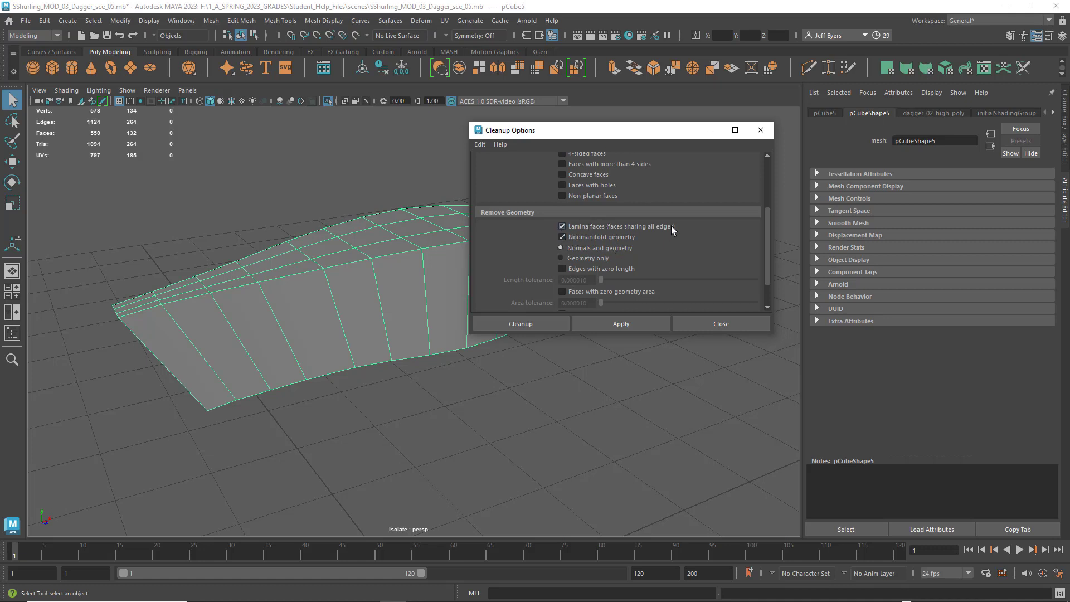
{"action": "scroll", "coordinate": [671, 229], "scroll_direction": "down", "scroll_amount": 1}
{"action": "scroll", "coordinate": [671, 229], "scroll_direction": "up", "scroll_amount": 4}
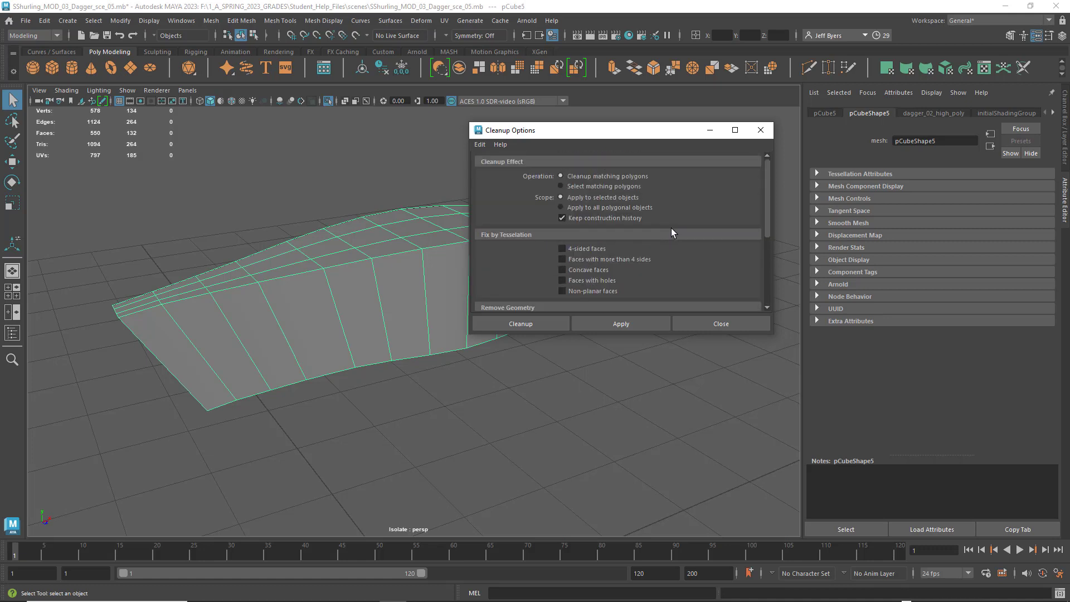
{"action": "scroll", "coordinate": [671, 229], "scroll_direction": "down", "scroll_amount": 5}
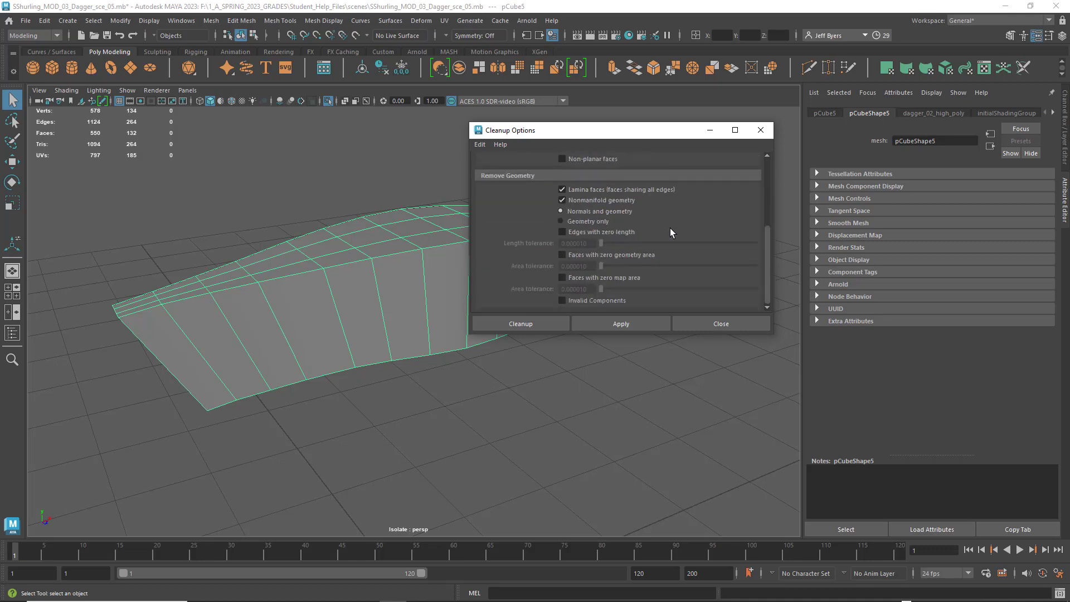
{"action": "left_click", "coordinate": [527, 325]}
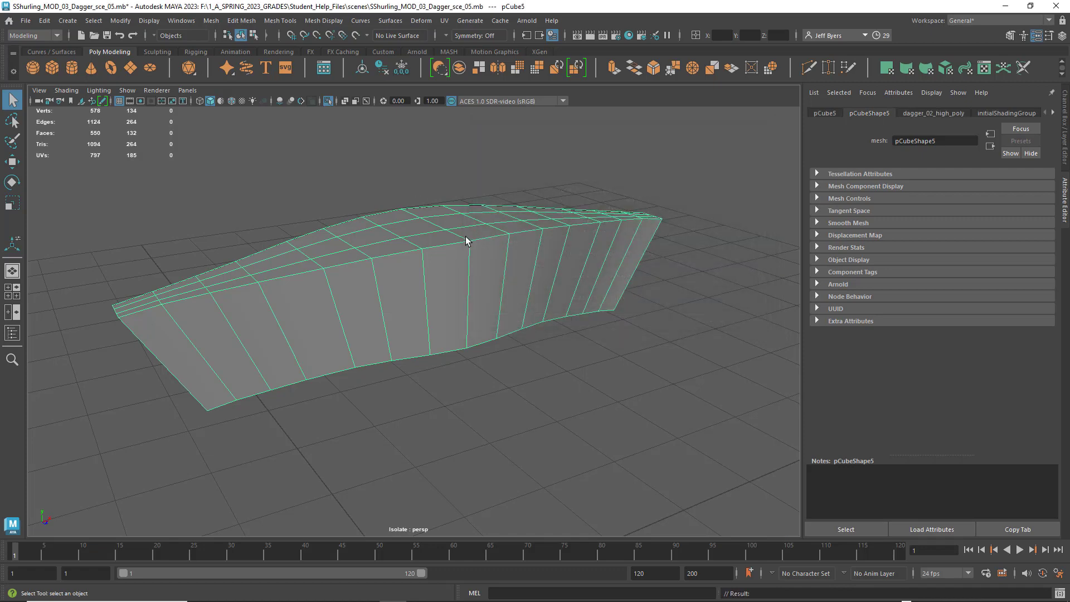
Insert edge loops around the crossguard's sides close to the upper and lower rims, and close to both end faces
{"action": "left_click_drag", "start_coordinate": [477, 239], "coordinate": [494, 240], "text": "alt"}
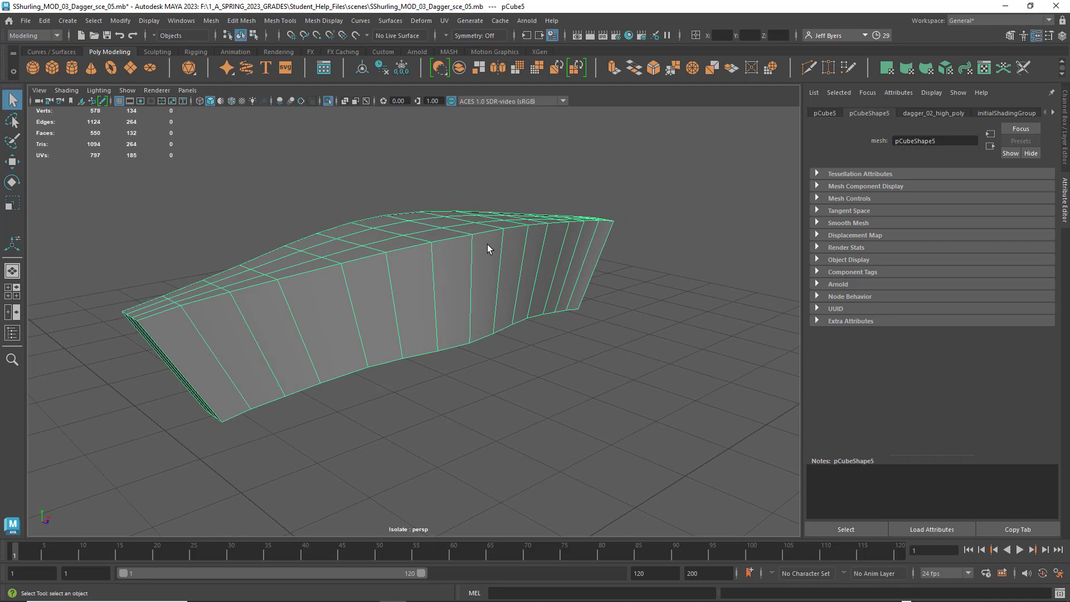
{"action": "right_click", "coordinate": [488, 245], "text": "shift"}
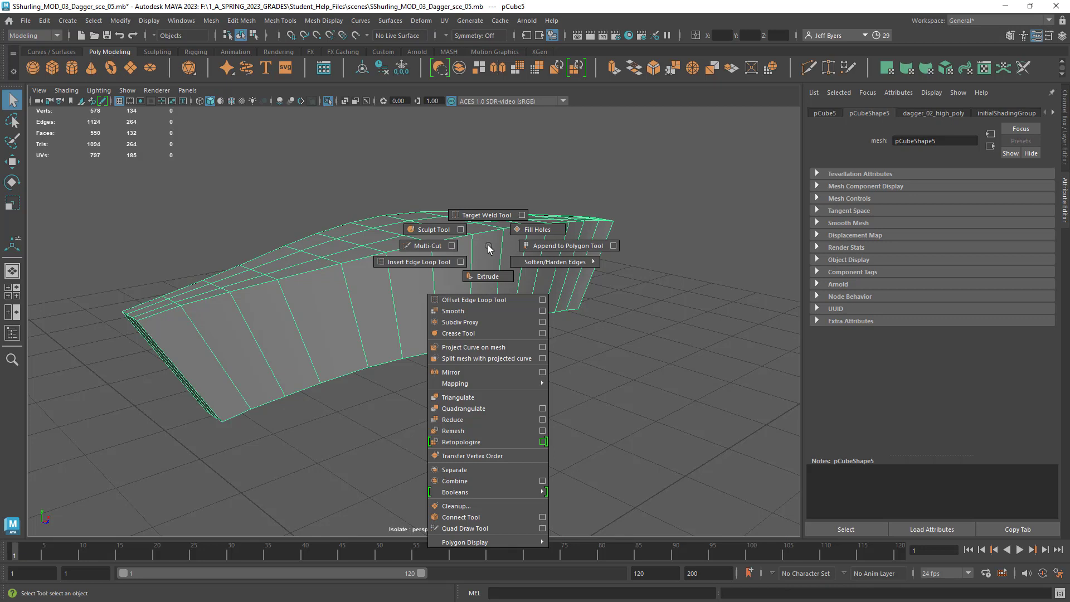
{"action": "left_click", "coordinate": [449, 263]}
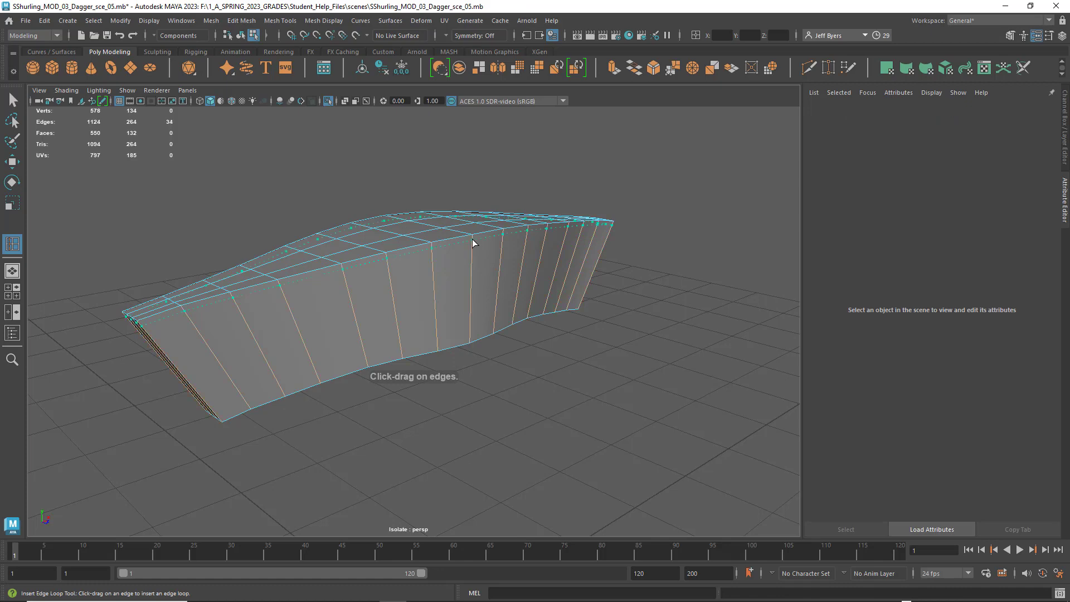
{"action": "left_click_drag", "start_coordinate": [473, 240], "coordinate": [486, 296]}
{"action": "left_click", "coordinate": [435, 337]}
{"action": "left_click", "coordinate": [244, 296]}
{"action": "left_click", "coordinate": [615, 277]}
Insert a crosswise edge loop just inside each end of the recess in the crossguard's underside
{"action": "scroll", "coordinate": [412, 287], "scroll_direction": "up", "scroll_amount": 3}
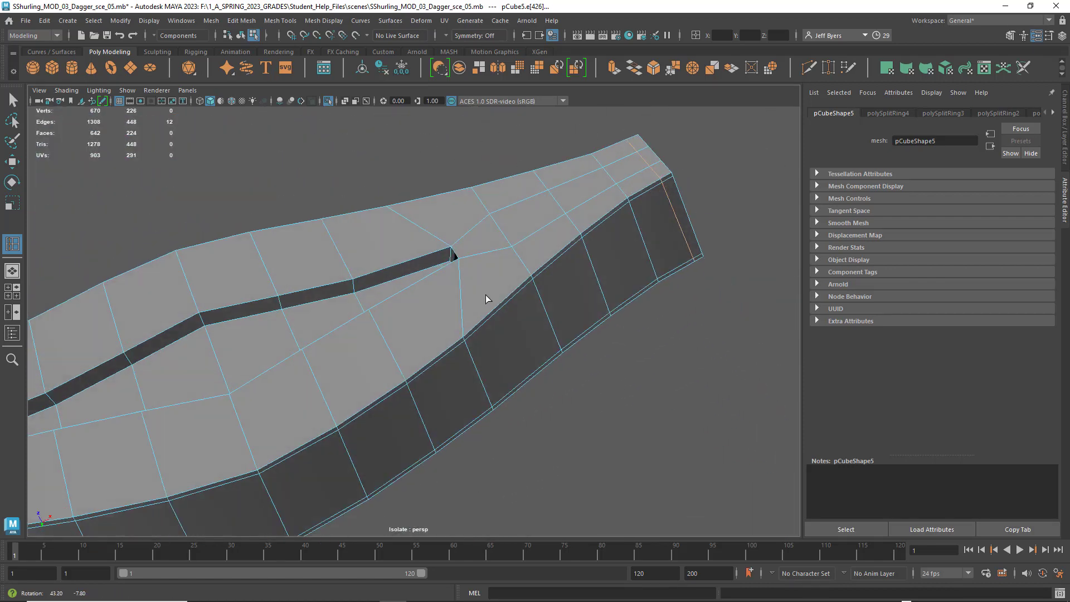
{"action": "left_click", "coordinate": [449, 252]}
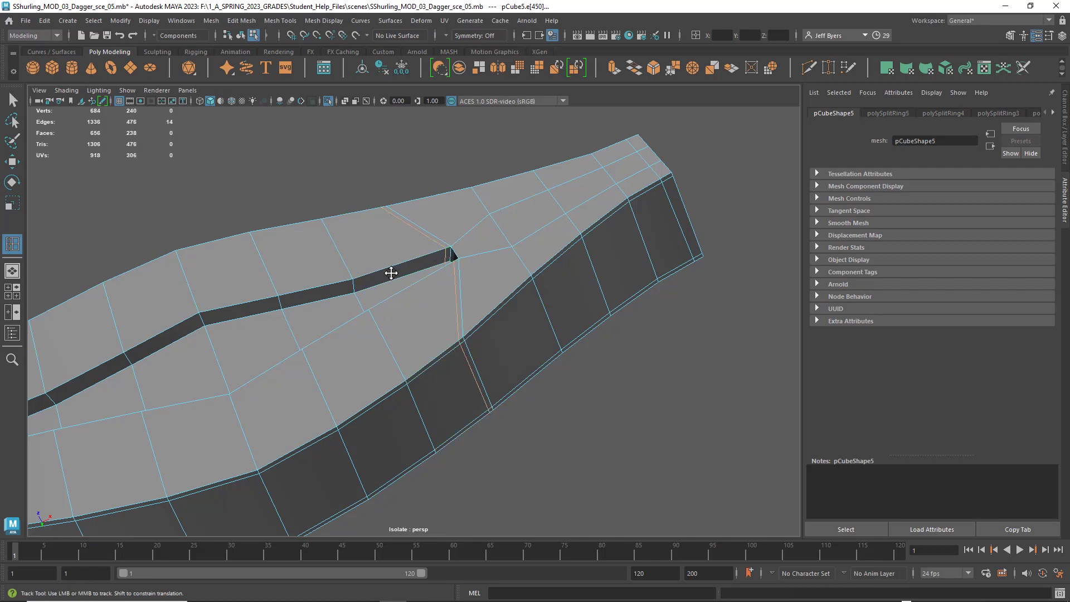
{"action": "left_click_drag", "start_coordinate": [390, 273], "coordinate": [336, 318], "text": "alt"}
{"action": "left_click", "coordinate": [256, 398]}
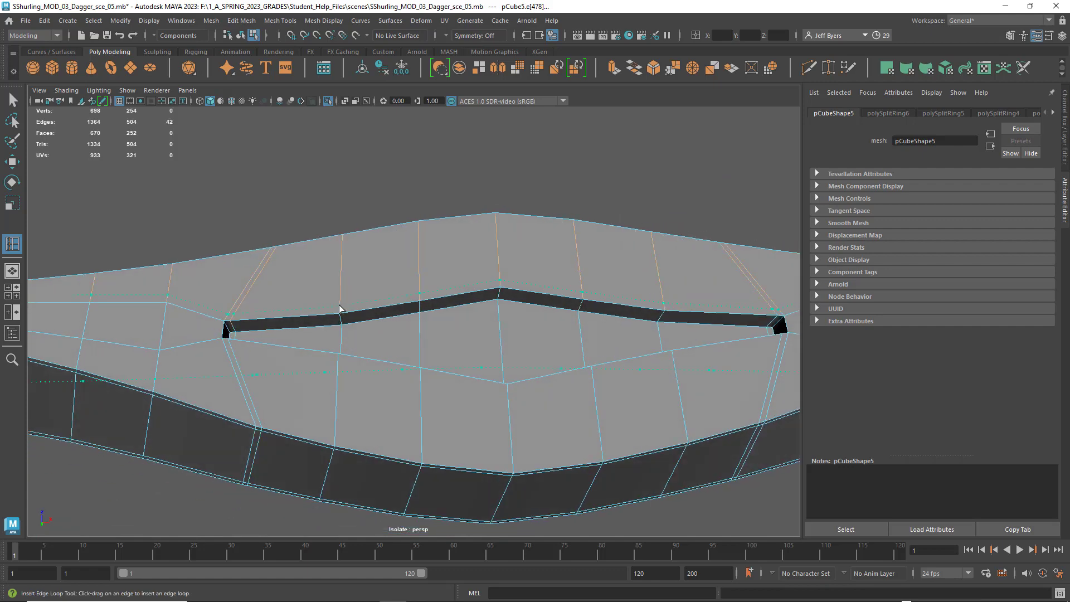
Insert four lengthwise edge loops bordering the recess, one just outside and one just inside each of its long sides
{"action": "left_click", "coordinate": [339, 310]}
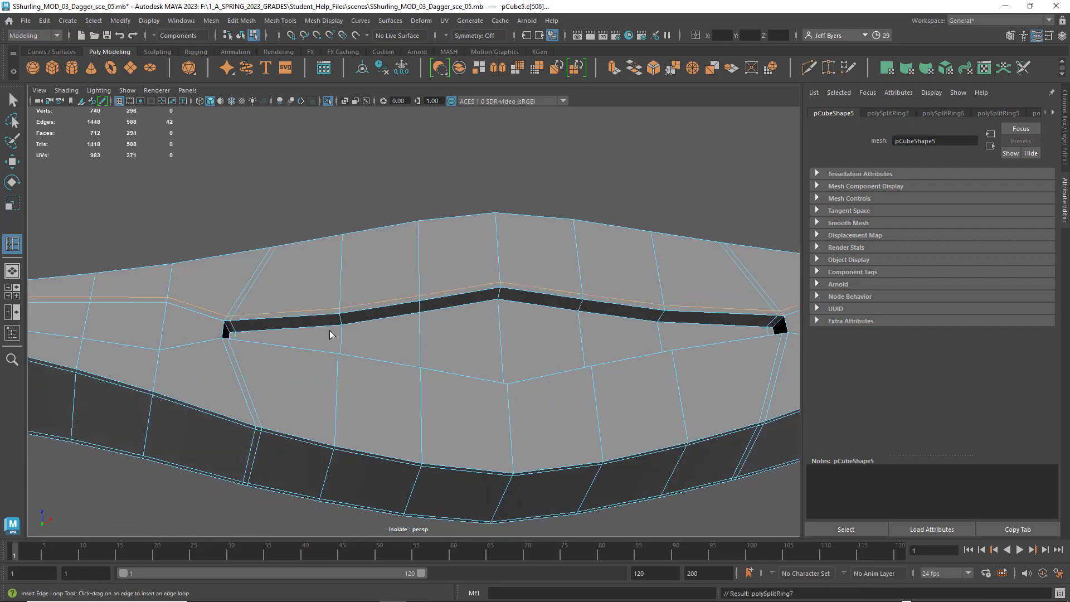
{"action": "left_click", "coordinate": [337, 369]}
{"action": "left_click_drag", "start_coordinate": [353, 365], "coordinate": [306, 193], "text": "alt"}
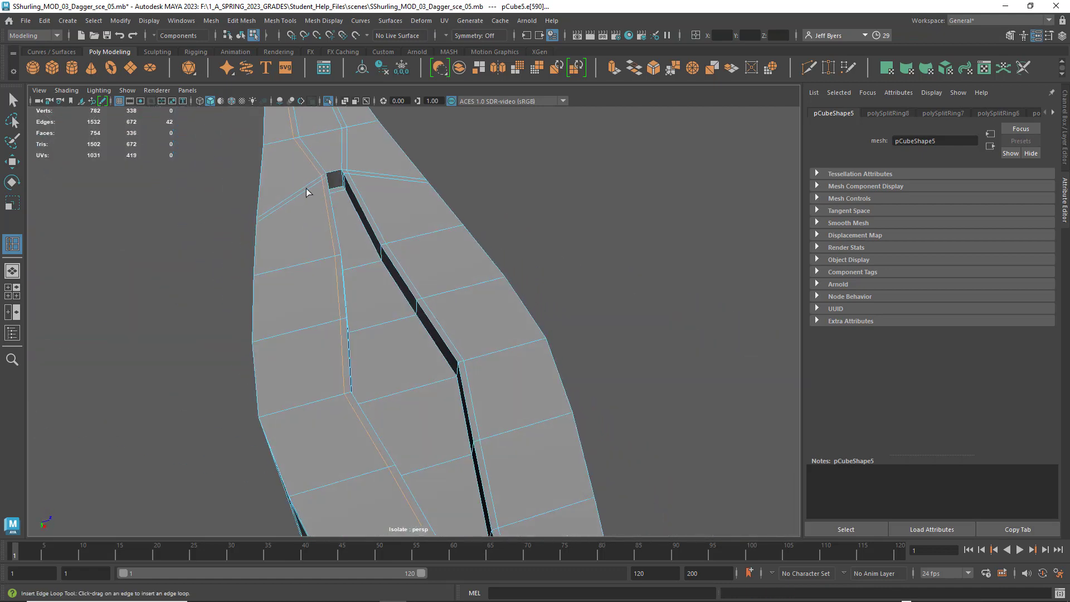
{"action": "left_click", "coordinate": [334, 177]}
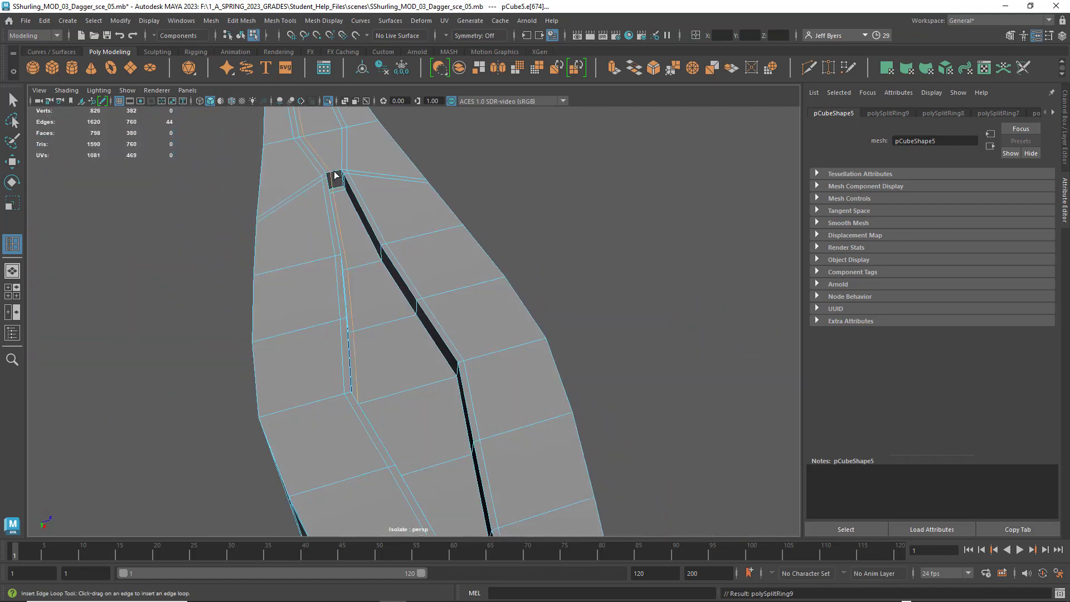
{"action": "left_click", "coordinate": [339, 171]}
Insert two edge loops around the recess's inner walls, one near the rim and one near the floor
{"action": "left_click_drag", "start_coordinate": [376, 216], "coordinate": [364, 199], "text": "alt"}
{"action": "scroll", "coordinate": [397, 205], "scroll_direction": "up", "scroll_amount": 8}
{"action": "middle_click_drag", "start_coordinate": [384, 205], "coordinate": [386, 455], "text": "alt"}
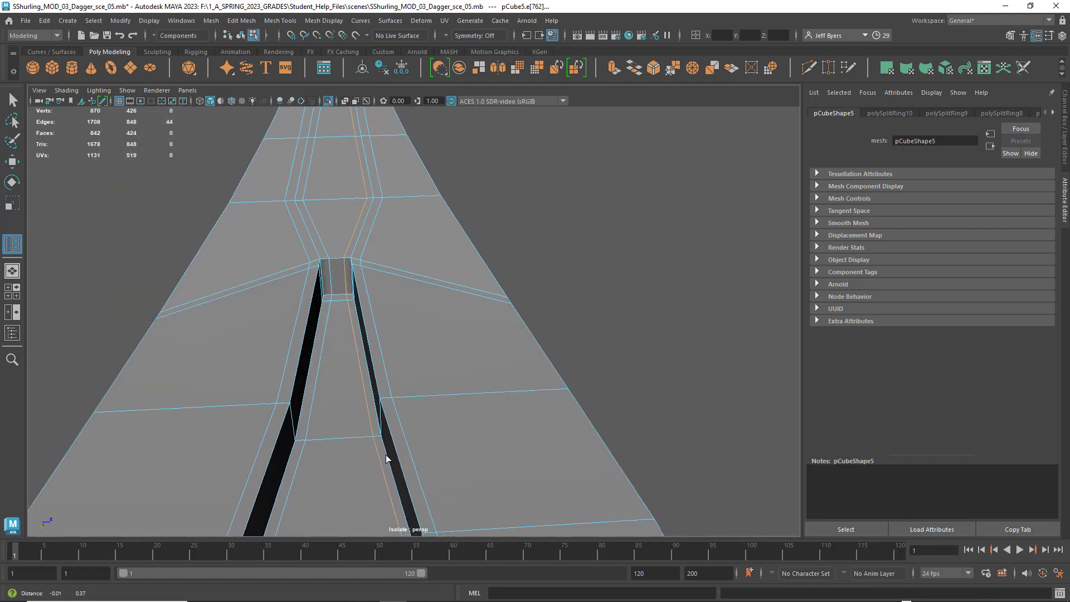
{"action": "scroll", "coordinate": [370, 331], "scroll_direction": "up", "scroll_amount": 1}
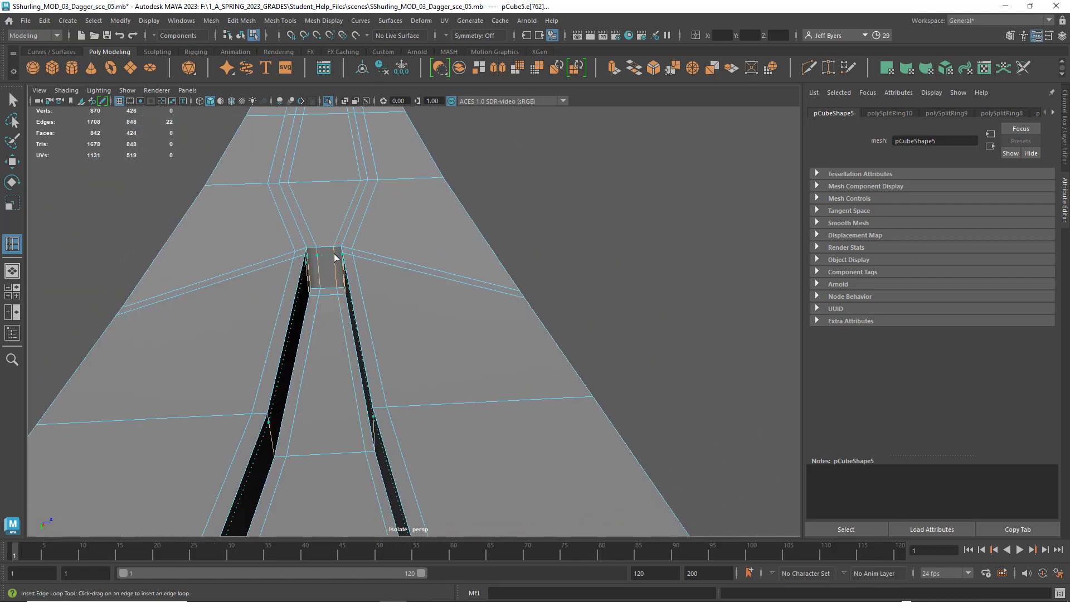
{"action": "left_click_drag", "start_coordinate": [340, 270], "coordinate": [337, 285]}
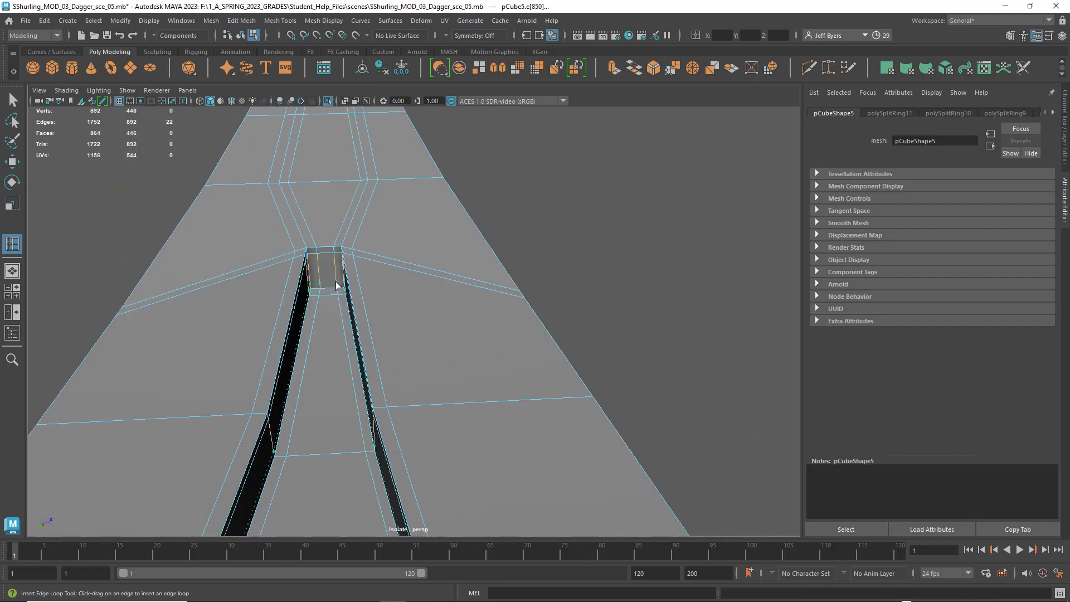
{"action": "left_click", "coordinate": [363, 336]}
Insert a crosswise edge loop just beyond one end of the recess, and return the crossguard to object mode
{"action": "left_click_drag", "start_coordinate": [329, 360], "coordinate": [521, 289], "text": "alt"}
{"action": "left_click_drag", "start_coordinate": [476, 352], "coordinate": [445, 362], "text": "alt"}
{"action": "middle_click_drag", "start_coordinate": [452, 362], "coordinate": [411, 424], "text": "alt"}
{"action": "right_click_drag", "start_coordinate": [411, 423], "coordinate": [493, 403], "text": "alt"}
{"action": "middle_click_drag", "start_coordinate": [544, 388], "coordinate": [538, 323], "text": "alt"}
{"action": "left_click_drag", "start_coordinate": [538, 323], "coordinate": [518, 356], "text": "alt"}
{"action": "middle_click_drag", "start_coordinate": [518, 357], "coordinate": [496, 414], "text": "alt"}
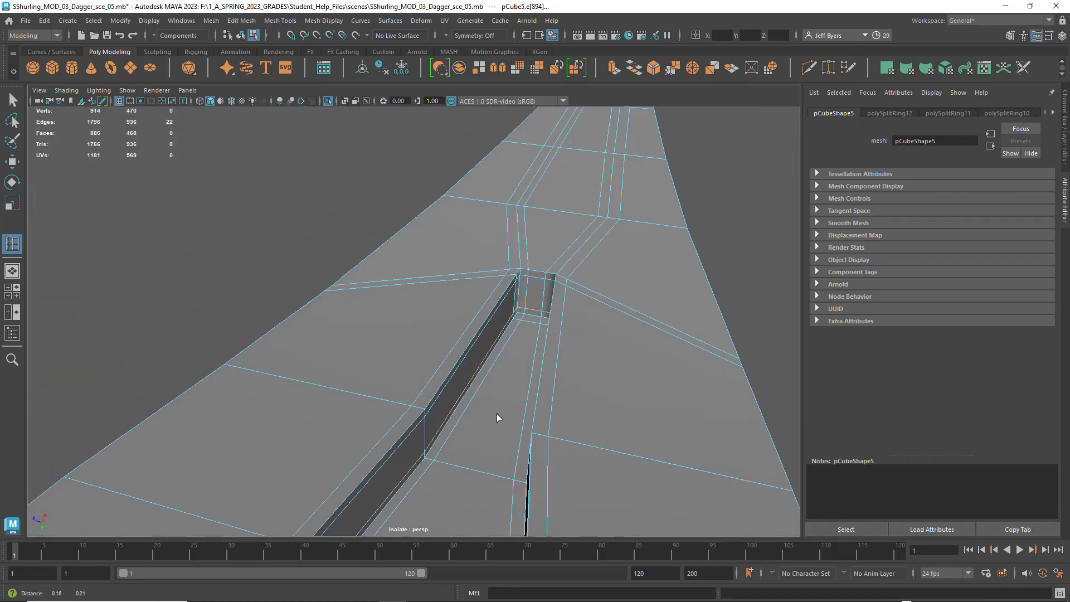
{"action": "middle_click_drag", "start_coordinate": [555, 292], "coordinate": [521, 356], "text": "alt"}
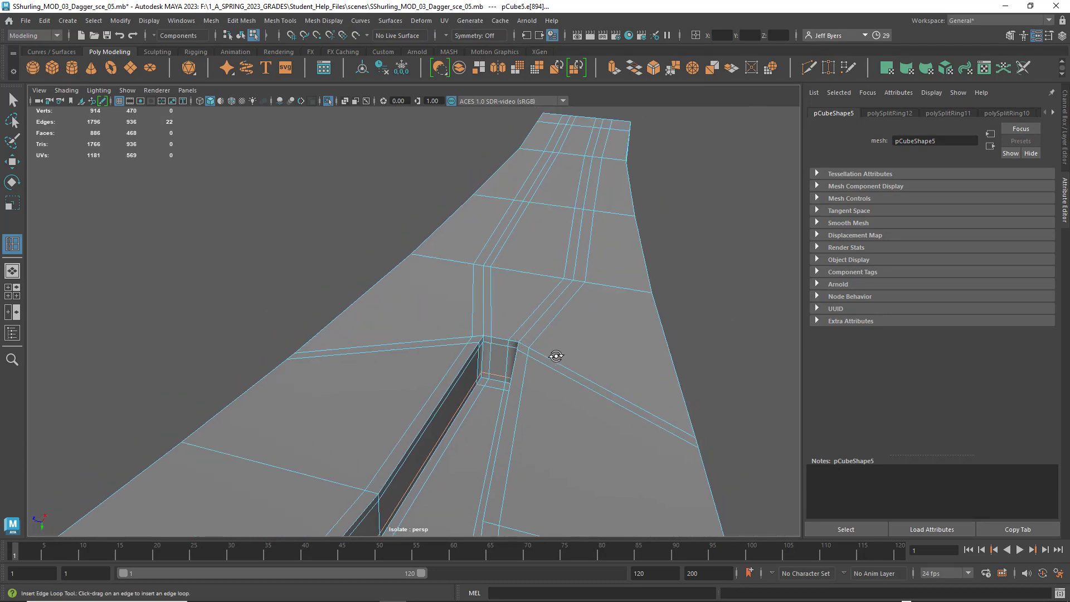
{"action": "left_click_drag", "start_coordinate": [556, 355], "coordinate": [430, 299], "text": "alt"}
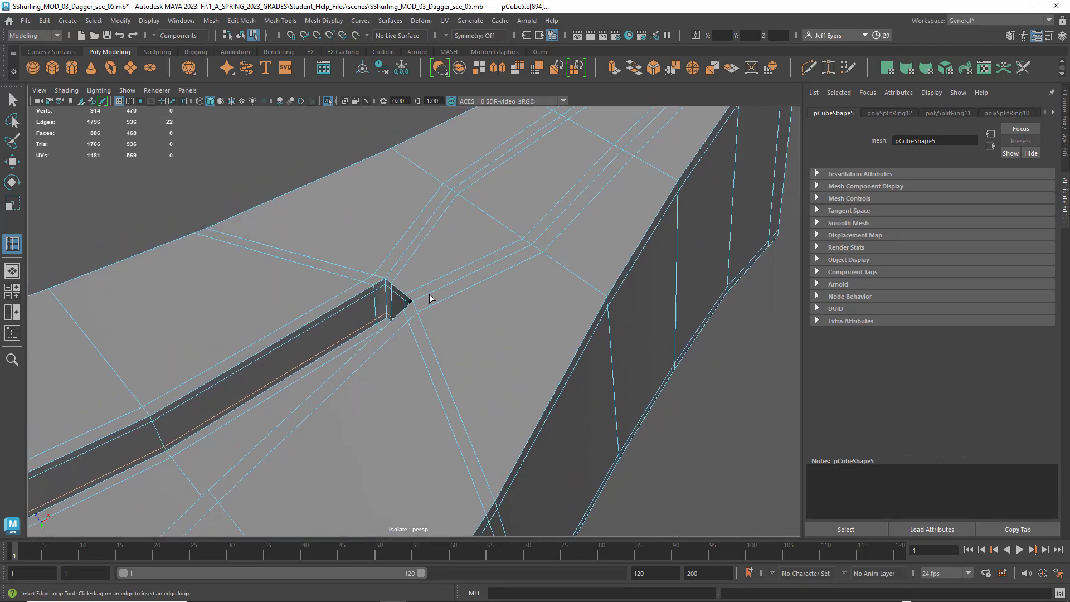
{"action": "left_click", "coordinate": [425, 301]}
{"action": "left_click_drag", "start_coordinate": [439, 345], "coordinate": [395, 265], "text": "alt"}
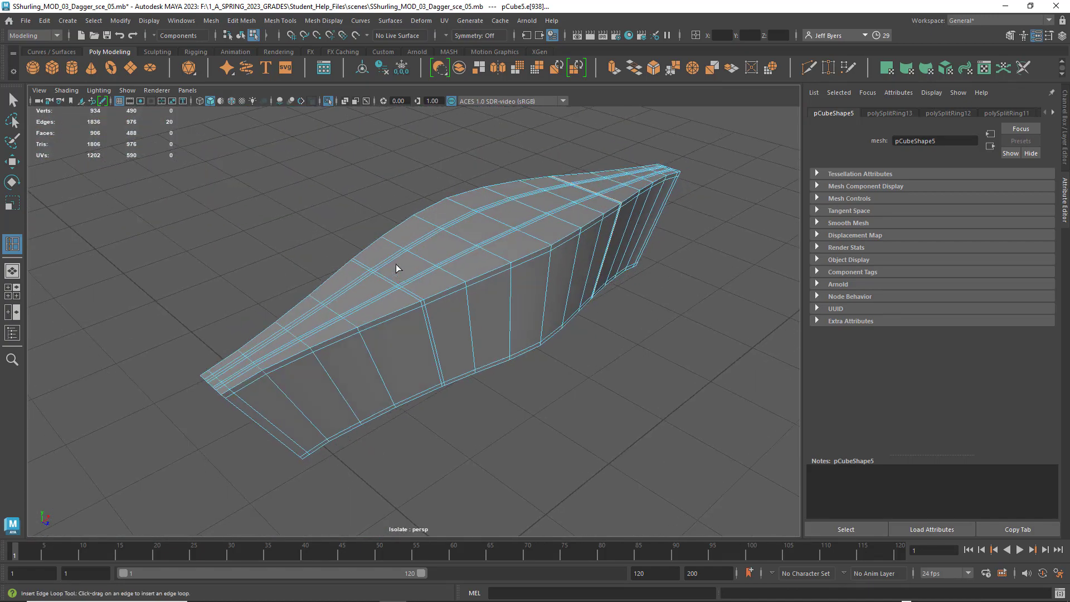
{"action": "left_click", "coordinate": [12, 100]}
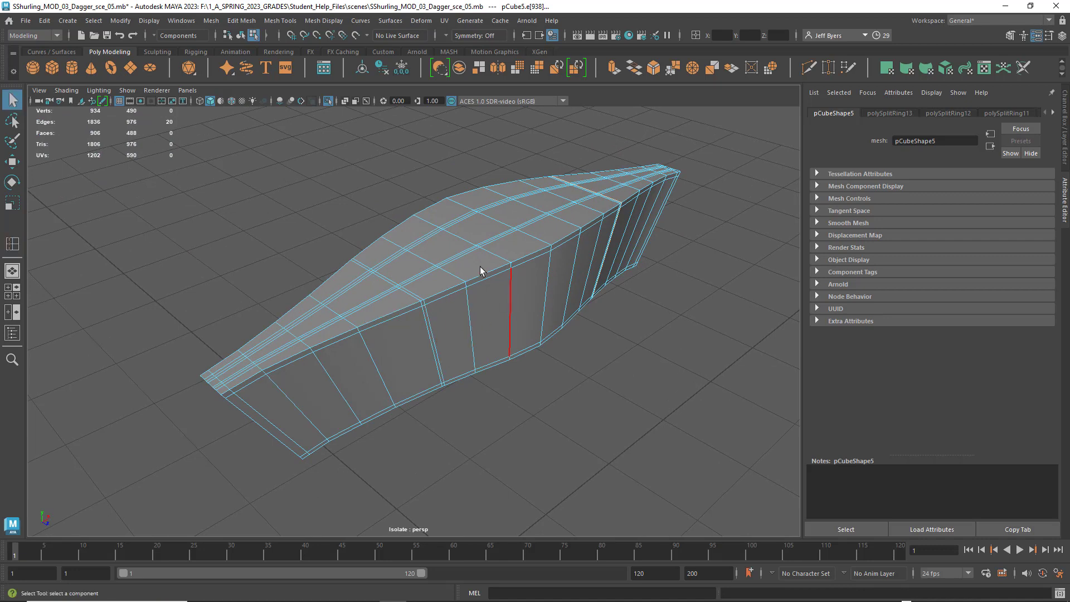
{"action": "right_click_drag", "start_coordinate": [480, 270], "coordinate": [469, 328]}
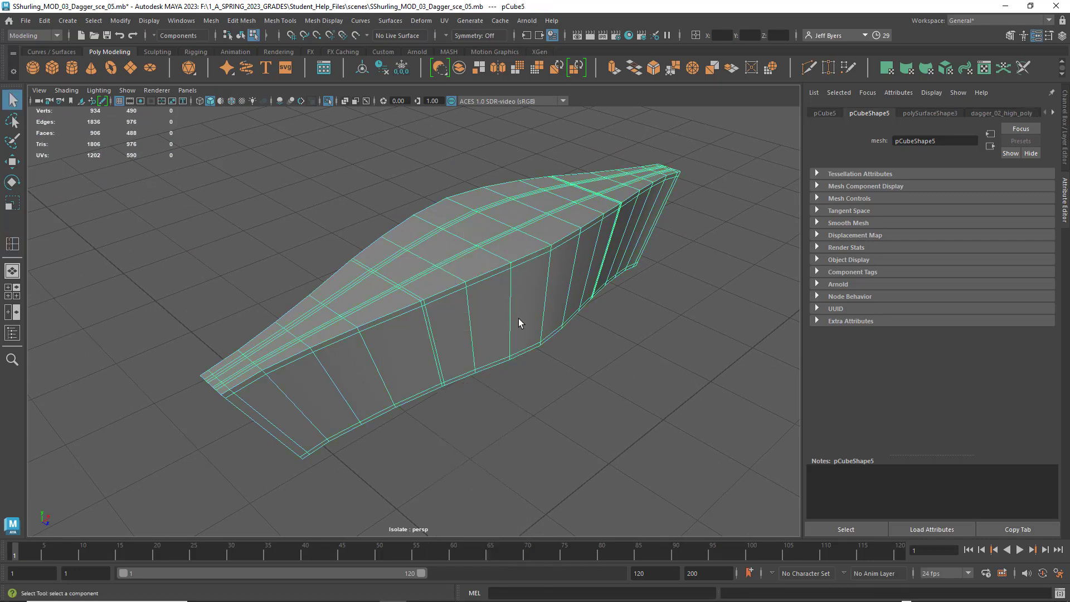
Preview the crossguard smoothed and examine its outer edges and the recess on its underside
{"action": "key", "text": "3"}
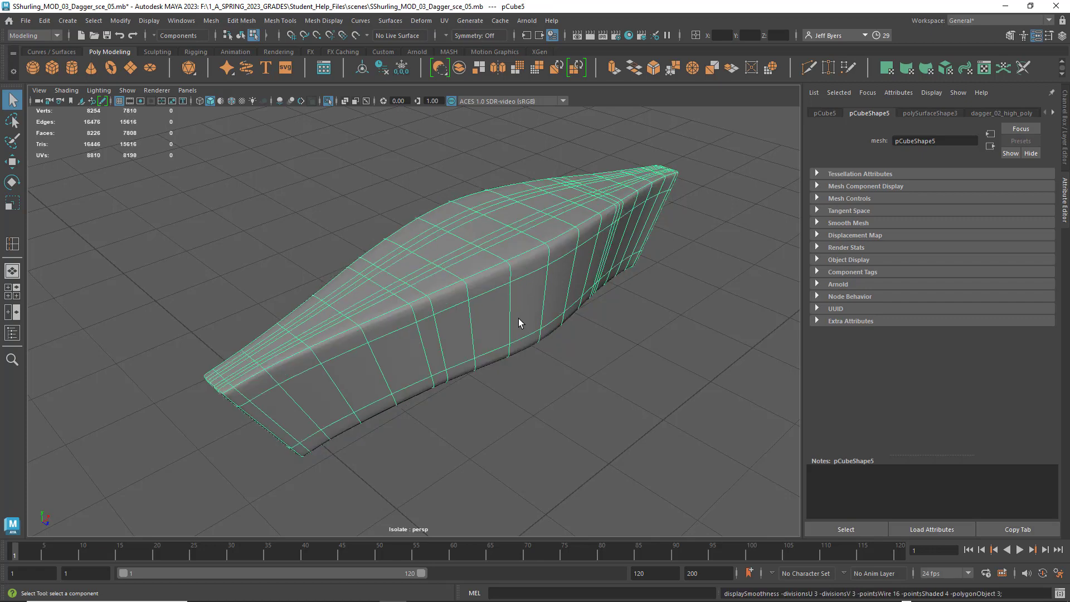
{"action": "left_click", "coordinate": [584, 378]}
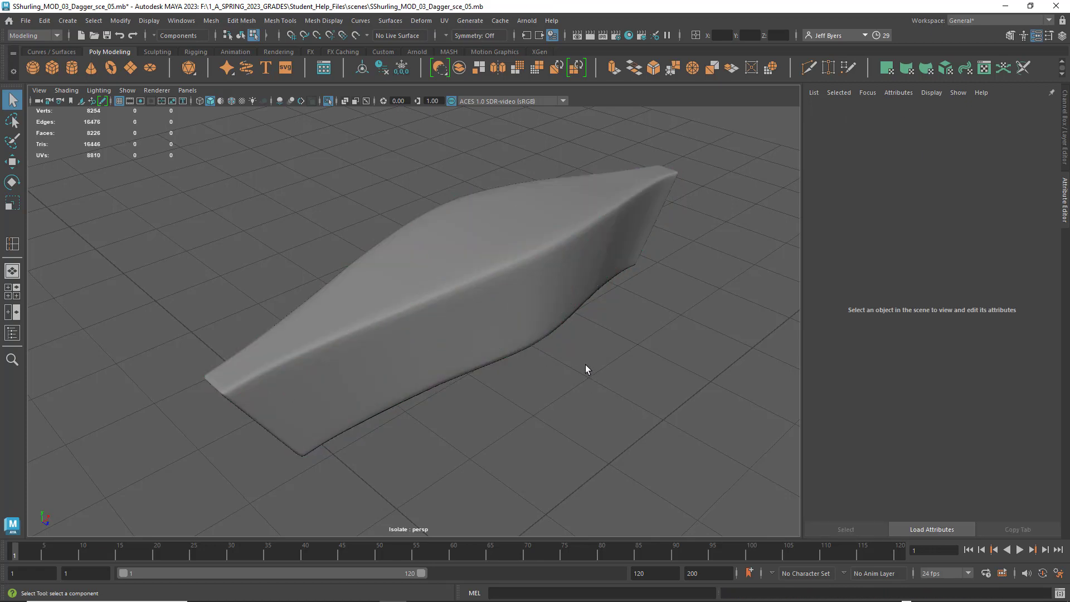
{"action": "left_click_drag", "start_coordinate": [584, 364], "coordinate": [567, 235], "text": "alt"}
{"action": "double_click", "coordinate": [564, 246]}
{"action": "left_click", "coordinate": [580, 316]}
{"action": "right_click_drag", "start_coordinate": [565, 236], "coordinate": [554, 303]}
{"action": "left_click", "coordinate": [603, 325]}
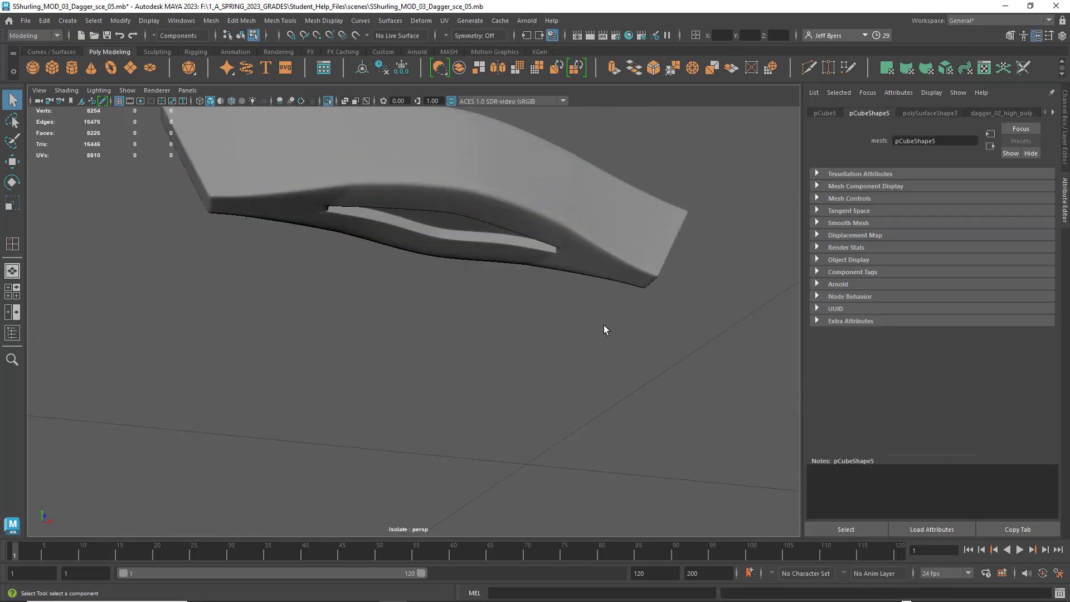
{"action": "left_click_drag", "start_coordinate": [603, 317], "coordinate": [606, 290], "text": "alt"}
{"action": "left_click_drag", "start_coordinate": [549, 266], "coordinate": [561, 242], "text": "alt"}
{"action": "left_click_drag", "start_coordinate": [374, 163], "coordinate": [391, 170], "text": "alt"}
{"action": "scroll", "coordinate": [397, 179], "scroll_direction": "up", "scroll_amount": 3}
{"action": "middle_click_drag", "start_coordinate": [418, 252], "coordinate": [409, 319], "text": "alt"}
{"action": "scroll", "coordinate": [409, 318], "scroll_direction": "up", "scroll_amount": 3}
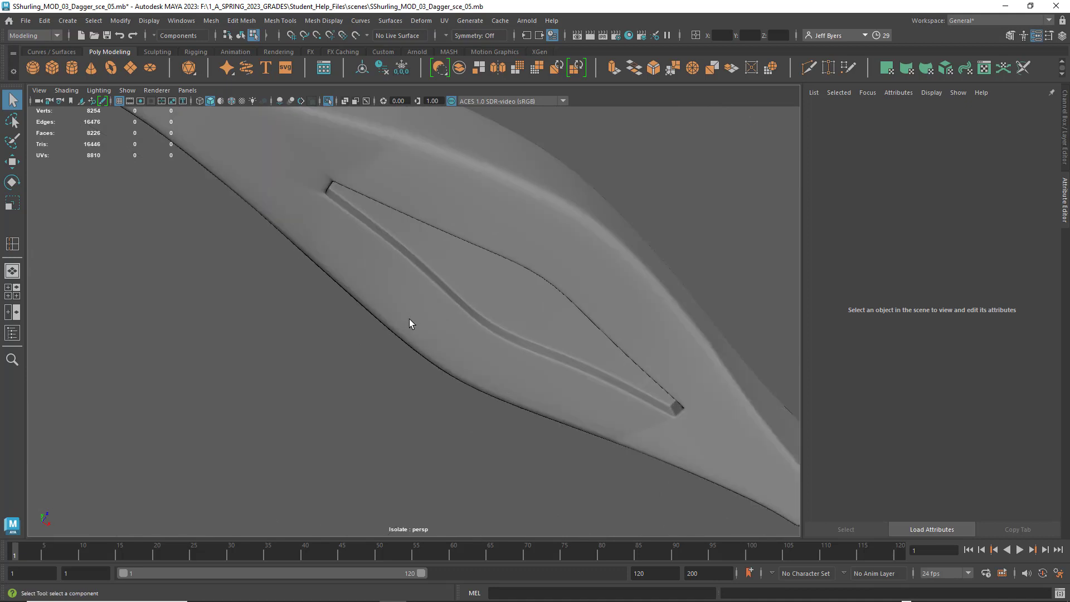
{"action": "middle_click_drag", "start_coordinate": [386, 279], "coordinate": [437, 329], "text": "alt"}
{"action": "left_click", "coordinate": [437, 326]}
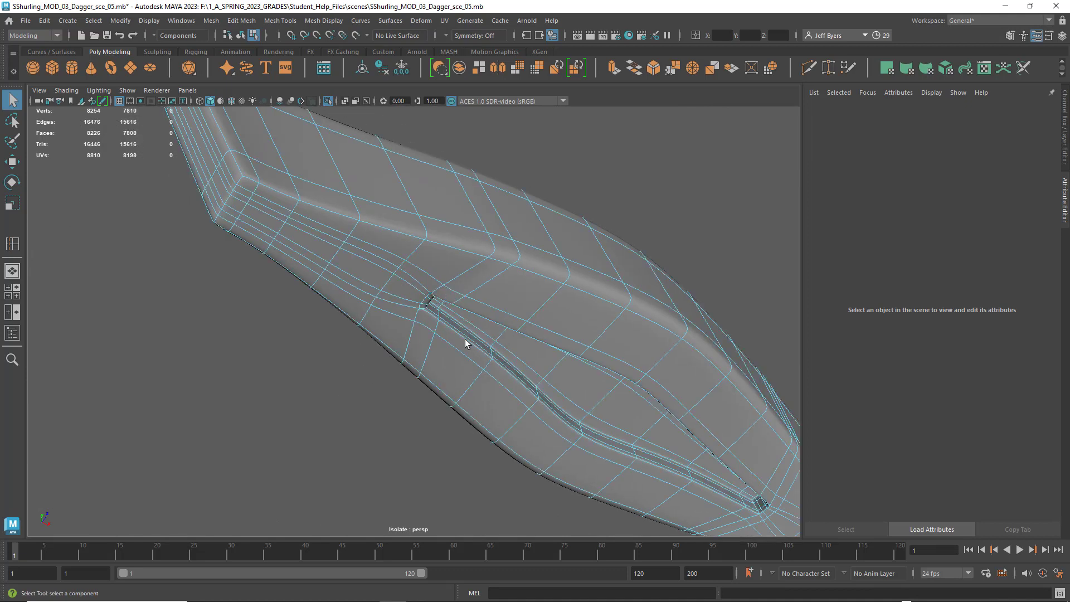
{"action": "left_click", "coordinate": [476, 299]}
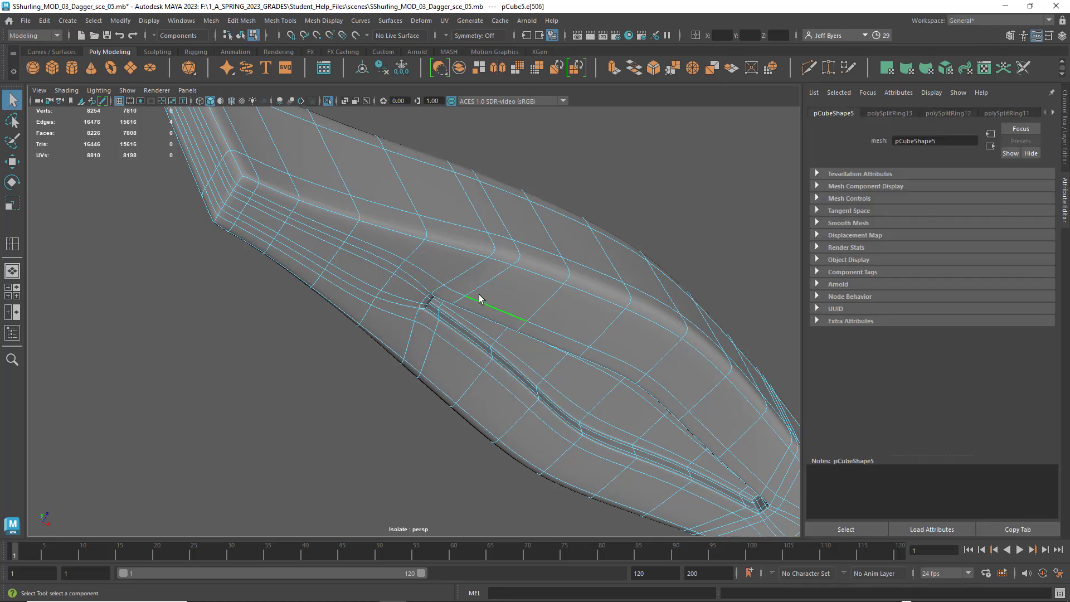
{"action": "key", "text": "1"}
Insert a crosswise edge loop just beyond the other end of the recess and check the result with smooth preview
{"action": "scroll", "coordinate": [482, 297], "scroll_direction": "up", "scroll_amount": 3}
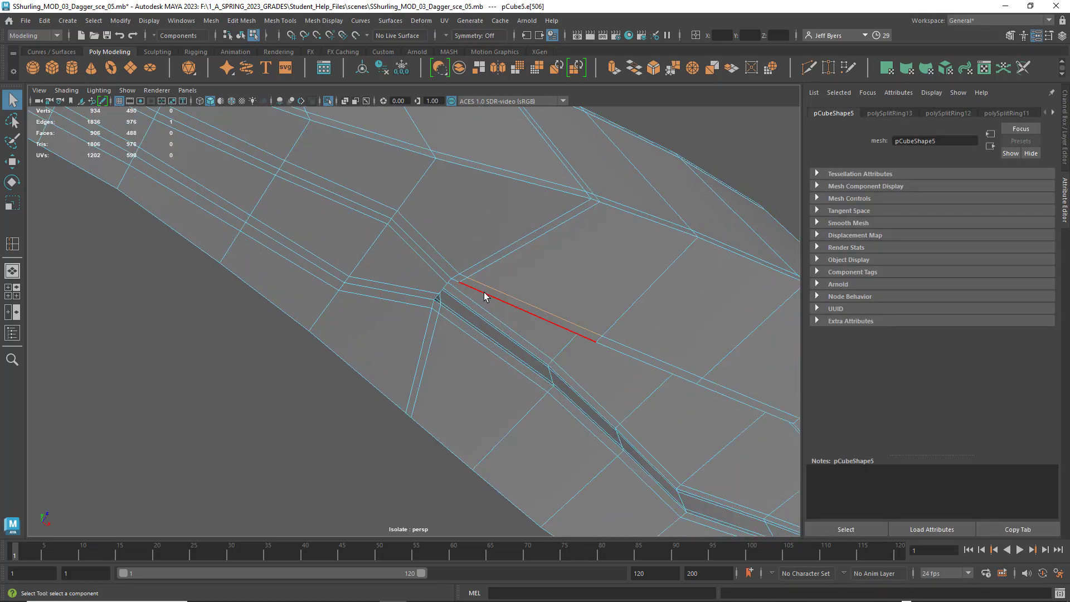
{"action": "left_click_drag", "start_coordinate": [484, 293], "coordinate": [483, 264], "text": "alt"}
{"action": "middle_click_drag", "start_coordinate": [560, 259], "coordinate": [385, 223], "text": "alt"}
{"action": "middle_click_drag", "start_coordinate": [582, 384], "coordinate": [440, 216], "text": "alt"}
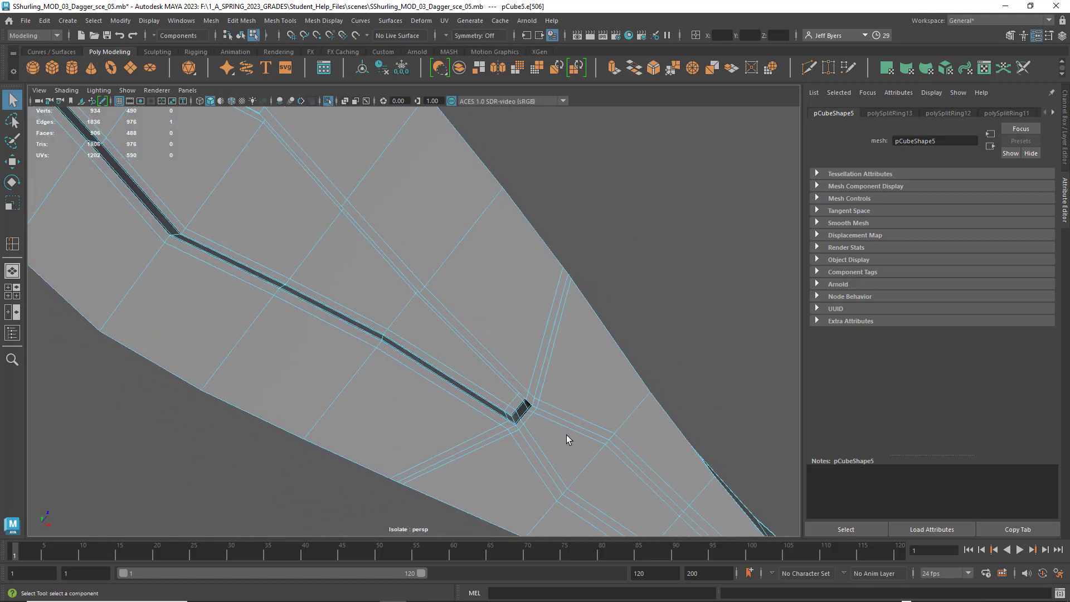
{"action": "middle_click_drag", "start_coordinate": [543, 422], "coordinate": [665, 510], "text": "alt"}
{"action": "middle_click_drag", "start_coordinate": [314, 320], "coordinate": [521, 479], "text": "alt"}
{"action": "middle_click_drag", "start_coordinate": [356, 321], "coordinate": [398, 351], "text": "alt"}
{"action": "left_click_drag", "start_coordinate": [361, 273], "coordinate": [406, 262], "text": "alt"}
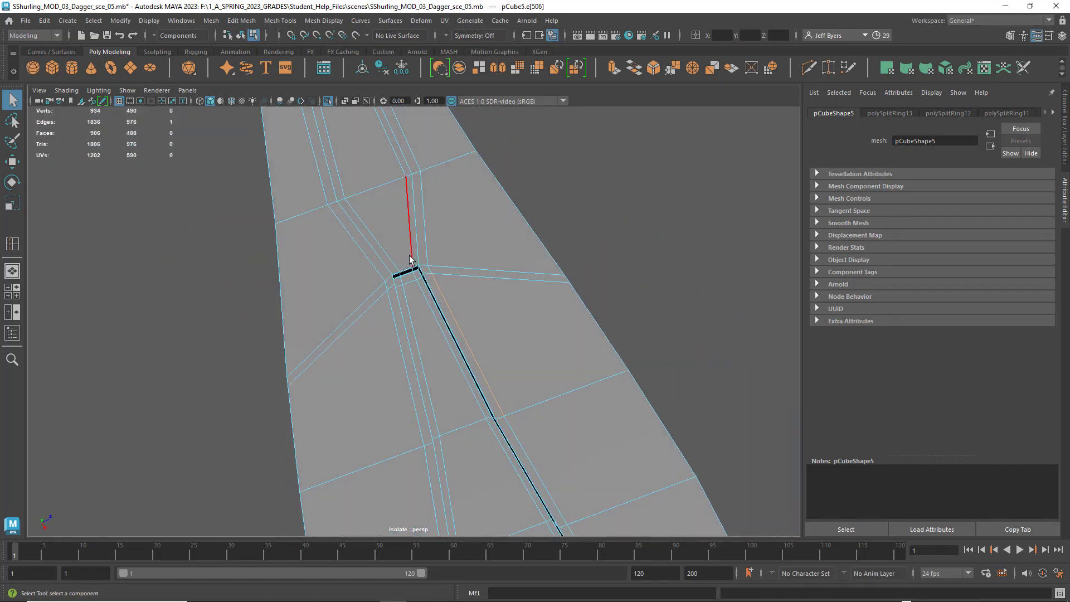
{"action": "scroll", "coordinate": [412, 256], "scroll_direction": "up", "scroll_amount": 3}
{"action": "middle_click_drag", "start_coordinate": [428, 230], "coordinate": [441, 273], "text": "alt"}
{"action": "right_click_drag", "start_coordinate": [439, 273], "coordinate": [423, 337]}
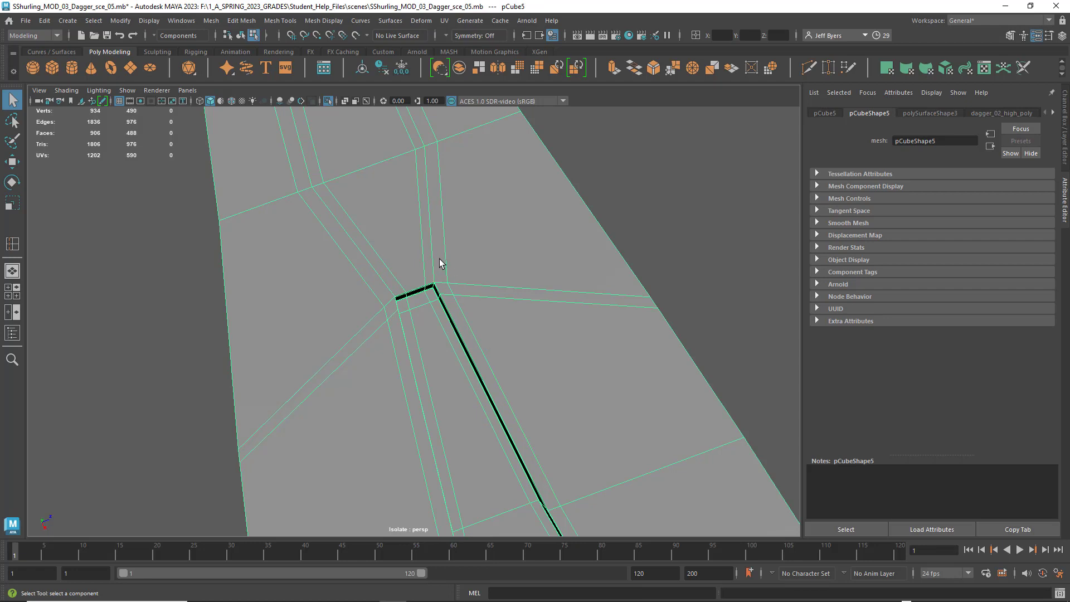
{"action": "right_click_drag", "start_coordinate": [449, 246], "coordinate": [383, 265], "text": "shift"}
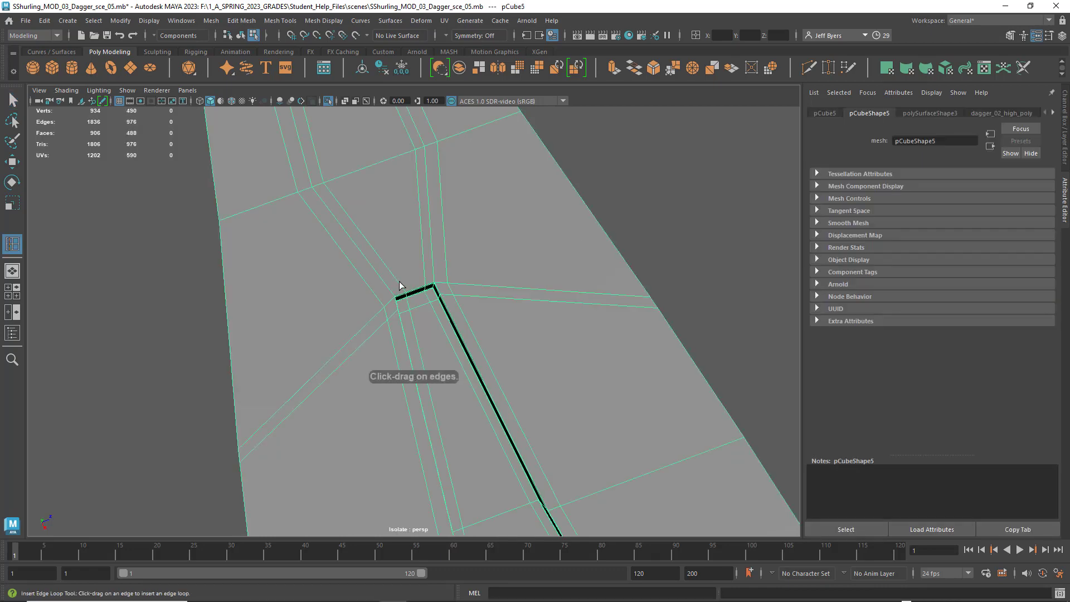
{"action": "left_click", "coordinate": [395, 287]}
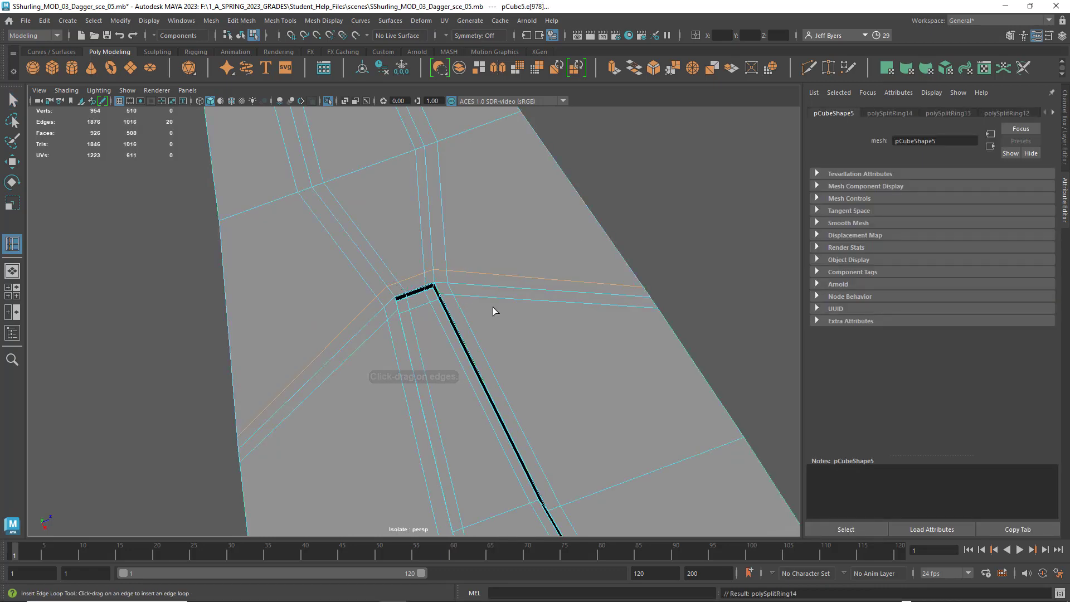
{"action": "mouse_move", "coordinate": [517, 317]}
{"action": "left_mouse_down", "text": "alt"}
{"action": "mouse_move", "coordinate": [512, 328]}
{"action": "mouse_move", "coordinate": [470, 301]}
{"action": "mouse_move", "coordinate": [535, 307]}
{"action": "left_mouse_up", "text": "alt"}
{"action": "key", "text": "3"}
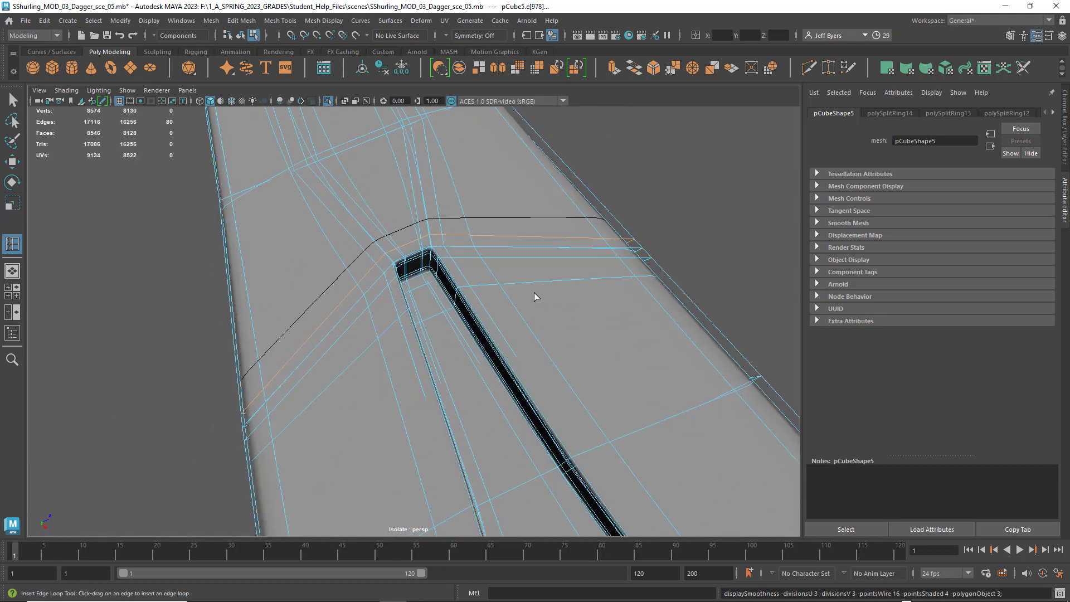
{"action": "key", "text": "1"}
{"action": "right_click_drag", "start_coordinate": [534, 291], "coordinate": [517, 349]}
{"action": "scroll", "coordinate": [516, 348], "scroll_direction": "down", "scroll_amount": 5}
{"action": "left_click_drag", "start_coordinate": [517, 343], "coordinate": [420, 337], "text": "alt"}
{"action": "left_click", "coordinate": [450, 291]}
{"action": "scroll", "coordinate": [455, 308], "scroll_direction": "up", "scroll_amount": 3}
{"action": "scroll", "coordinate": [460, 302], "scroll_direction": "up", "scroll_amount": 3}
{"action": "mouse_move", "coordinate": [452, 272]}
{"action": "left_mouse_down", "text": "alt"}
{"action": "mouse_move", "coordinate": [540, 332]}
{"action": "mouse_move", "coordinate": [530, 346]}
{"action": "mouse_move", "coordinate": [485, 278]}
{"action": "mouse_move", "coordinate": [480, 289]}
{"action": "mouse_move", "coordinate": [455, 283]}
{"action": "mouse_move", "coordinate": [466, 276]}
{"action": "left_mouse_up", "text": "alt"}
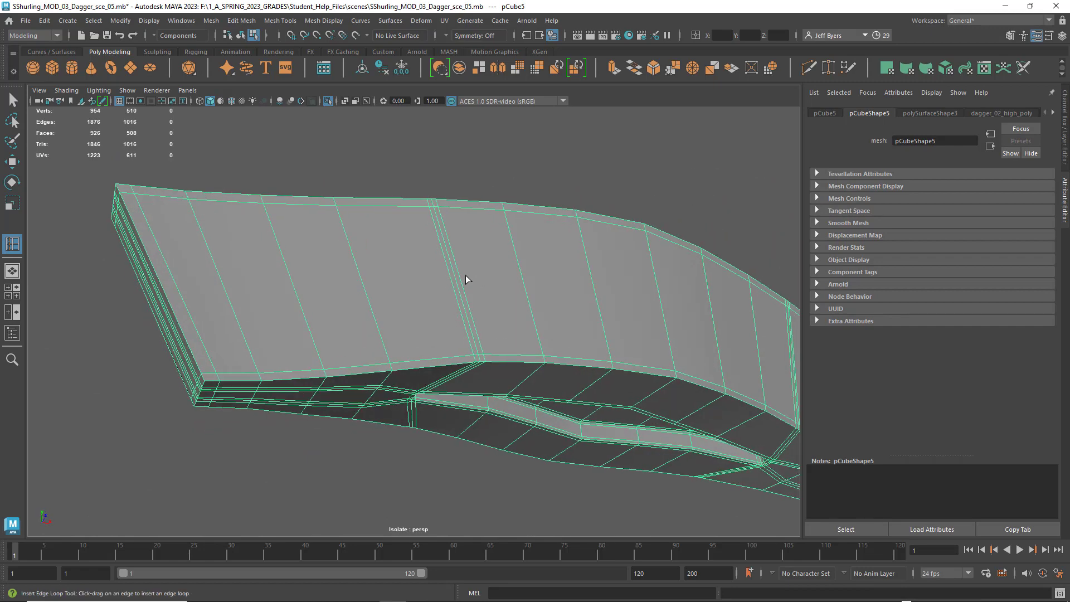
{"action": "mouse_move", "coordinate": [452, 278]}
{"action": "right_mouse_down"}
{"action": "mouse_move", "coordinate": [449, 243]}
{"action": "mouse_move", "coordinate": [447, 266]}
{"action": "right_mouse_up"}
{"action": "left_click", "coordinate": [446, 268]}
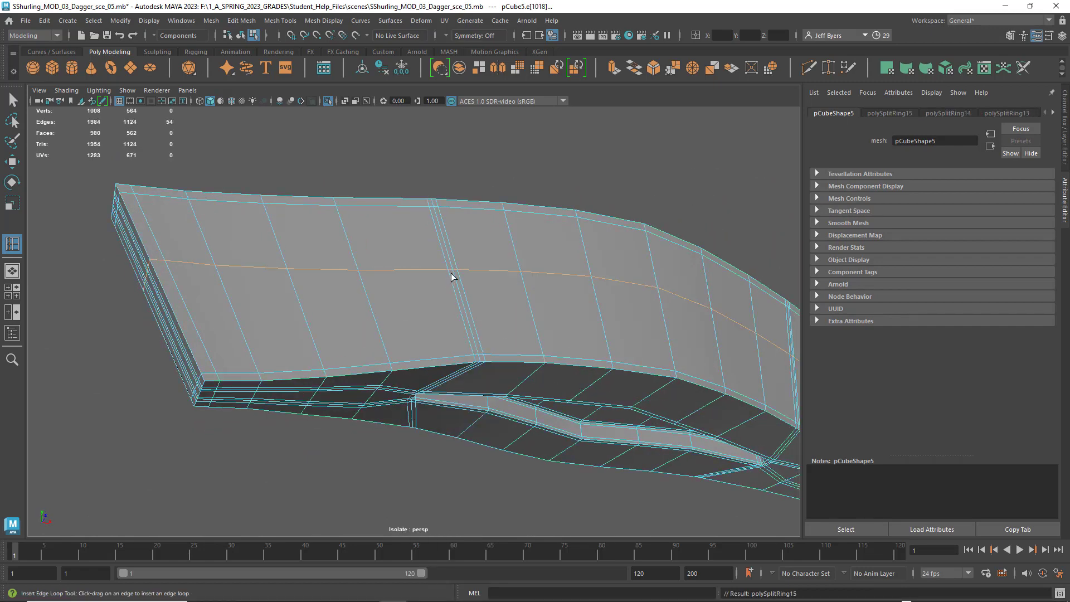
{"action": "key", "text": "ctrl+z"}
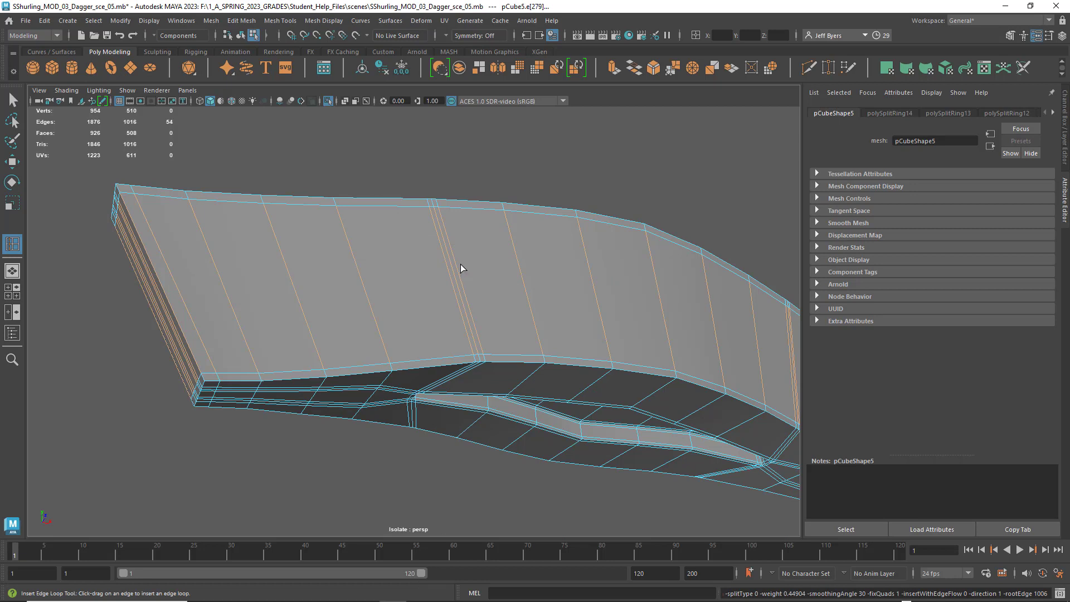
{"action": "key", "text": "q"}
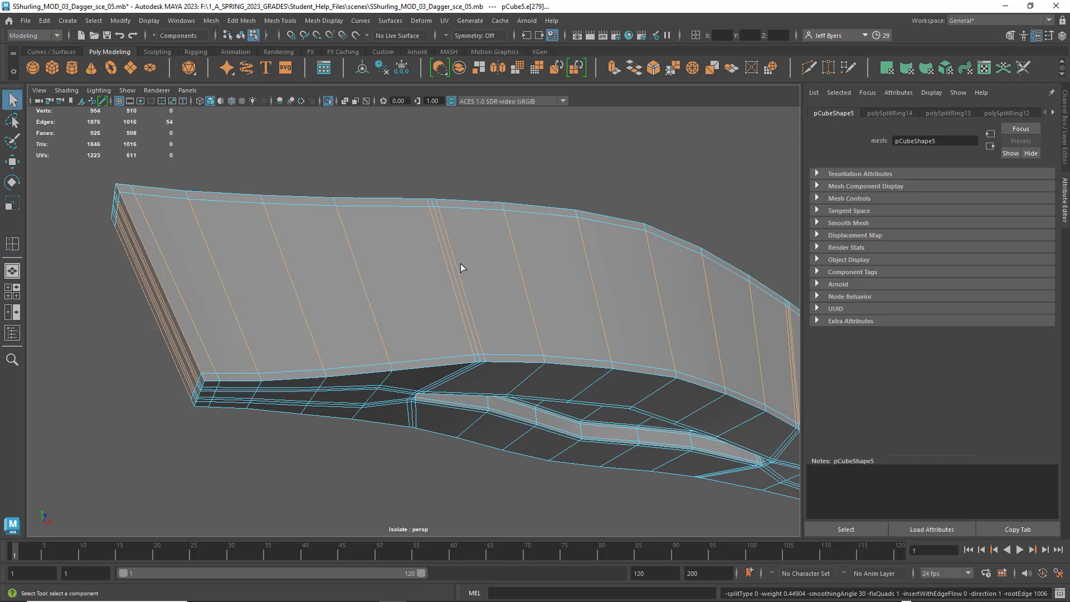
With the Slide Edge tool, move the outermost of the three tightly spaced vertical edges on the side wall toward the crossguard's near end
{"action": "left_click", "coordinate": [483, 192]}
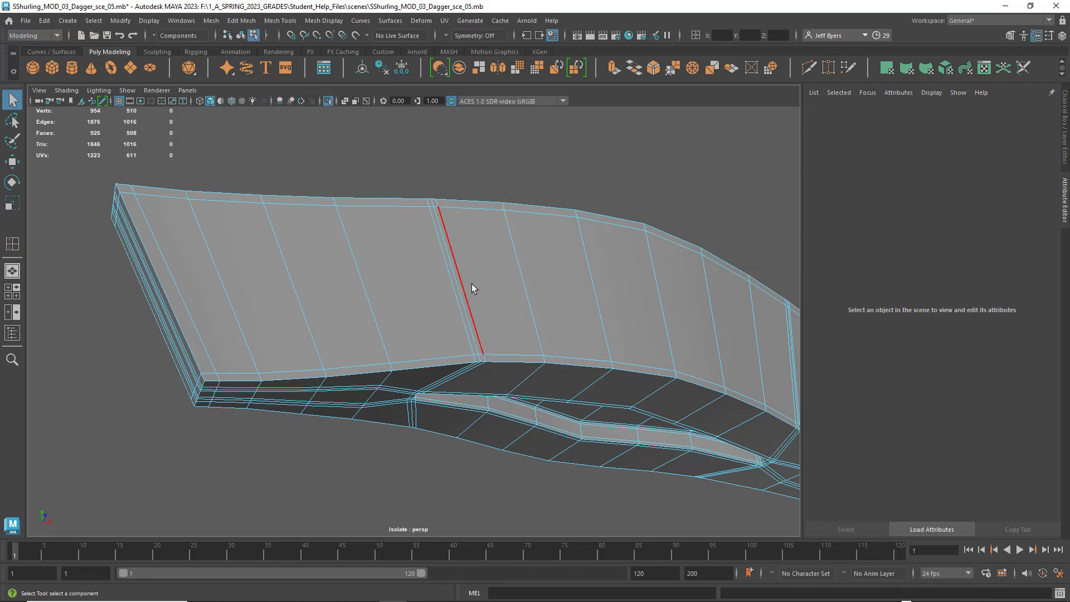
{"action": "mouse_move", "coordinate": [479, 299]}
{"action": "left_mouse_down", "text": "alt"}
{"action": "mouse_move", "coordinate": [479, 253]}
{"action": "mouse_move", "coordinate": [470, 298]}
{"action": "mouse_move", "coordinate": [520, 325]}
{"action": "mouse_move", "coordinate": [478, 314]}
{"action": "left_mouse_up", "text": "alt"}
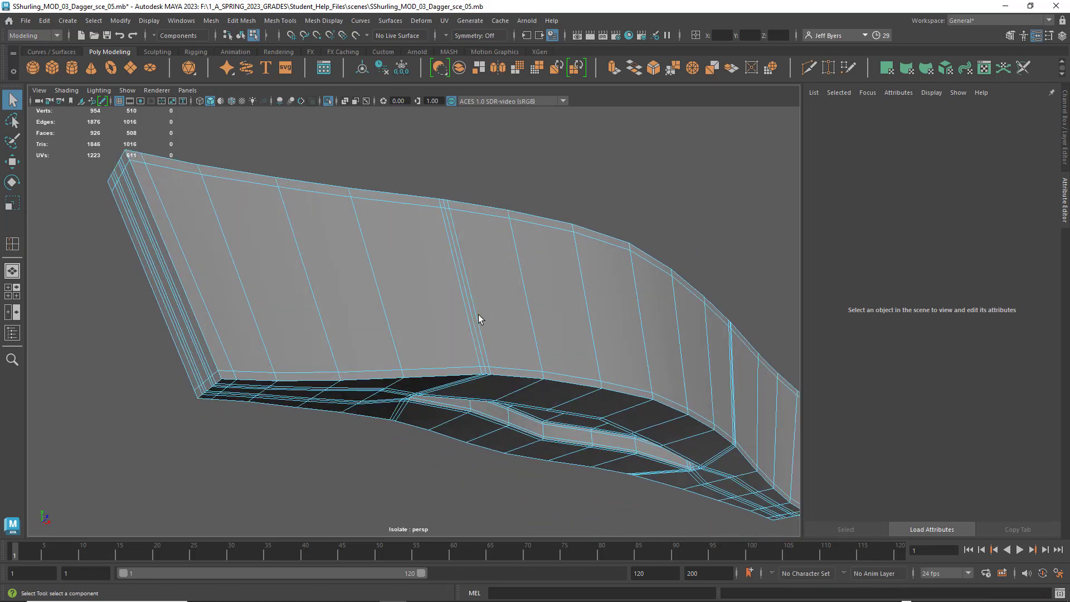
{"action": "double_click", "coordinate": [480, 370]}
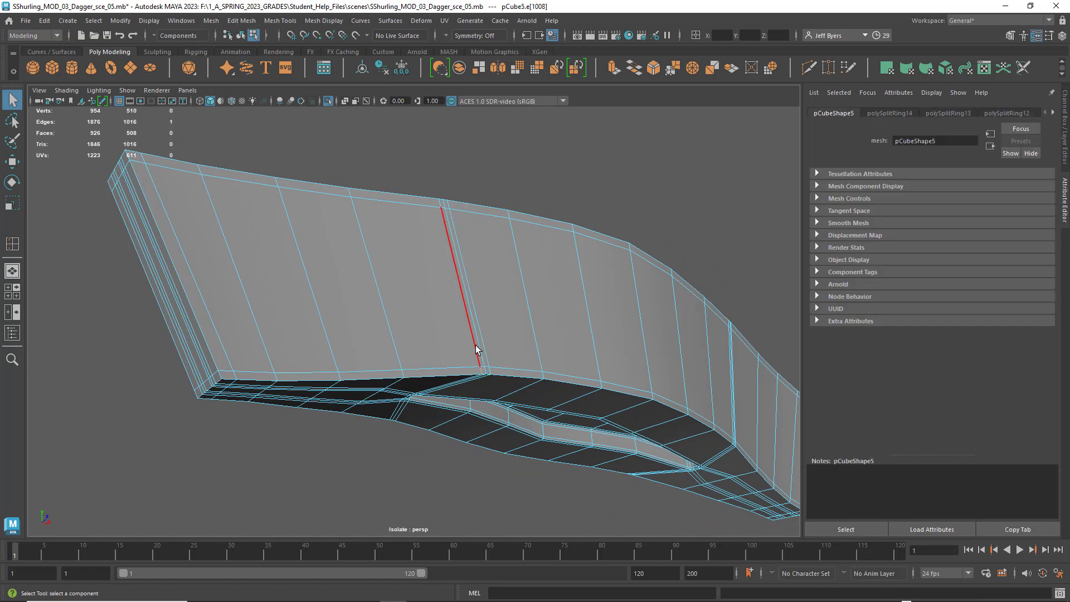
{"action": "left_click", "coordinate": [439, 202], "text": "shift"}
{"action": "left_click_drag", "start_coordinate": [529, 269], "coordinate": [539, 315], "text": "alt"}
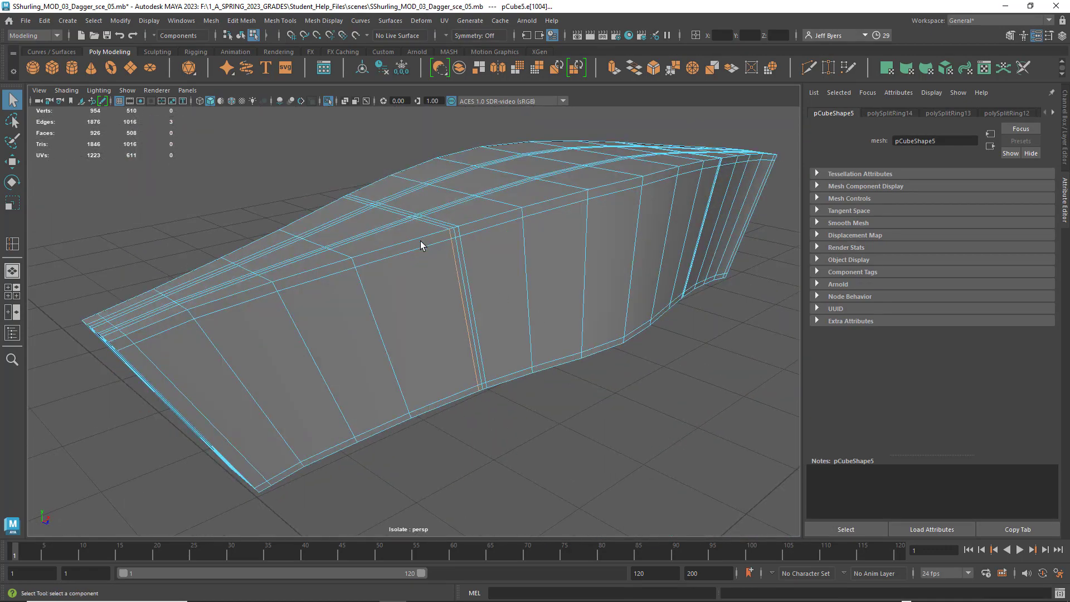
{"action": "mouse_move", "coordinate": [476, 252]}
{"action": "left_mouse_down", "text": "alt"}
{"action": "mouse_move", "coordinate": [458, 237]}
{"action": "mouse_move", "coordinate": [454, 250]}
{"action": "mouse_move", "coordinate": [475, 231]}
{"action": "left_mouse_up", "text": "alt"}
{"action": "left_click_drag", "start_coordinate": [400, 289], "coordinate": [484, 303], "text": "alt"}
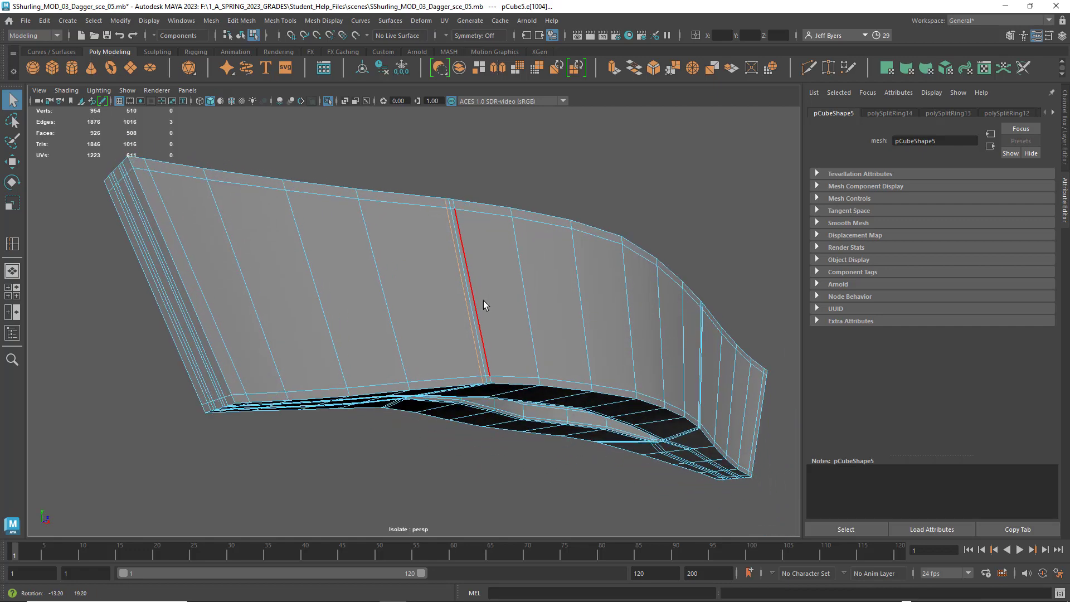
{"action": "left_click", "coordinate": [459, 267]}
{"action": "right_click", "coordinate": [440, 263], "text": "shift"}
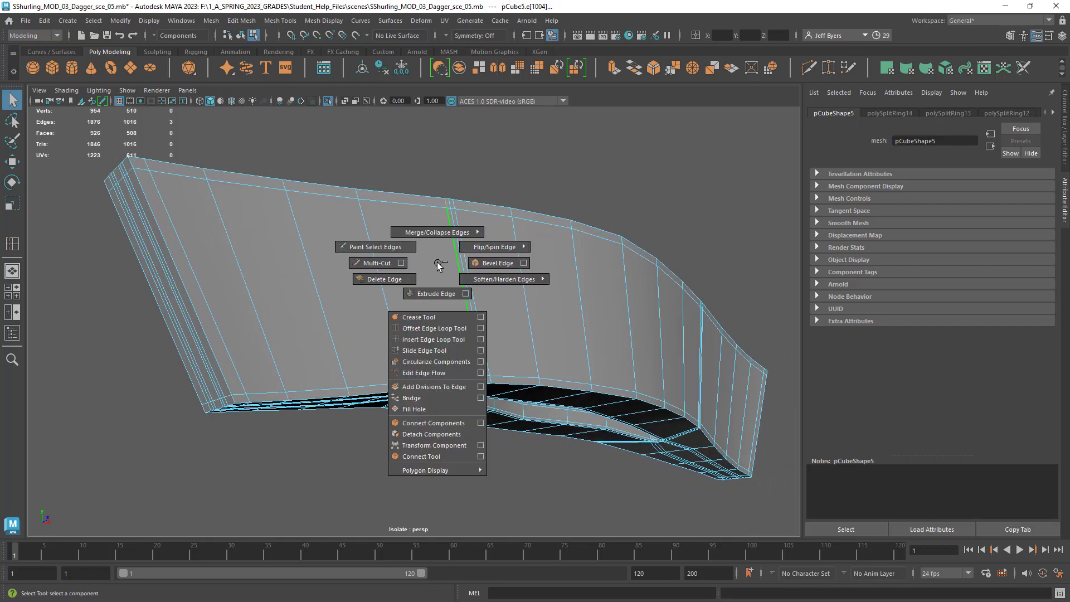
{"action": "left_click", "coordinate": [433, 352]}
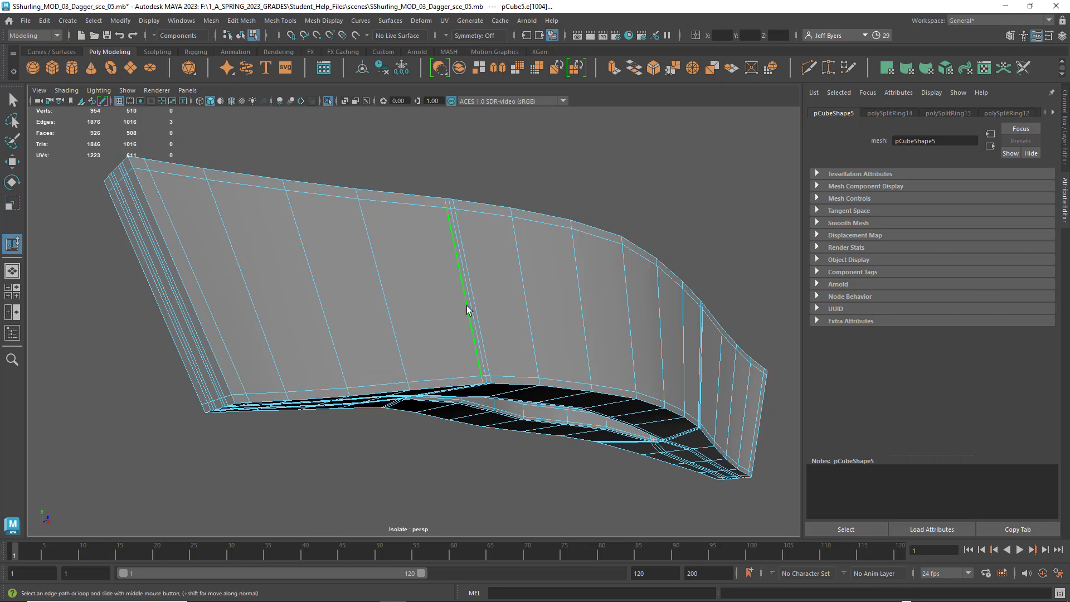
{"action": "middle_click_drag", "start_coordinate": [452, 306], "coordinate": [442, 306]}
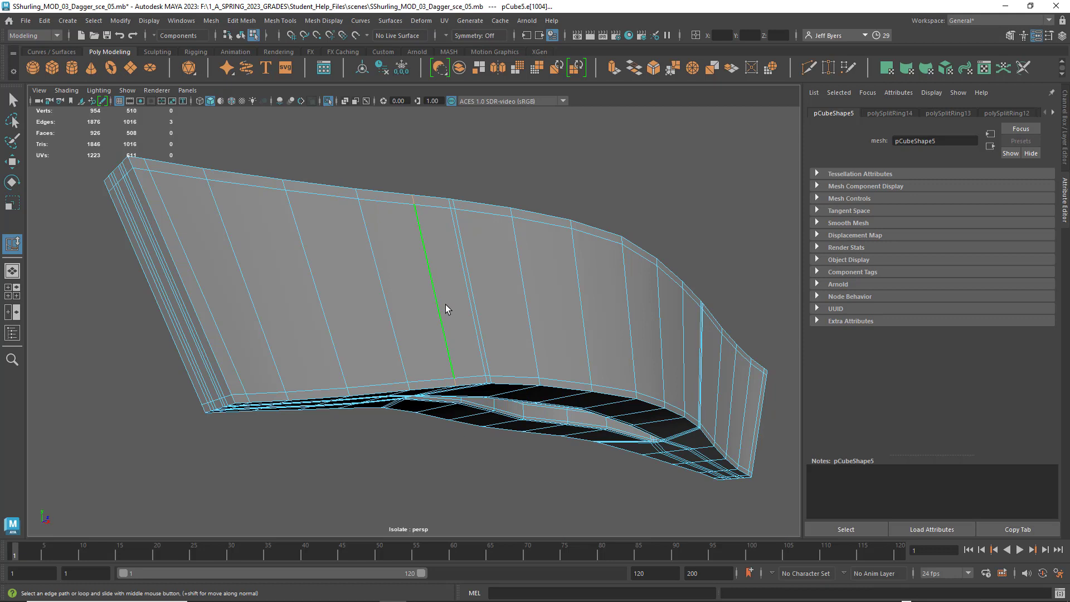
{"action": "middle_click_drag", "start_coordinate": [445, 304], "coordinate": [474, 300]}
Slide the innermost vertical edge of the same group toward the middle of the crossguard
{"action": "left_click_drag", "start_coordinate": [501, 296], "coordinate": [459, 334], "text": "alt"}
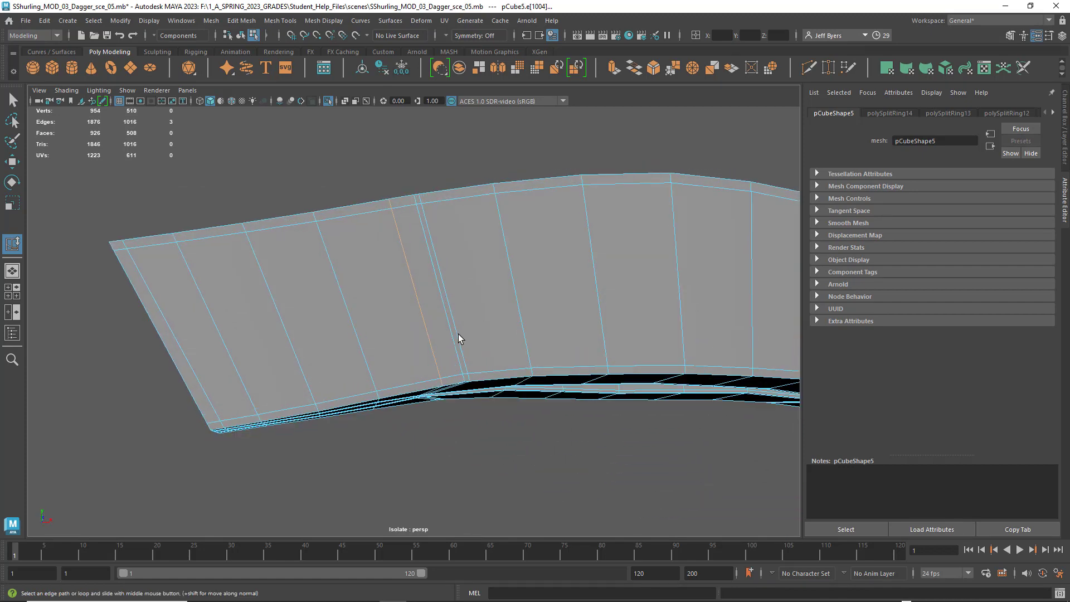
{"action": "left_click", "coordinate": [468, 378]}
{"action": "left_click_drag", "start_coordinate": [478, 316], "coordinate": [499, 343], "text": "alt"}
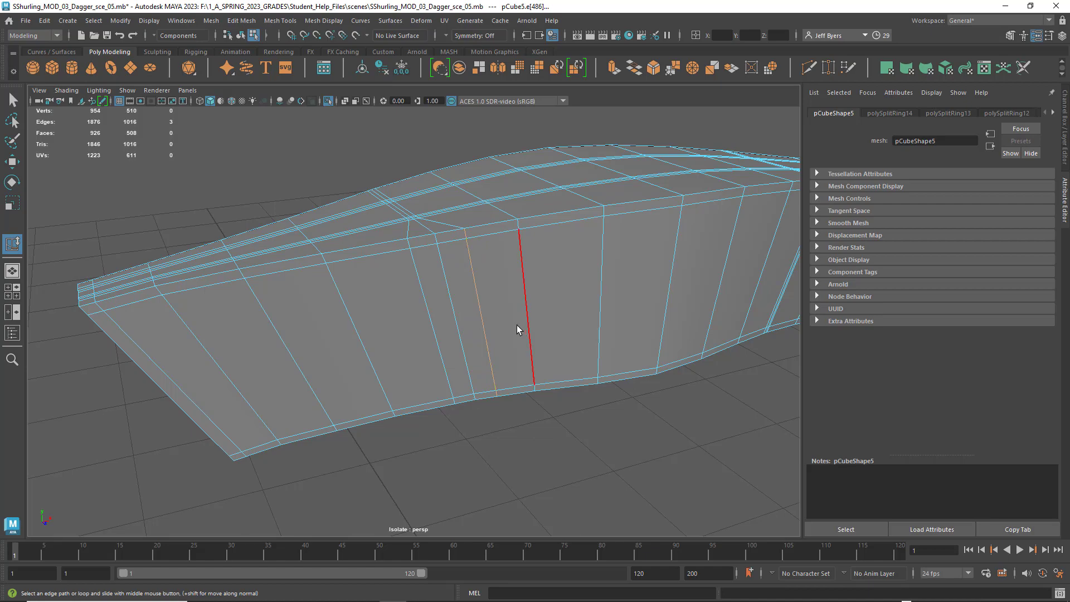
Spread the matching three vertical edges on the opposite side wall by sliding the two outer ones away from the center one
{"action": "left_click_drag", "start_coordinate": [509, 313], "coordinate": [387, 304], "text": "alt"}
{"action": "left_click", "coordinate": [394, 288]}
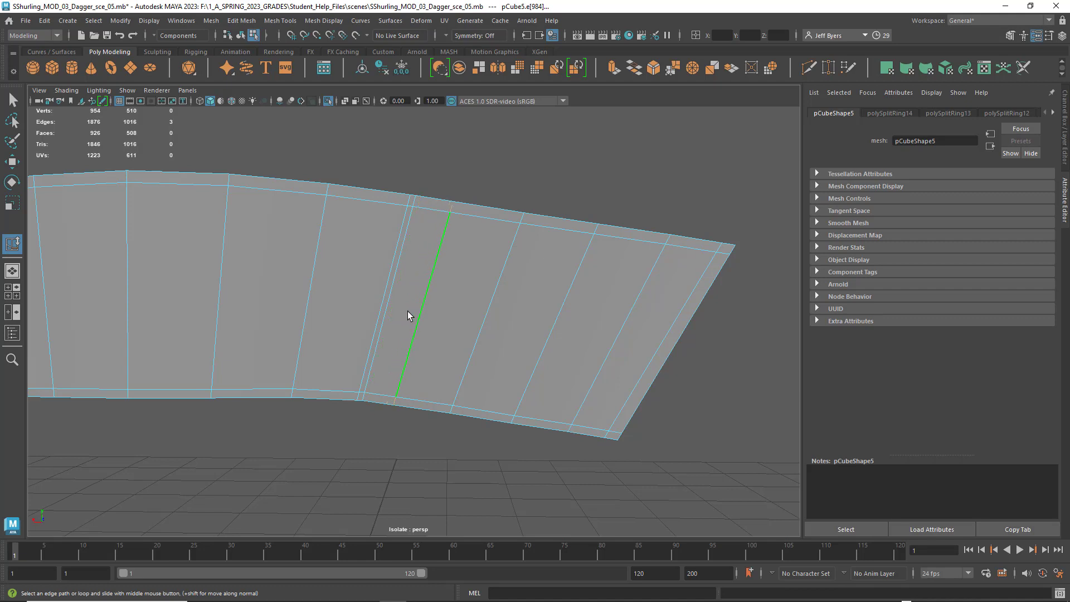
{"action": "left_click", "coordinate": [387, 294]}
{"action": "double_click", "coordinate": [379, 308]}
{"action": "left_click_drag", "start_coordinate": [477, 412], "coordinate": [480, 358], "text": "alt"}
Spread the tight group of three vertical edges at the other end of that same side wall, sliding its two outer edges apart
{"action": "middle_click_drag", "start_coordinate": [439, 328], "coordinate": [614, 340], "text": "alt"}
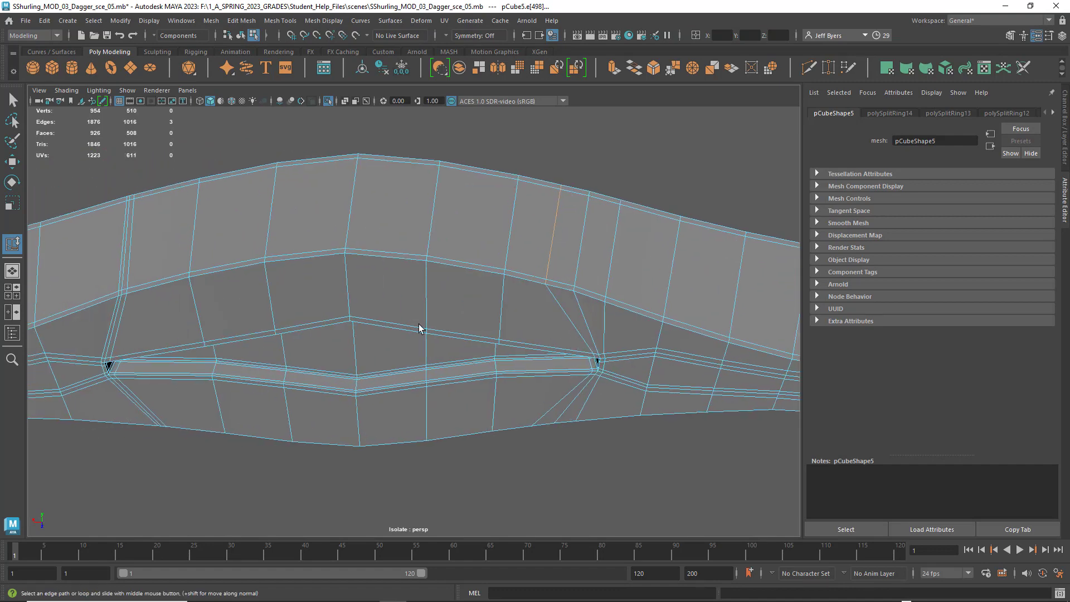
{"action": "middle_click_drag", "start_coordinate": [372, 306], "coordinate": [600, 329], "text": "alt"}
{"action": "left_click_drag", "start_coordinate": [600, 334], "coordinate": [446, 310], "text": "alt"}
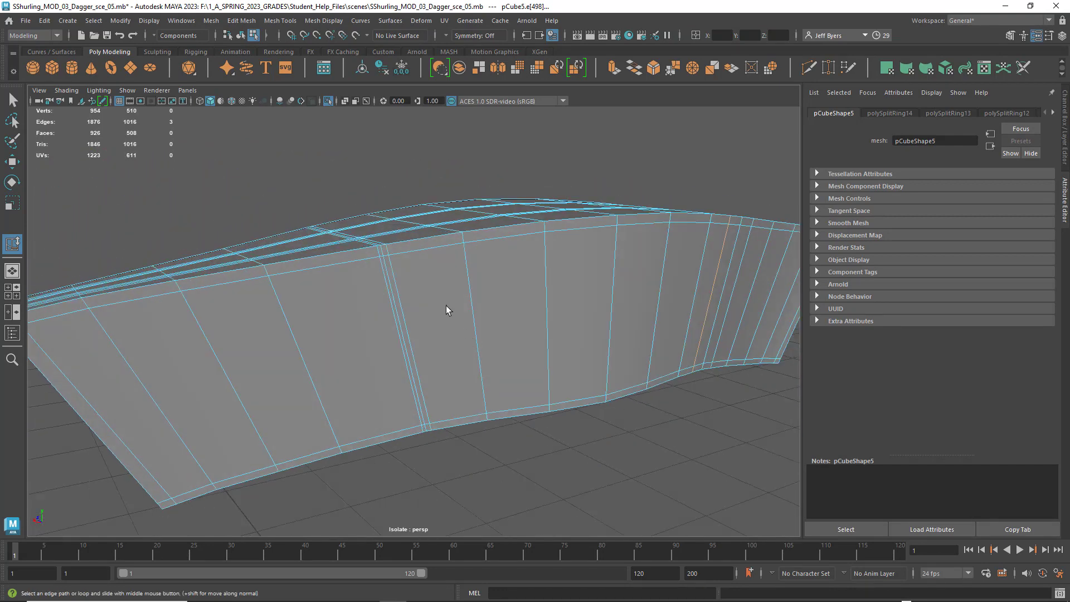
{"action": "left_click", "coordinate": [383, 184]}
{"action": "left_click", "coordinate": [393, 263]}
{"action": "left_click", "coordinate": [398, 273], "text": "shift"}
{"action": "mouse_move", "coordinate": [423, 357]}
{"action": "middle_mouse_down"}
{"action": "mouse_move", "coordinate": [436, 352]}
{"action": "mouse_move", "coordinate": [426, 350]}
{"action": "middle_mouse_up"}
{"action": "left_click", "coordinate": [385, 276]}
{"action": "left_click", "coordinate": [402, 342], "text": "shift"}
{"action": "left_click_drag", "start_coordinate": [490, 346], "coordinate": [446, 348], "text": "alt"}
{"action": "middle_click_drag", "start_coordinate": [396, 342], "coordinate": [382, 338]}
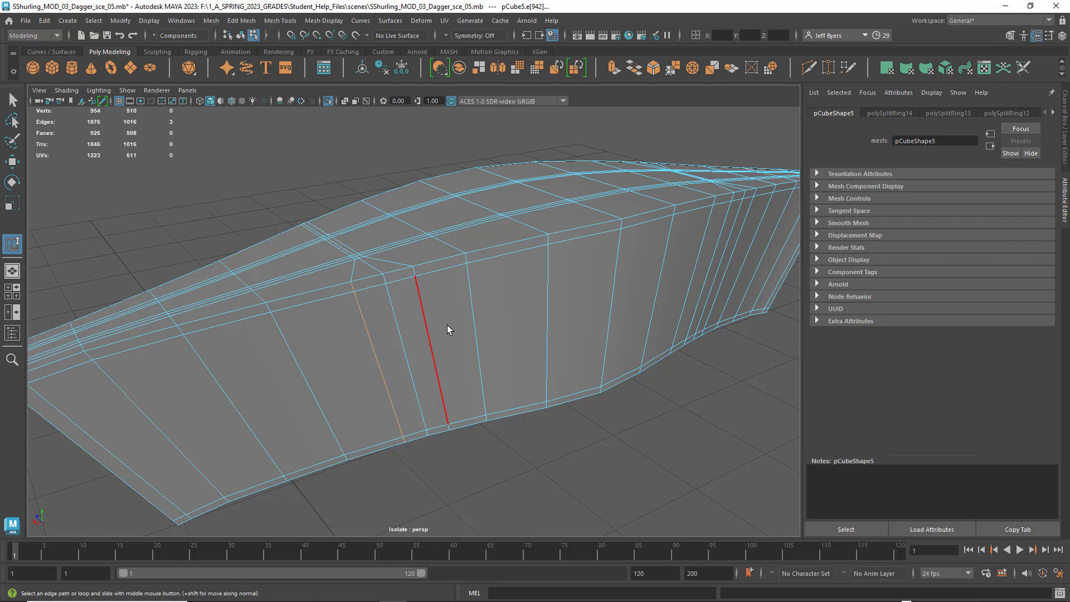
Slide the outermost edge of the remaining tight vertical edge group on the first side wall toward the crossguard's end
{"action": "left_click_drag", "start_coordinate": [392, 301], "coordinate": [439, 302], "text": "alt"}
{"action": "left_click", "coordinate": [444, 289]}
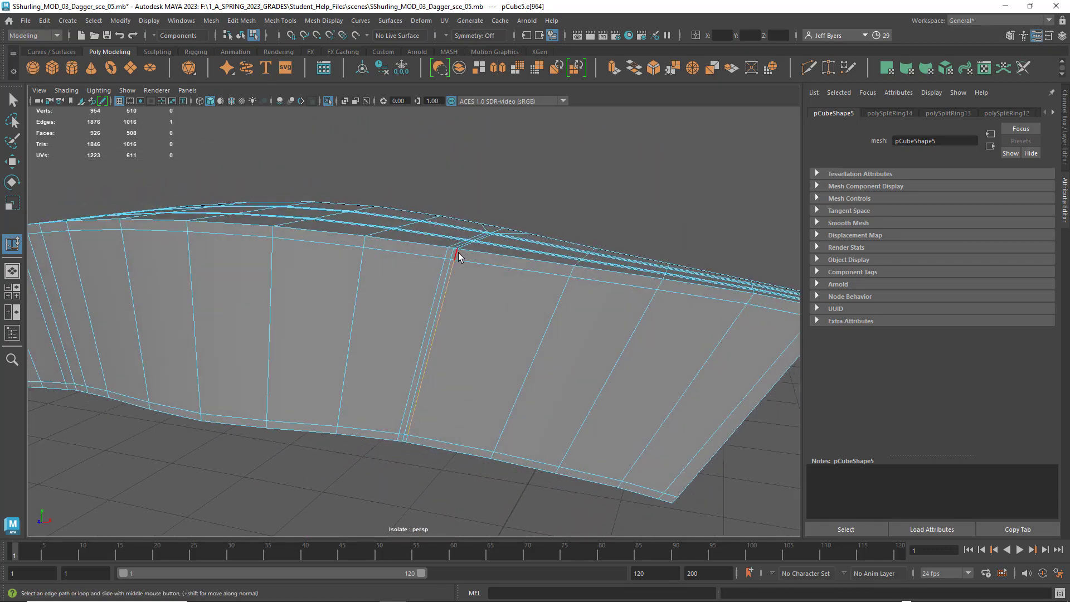
{"action": "left_click", "coordinate": [447, 326]}
{"action": "left_click", "coordinate": [491, 351]}
{"action": "left_click_drag", "start_coordinate": [516, 326], "coordinate": [380, 330], "text": "alt"}
{"action": "left_click_drag", "start_coordinate": [420, 277], "coordinate": [548, 276], "text": "alt"}
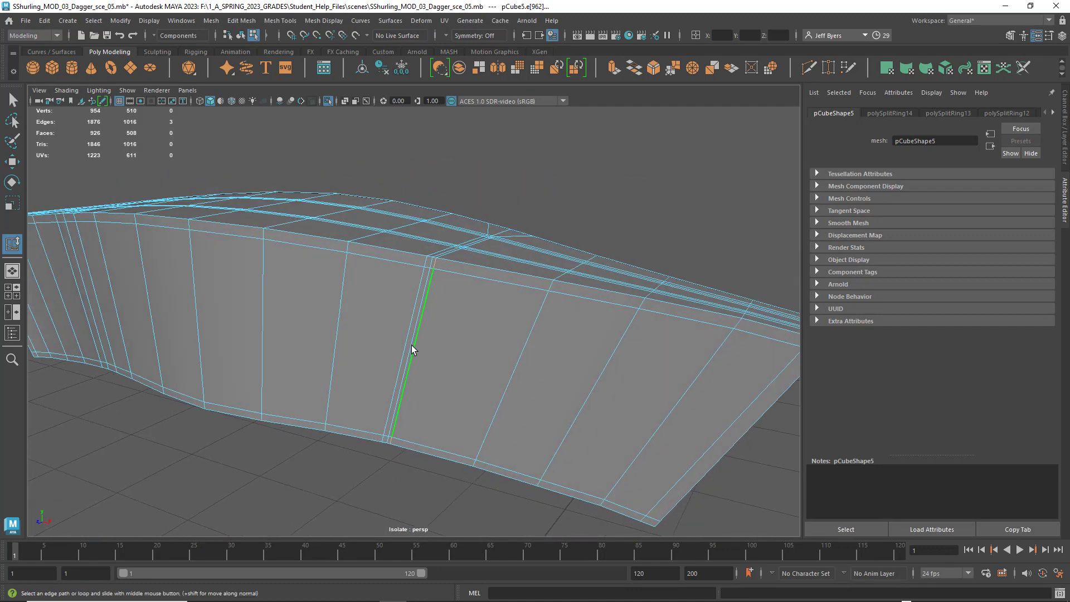
{"action": "middle_click_drag", "start_coordinate": [411, 344], "coordinate": [429, 346]}
{"action": "left_click", "coordinate": [555, 212]}
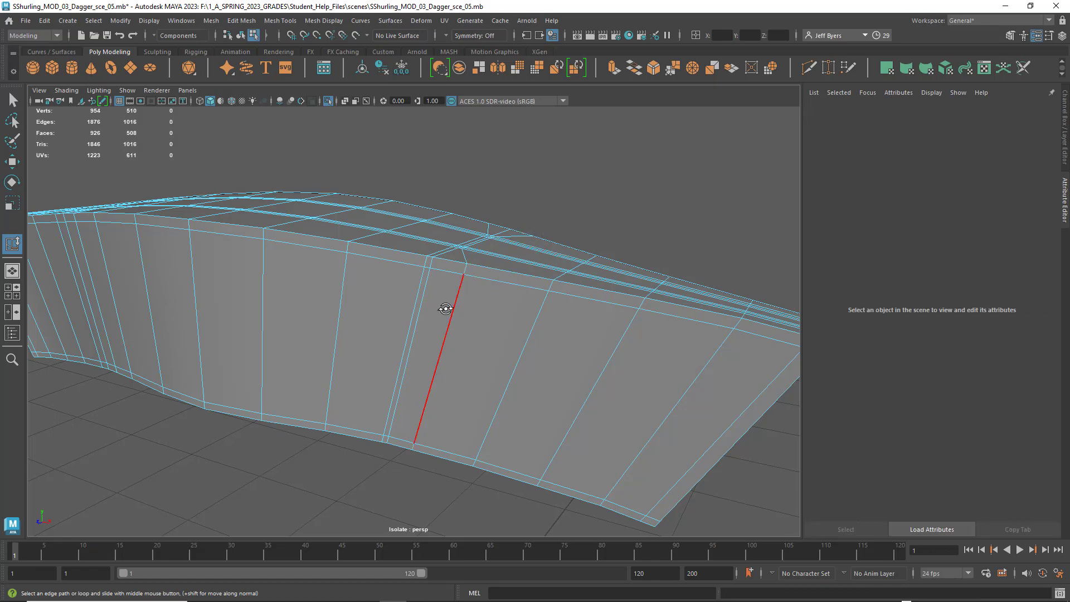
{"action": "left_click_drag", "start_coordinate": [447, 306], "coordinate": [528, 253], "text": "alt"}
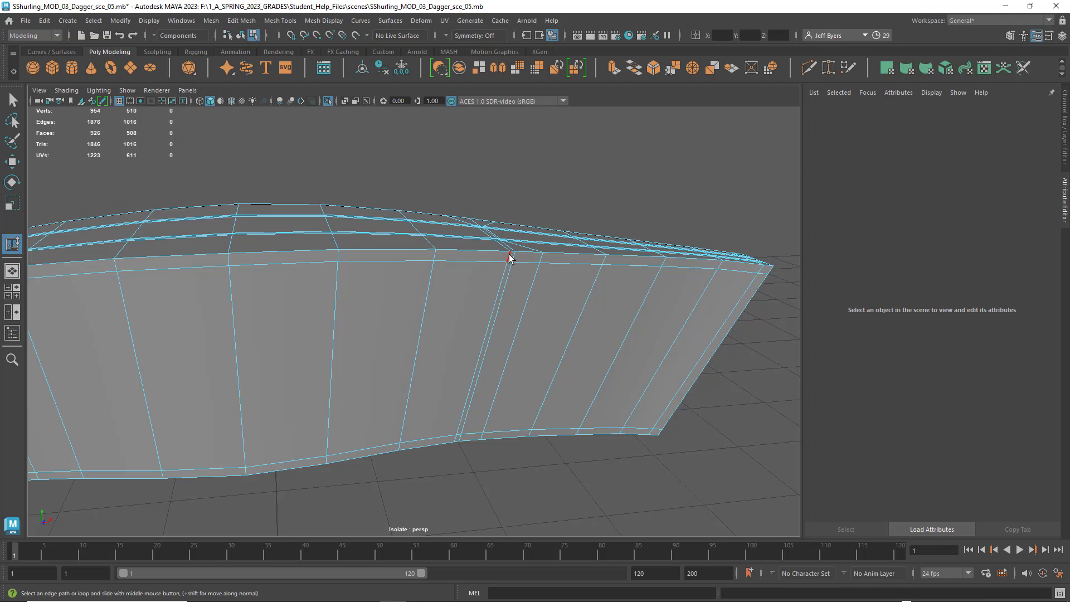
Slide the innermost edge of the remaining tight vertical edge group on the first side wall toward the crossguard's middle
{"action": "left_click", "coordinate": [509, 258]}
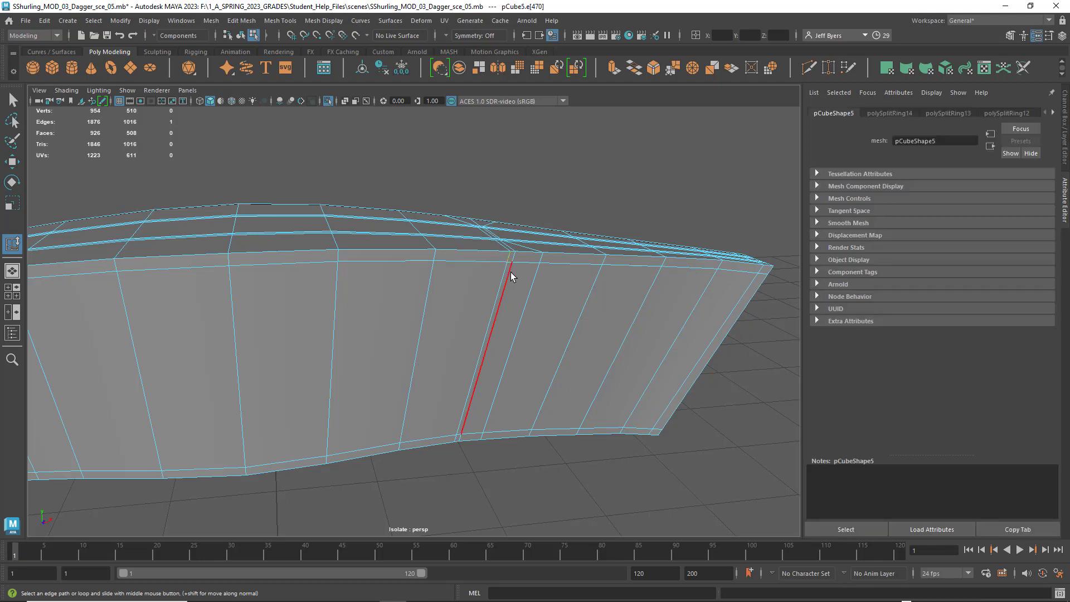
{"action": "left_click", "coordinate": [452, 439], "text": "shift"}
{"action": "left_click", "coordinate": [448, 439], "text": "shift"}
{"action": "left_click", "coordinate": [435, 438], "text": "shift"}
{"action": "left_click", "coordinate": [449, 437], "text": "shift"}
{"action": "left_click_drag", "start_coordinate": [507, 424], "coordinate": [476, 332], "text": "alt"}
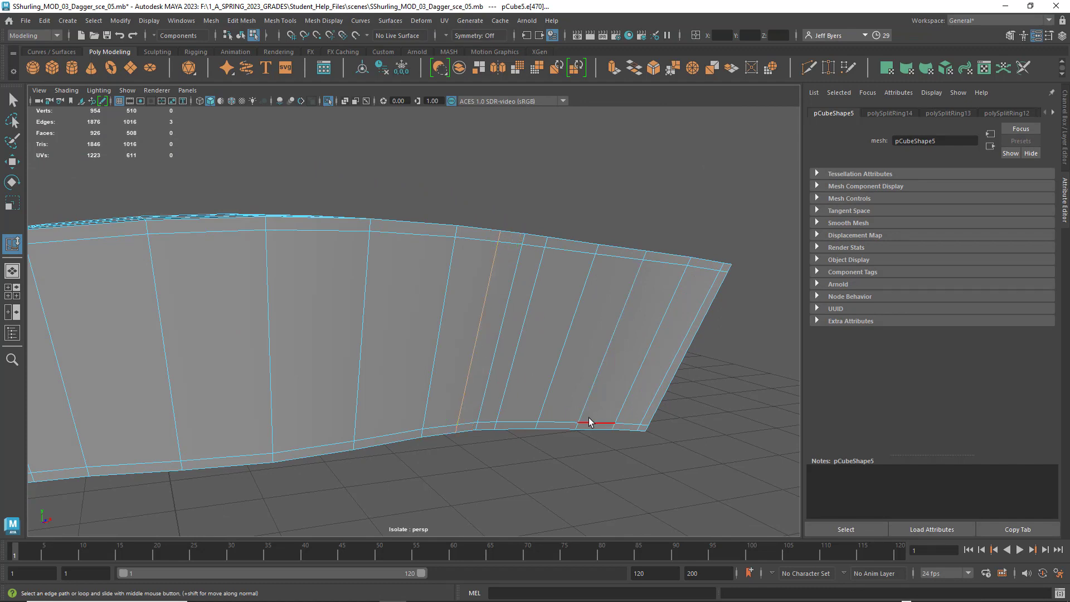
Select the whole crossguard, turn on its smooth mesh preview, and clear the selection
{"action": "left_click_drag", "start_coordinate": [511, 401], "coordinate": [475, 296], "text": "alt"}
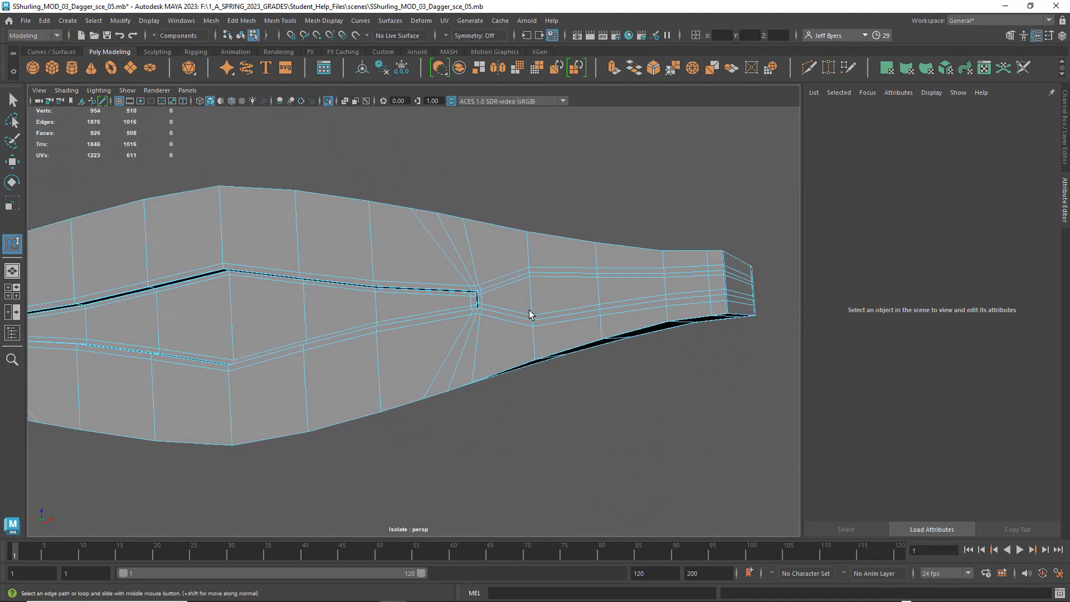
{"action": "scroll", "coordinate": [601, 282], "scroll_direction": "up", "scroll_amount": 2}
{"action": "left_click_drag", "start_coordinate": [601, 282], "coordinate": [527, 326], "text": "alt"}
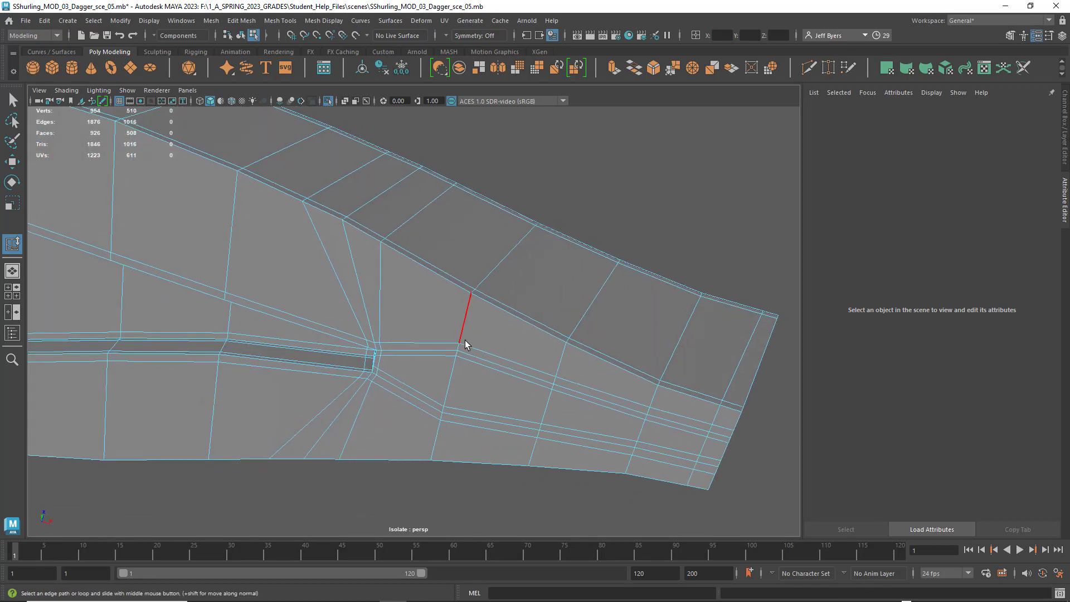
{"action": "left_click_drag", "start_coordinate": [695, 379], "coordinate": [270, 311], "text": "alt"}
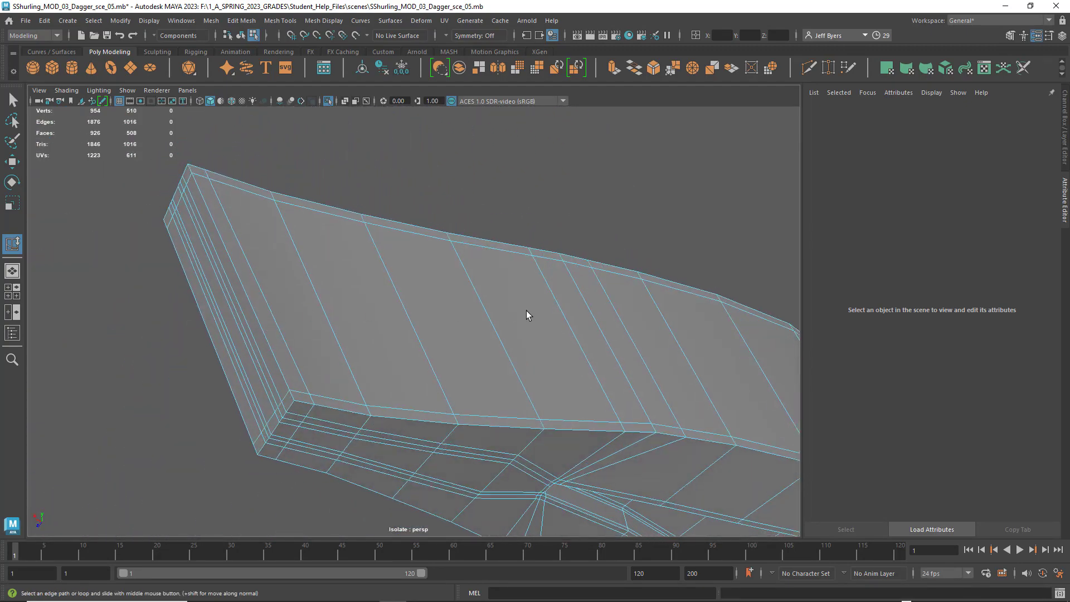
{"action": "left_click_drag", "start_coordinate": [525, 311], "coordinate": [566, 334], "text": "alt"}
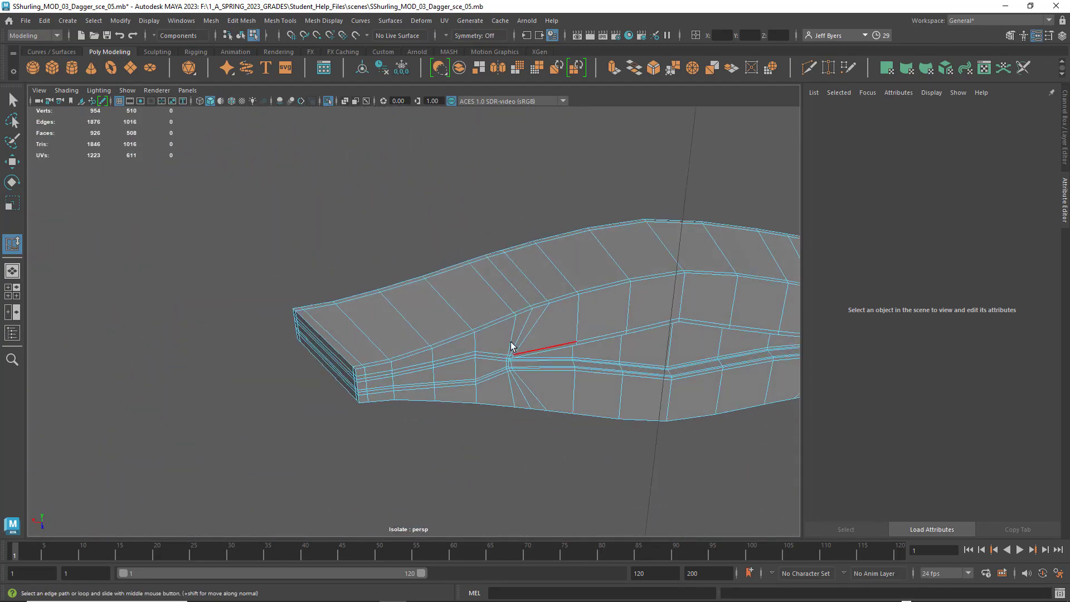
{"action": "left_click_drag", "start_coordinate": [511, 361], "coordinate": [550, 304], "text": "alt"}
{"action": "right_click_drag", "start_coordinate": [550, 304], "coordinate": [541, 353]}
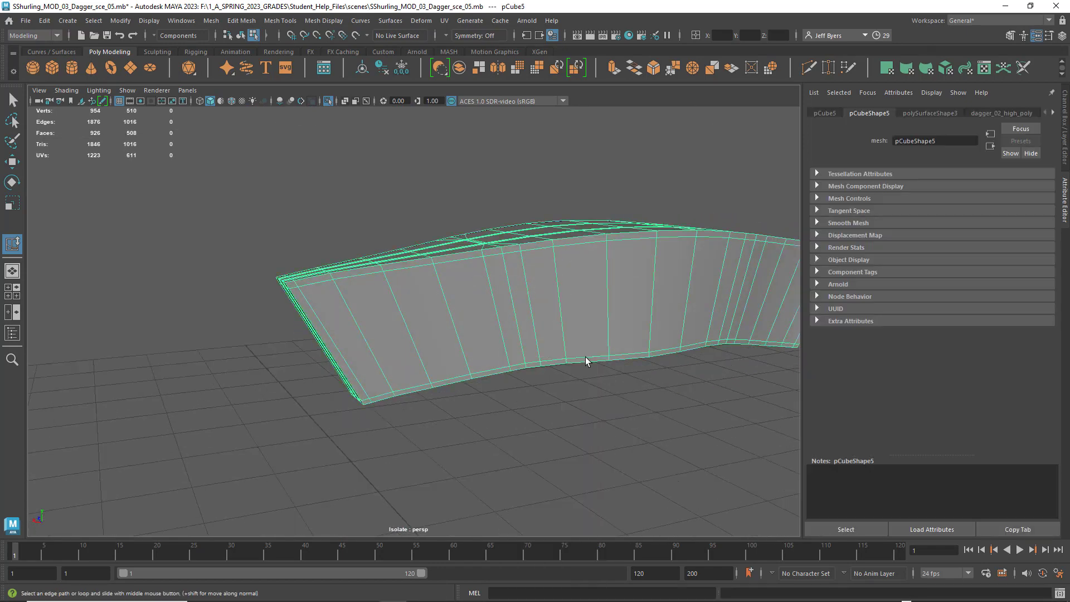
{"action": "scroll", "coordinate": [613, 366], "scroll_direction": "down", "scroll_amount": 2}
{"action": "left_click_drag", "start_coordinate": [613, 366], "coordinate": [586, 380], "text": "alt"}
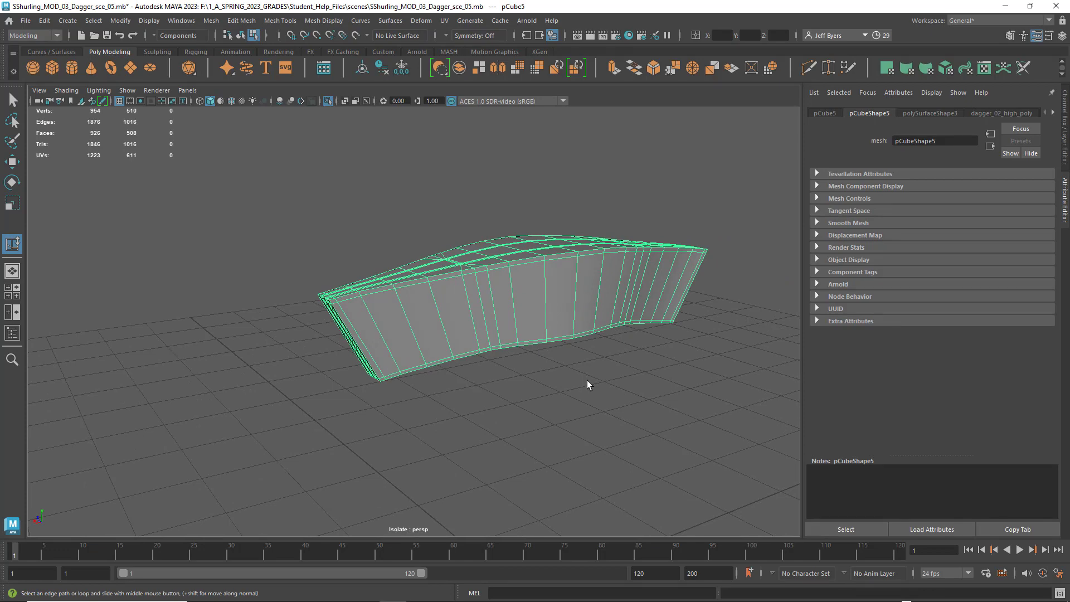
{"action": "key", "text": "3"}
{"action": "left_click", "coordinate": [586, 379]}
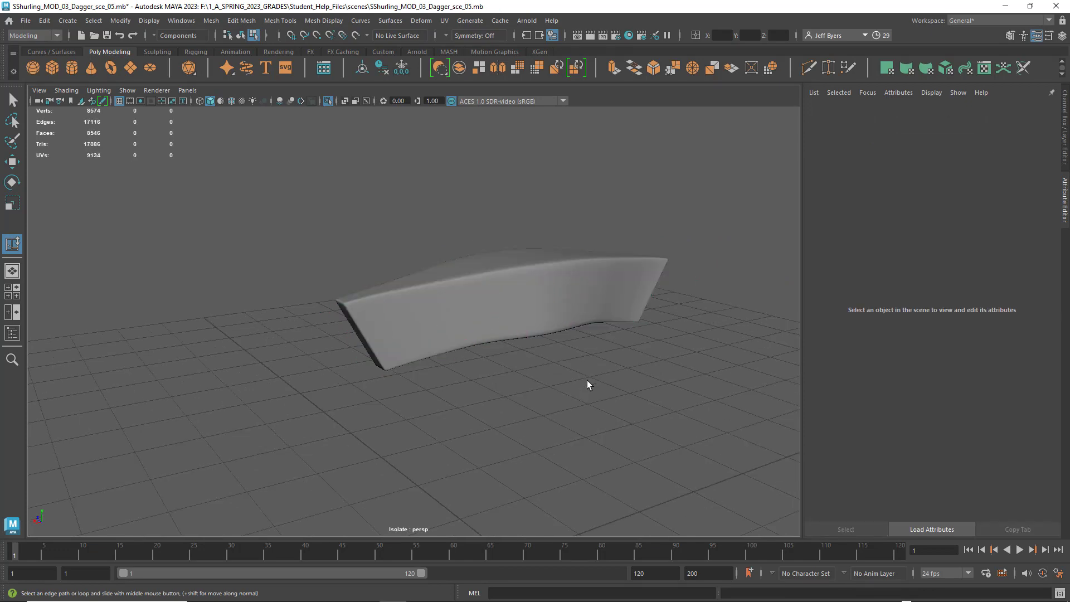
Examine the smoothed surface around the recess tip, and return the crossguard to its unsmoothed display
{"action": "left_click_drag", "start_coordinate": [586, 372], "coordinate": [537, 243], "text": "alt"}
{"action": "mouse_move", "coordinate": [544, 282]}
{"action": "left_mouse_down", "text": "alt"}
{"action": "mouse_move", "coordinate": [523, 265]}
{"action": "mouse_move", "coordinate": [526, 291]}
{"action": "left_mouse_up", "text": "alt"}
{"action": "scroll", "coordinate": [553, 303], "scroll_direction": "up", "scroll_amount": 5}
{"action": "middle_click_drag", "start_coordinate": [604, 283], "coordinate": [550, 350], "text": "alt"}
{"action": "scroll", "coordinate": [551, 349], "scroll_direction": "down", "scroll_amount": 3}
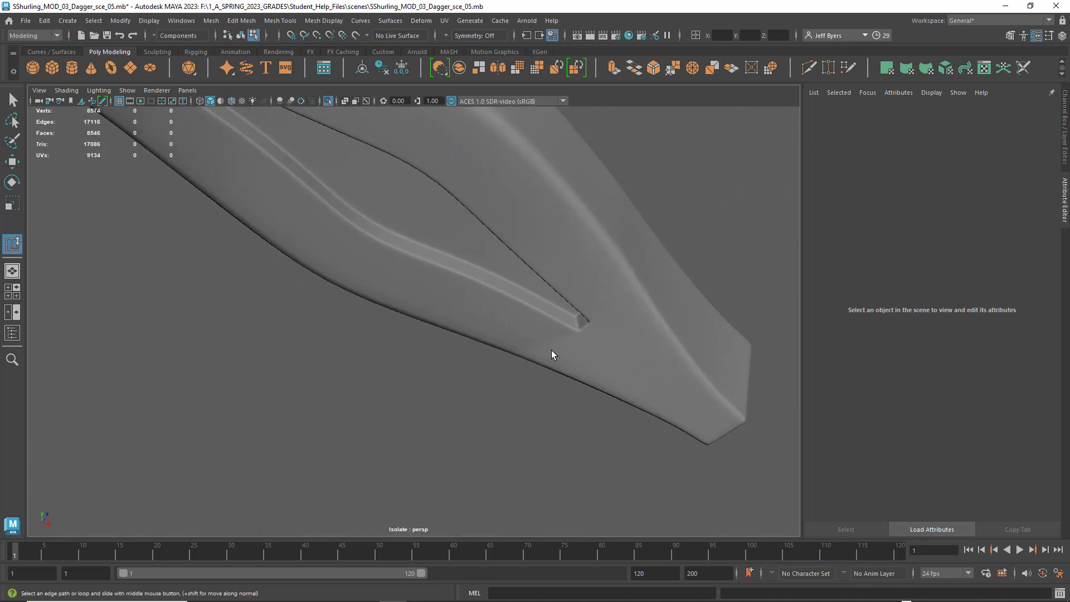
{"action": "left_click_drag", "start_coordinate": [551, 350], "coordinate": [484, 404], "text": "alt"}
{"action": "key", "text": "ctrl+z"}
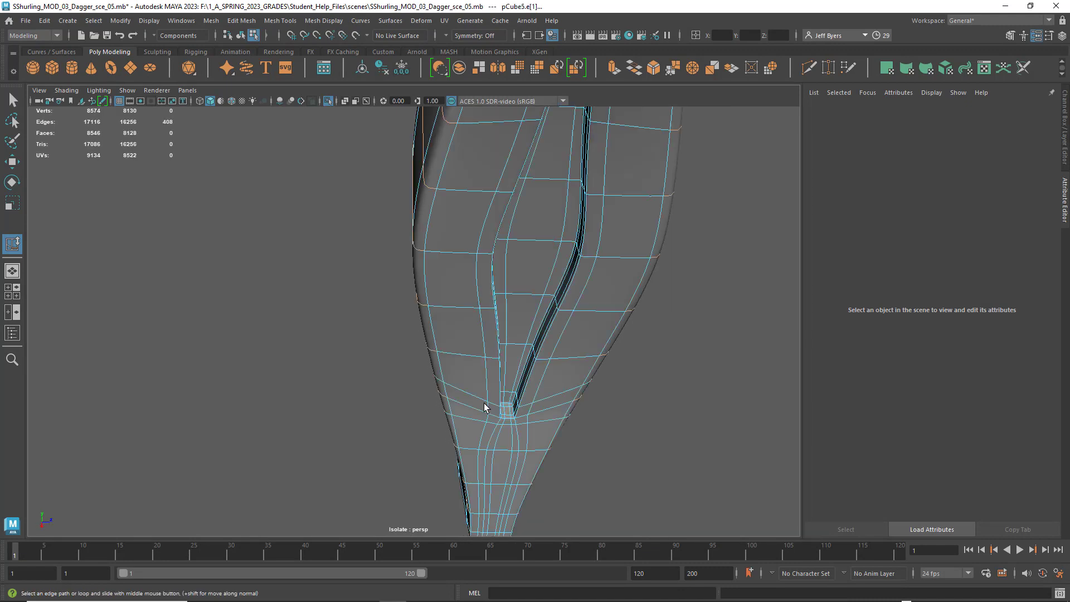
{"action": "key", "text": "1"}
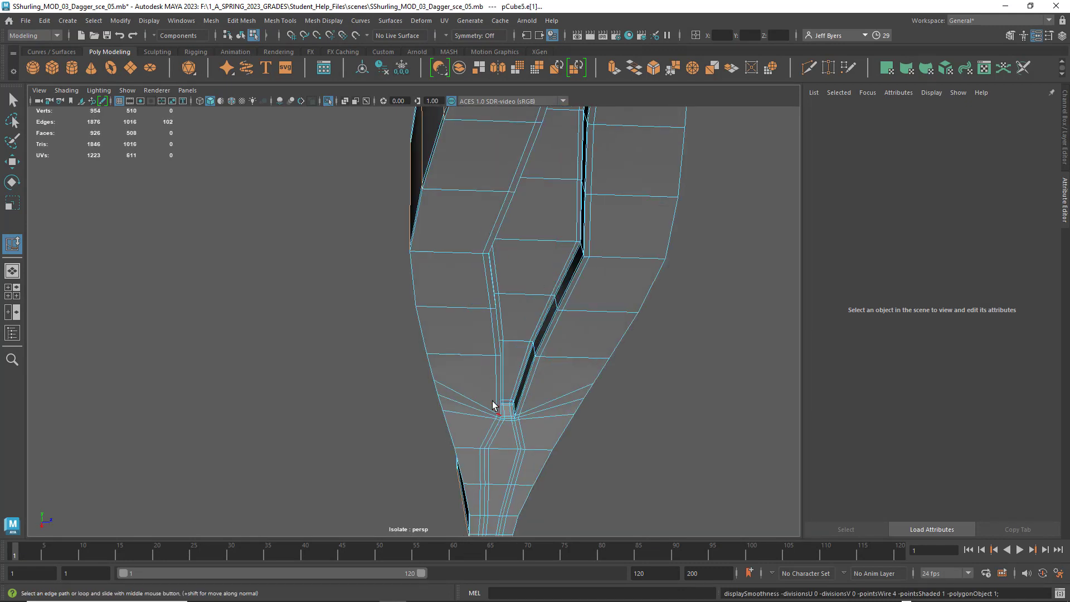
{"action": "left_click", "coordinate": [643, 381]}
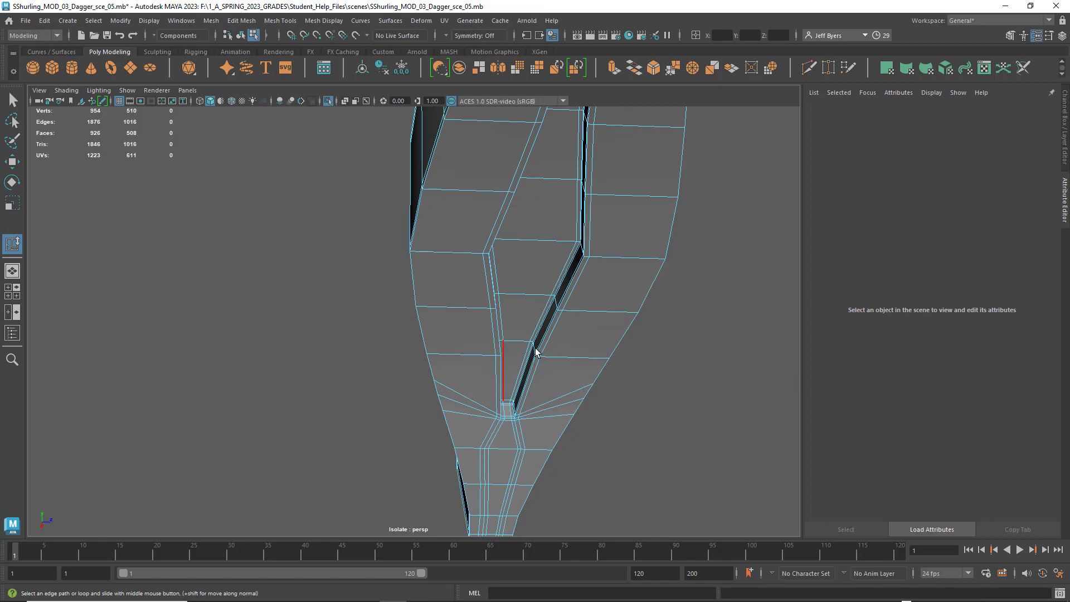
Try to move the supporting vertex just outside the recess tip's corner outward toward the side wall
{"action": "left_click_drag", "start_coordinate": [552, 359], "coordinate": [553, 363], "text": "alt"}
{"action": "middle_click_drag", "start_coordinate": [553, 364], "coordinate": [531, 271], "text": "alt"}
{"action": "scroll", "coordinate": [554, 323], "scroll_direction": "up", "scroll_amount": 6}
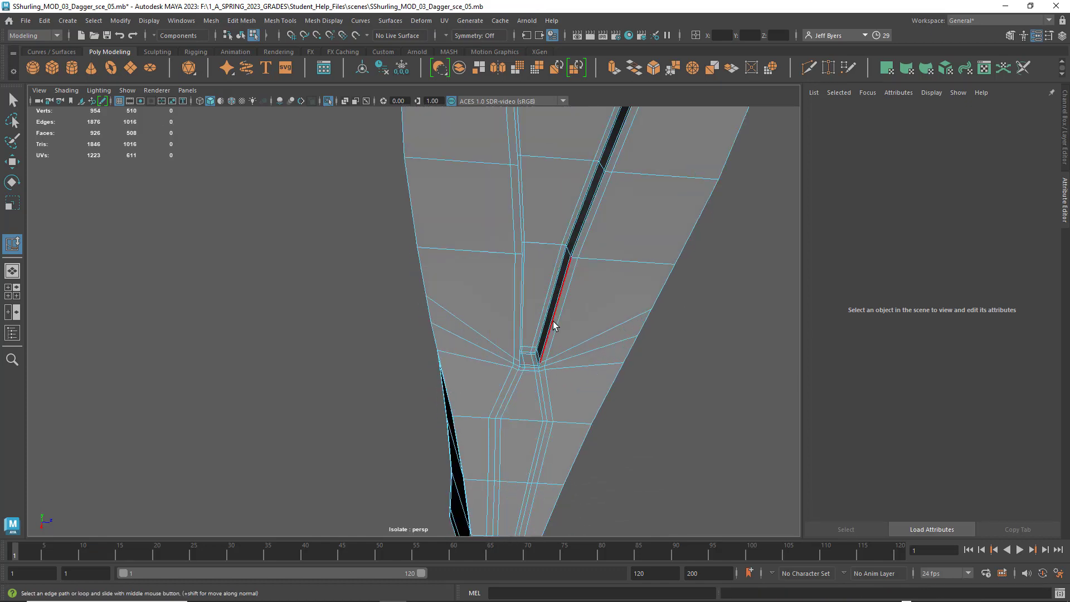
{"action": "middle_click_drag", "start_coordinate": [570, 316], "coordinate": [523, 270], "text": "alt"}
{"action": "scroll", "coordinate": [565, 329], "scroll_direction": "up", "scroll_amount": 3}
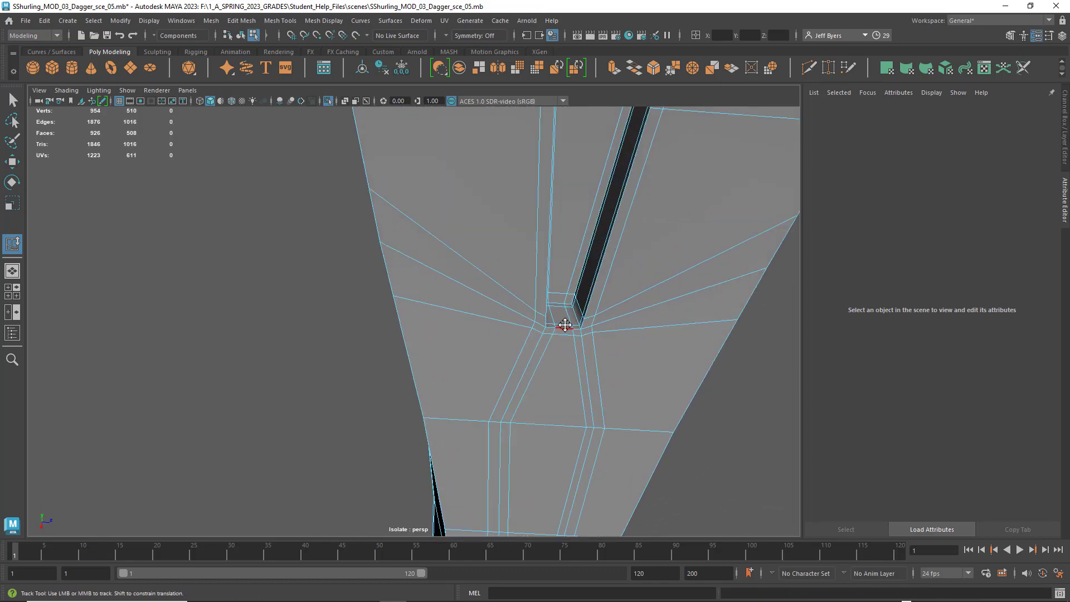
{"action": "middle_click_drag", "start_coordinate": [564, 324], "coordinate": [493, 307], "text": "alt"}
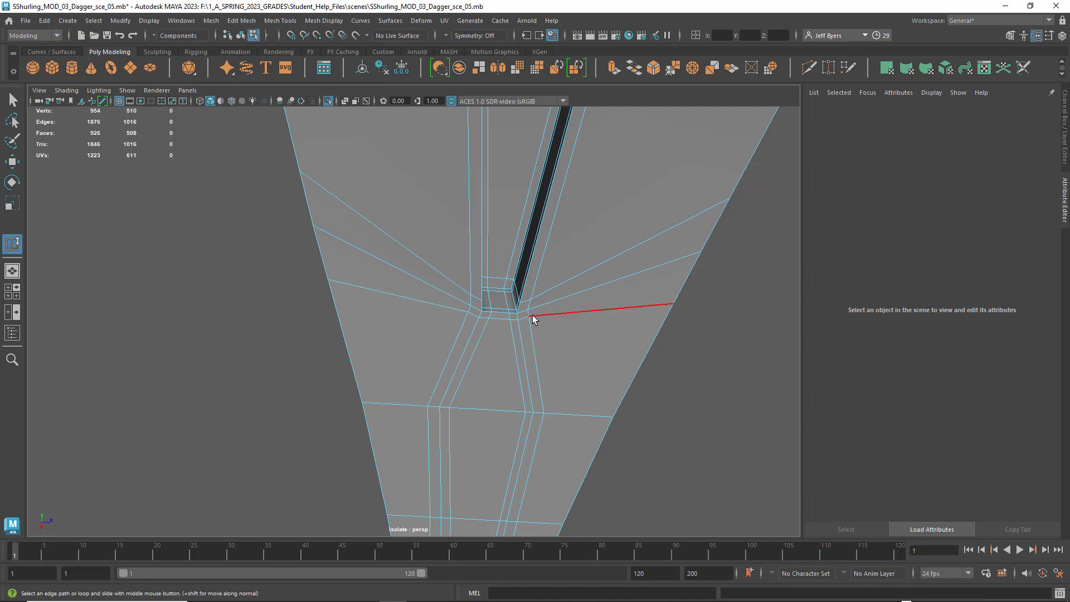
{"action": "right_click_drag", "start_coordinate": [541, 317], "coordinate": [496, 286]}
{"action": "left_click", "coordinate": [528, 318]}
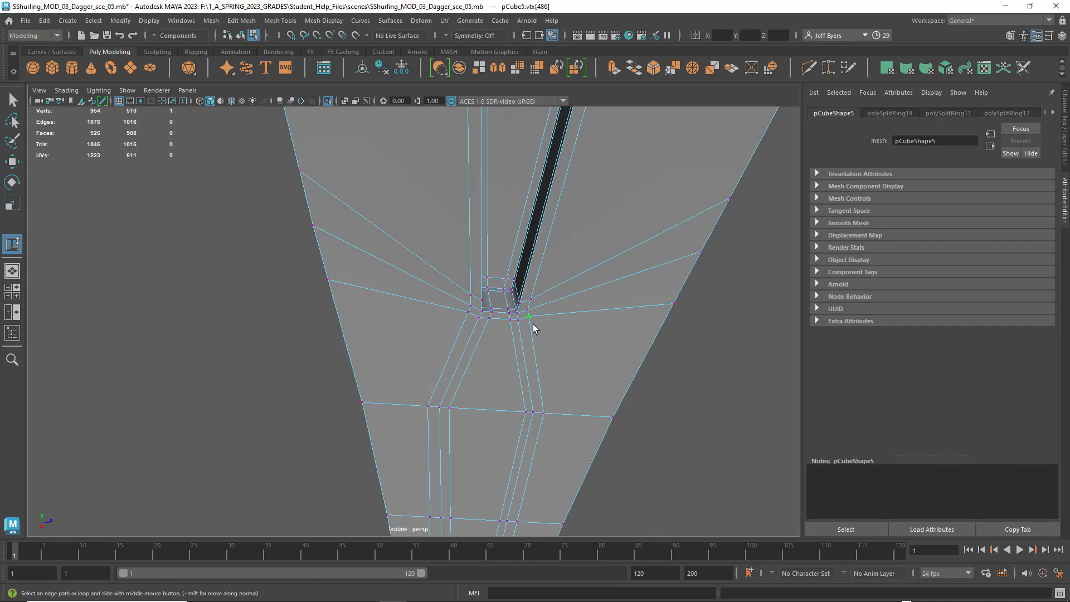
{"action": "key", "text": "w"}
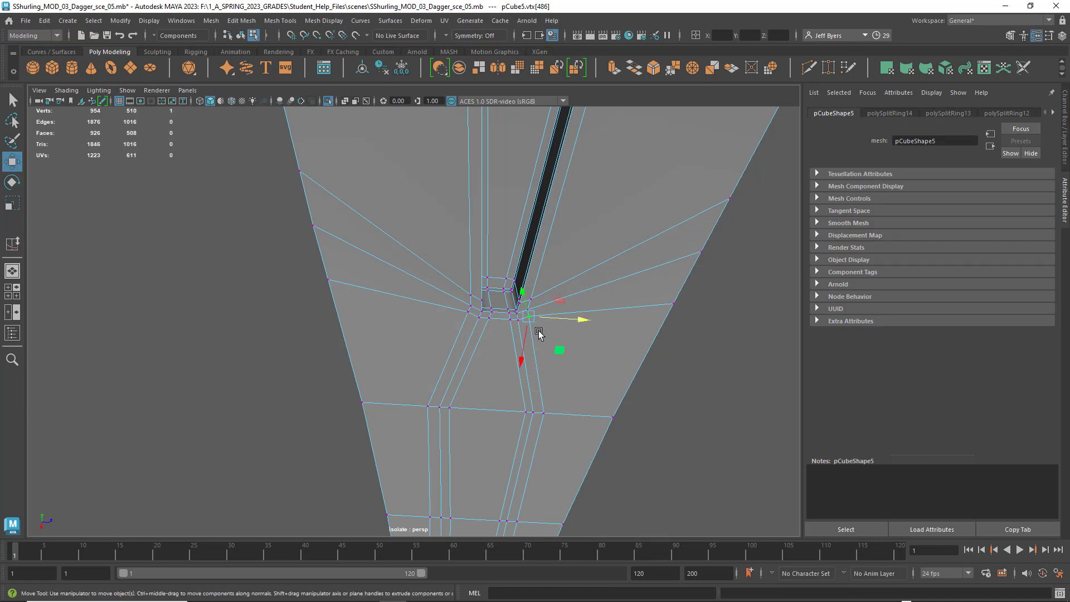
{"action": "left_click_drag", "start_coordinate": [586, 326], "coordinate": [597, 330]}
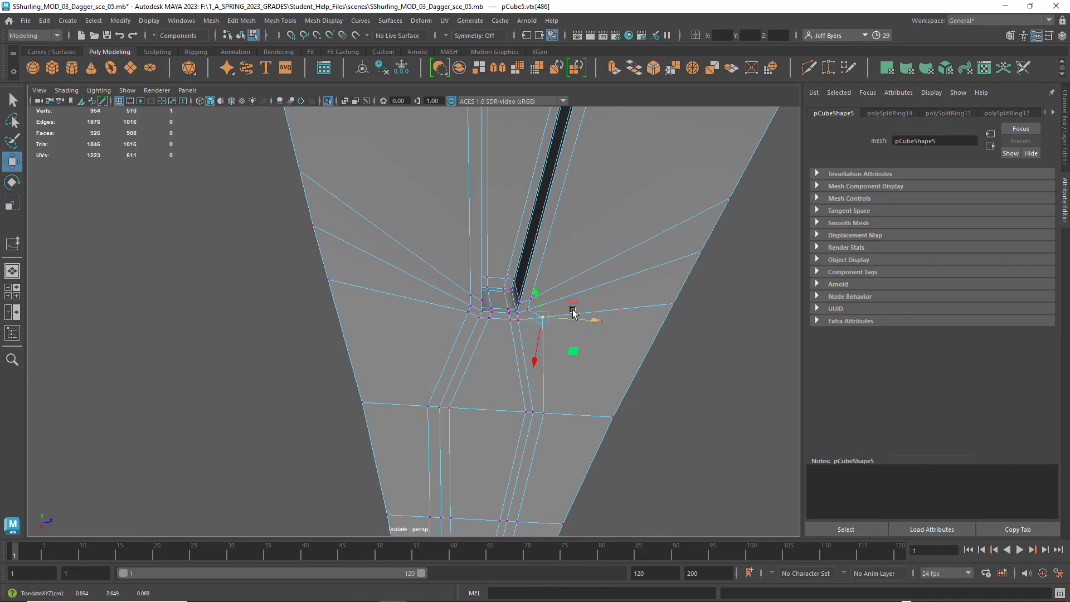
Try to move that corner vertex vertically, and undo the vertical move
{"action": "left_click_drag", "start_coordinate": [534, 290], "coordinate": [533, 304]}
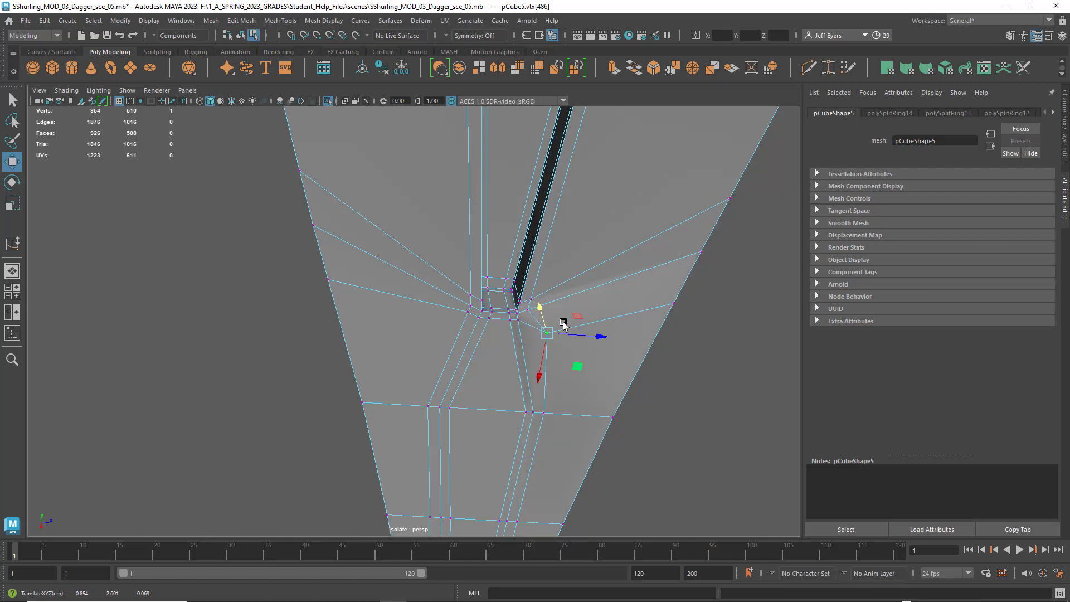
{"action": "left_click_drag", "start_coordinate": [598, 325], "coordinate": [554, 359], "text": "alt"}
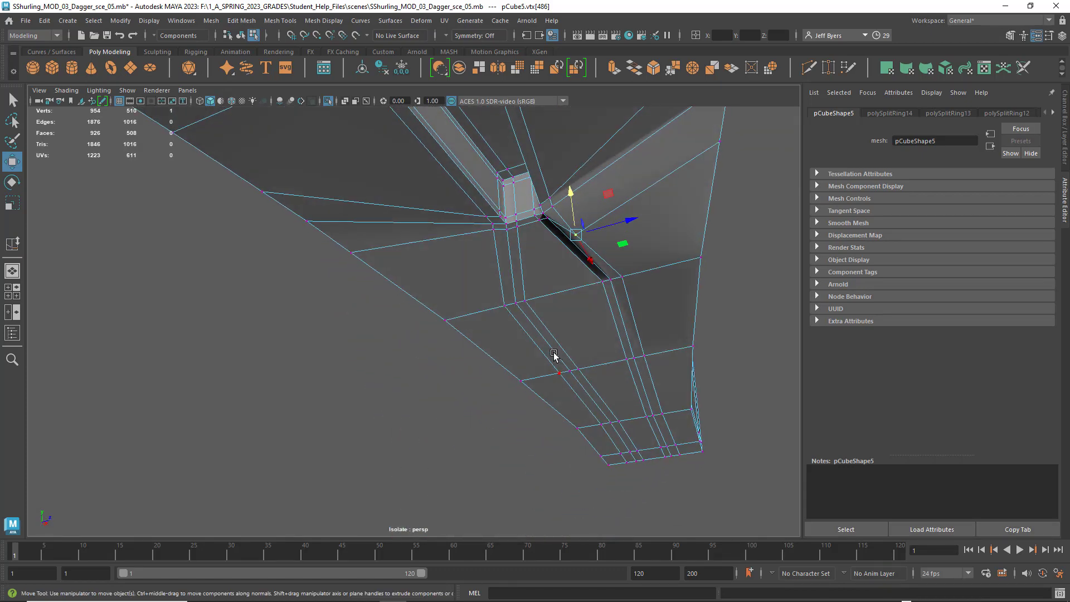
{"action": "key", "text": "ctrl+z"}
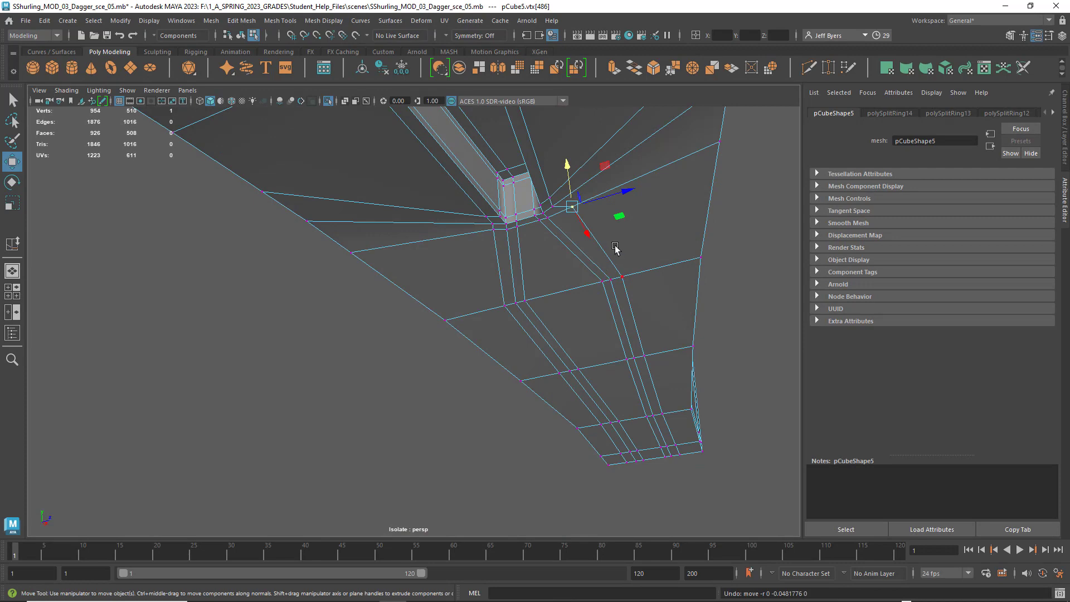
Try to move the same corner vertex farther outward and toward the crossguard's narrow end
{"action": "left_click_drag", "start_coordinate": [615, 249], "coordinate": [650, 223], "text": "alt"}
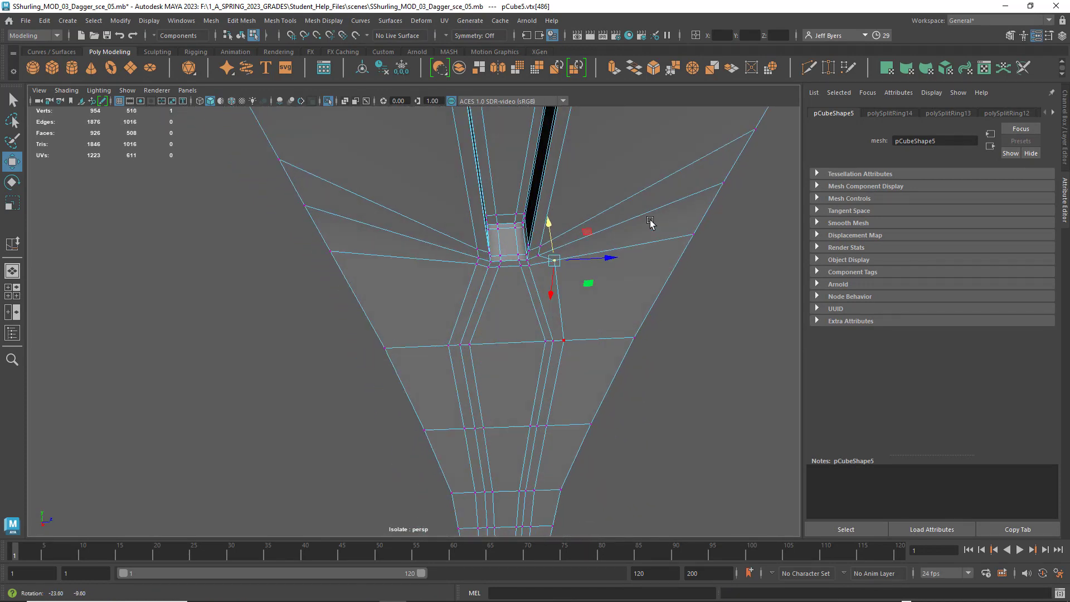
{"action": "left_click_drag", "start_coordinate": [611, 263], "coordinate": [621, 264]}
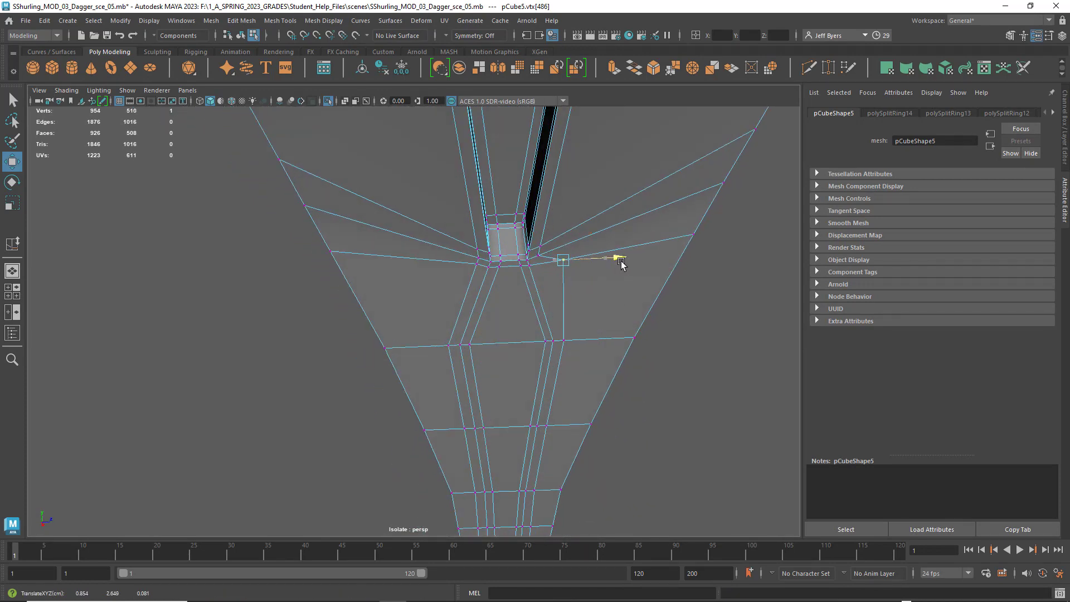
{"action": "left_click_drag", "start_coordinate": [571, 290], "coordinate": [562, 305]}
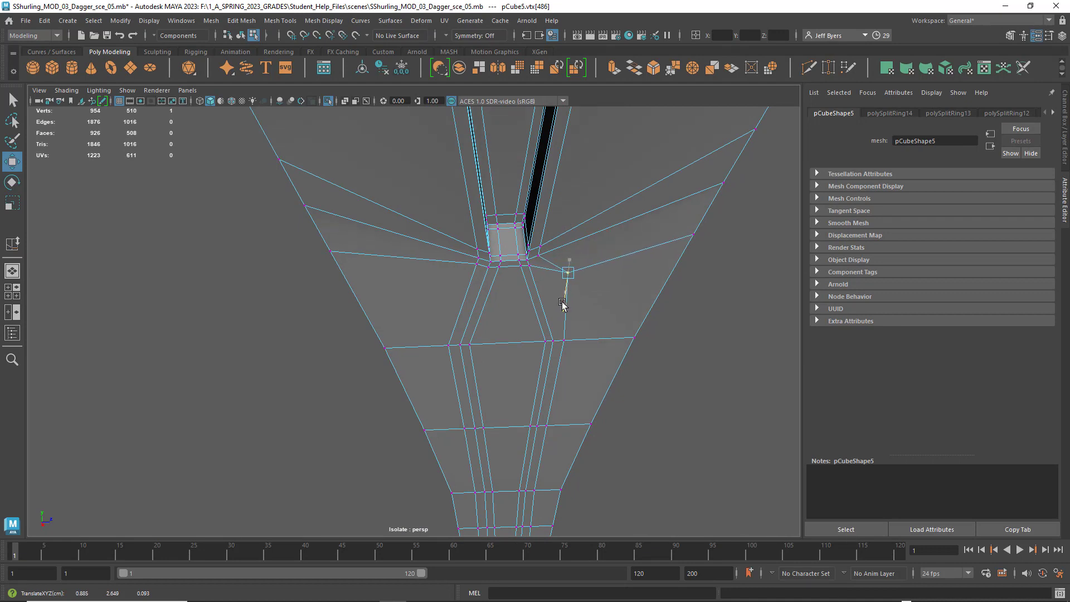
Try to move the two neighboring supporting vertices at the recess corner outward from the recess wall
{"action": "left_click", "coordinate": [540, 246]}
{"action": "left_click_drag", "start_coordinate": [542, 224], "coordinate": [607, 237]}
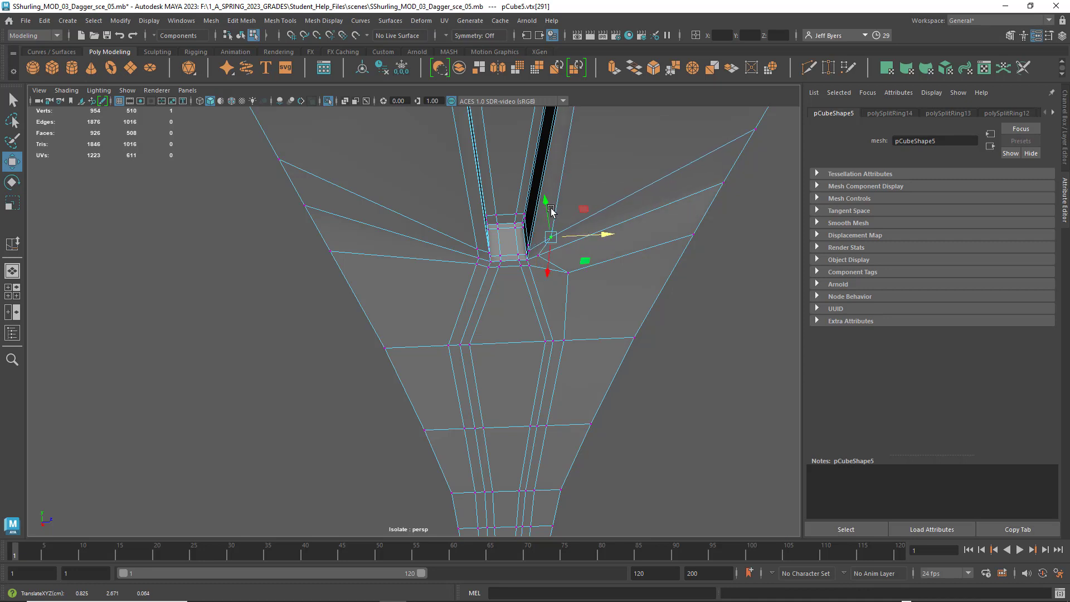
{"action": "left_click_drag", "start_coordinate": [550, 210], "coordinate": [544, 194]}
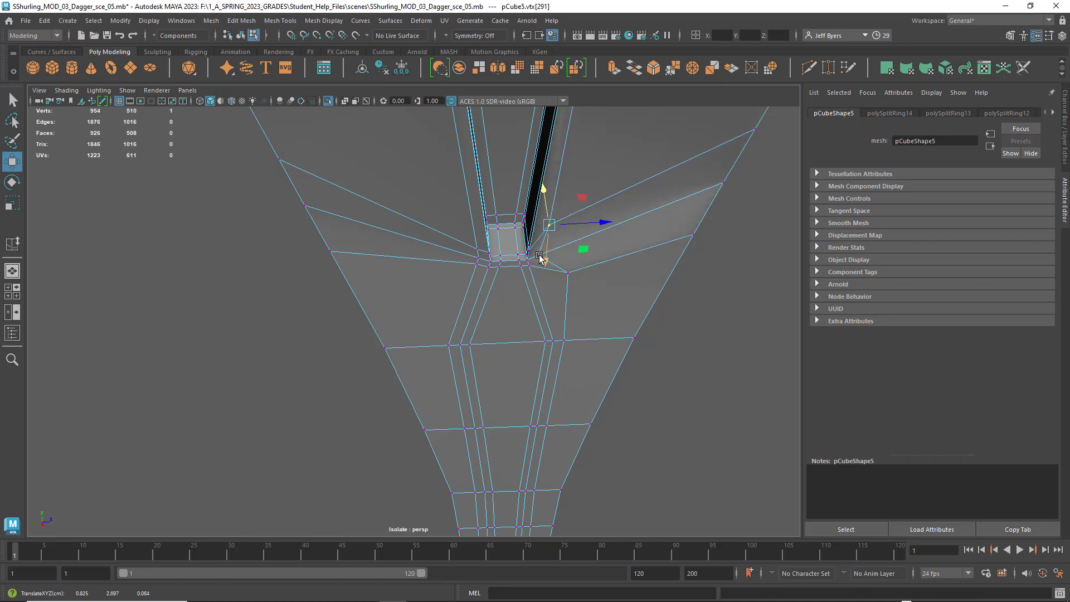
{"action": "left_click", "coordinate": [602, 261]}
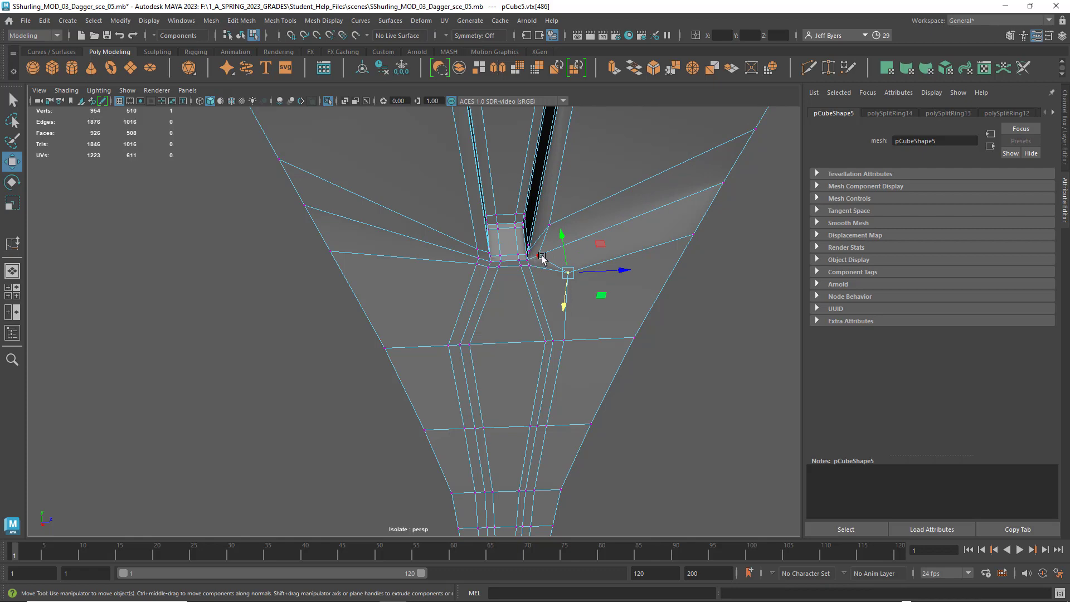
{"action": "left_click", "coordinate": [541, 257]}
{"action": "left_click_drag", "start_coordinate": [578, 254], "coordinate": [597, 255]}
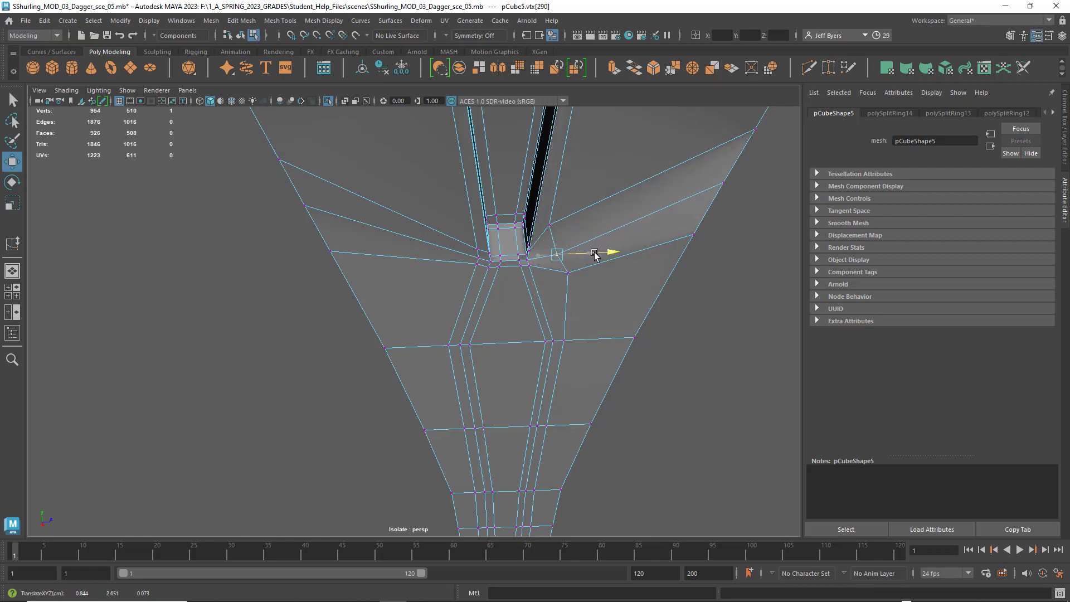
Undo all the moves made to the supporting vertices around the recess corner
{"action": "left_click_drag", "start_coordinate": [638, 310], "coordinate": [575, 337], "text": "alt"}
{"action": "key", "text": "ctrl+z"}
{"action": "key", "text": "ctrl+z"}
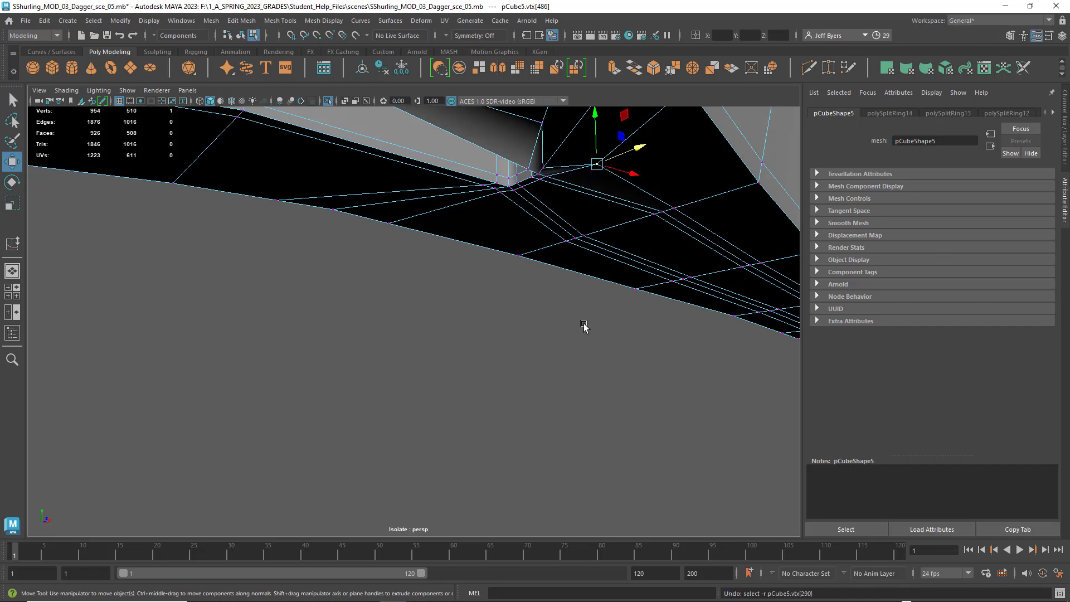
{"action": "key", "text": "ctrl+z"}
{"action": "left_click_drag", "start_coordinate": [612, 273], "coordinate": [660, 260], "text": "alt"}
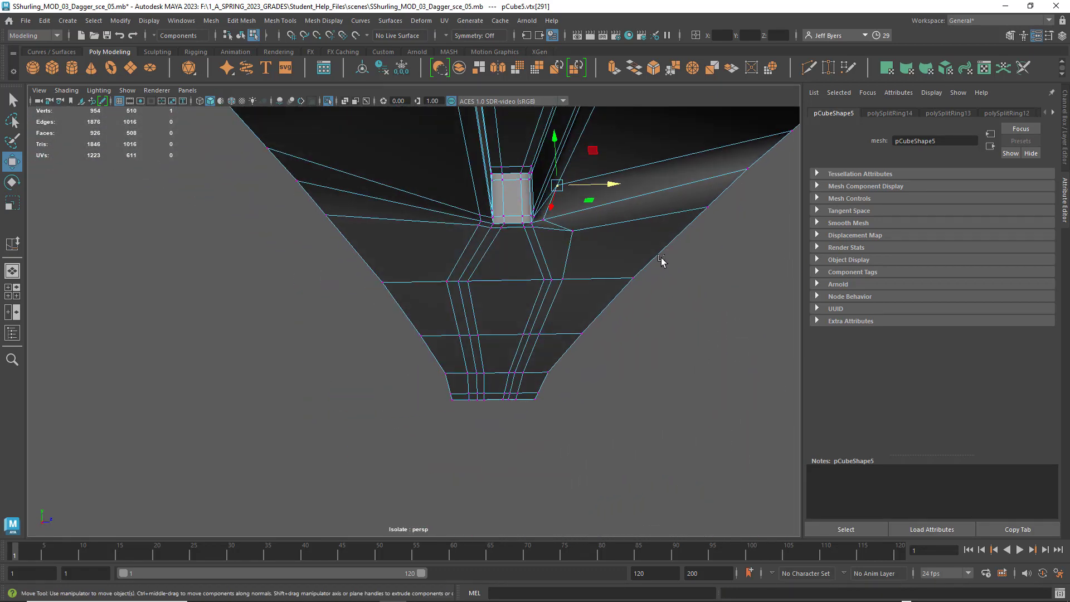
{"action": "key", "text": "ctrl+z"}
{"action": "key", "text": "ctrl+z"}
{"action": "key", "text": "ctrl+z"}
{"action": "key", "text": "ctrl+z"}
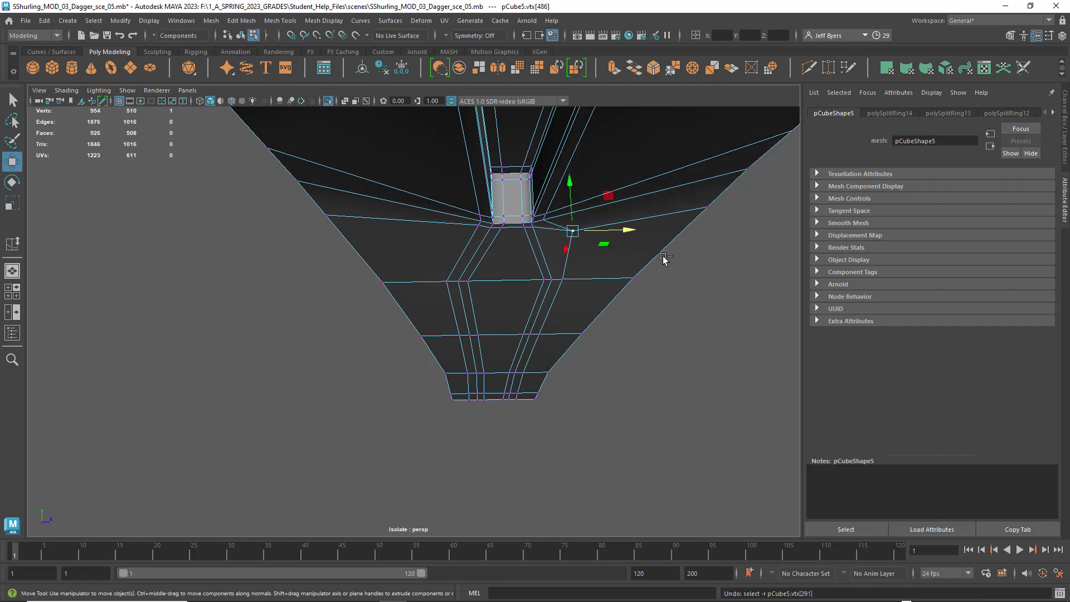
{"action": "key", "text": "ctrl+z"}
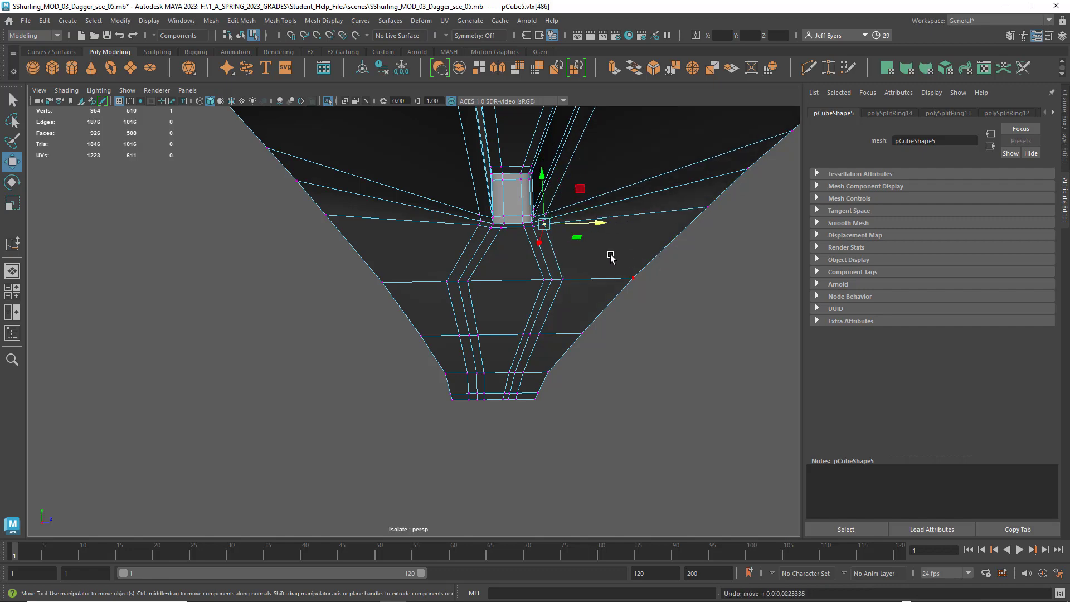
Move the outer corner vertex at the recess tip diagonally toward the narrow end, and its neighboring vertex outward from the recess wall
{"action": "left_click_drag", "start_coordinate": [610, 256], "coordinate": [551, 350], "text": "alt"}
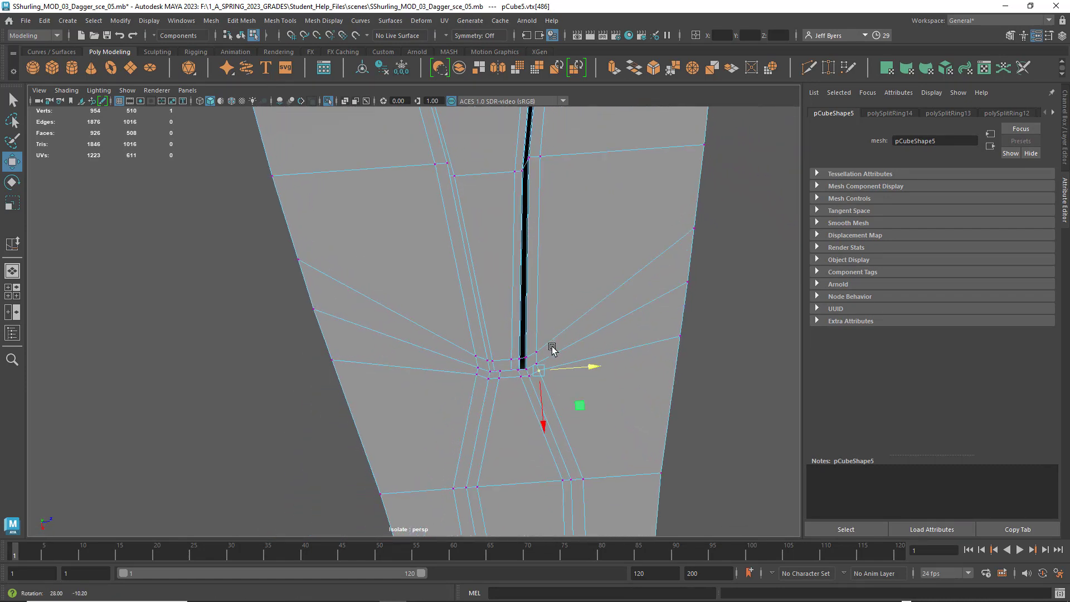
{"action": "left_click", "coordinate": [622, 377]}
{"action": "left_click", "coordinate": [539, 372]}
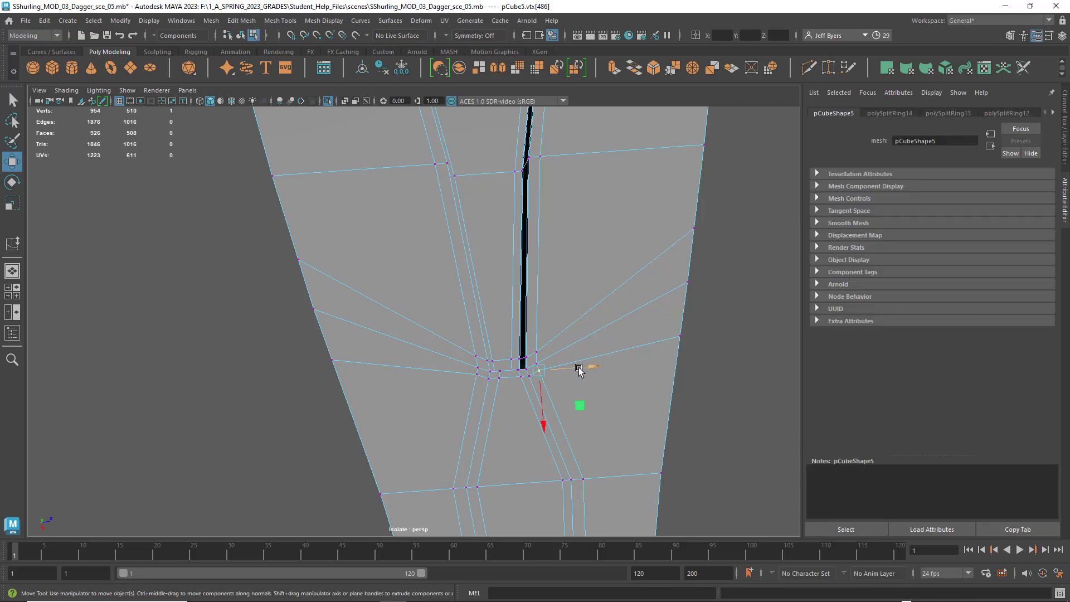
{"action": "left_click_drag", "start_coordinate": [558, 403], "coordinate": [586, 380]}
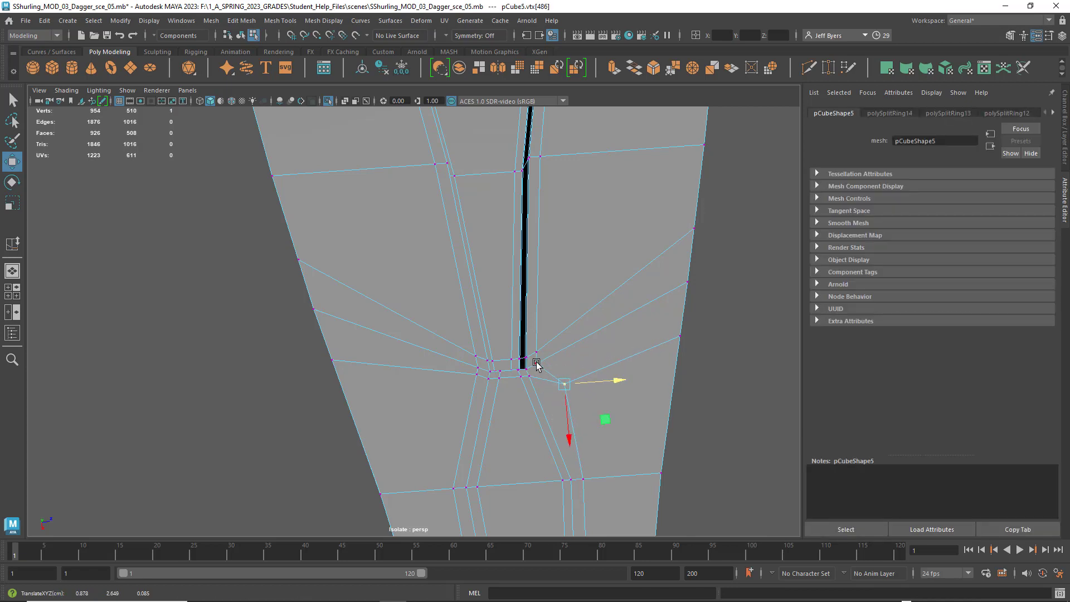
{"action": "left_click", "coordinate": [565, 362]}
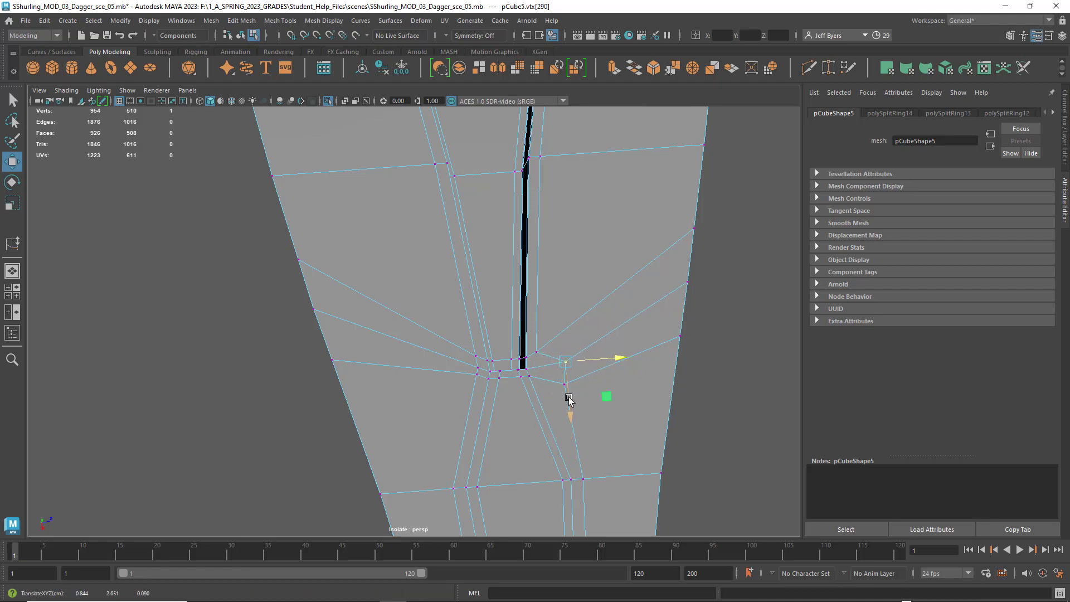
{"action": "mouse_move", "coordinate": [568, 399]}
{"action": "left_mouse_down"}
{"action": "mouse_move", "coordinate": [568, 409]}
{"action": "mouse_move", "coordinate": [570, 388]}
{"action": "left_mouse_up"}
Move the next supporting vertex beside the recess wall outward and back along the recess, away from the tip
{"action": "left_click", "coordinate": [540, 353]}
{"action": "left_click_drag", "start_coordinate": [583, 349], "coordinate": [598, 348]}
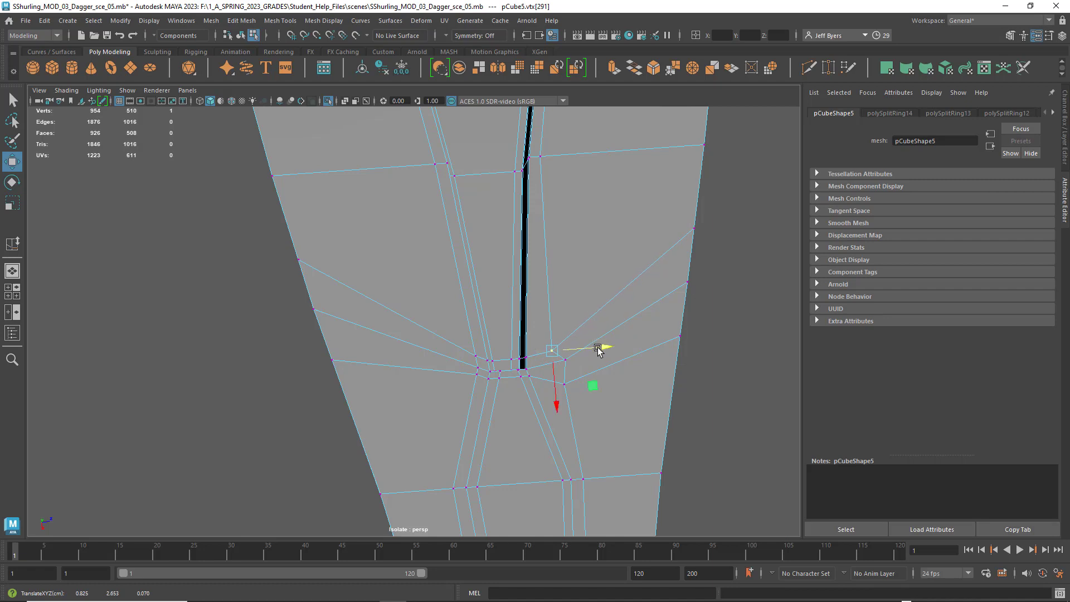
{"action": "left_click_drag", "start_coordinate": [556, 401], "coordinate": [556, 384]}
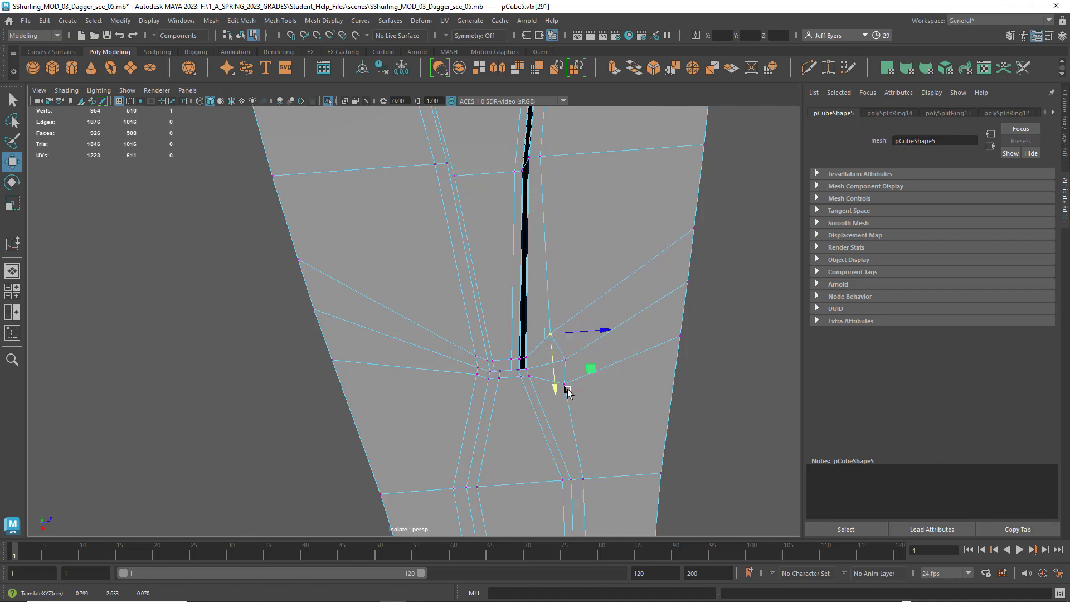
Move the two supporting vertices directly below the recess tip toward the crossguard's narrow end, spacing them toward the outer corner
{"action": "left_click", "coordinate": [521, 377]}
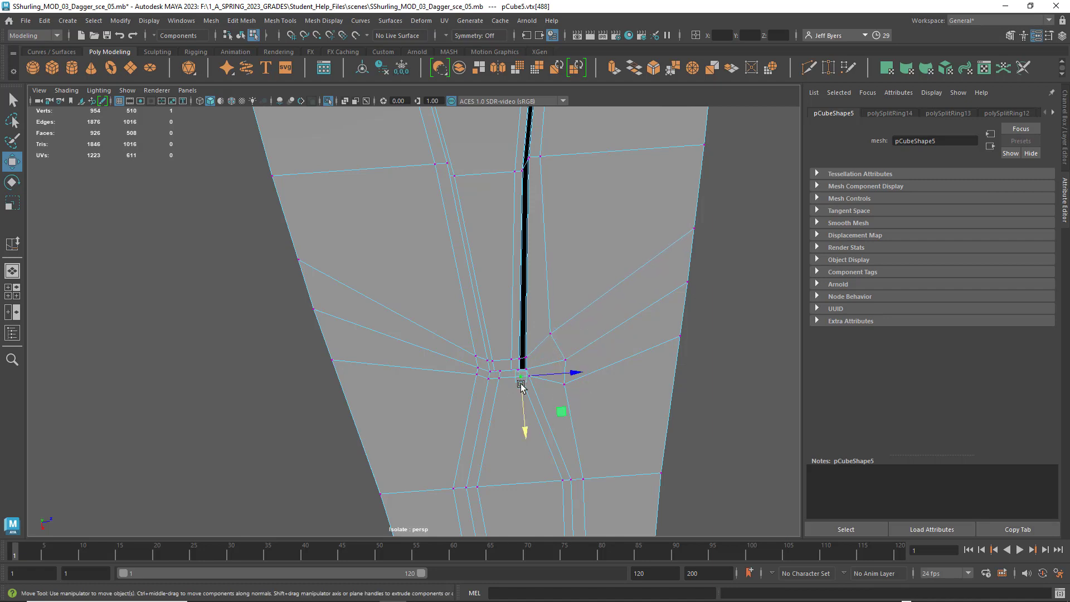
{"action": "left_click_drag", "start_coordinate": [521, 402], "coordinate": [560, 383]}
{"action": "left_click", "coordinate": [527, 377]}
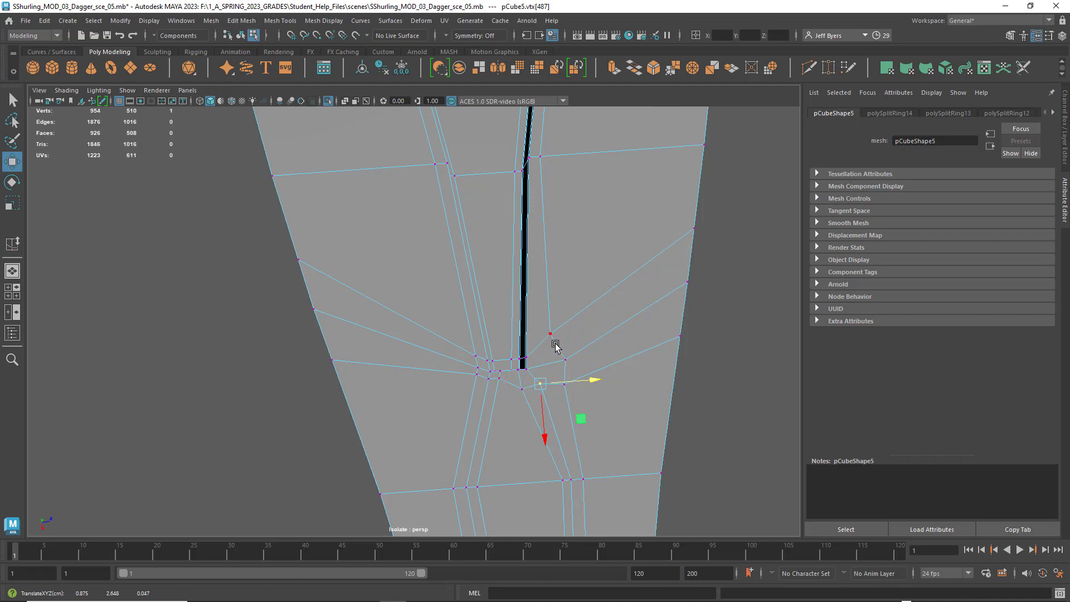
Preview the crossguard smoothed without its wireframe and inspect the recess tip and side surfaces
{"action": "right_click_drag", "start_coordinate": [554, 343], "coordinate": [568, 365]}
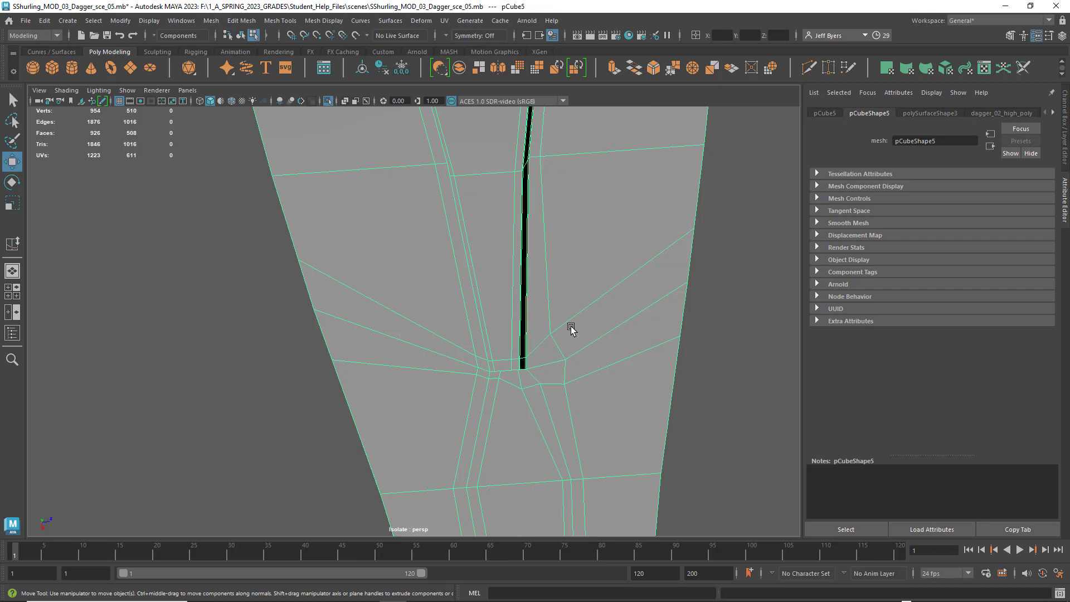
{"action": "key", "text": "3"}
{"action": "left_click", "coordinate": [751, 361]}
{"action": "scroll", "coordinate": [643, 382], "scroll_direction": "down", "scroll_amount": 6}
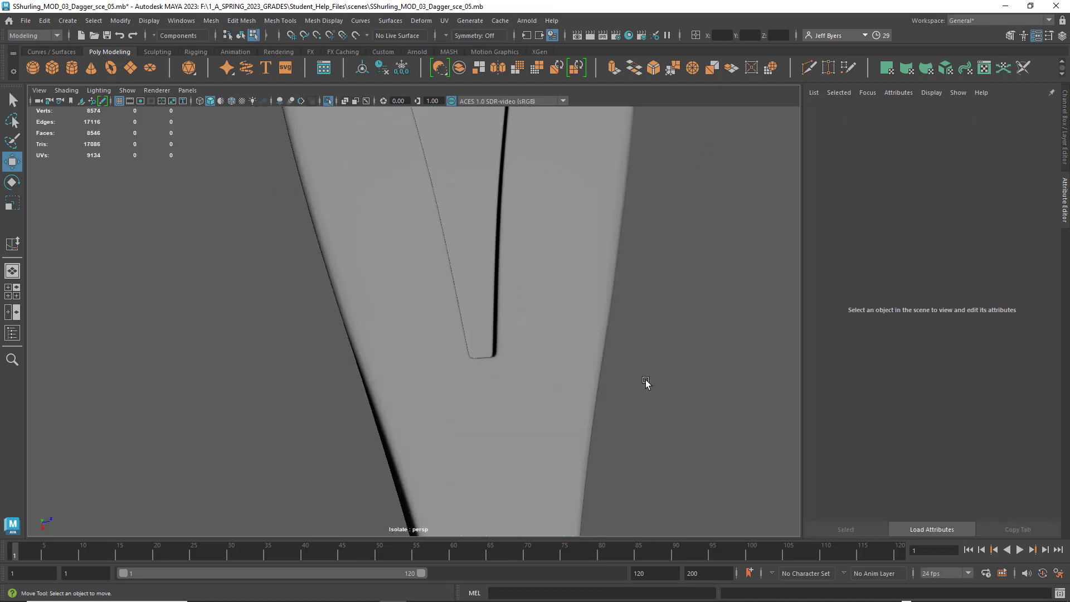
{"action": "left_click_drag", "start_coordinate": [556, 370], "coordinate": [600, 352], "text": "alt"}
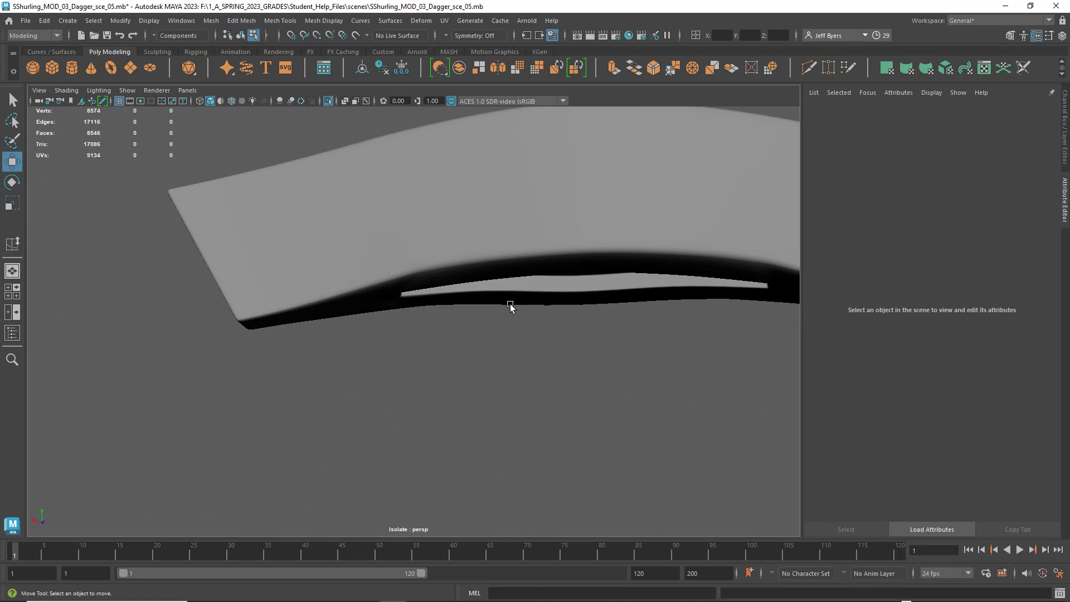
Return the crossguard to its unsmoothed display, switch to object selection, and frame the whole mesh
{"action": "left_click", "coordinate": [479, 218]}
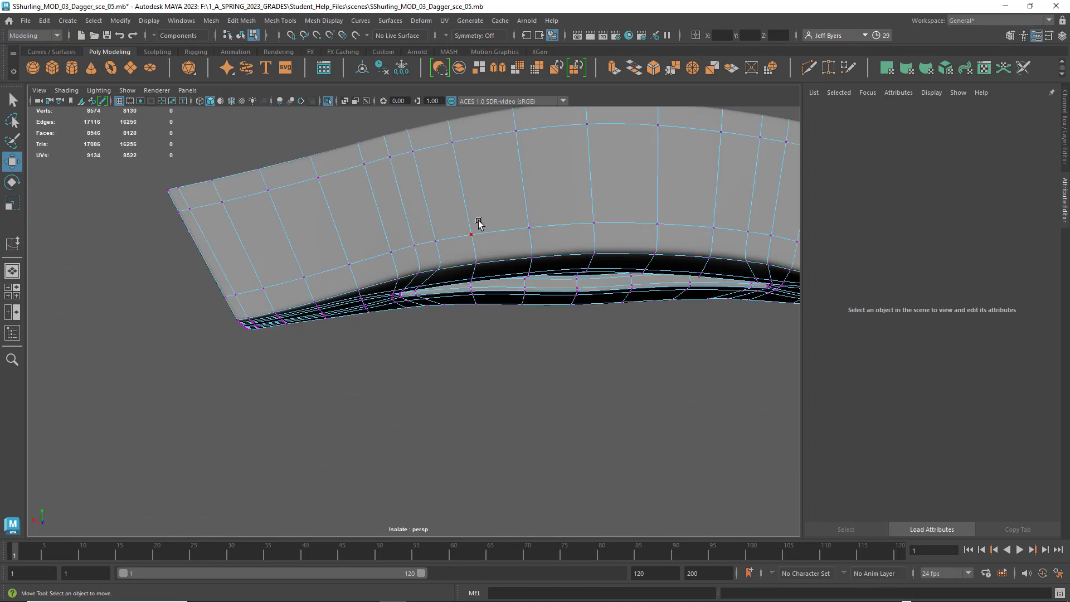
{"action": "key", "text": "1"}
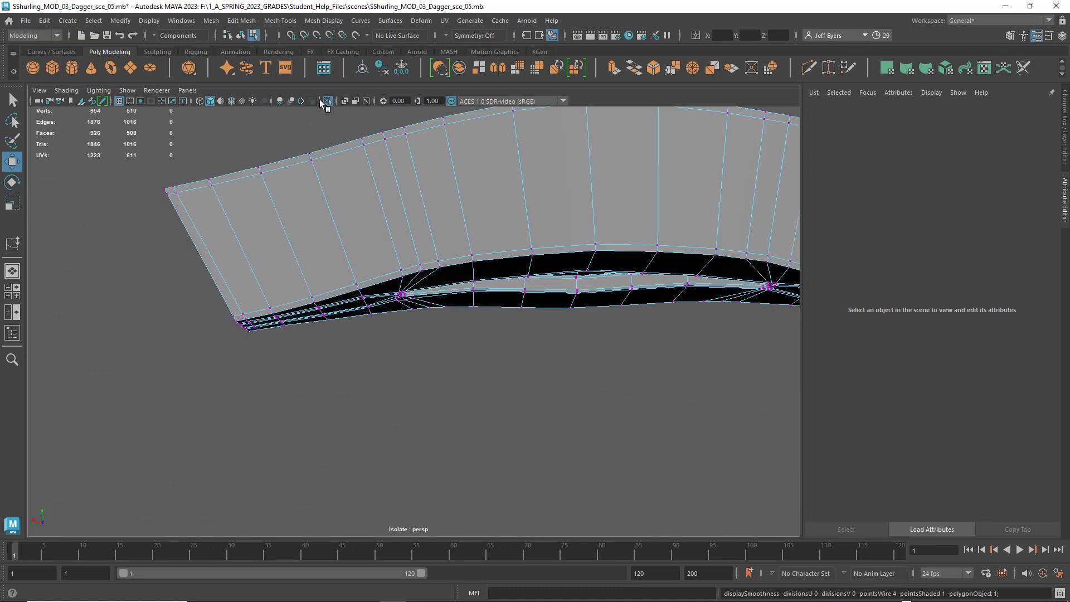
{"action": "left_click", "coordinate": [241, 36]}
{"action": "left_click_drag", "start_coordinate": [592, 318], "coordinate": [549, 319], "text": "alt"}
{"action": "key", "text": "f"}
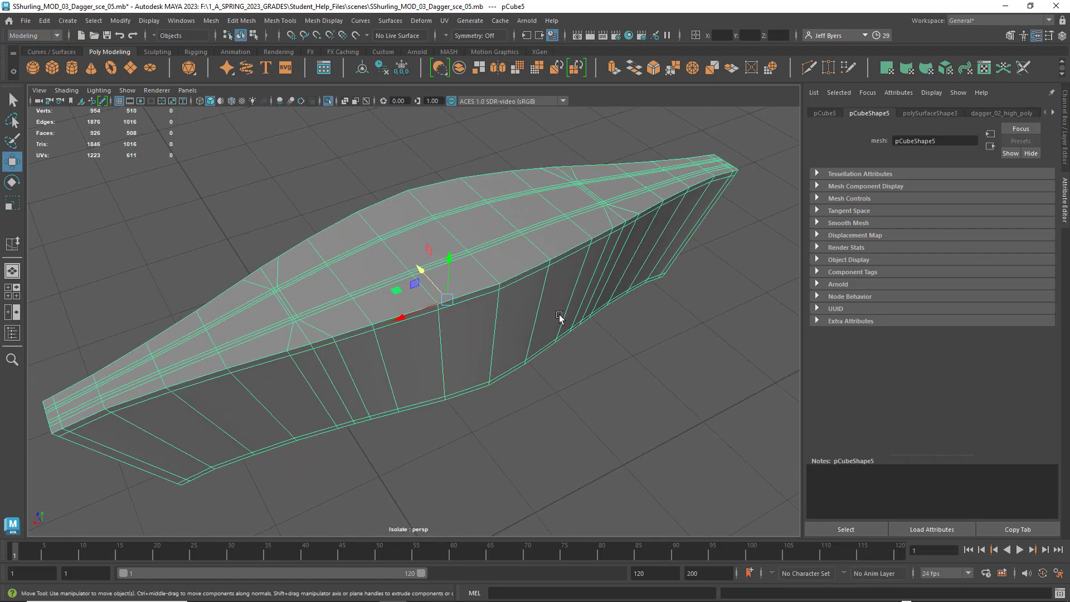
Examine the supporting edges along the crossguard's outer side wall and narrow end
{"action": "scroll", "coordinate": [559, 318], "scroll_direction": "up", "scroll_amount": 3}
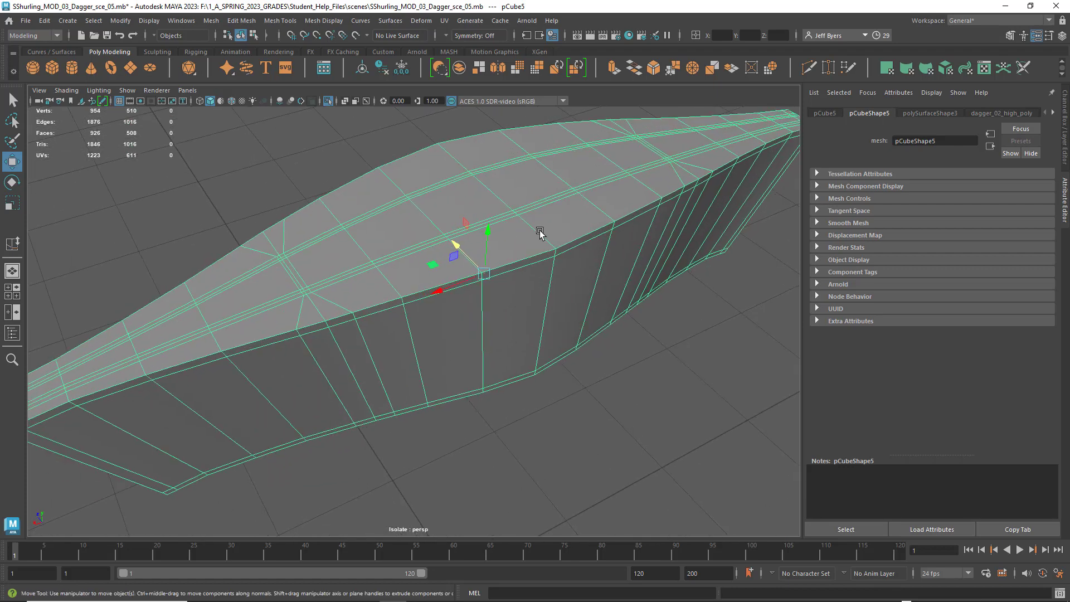
{"action": "mouse_move", "coordinate": [550, 245]}
{"action": "left_mouse_down", "text": "alt"}
{"action": "mouse_move", "coordinate": [554, 252]}
{"action": "mouse_move", "coordinate": [561, 236]}
{"action": "mouse_move", "coordinate": [553, 241]}
{"action": "left_mouse_up", "text": "alt"}
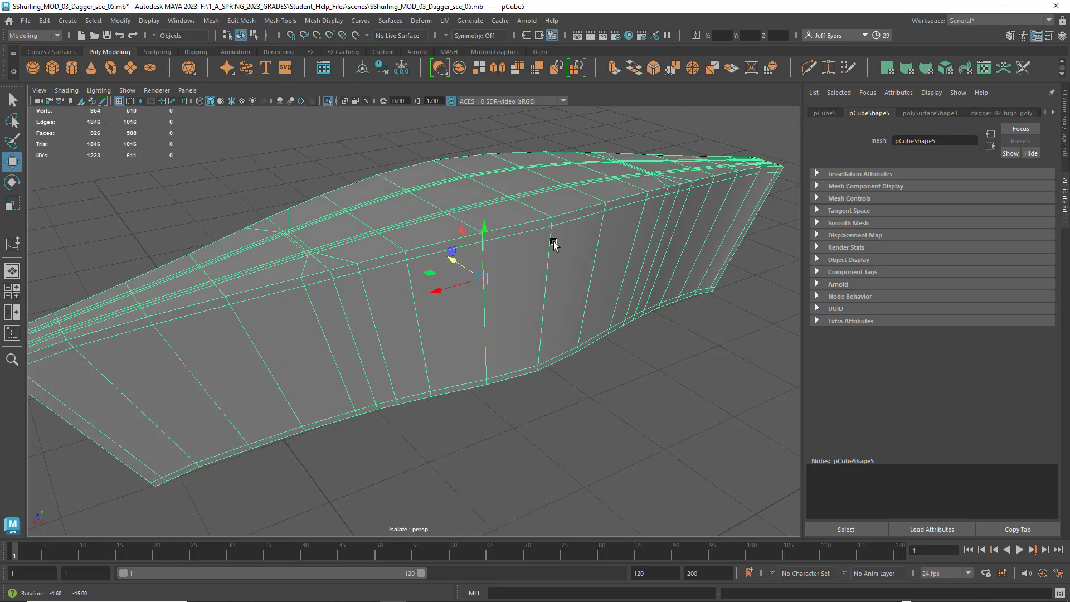
{"action": "right_click", "coordinate": [533, 251]}
{"action": "left_click", "coordinate": [513, 319]}
{"action": "mouse_move", "coordinate": [640, 375]}
{"action": "left_mouse_down", "text": "alt"}
{"action": "mouse_move", "coordinate": [616, 359]}
{"action": "mouse_move", "coordinate": [616, 312]}
{"action": "mouse_move", "coordinate": [630, 372]}
{"action": "left_mouse_up", "text": "alt"}
{"action": "left_click_drag", "start_coordinate": [615, 377], "coordinate": [602, 335], "text": "alt"}
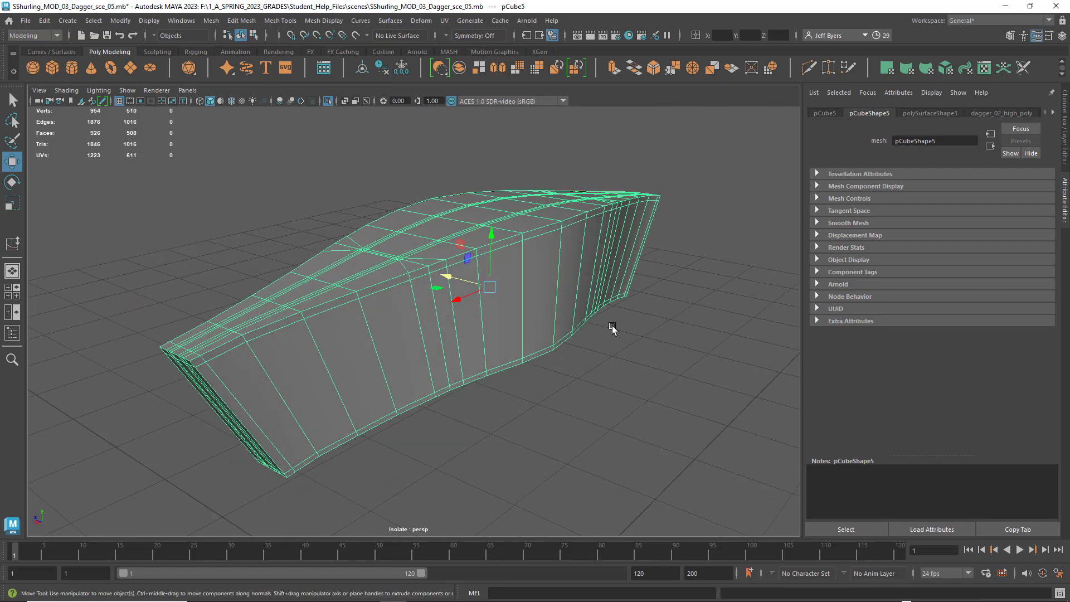